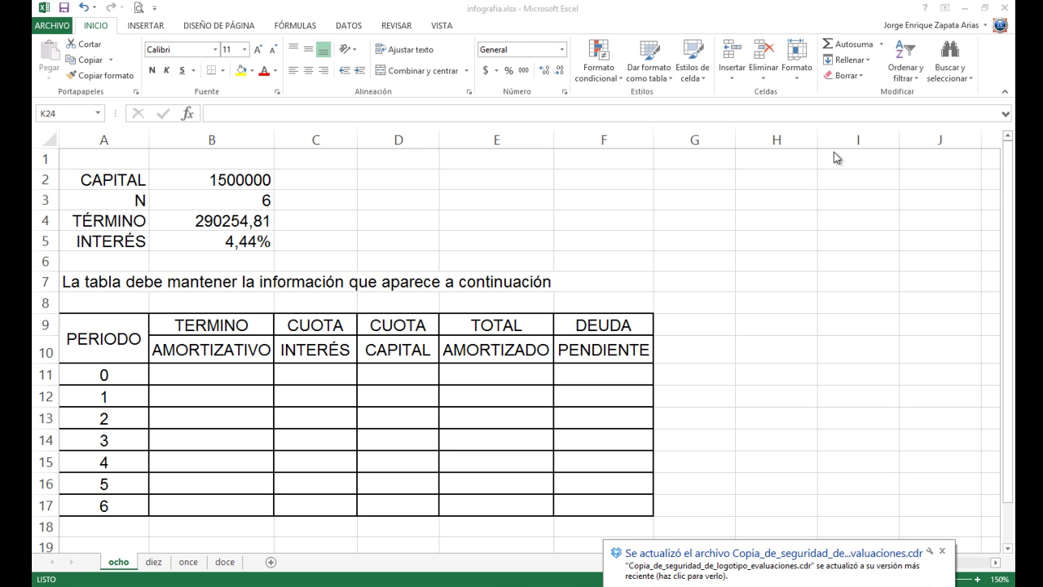
Compare the Exercise 08 statement in the Word document Infografia.docx with the ocho sheet of the Excel workbook.
{"action": "left_click", "coordinate": [943, 552]}
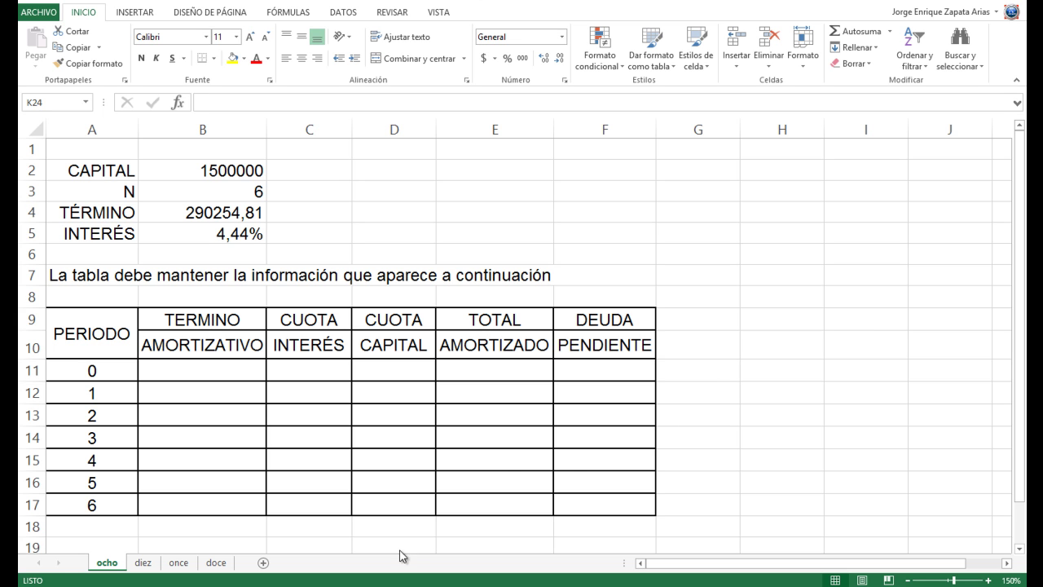
{"action": "key", "text": "alt+Tab"}
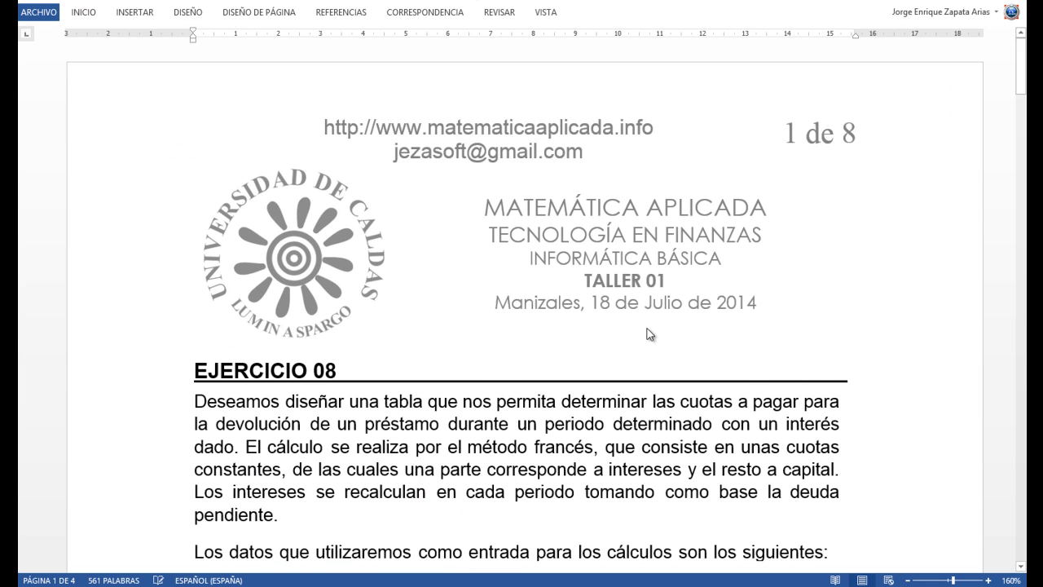
{"action": "scroll", "coordinate": [636, 329], "scroll_direction": "down", "scroll_amount": 5}
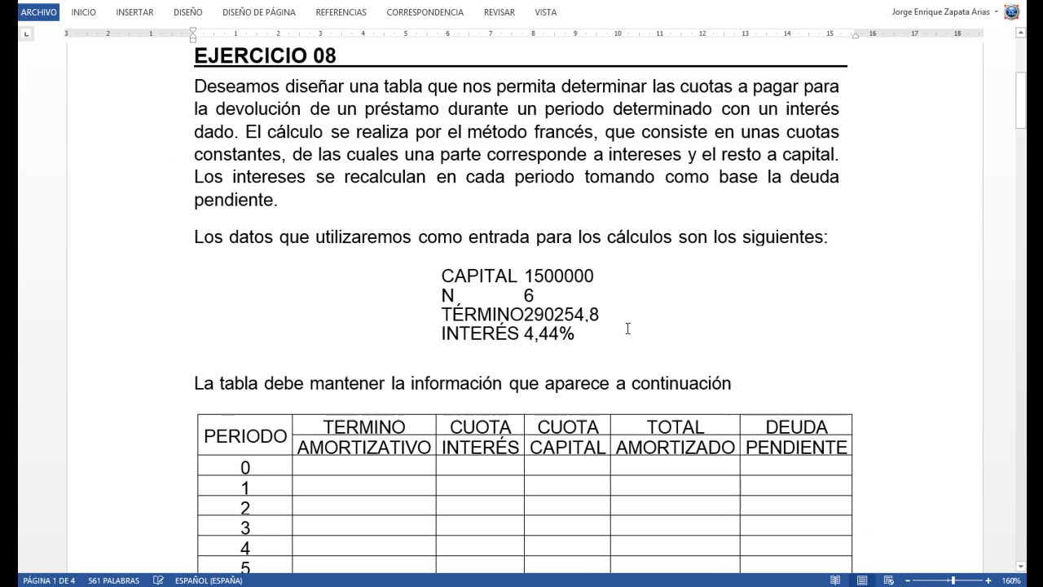
{"action": "key", "text": "alt+Tab"}
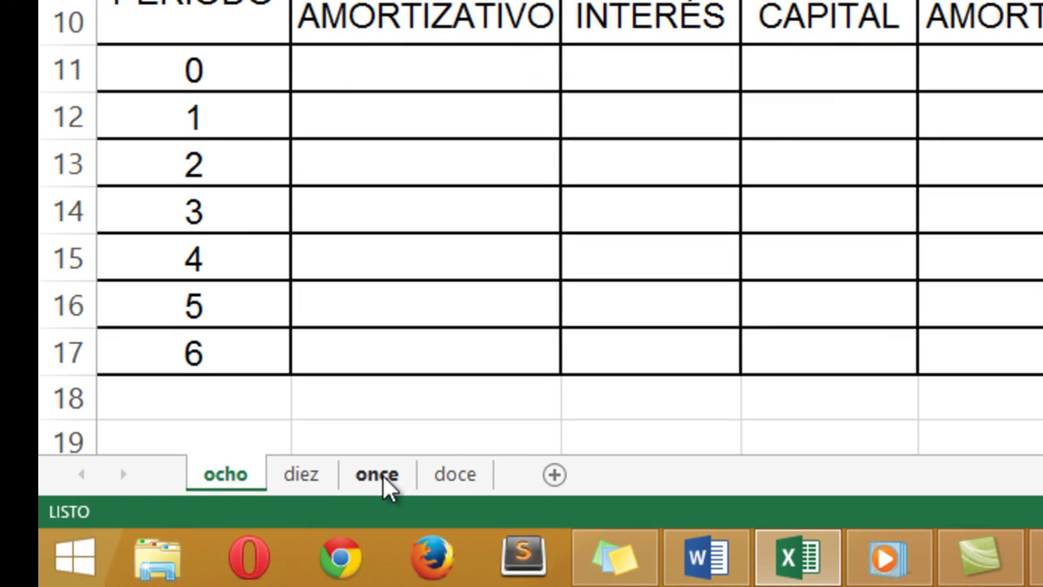
{"action": "left_click", "coordinate": [707, 556]}
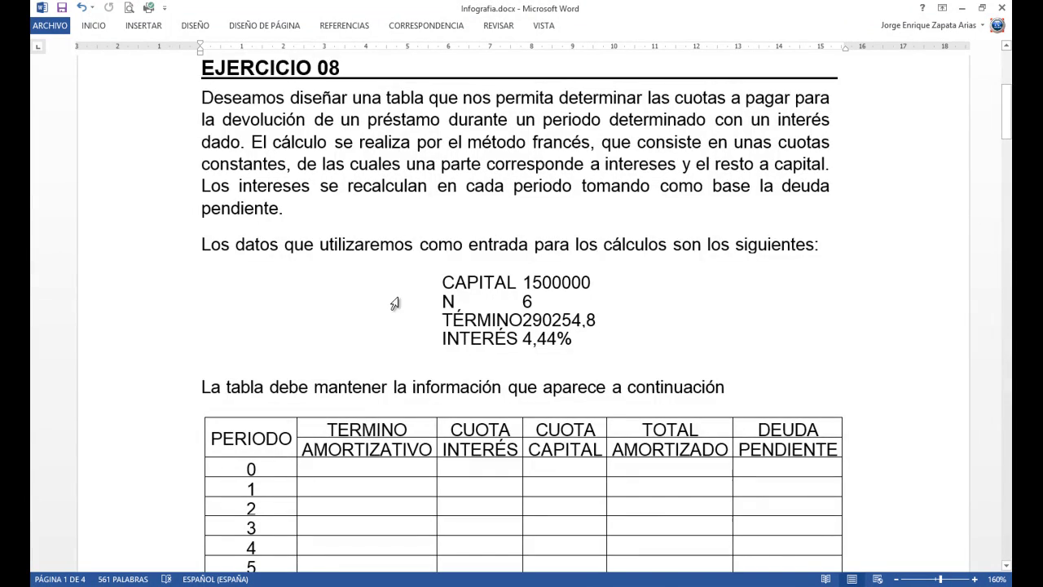
Look through the remaining exercise statements and data tables in Infografia.docx, ending back in the Excel workbook.
{"action": "scroll", "coordinate": [399, 309], "scroll_direction": "down", "scroll_amount": 3}
{"action": "scroll", "coordinate": [399, 309], "scroll_direction": "down", "scroll_amount": 12}
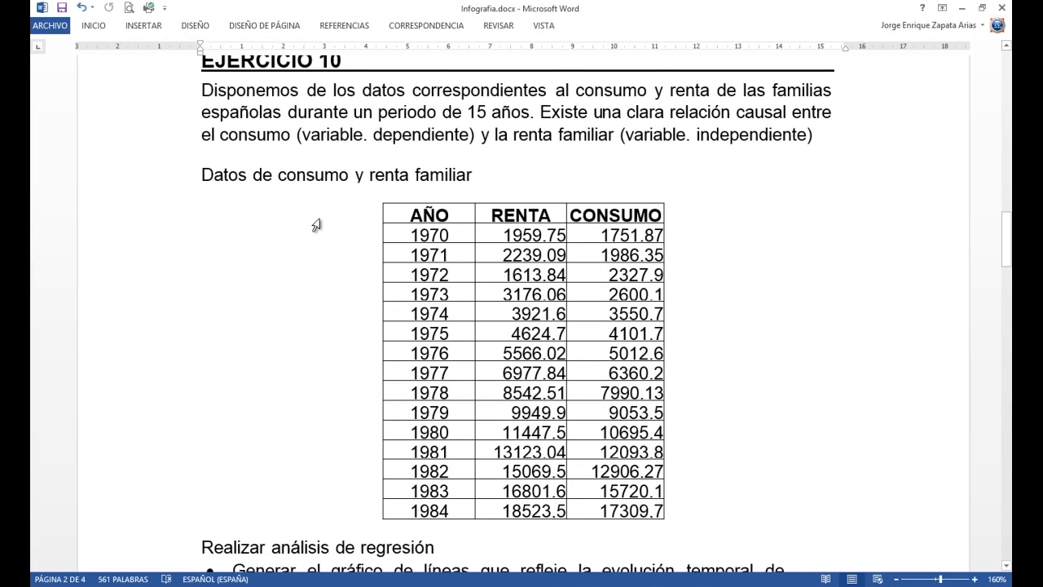
{"action": "scroll", "coordinate": [316, 225], "scroll_direction": "up", "scroll_amount": 1}
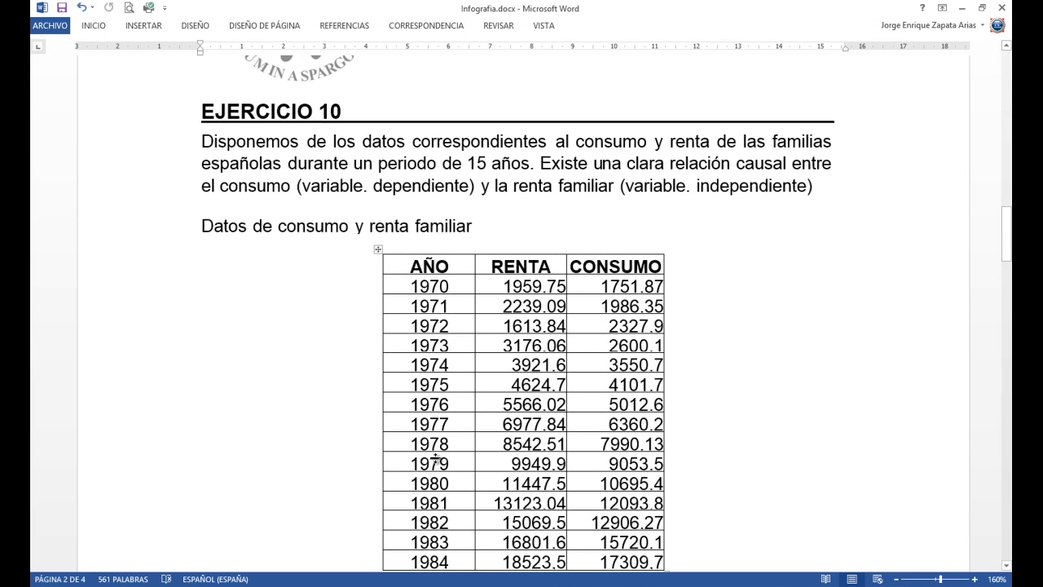
{"action": "key", "text": "alt+Tab"}
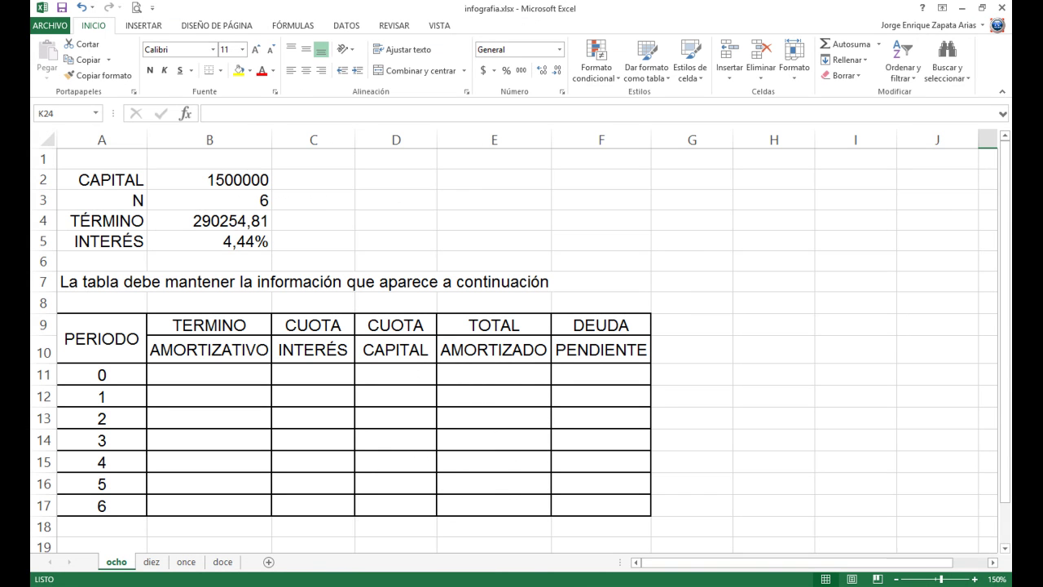
{"action": "key", "text": "alt+Tab"}
{"action": "scroll", "coordinate": [479, 369], "scroll_direction": "down", "scroll_amount": 15}
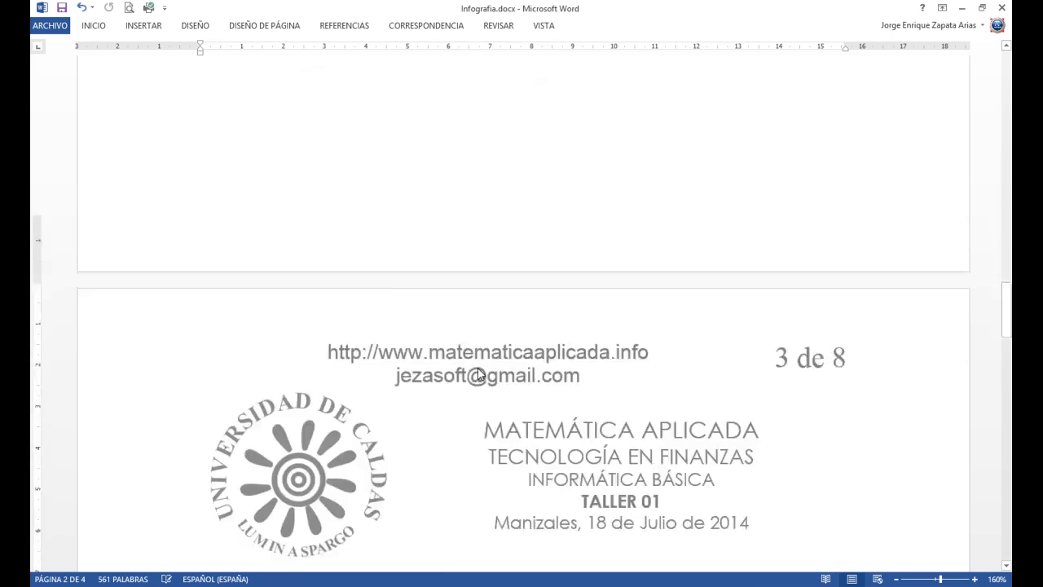
{"action": "scroll", "coordinate": [483, 447], "scroll_direction": "down", "scroll_amount": 20}
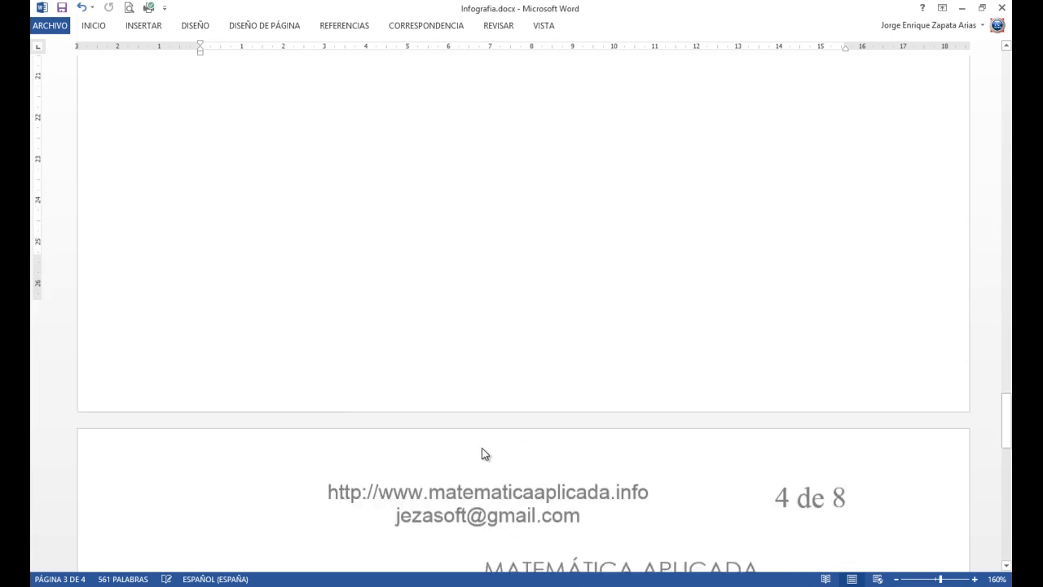
{"action": "scroll", "coordinate": [483, 447], "scroll_direction": "down", "scroll_amount": 15}
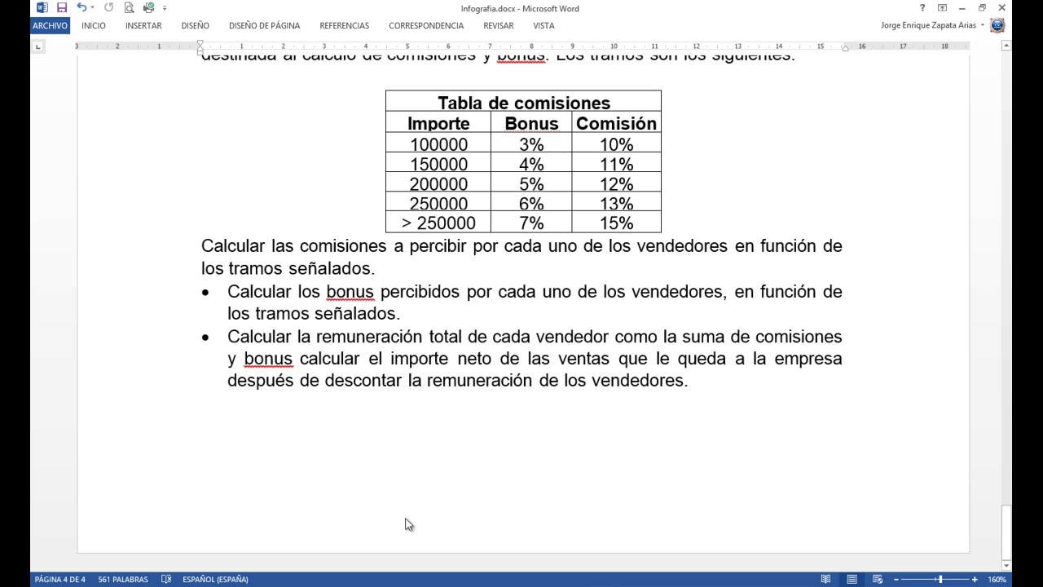
{"action": "scroll", "coordinate": [431, 456], "scroll_direction": "up", "scroll_amount": 5}
{"action": "scroll", "coordinate": [446, 384], "scroll_direction": "up", "scroll_amount": 20}
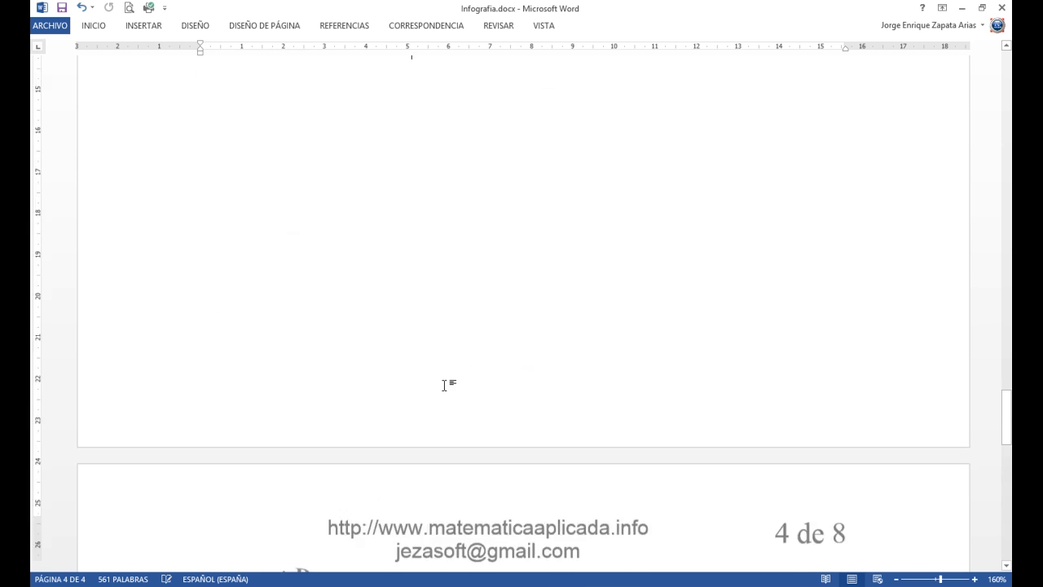
{"action": "scroll", "coordinate": [447, 384], "scroll_direction": "up", "scroll_amount": 20}
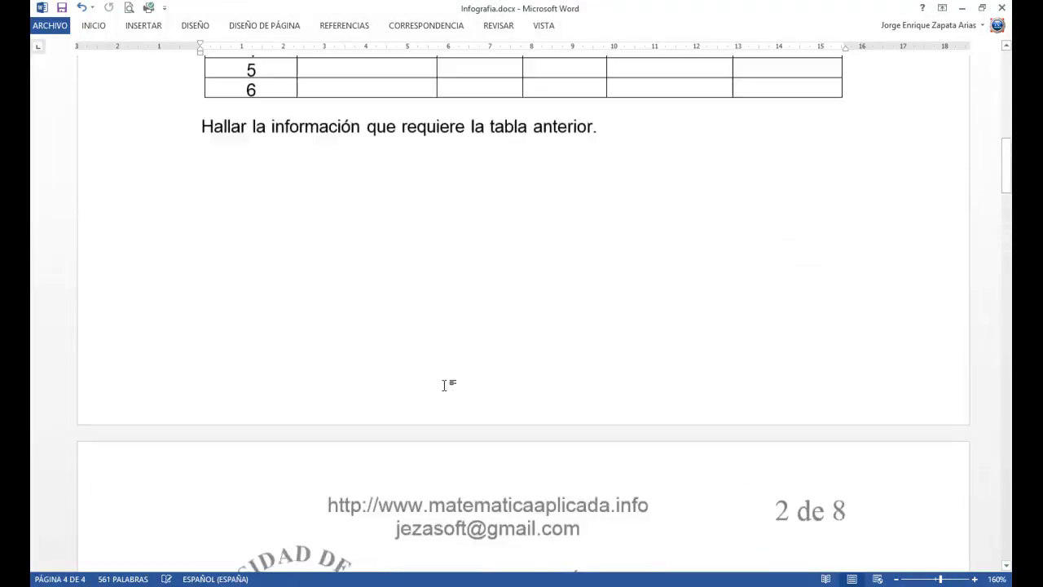
{"action": "scroll", "coordinate": [446, 385], "scroll_direction": "down", "scroll_amount": 20}
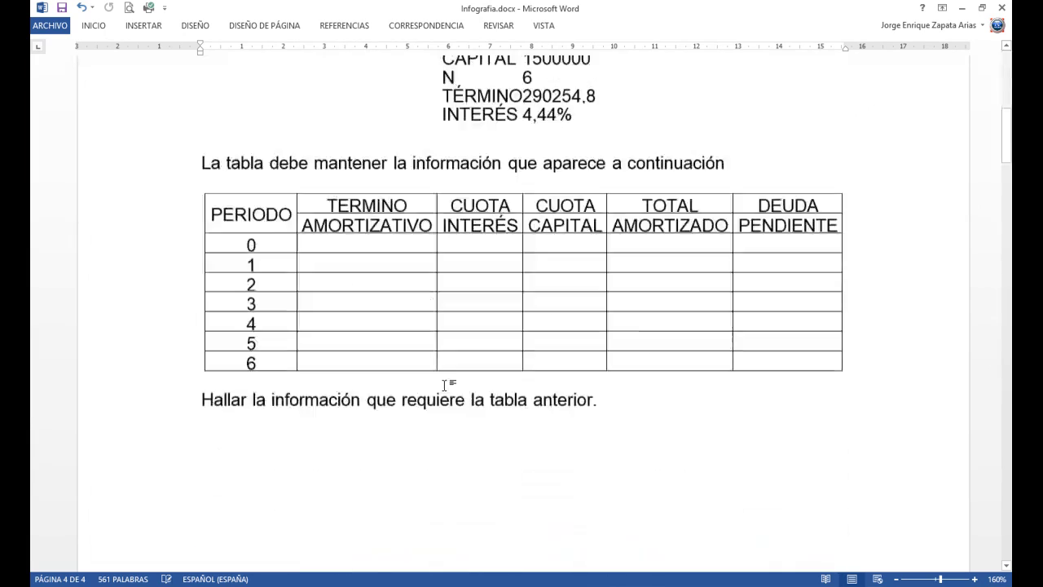
{"action": "scroll", "coordinate": [446, 385], "scroll_direction": "up", "scroll_amount": 5}
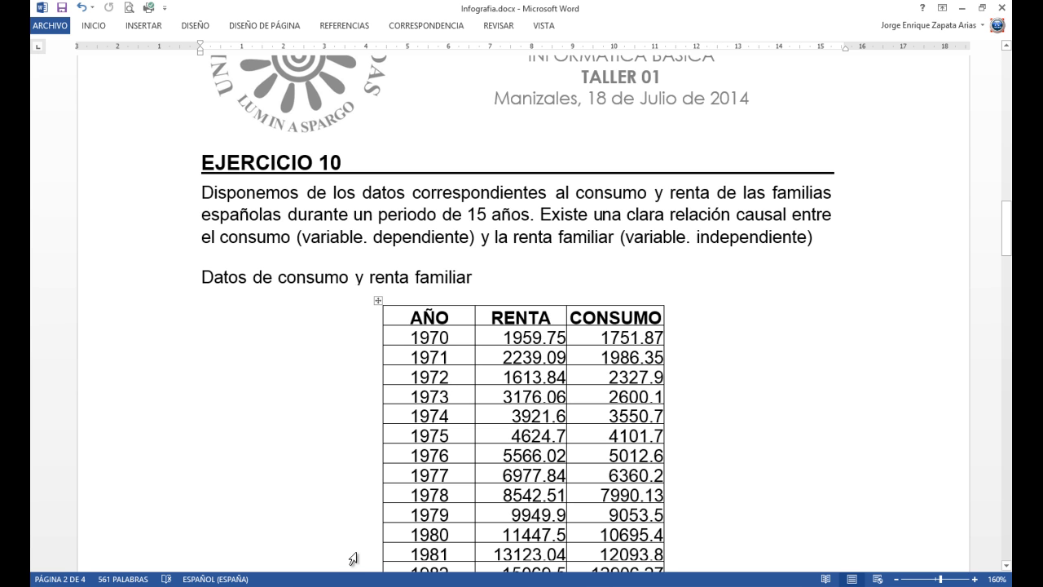
{"action": "key", "text": "alt+Tab"}
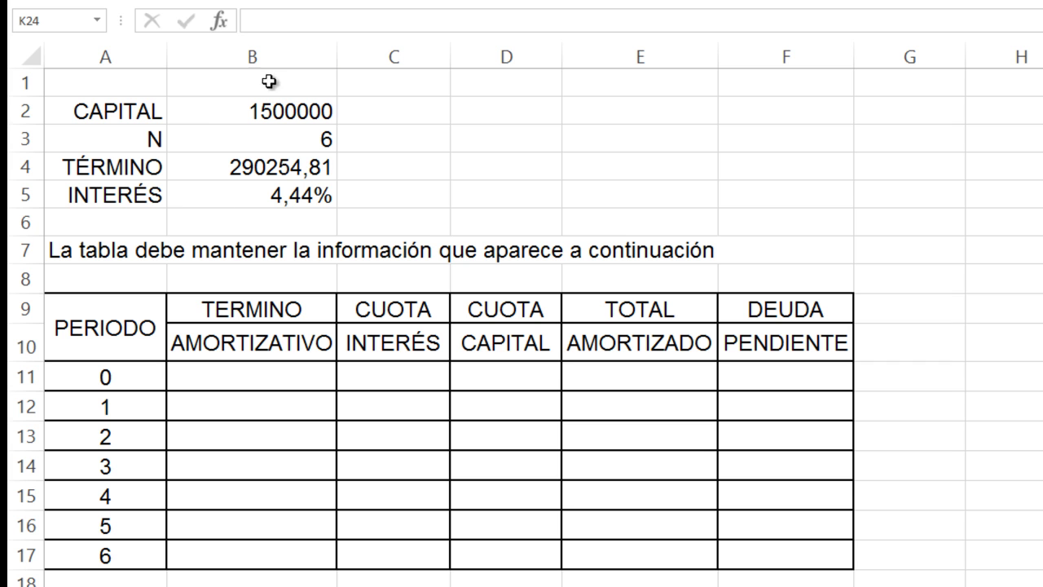
Format the CAPITAL value in B2 as accounting with a dollar sign and no decimals.
{"action": "left_click", "coordinate": [252, 117]}
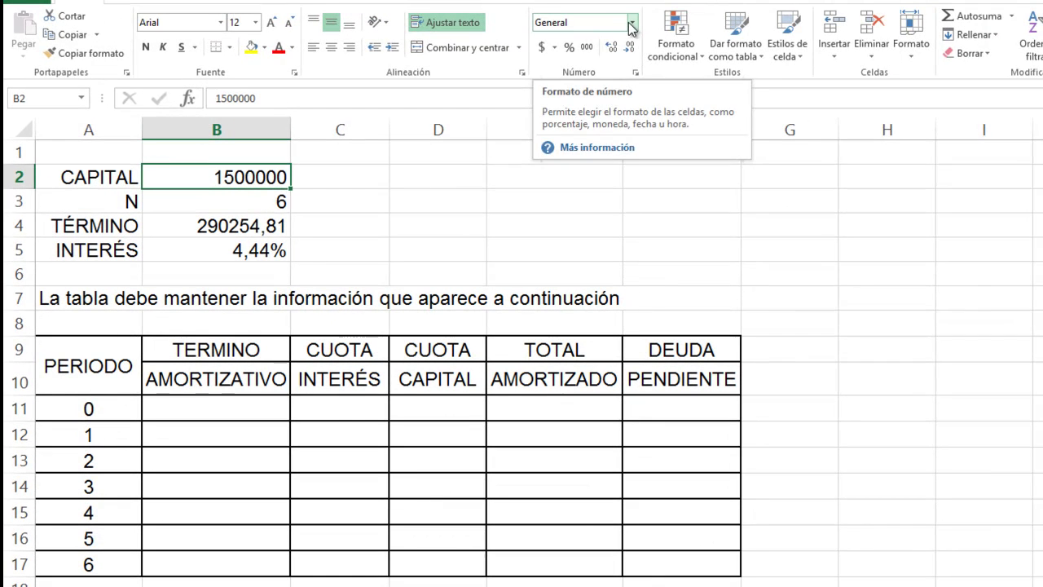
{"action": "left_click", "coordinate": [560, 29]}
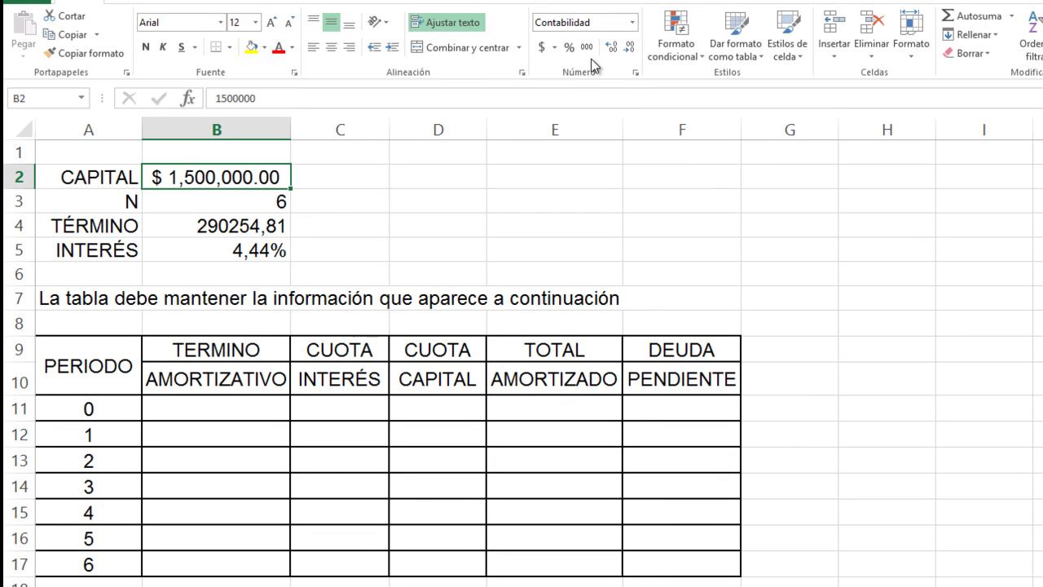
{"action": "left_click", "coordinate": [615, 46]}
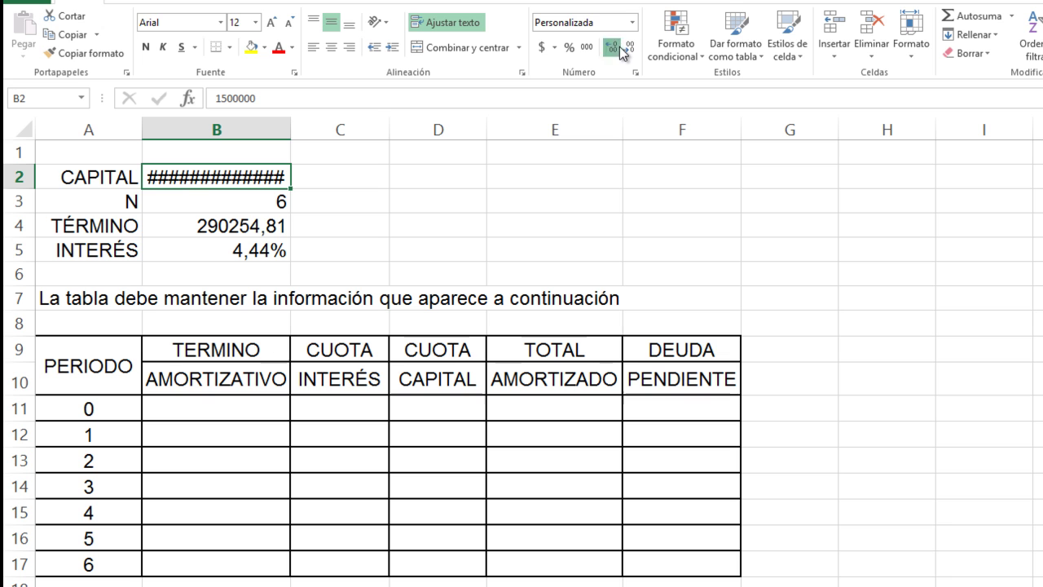
{"action": "left_click", "coordinate": [627, 47]}
{"action": "left_click", "coordinate": [625, 48]}
{"action": "left_click", "coordinate": [625, 48]}
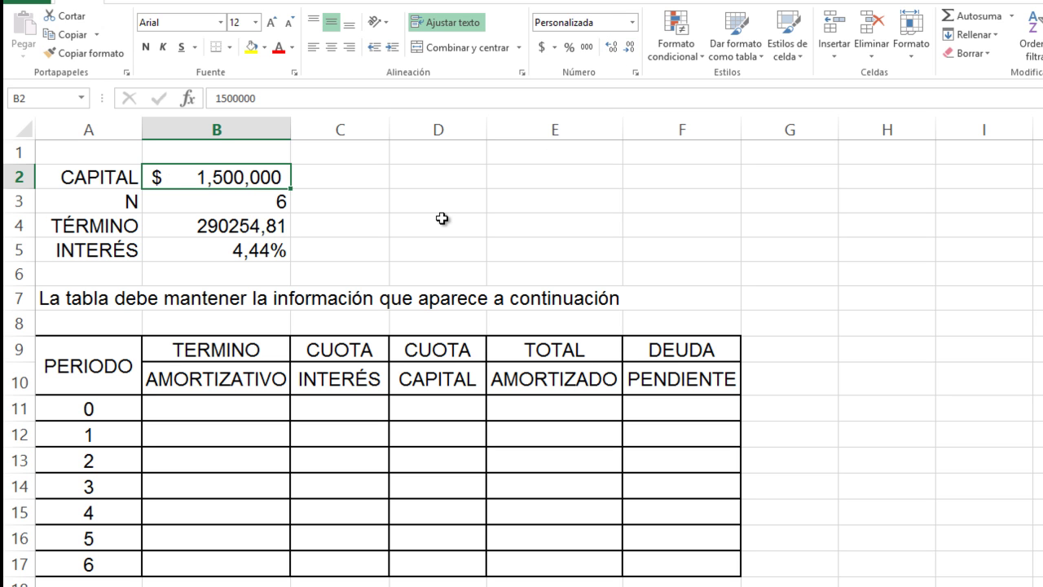
Apply the accounting number format to the TÉRMINO value in B4.
{"action": "left_click", "coordinate": [239, 207]}
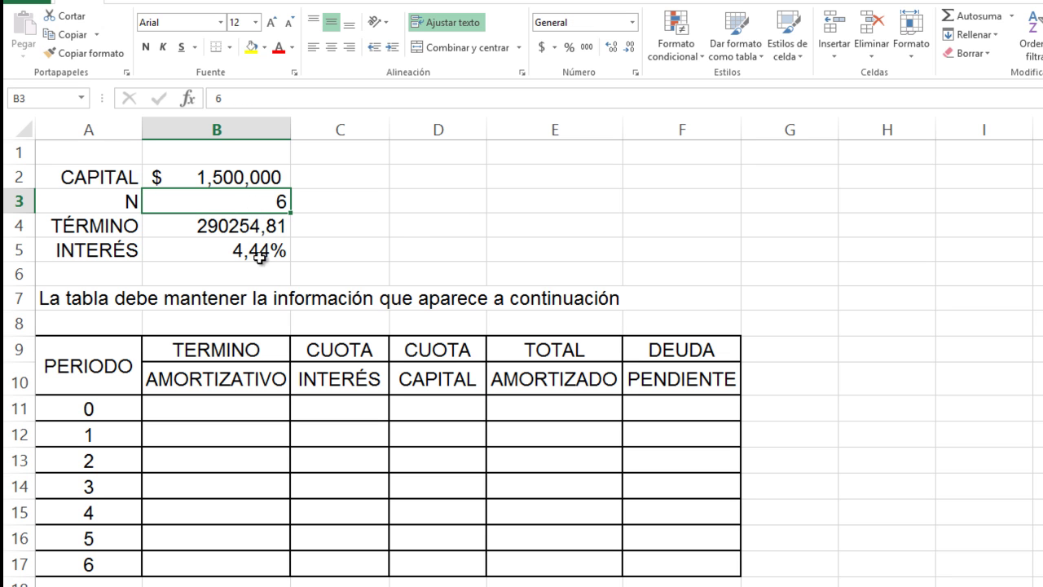
{"action": "left_click", "coordinate": [213, 226]}
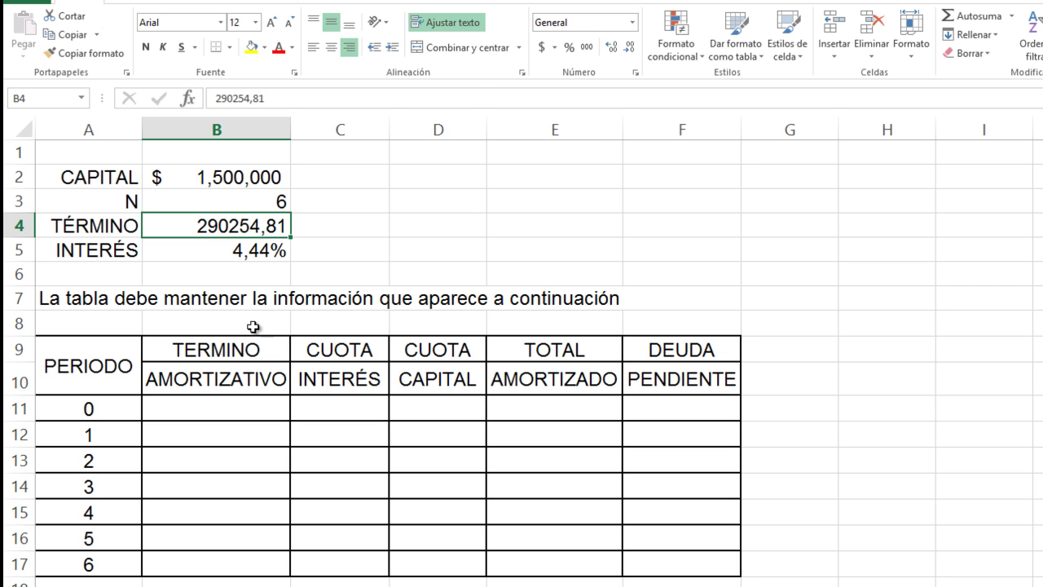
{"action": "left_click", "coordinate": [541, 49]}
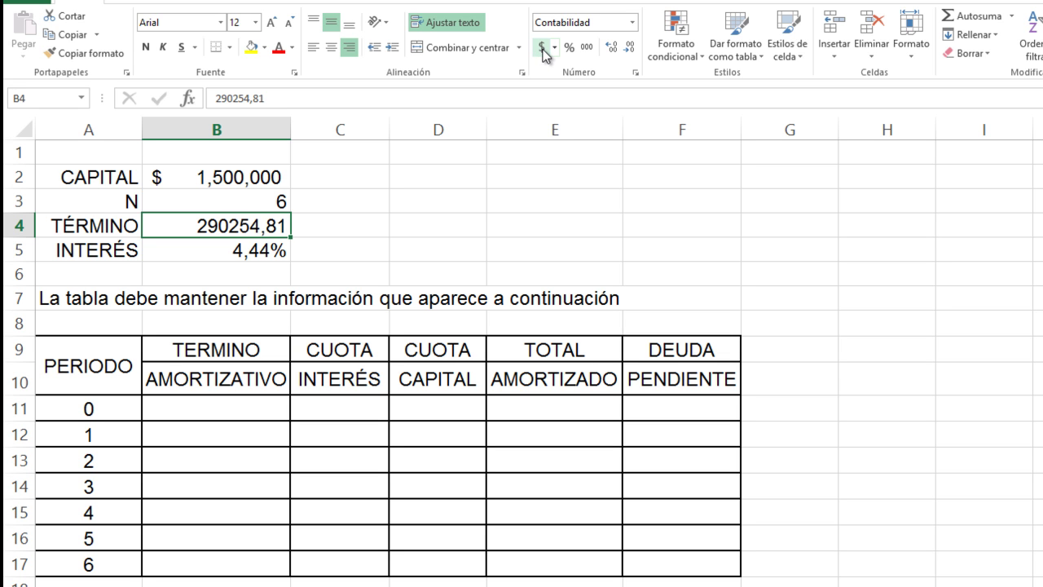
Try the Moneda format on the TÉRMINO value in B4 and reapply the accounting format.
{"action": "left_click", "coordinate": [610, 26]}
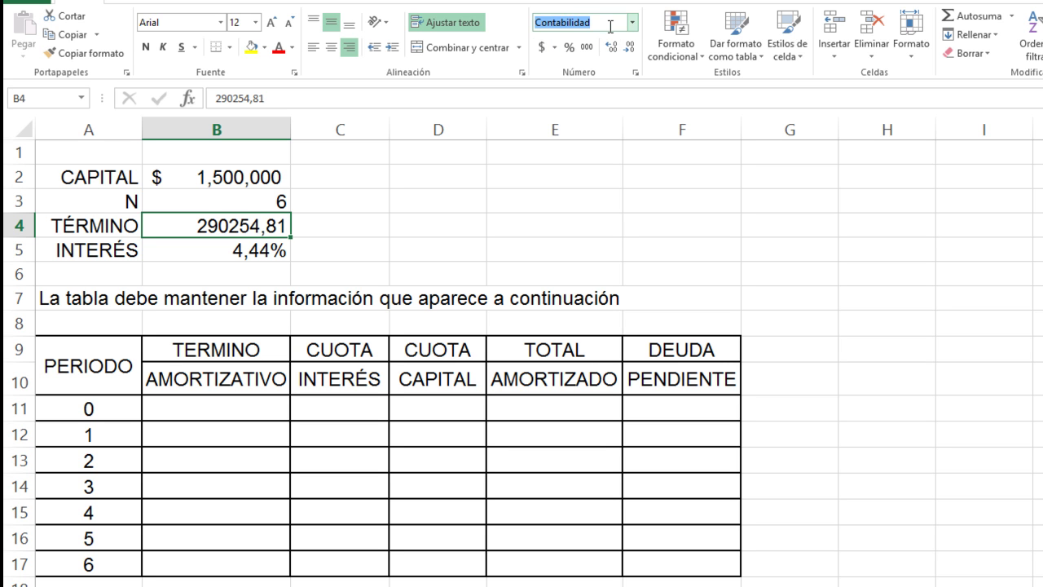
{"action": "left_click", "coordinate": [632, 23]}
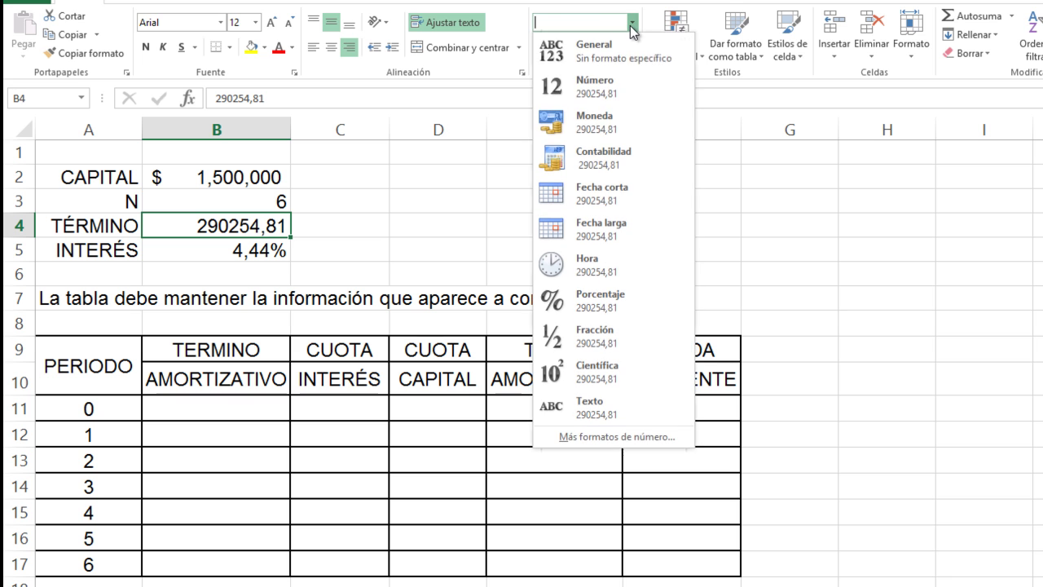
{"action": "left_click", "coordinate": [607, 123]}
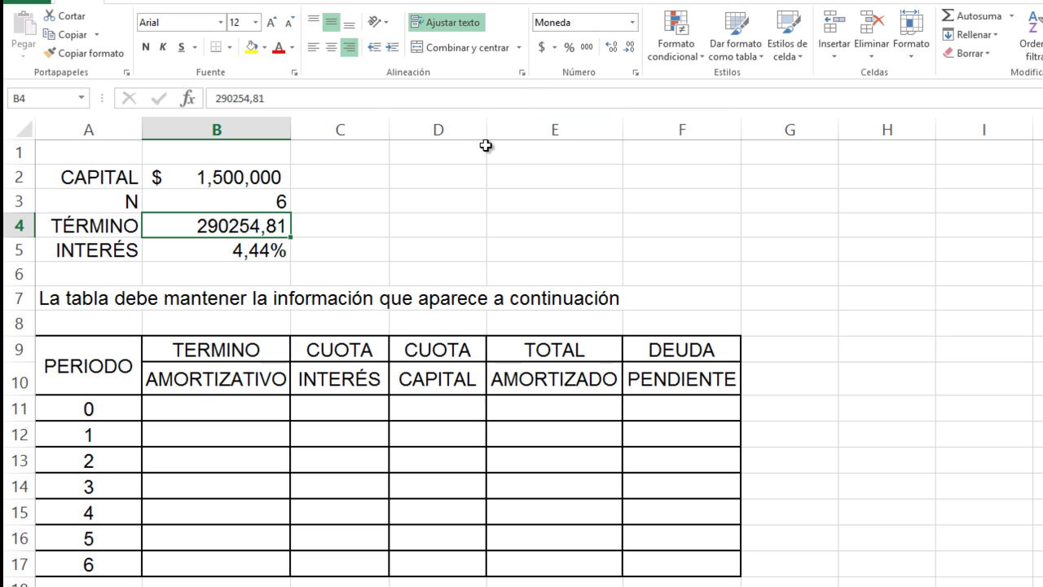
{"action": "left_click", "coordinate": [547, 49]}
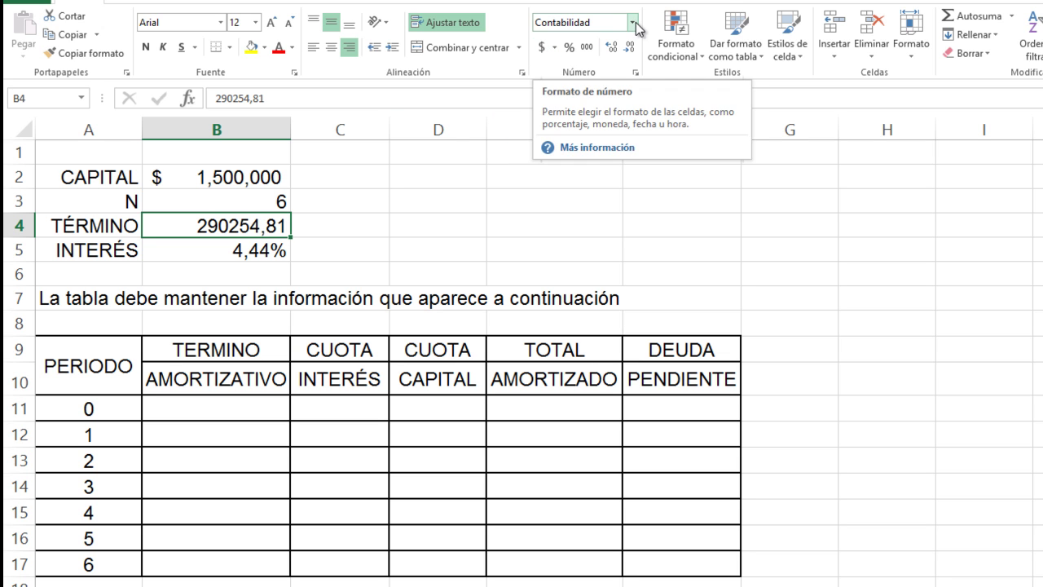
Replace the decimal comma with a point in the TÉRMINO value in B4 so that it reads 290254.81.
{"action": "left_click", "coordinate": [249, 252]}
{"action": "left_click", "coordinate": [249, 232]}
{"action": "key", "text": "F2"}
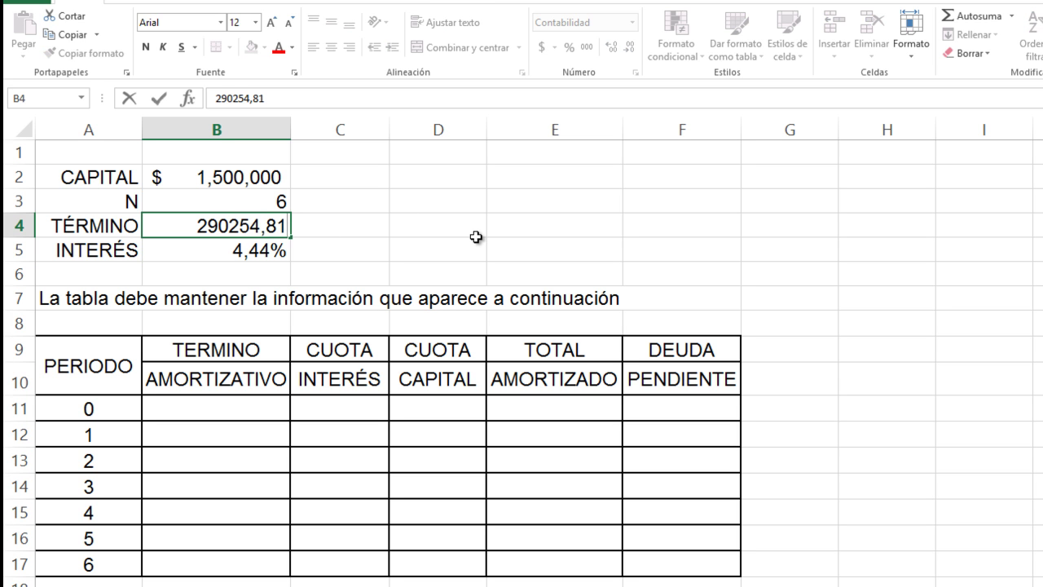
{"action": "key", "text": "Left"}
{"action": "key", "text": "Left"}
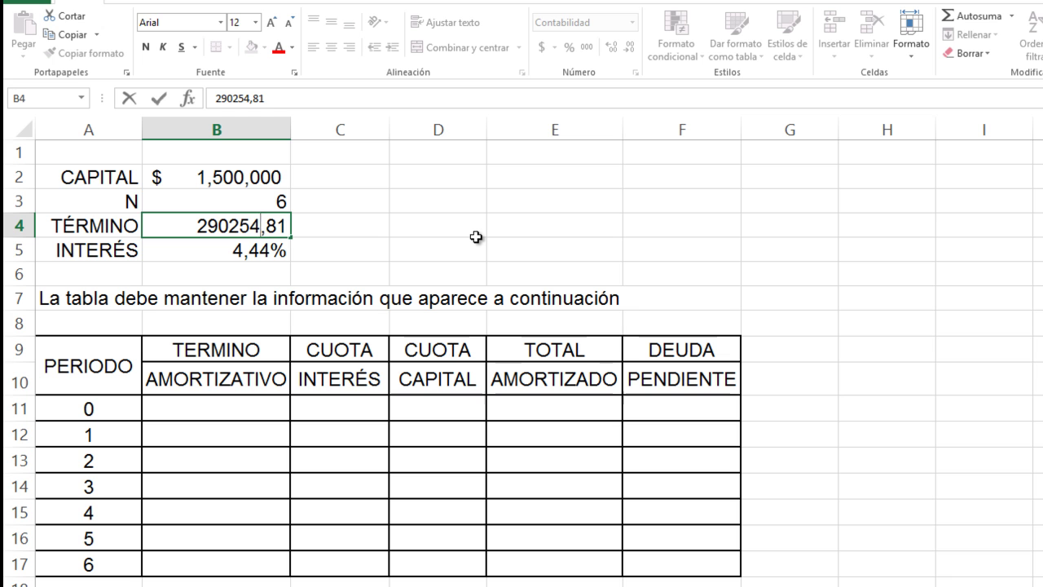
{"action": "key", "text": "BackSpace"}
{"action": "type", "text": "."}
{"action": "key", "text": "ctrl+Return"}
{"action": "key", "text": "Return"}
{"action": "key", "text": "Up"}
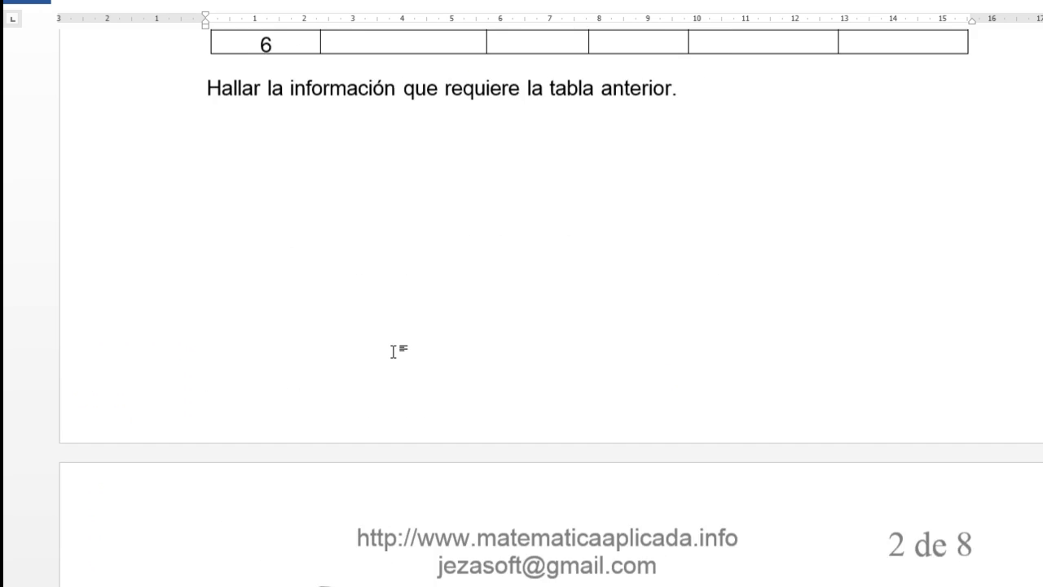
In the Word document, autofit the label column of Exercise 08's input data table, and return to the Excel workbook.
{"action": "scroll", "coordinate": [394, 351], "scroll_direction": "up", "scroll_amount": 10}
{"action": "scroll", "coordinate": [396, 354], "scroll_direction": "down", "scroll_amount": 3}
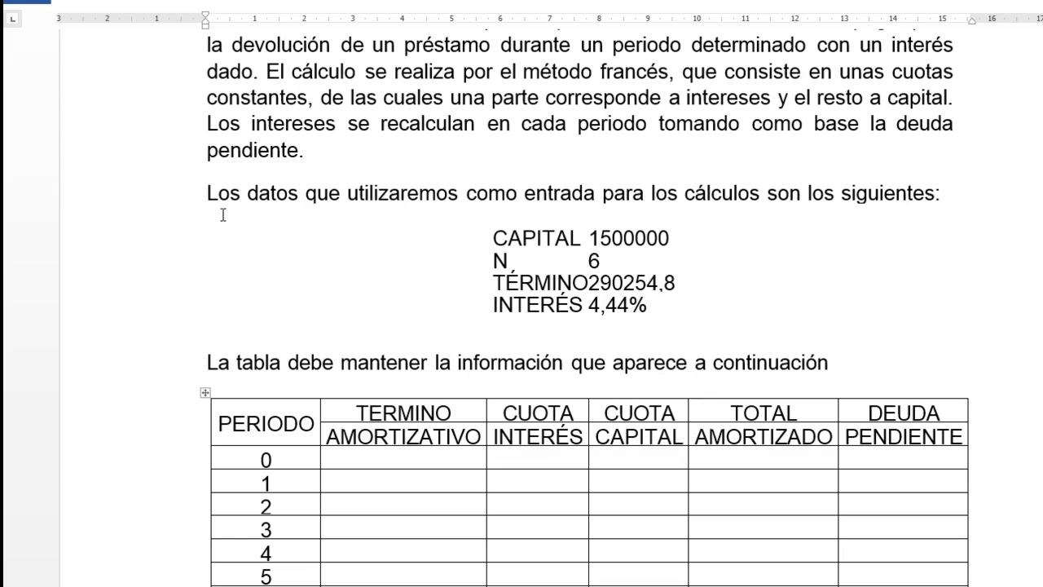
{"action": "left_click_drag", "start_coordinate": [221, 215], "coordinate": [679, 583]}
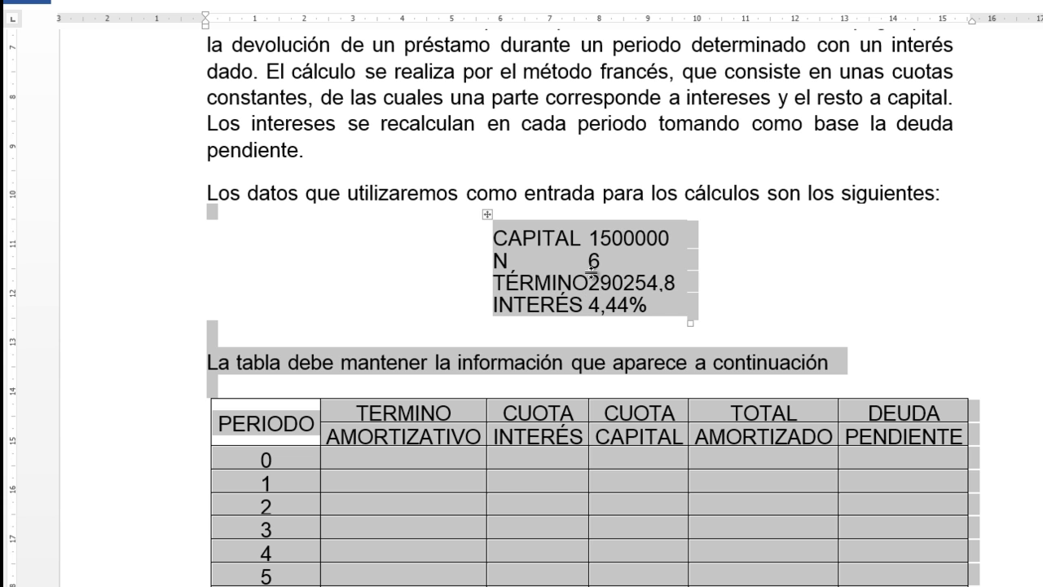
{"action": "left_click", "coordinate": [689, 282]}
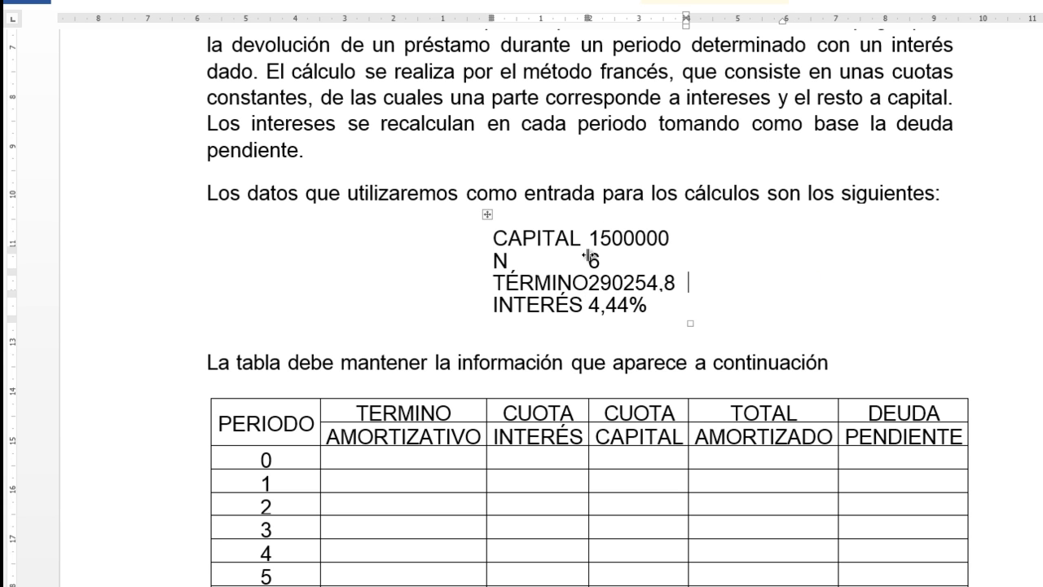
{"action": "double_click", "coordinate": [588, 259]}
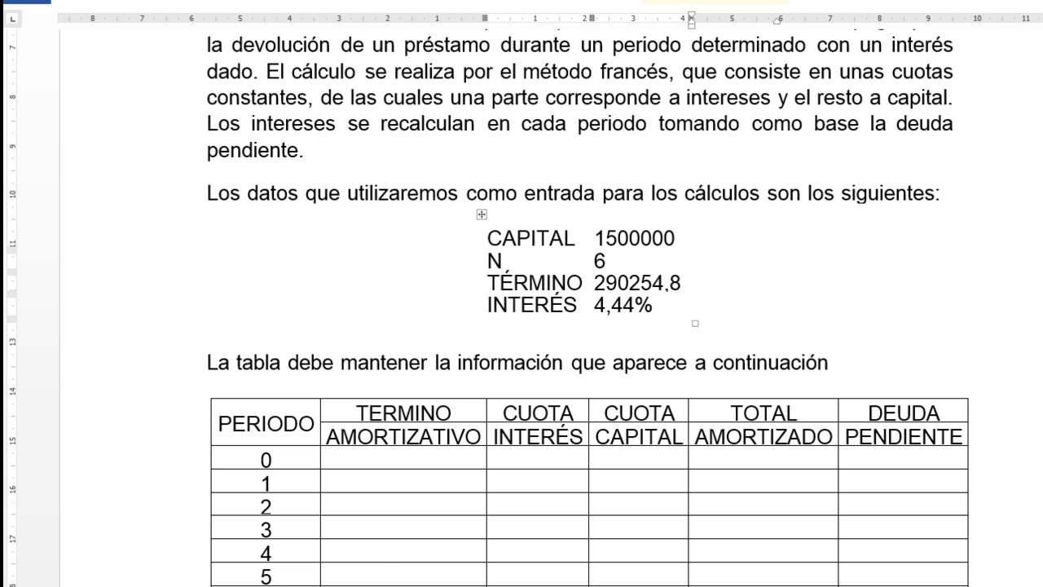
{"action": "key", "text": "alt+Tab"}
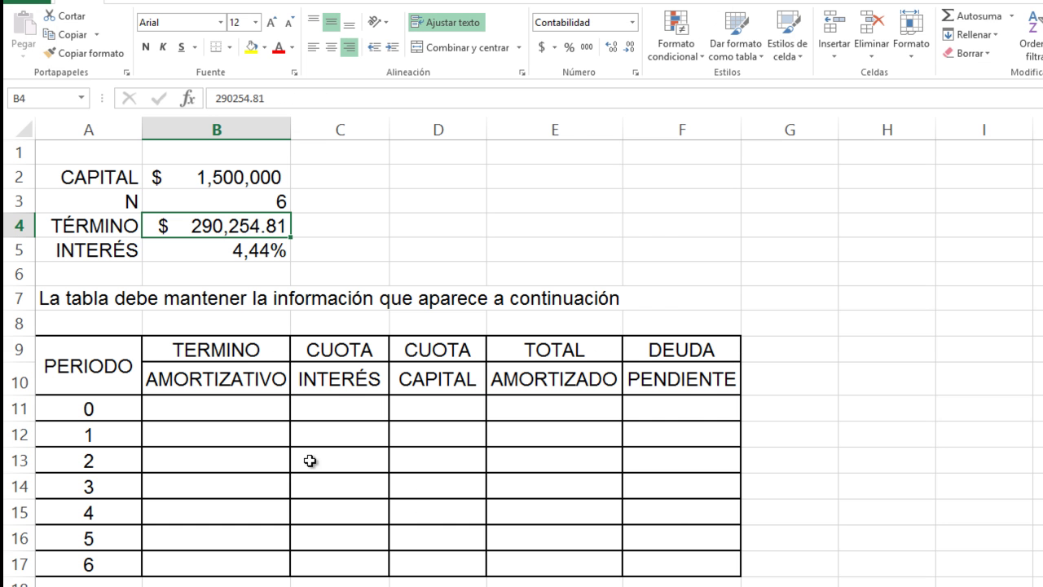
Change the decimal comma of the TÉRMINO amount in B4 to a point, giving 290254.81.
{"action": "left_click", "coordinate": [263, 272]}
{"action": "left_click", "coordinate": [267, 231]}
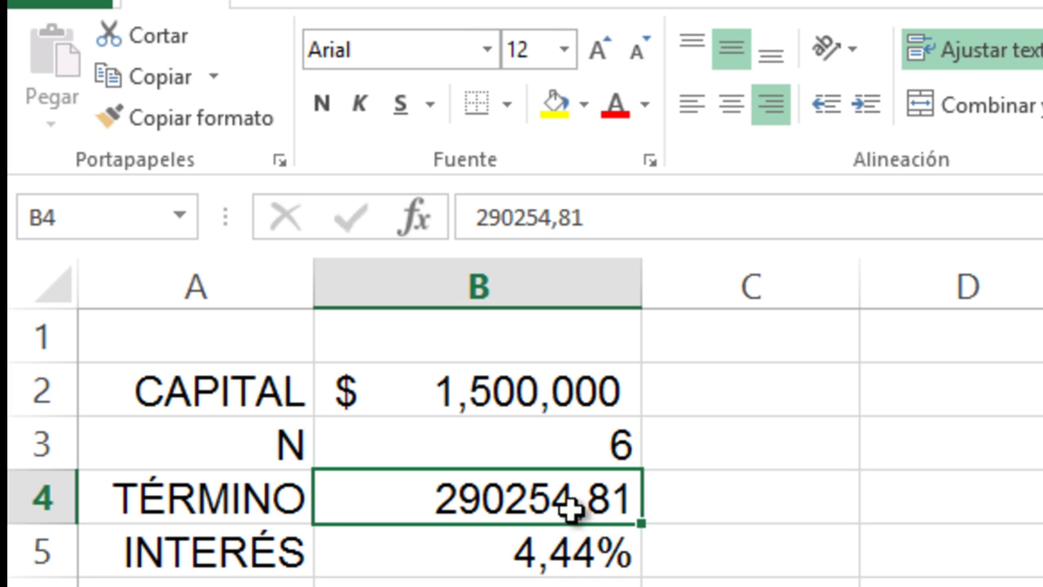
{"action": "key", "text": "F2"}
{"action": "key", "text": "Left"}
{"action": "key", "text": "Left"}
{"action": "key", "text": "Left"}
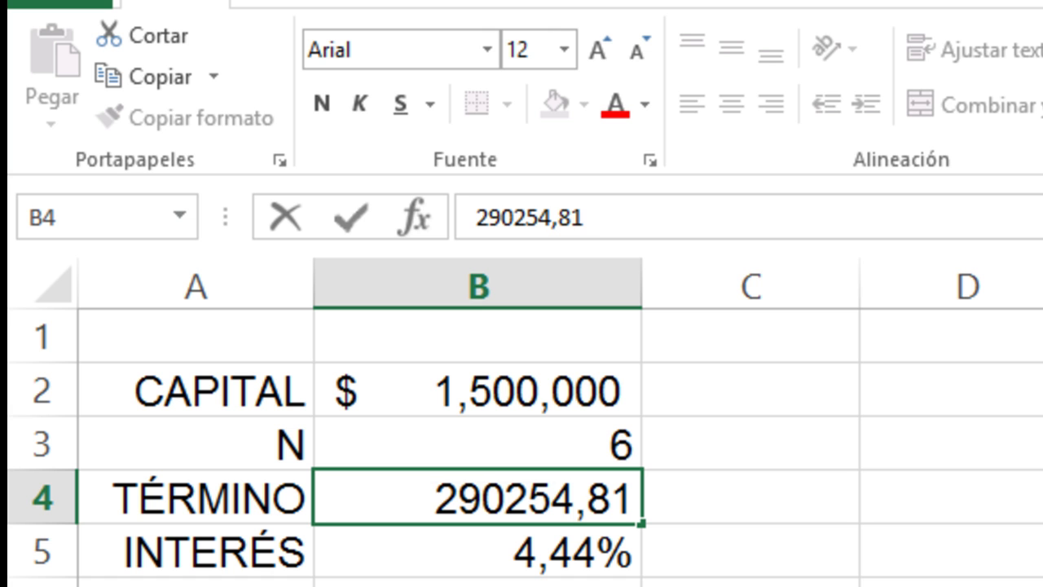
{"action": "type", "text": "."}
{"action": "key", "text": "Delete"}
{"action": "key", "text": "Return"}
{"action": "key", "text": "Up"}
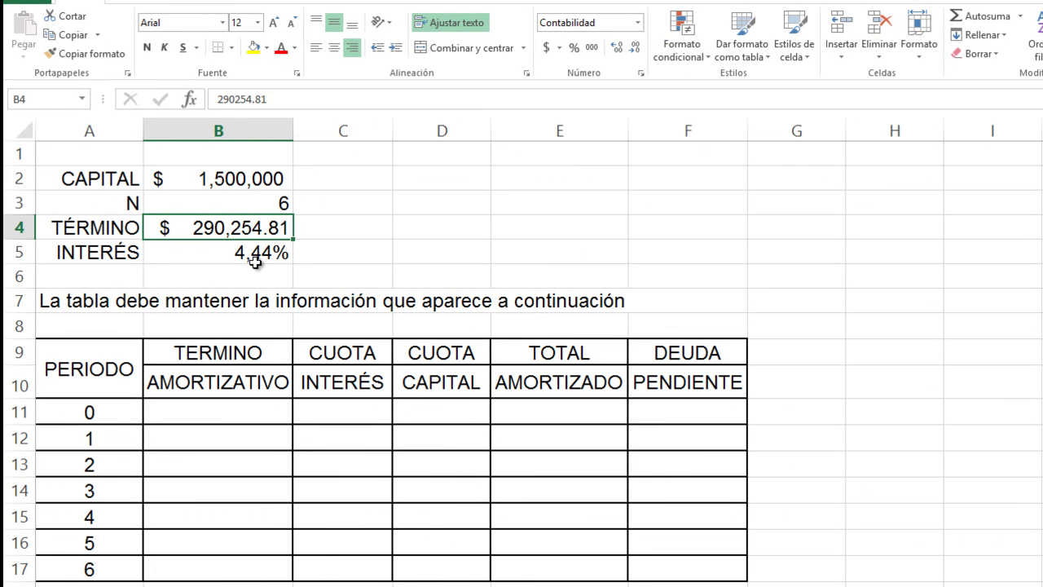
Replace the decimal comma with a point in the INTERÉS value in B5 so that it reads 4.44%.
{"action": "left_click", "coordinate": [255, 261]}
{"action": "key", "text": "F2"}
{"action": "key", "text": "Left"}
{"action": "key", "text": "Left"}
{"action": "key", "text": "Left"}
{"action": "key", "text": "Left"}
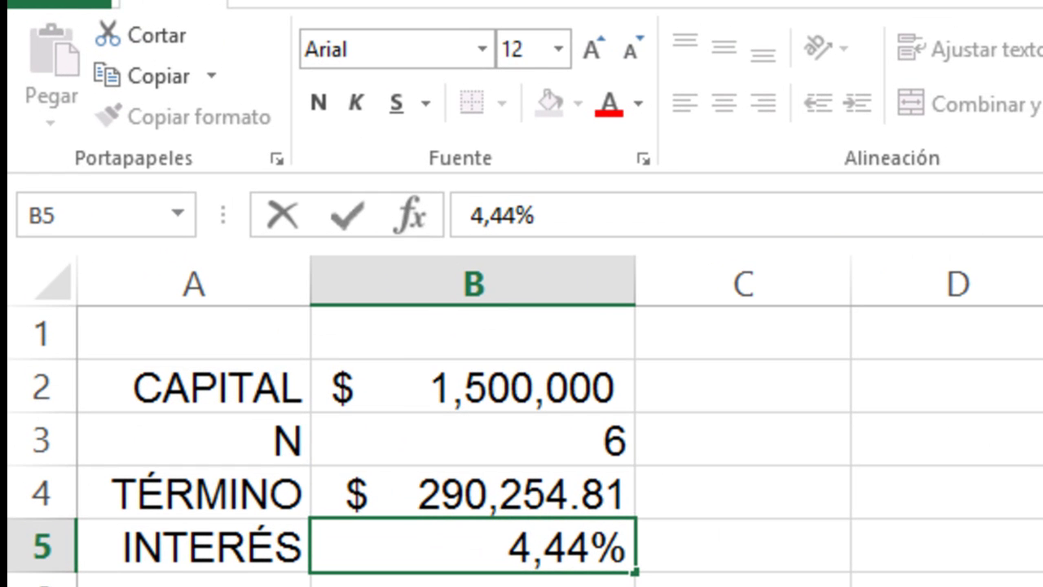
{"action": "type", "text": "."}
{"action": "key", "text": "Delete"}
{"action": "key", "text": "Return"}
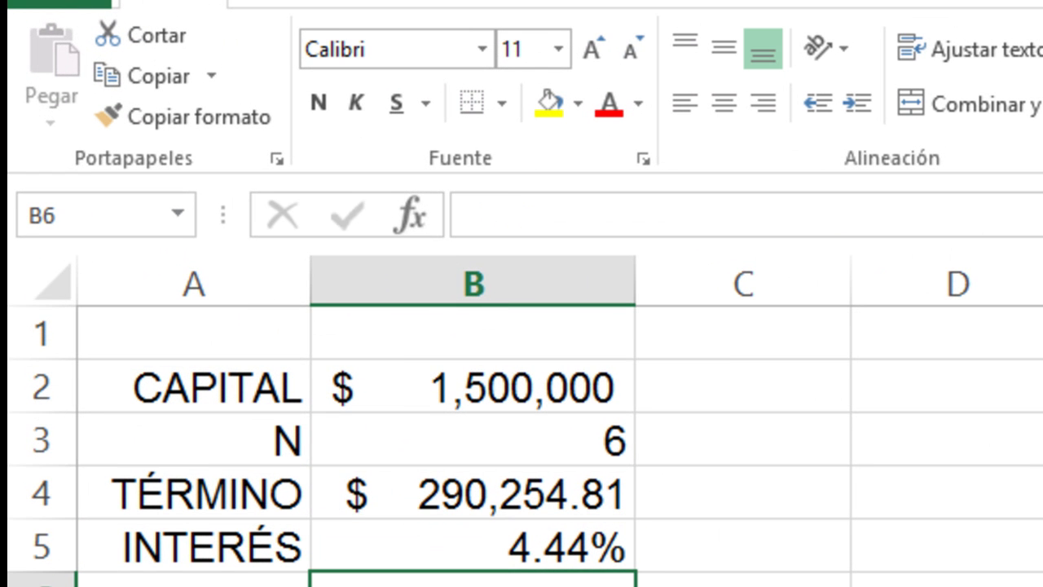
{"action": "left_click", "coordinate": [472, 546]}
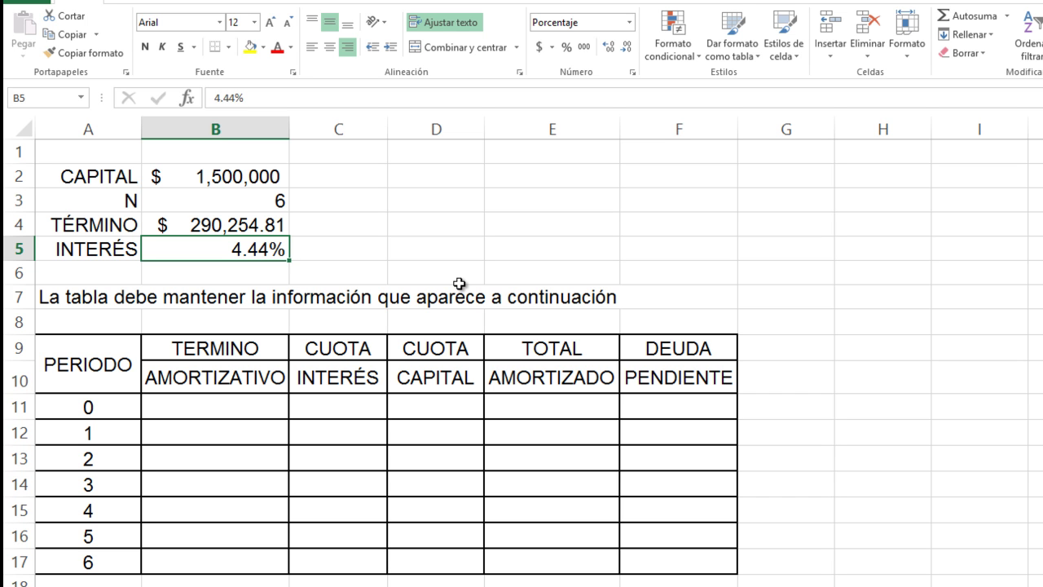
Review the input values in B2:B5 and the TERMINO AMORTIZATIVO and TOTAL AMORTIZADO columns of the amortization table.
{"action": "left_click", "coordinate": [237, 181]}
{"action": "left_click", "coordinate": [246, 200]}
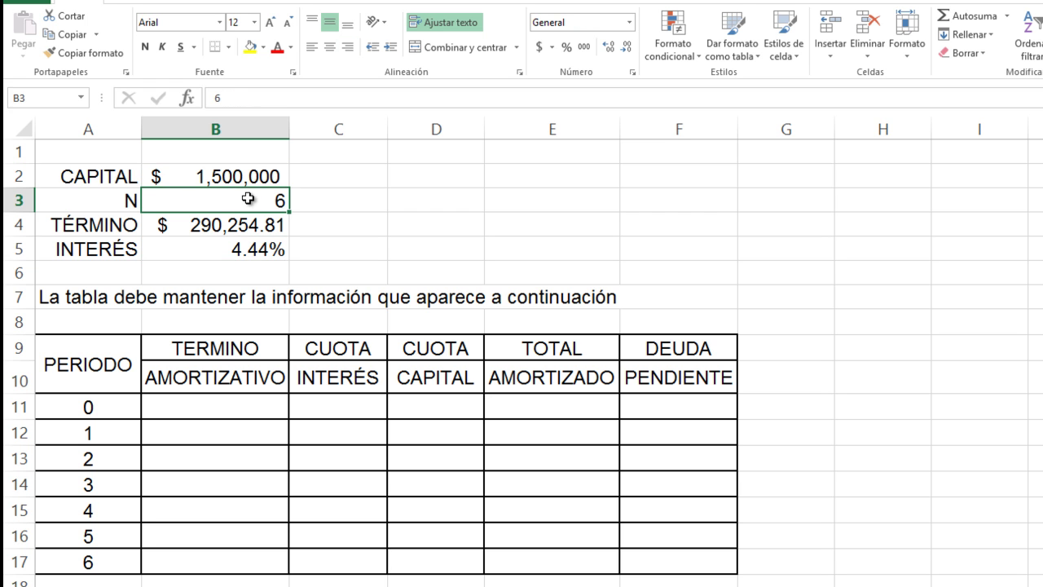
{"action": "left_click", "coordinate": [233, 223]}
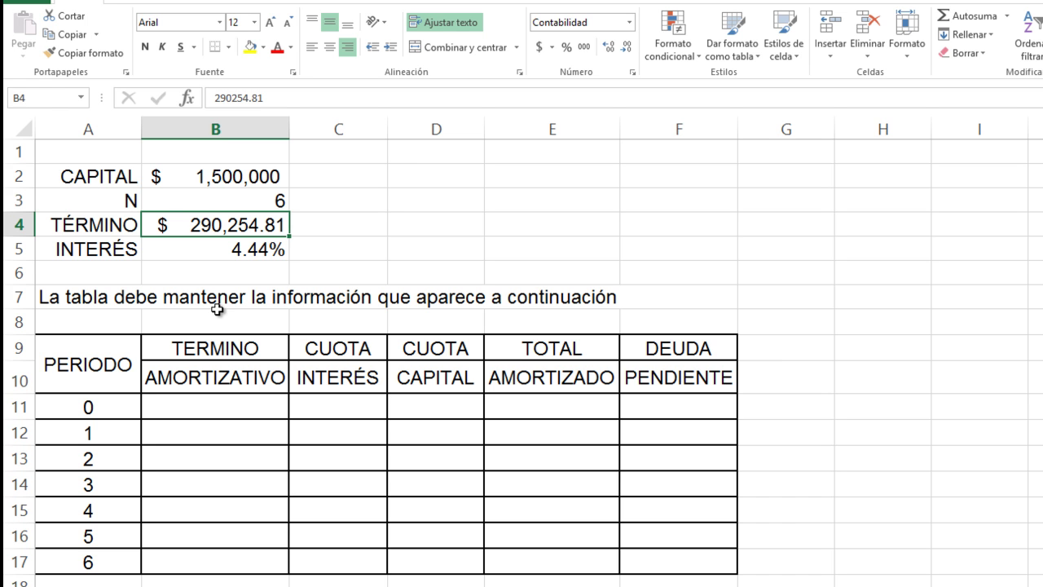
{"action": "left_click", "coordinate": [234, 252]}
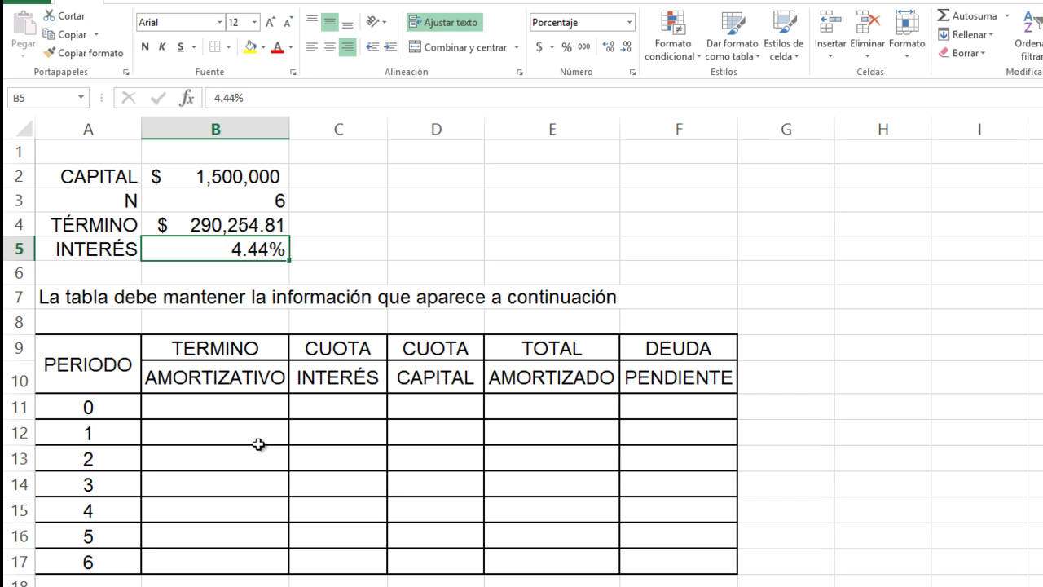
{"action": "scroll", "coordinate": [368, 389], "scroll_direction": "down", "scroll_amount": 1}
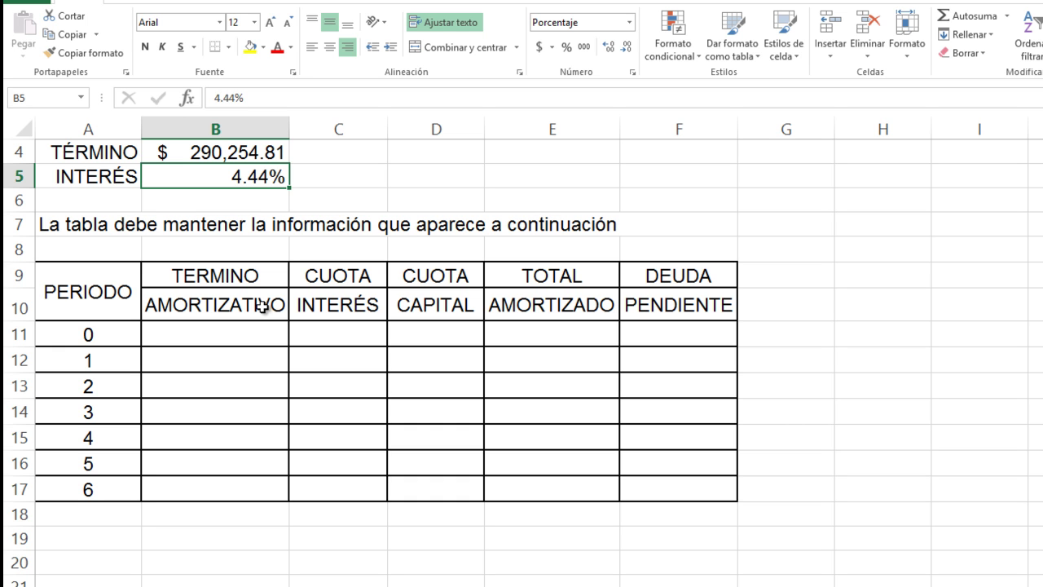
{"action": "left_click", "coordinate": [207, 305]}
{"action": "left_click", "coordinate": [536, 301]}
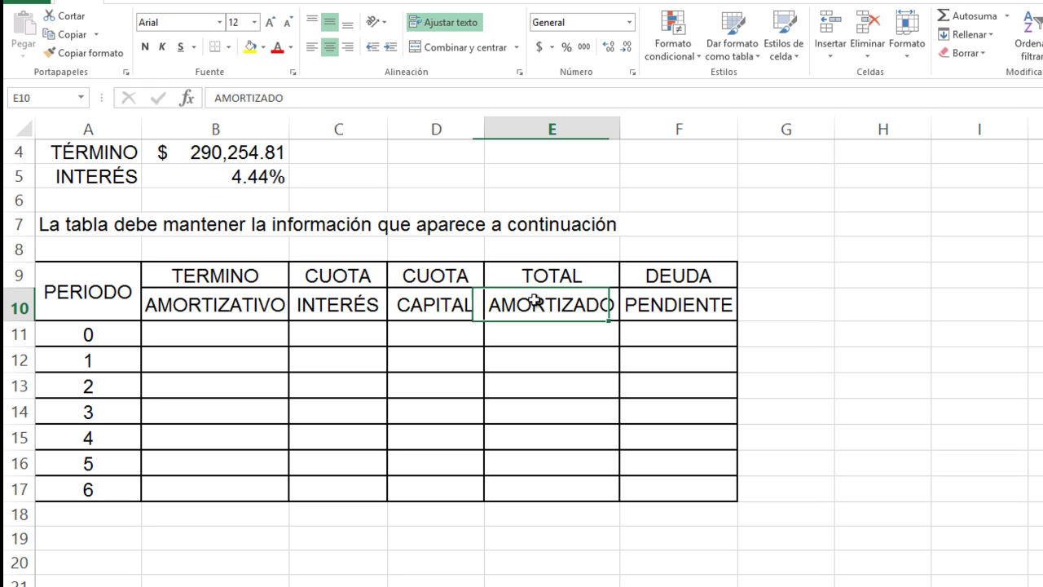
{"action": "left_click", "coordinate": [225, 276]}
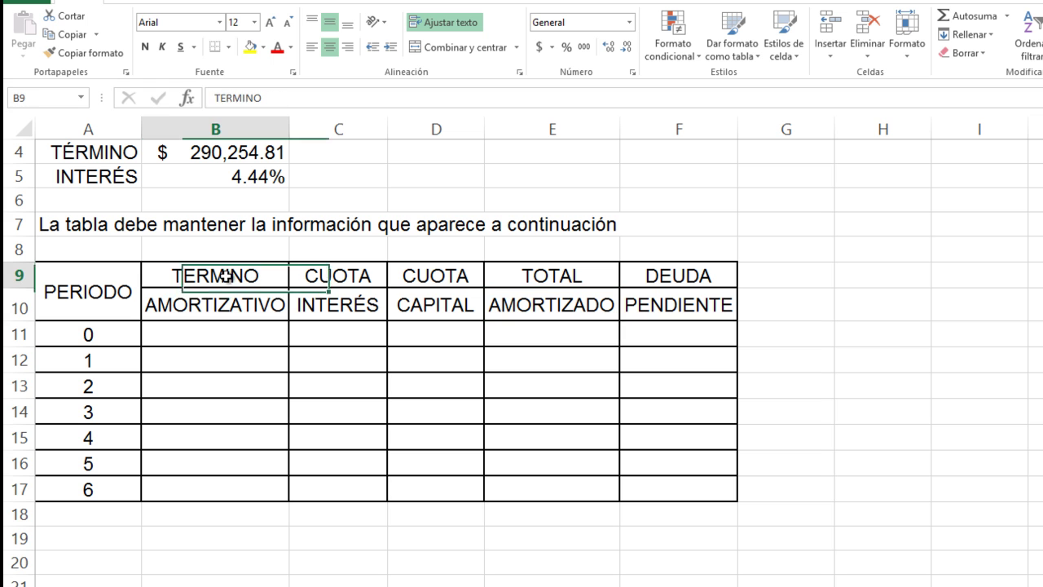
{"action": "left_click_drag", "start_coordinate": [226, 280], "coordinate": [221, 334]}
{"action": "left_click", "coordinate": [208, 336]}
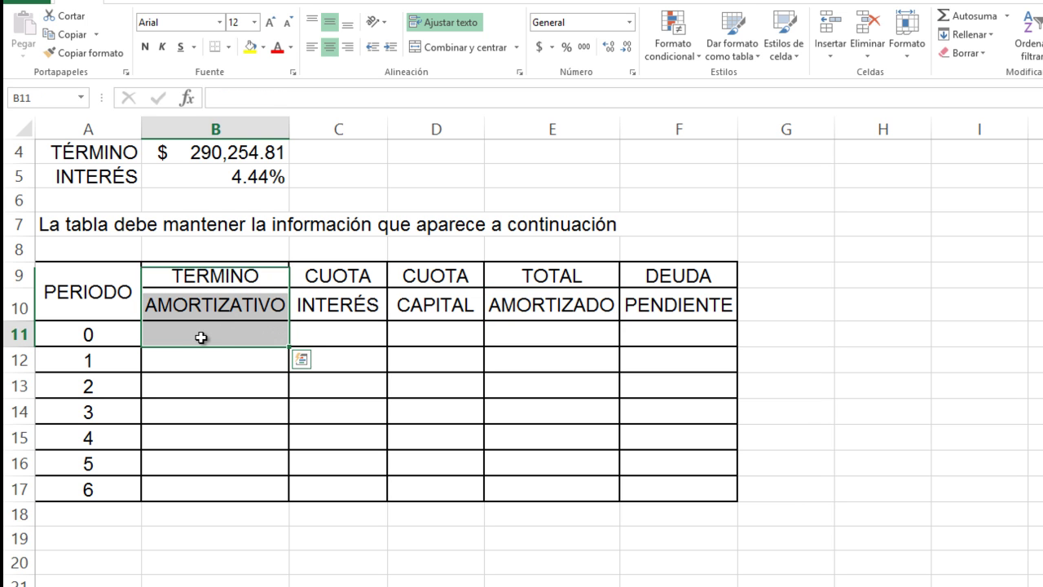
Compare the TÉRMINO value in B4 with the amortization table's first row and its periods.
{"action": "left_click", "coordinate": [224, 159]}
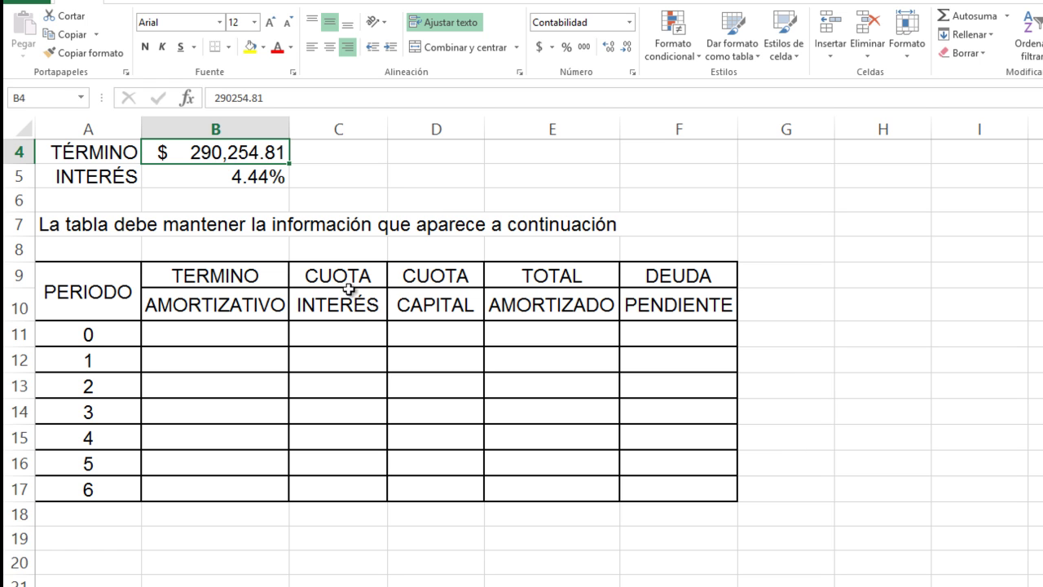
{"action": "left_click", "coordinate": [332, 346]}
{"action": "left_click", "coordinate": [240, 160]}
{"action": "left_click", "coordinate": [167, 337]}
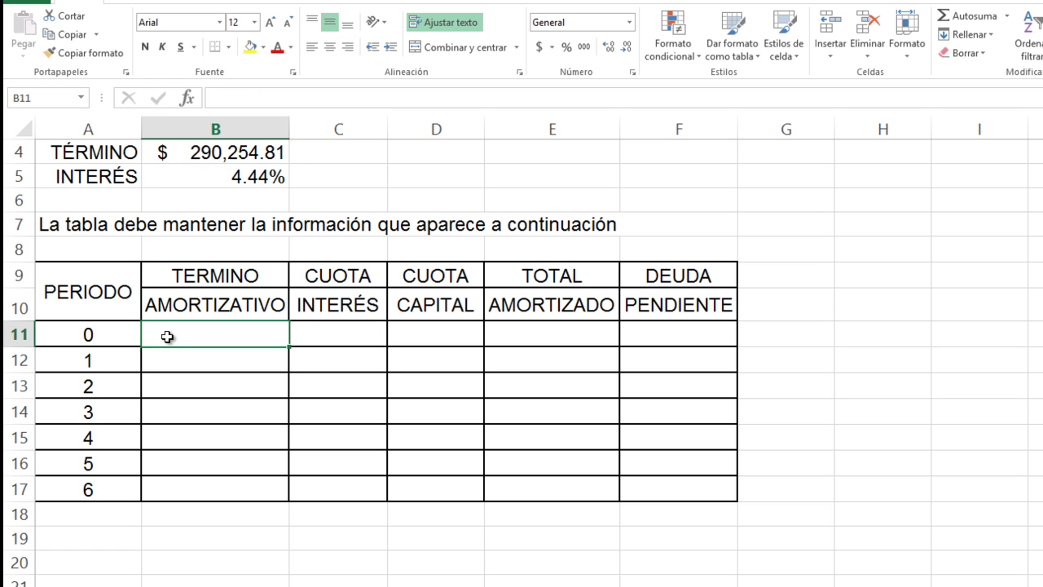
{"action": "left_click", "coordinate": [99, 363]}
{"action": "left_click", "coordinate": [103, 381]}
{"action": "left_click", "coordinate": [99, 410]}
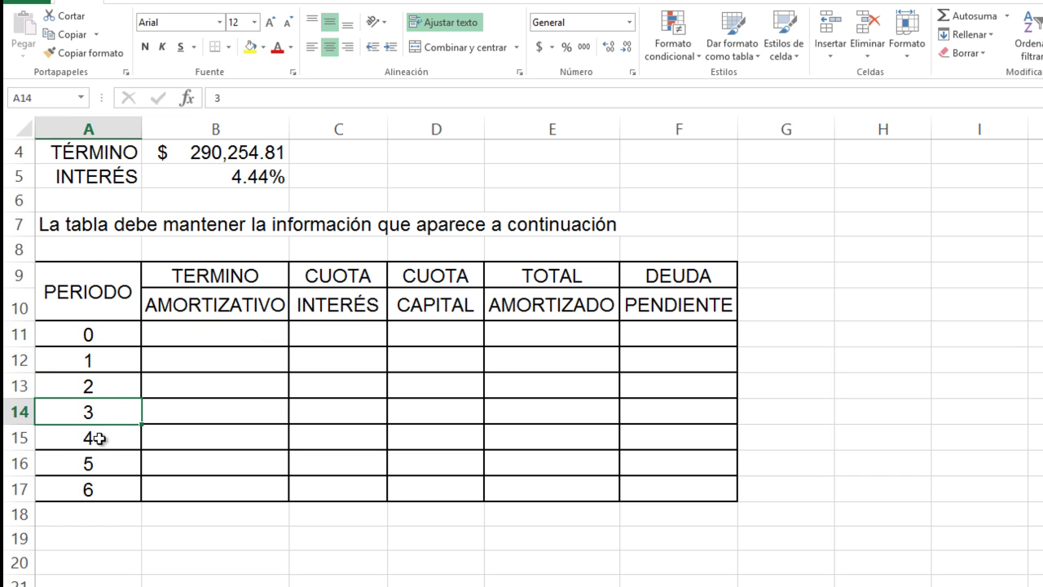
{"action": "left_click", "coordinate": [99, 438]}
{"action": "left_click", "coordinate": [210, 150]}
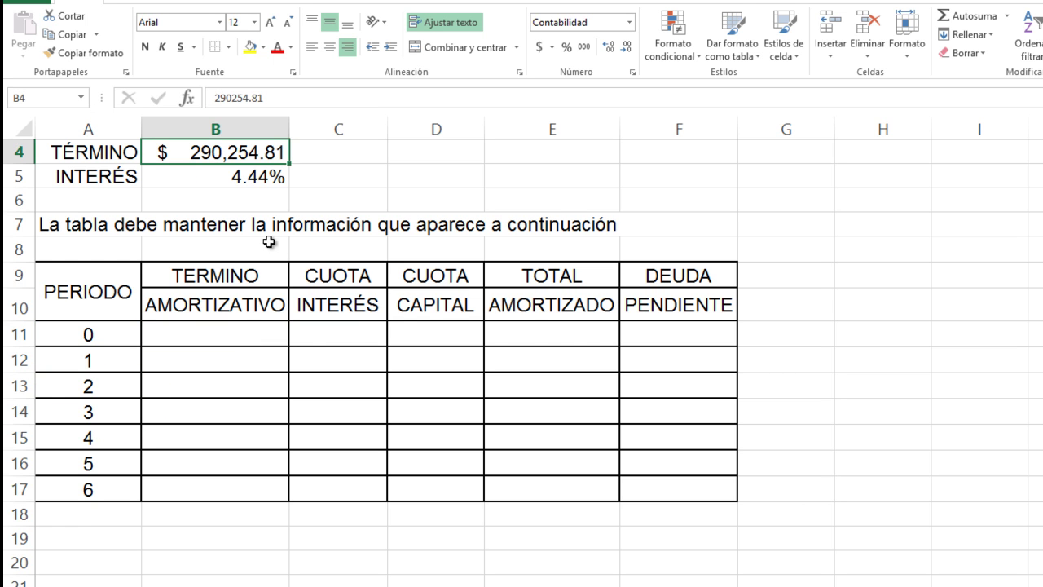
{"action": "scroll", "coordinate": [272, 240], "scroll_direction": "up", "scroll_amount": 1}
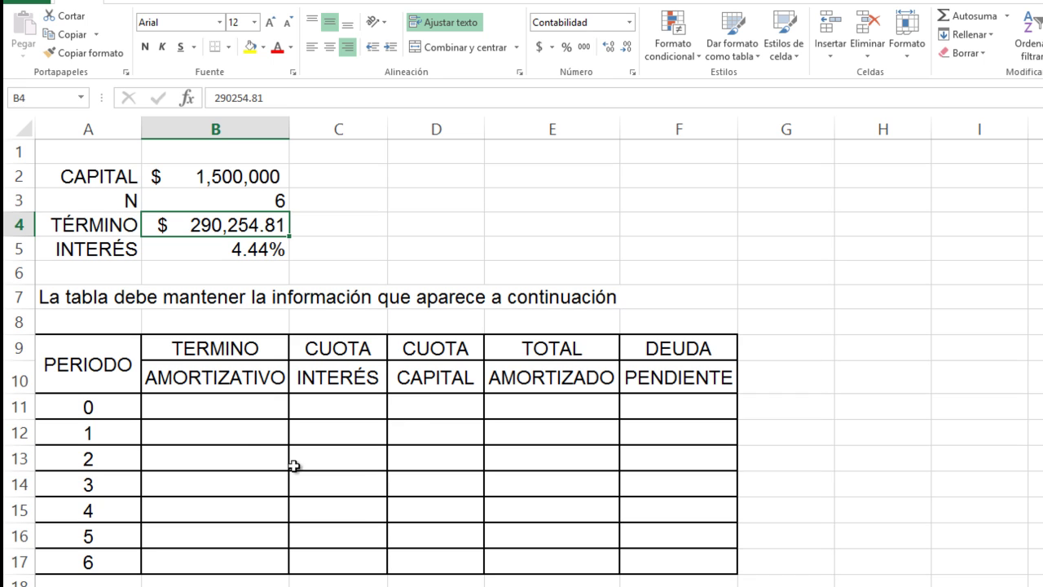
Examine the amortization table's headers for interest, capital, total amortized and outstanding debt alongside the TÉRMINO value.
{"action": "left_click", "coordinate": [433, 400]}
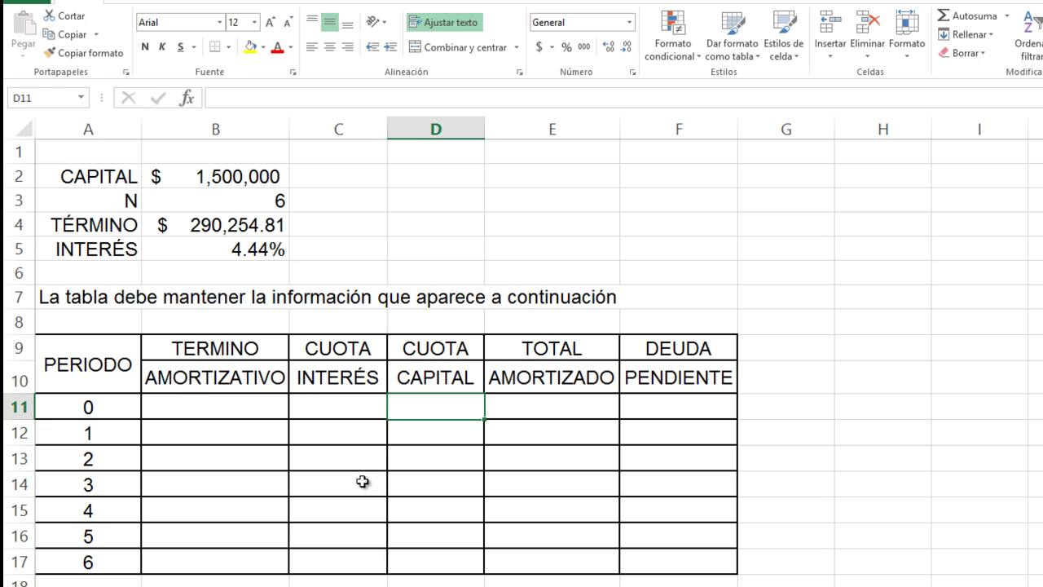
{"action": "left_click", "coordinate": [196, 404]}
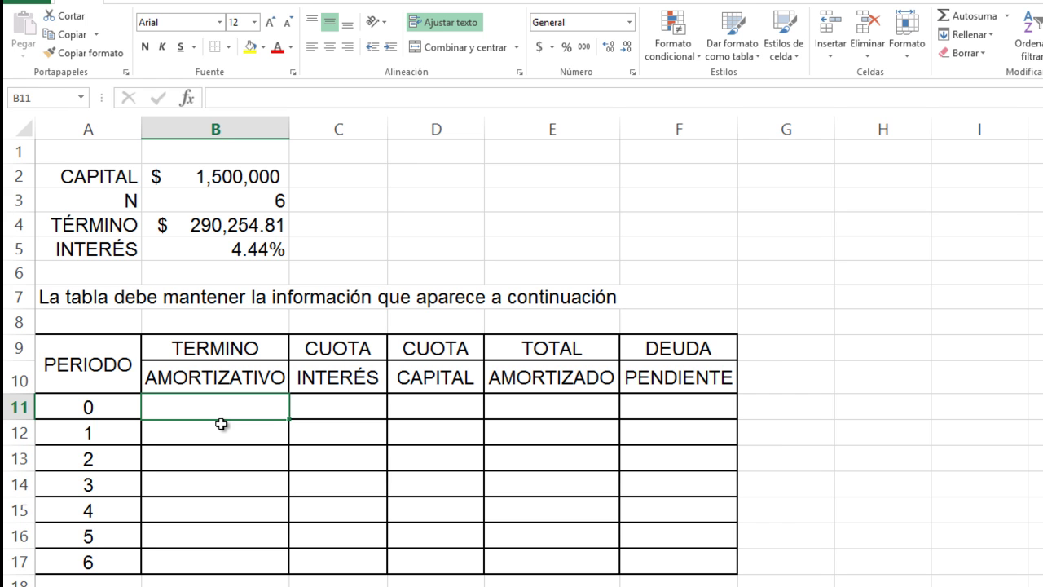
{"action": "left_click", "coordinate": [207, 224]}
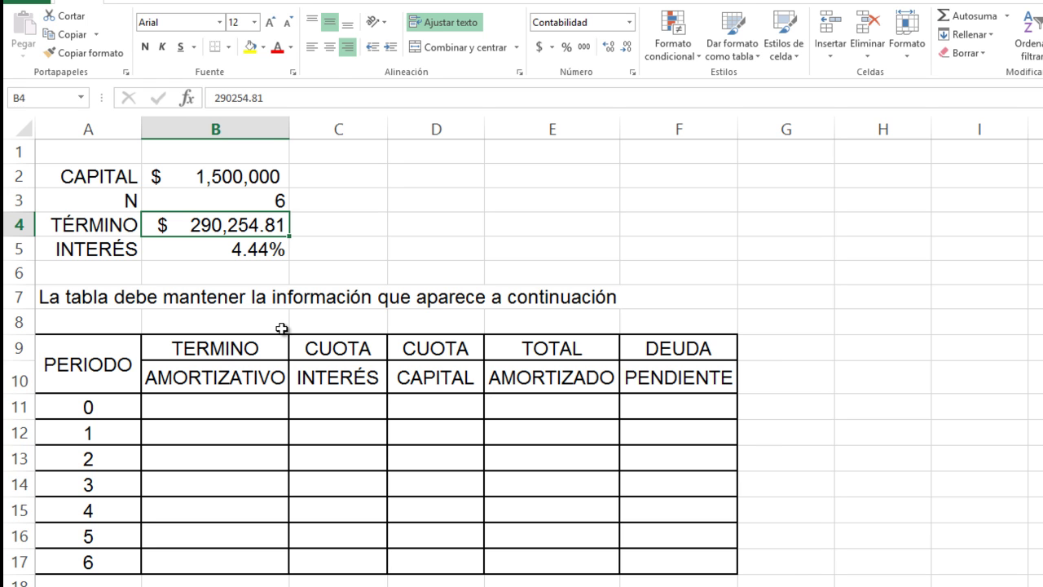
{"action": "left_click", "coordinate": [305, 367]}
{"action": "left_click", "coordinate": [414, 373]}
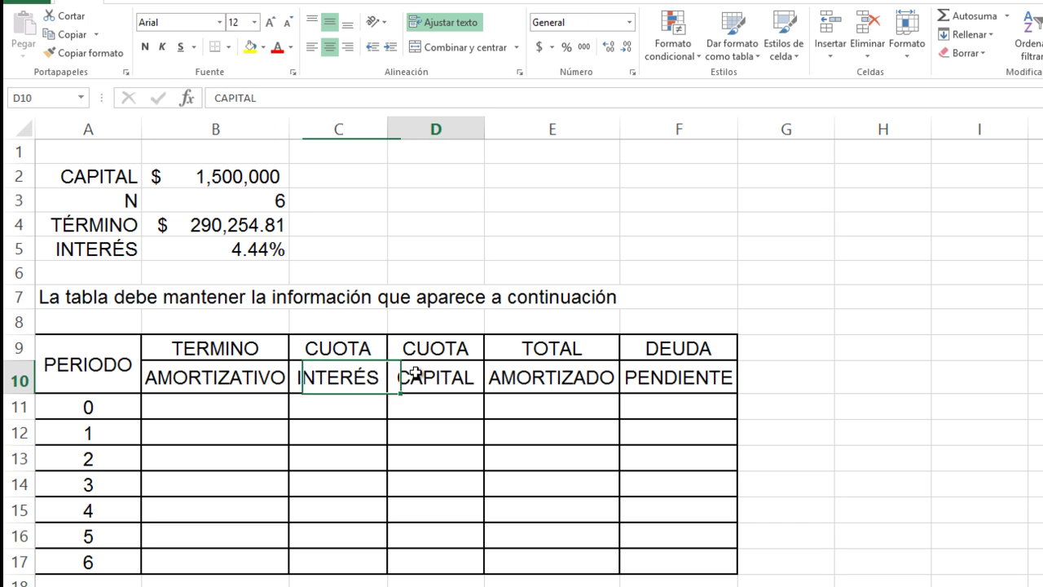
{"action": "left_click", "coordinate": [541, 378]}
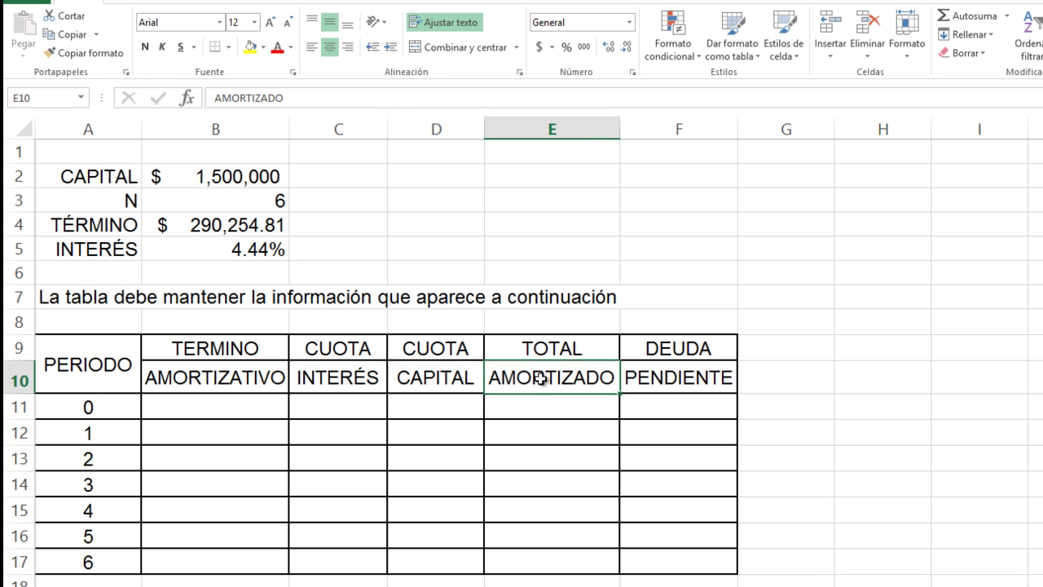
{"action": "left_click", "coordinate": [678, 379]}
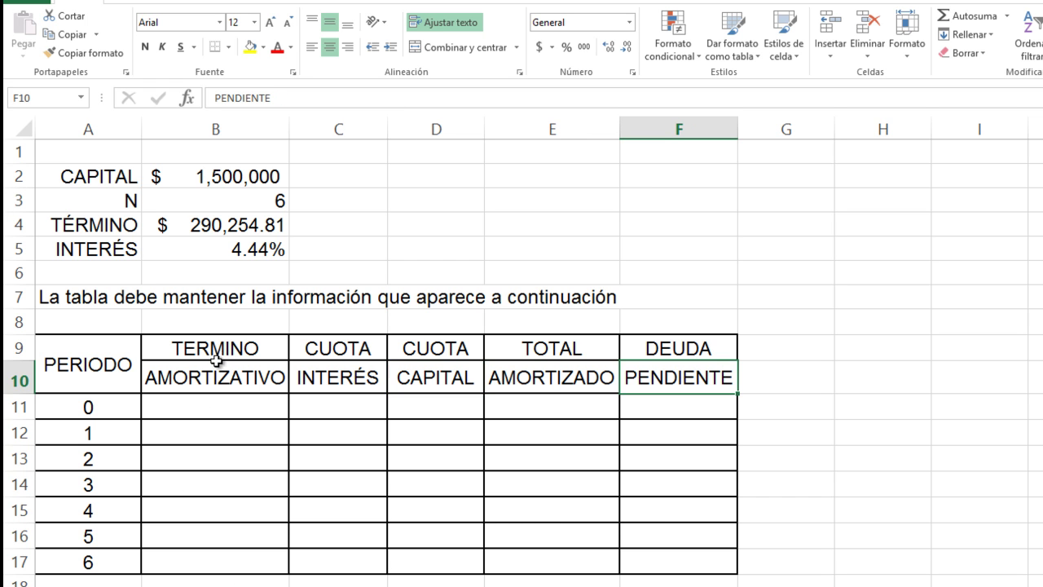
Enter the formula =B2 in B11 to bring the CAPITAL amount into TERMINO AMORTIZATIVO for period 0.
{"action": "left_click", "coordinate": [219, 405]}
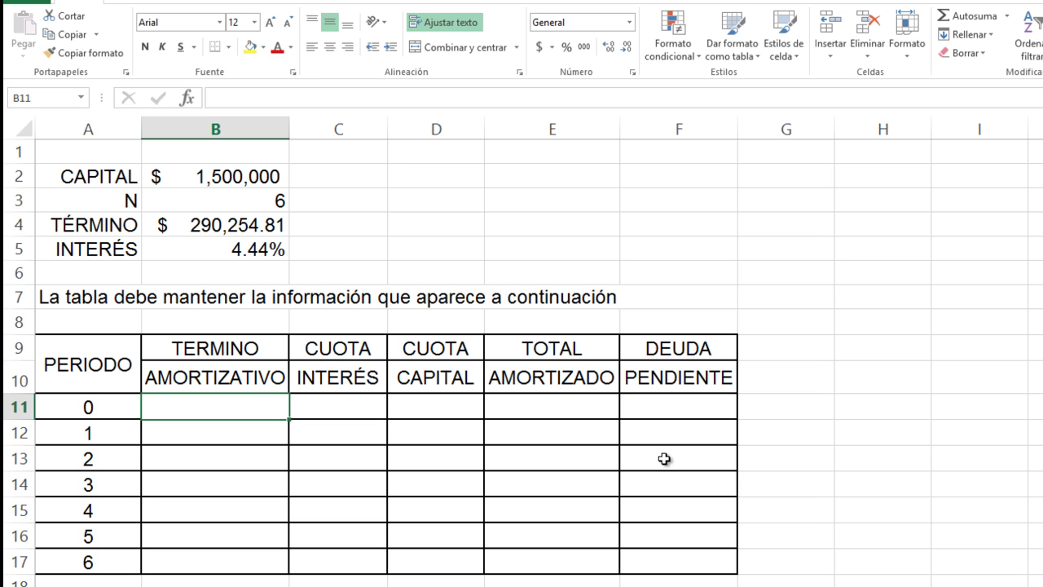
{"action": "type", "text": "="}
{"action": "key", "text": "Up"}
{"action": "key", "text": "Up"}
{"action": "key", "text": "Up"}
{"action": "key", "text": "Up"}
{"action": "key", "text": "Up"}
{"action": "key", "text": "Up"}
{"action": "key", "text": "Up"}
{"action": "key", "text": "Up"}
{"action": "key", "text": "Up"}
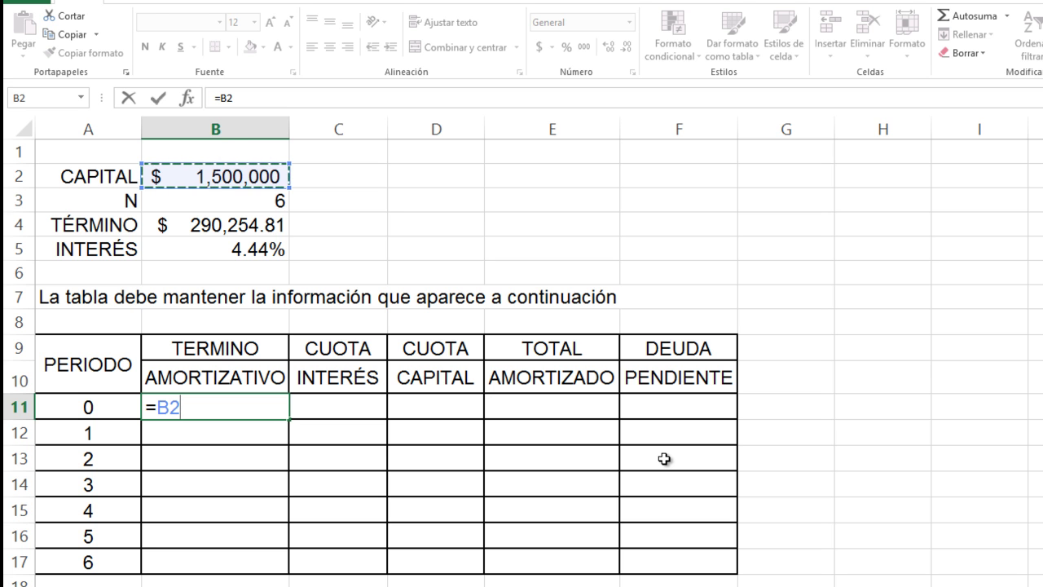
{"action": "key", "text": "Return"}
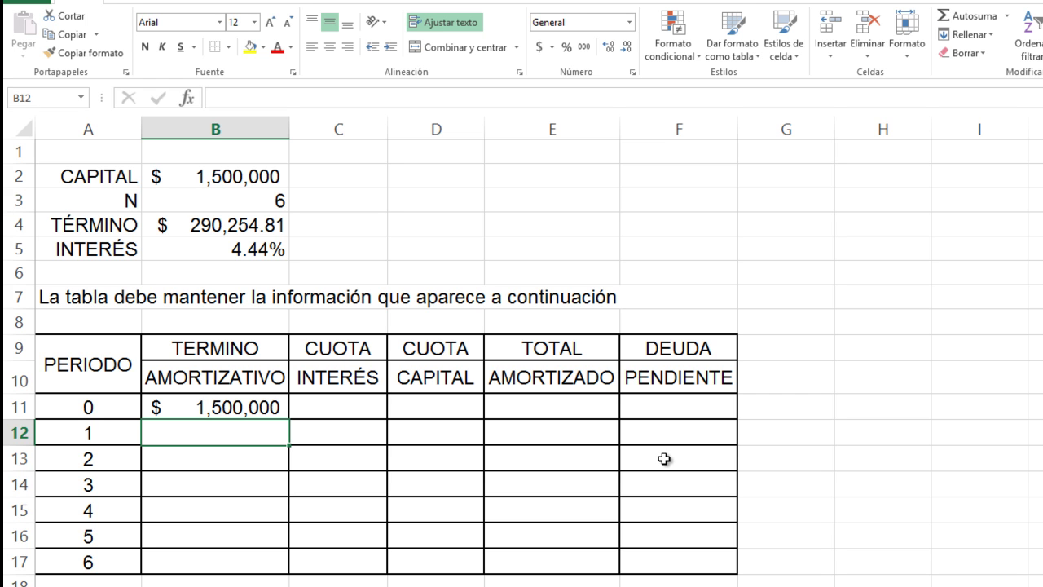
Enter the formula =B11 in F11 to carry the period 0 amount into DEUDA PENDIENTE.
{"action": "key", "text": "Up"}
{"action": "key", "text": "Right"}
{"action": "key", "text": "Right"}
{"action": "key", "text": "Right"}
{"action": "key", "text": "Right"}
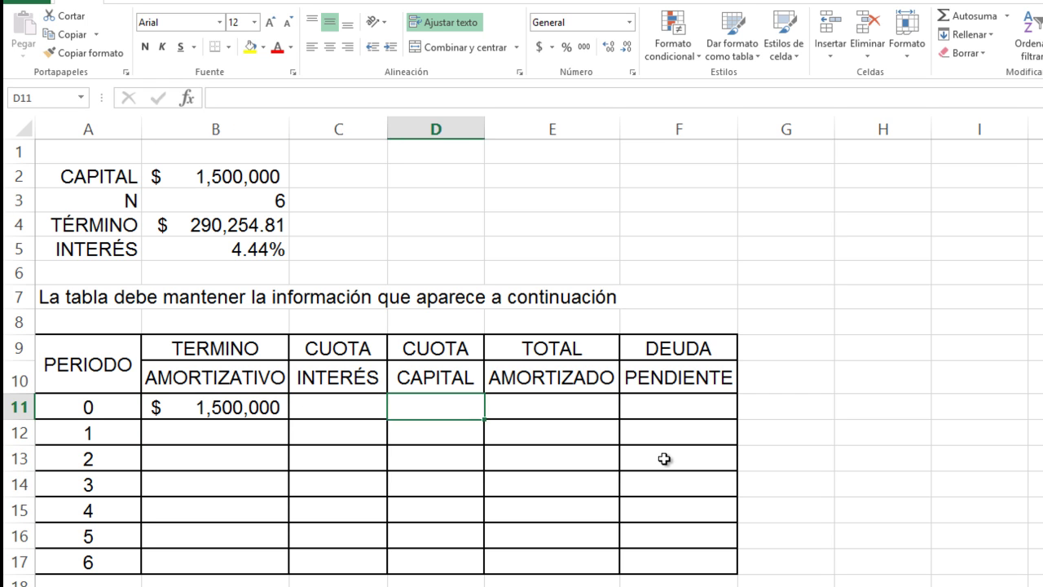
{"action": "type", "text": "="}
{"action": "key", "text": "Left"}
{"action": "key", "text": "Left"}
{"action": "key", "text": "Left"}
{"action": "key", "text": "Left"}
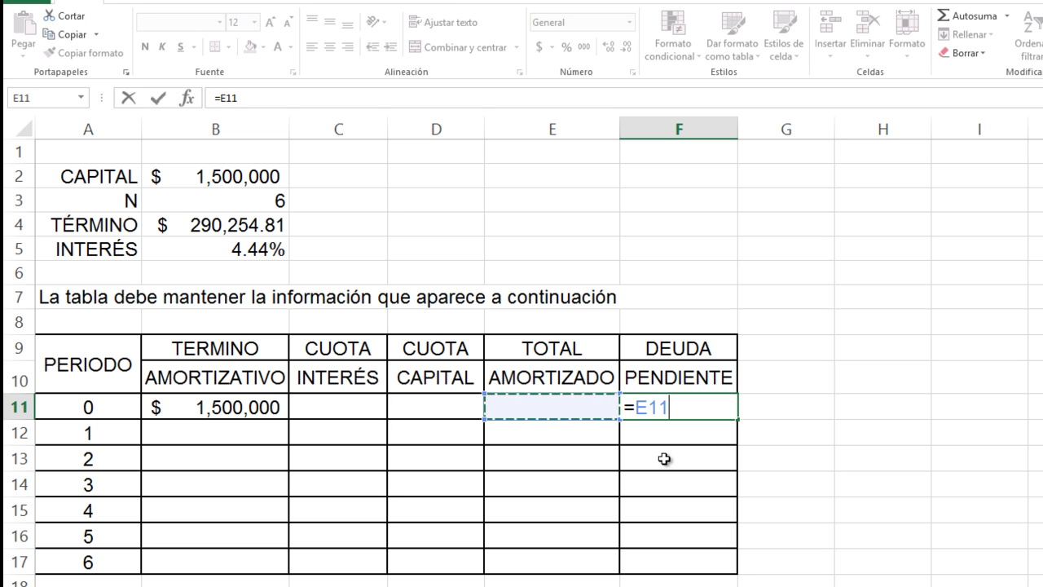
{"action": "key", "text": "Return"}
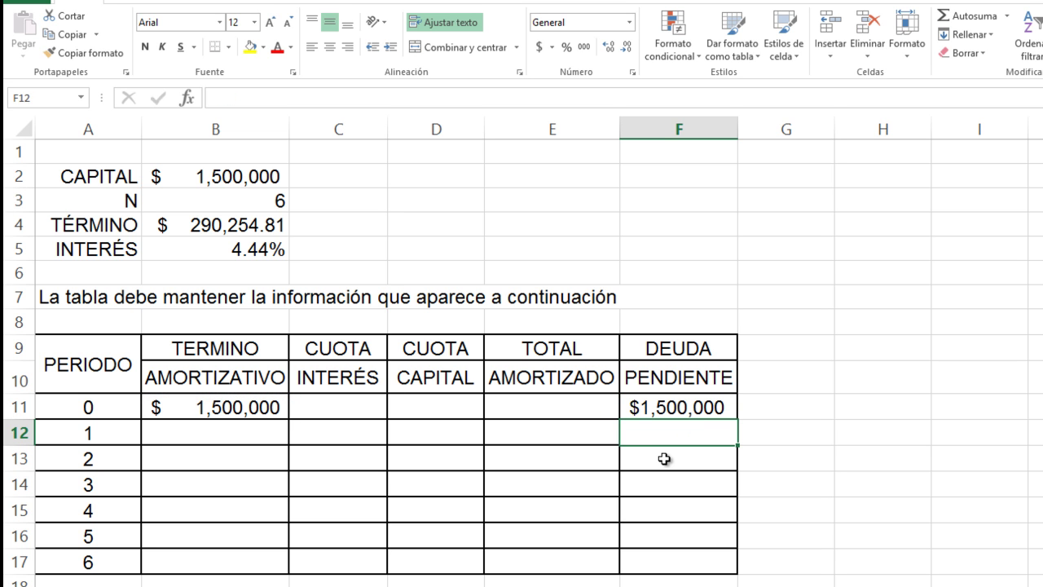
Review the period 0 row of the amortization table and go to the CUOTA INTERÉS cell of period 1.
{"action": "key", "text": "Left"}
{"action": "key", "text": "Left"}
{"action": "key", "text": "Left"}
{"action": "key", "text": "Left"}
{"action": "key", "text": "Left"}
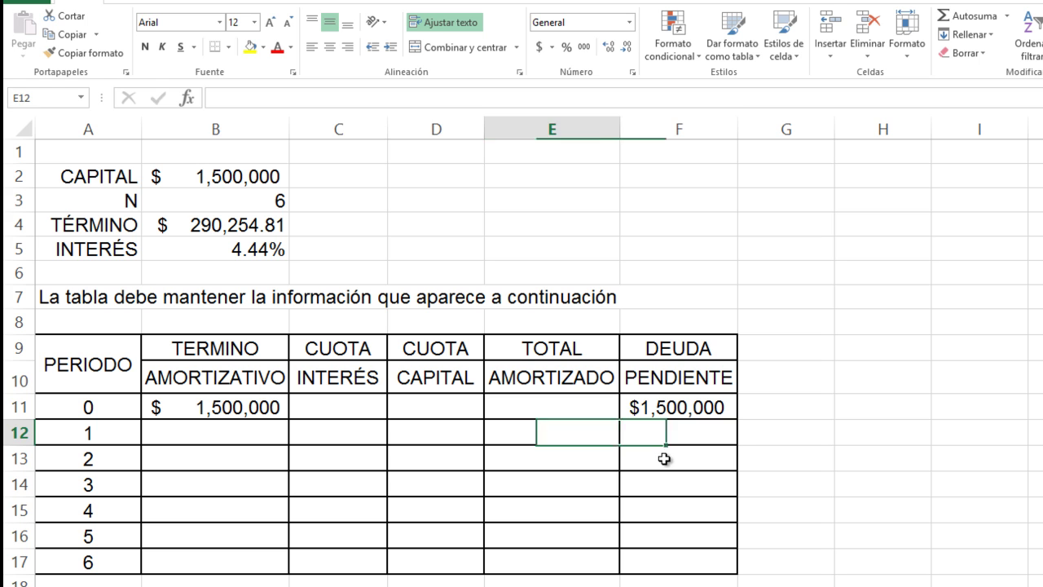
{"action": "key", "text": "Up"}
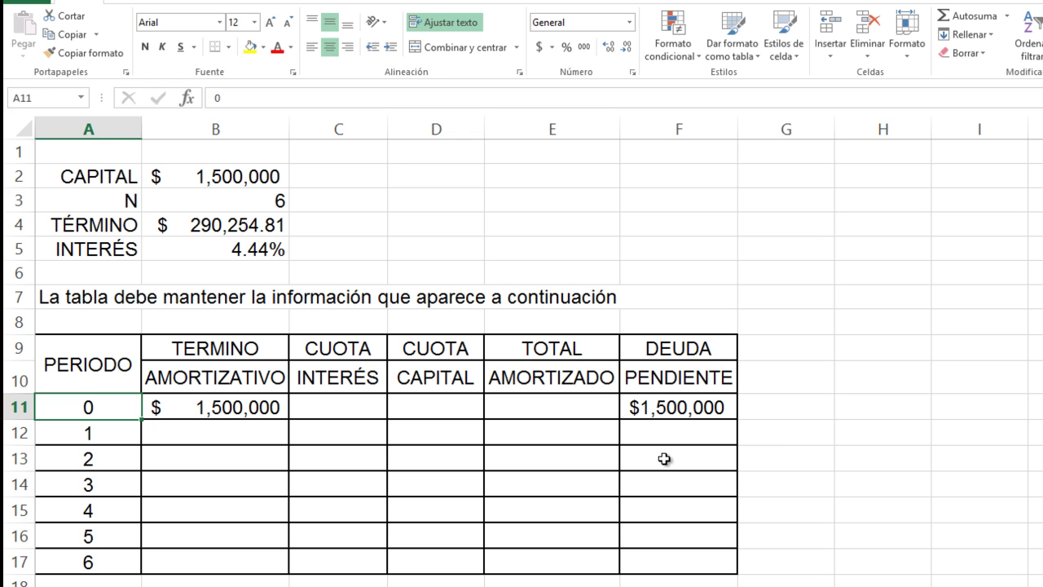
{"action": "key", "text": "Right"}
{"action": "key", "text": "Right"}
{"action": "key", "text": "Right"}
{"action": "key", "text": "Right"}
{"action": "key", "text": "Left"}
{"action": "key", "text": "Left"}
{"action": "key", "text": "Right"}
{"action": "key", "text": "Right"}
{"action": "key", "text": "Right"}
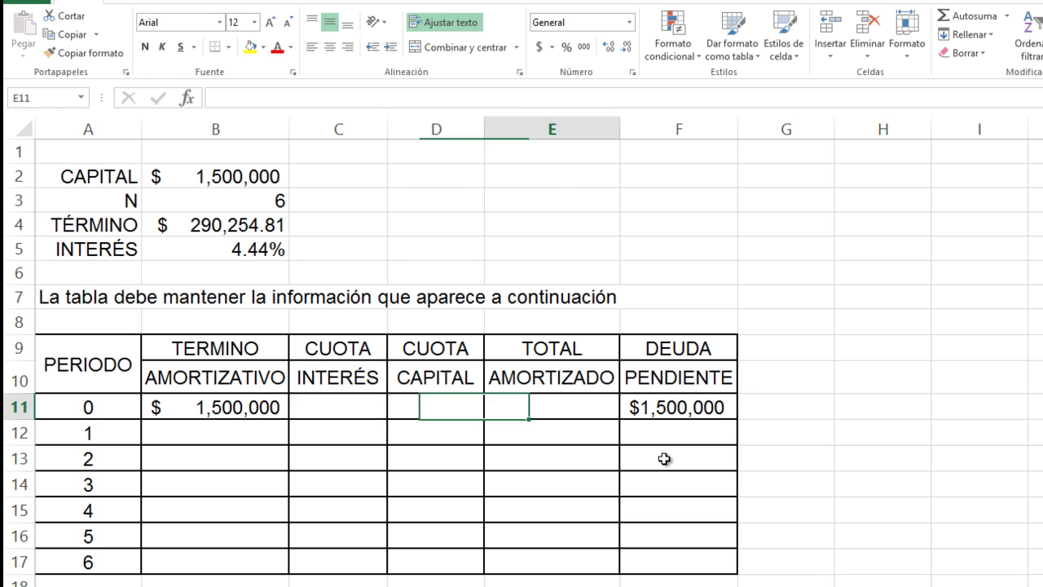
{"action": "key", "text": "Left"}
{"action": "key", "text": "Left"}
{"action": "key", "text": "Left"}
{"action": "key", "text": "Left"}
{"action": "key", "text": "Down"}
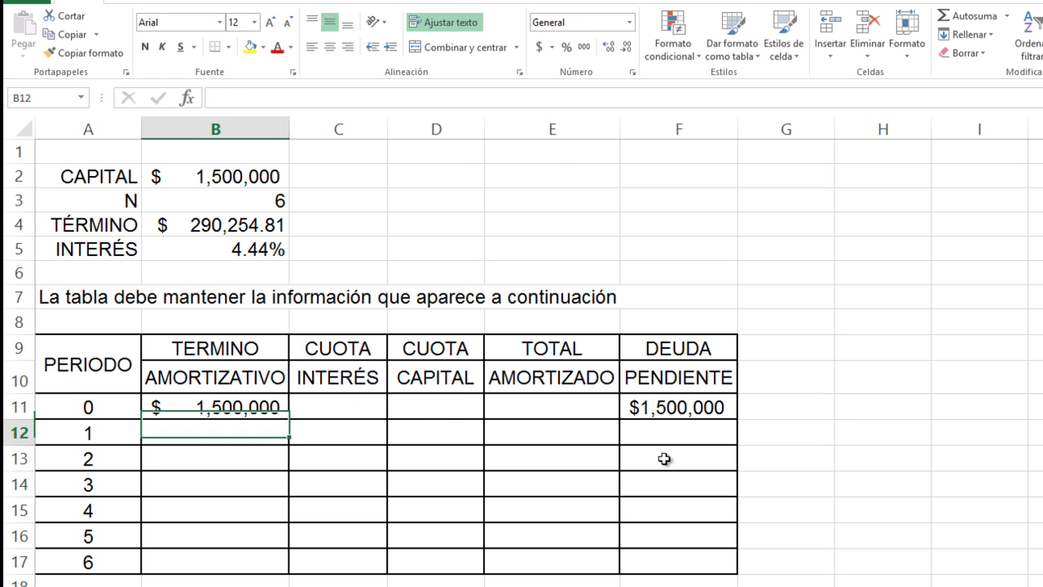
{"action": "key", "text": "Right"}
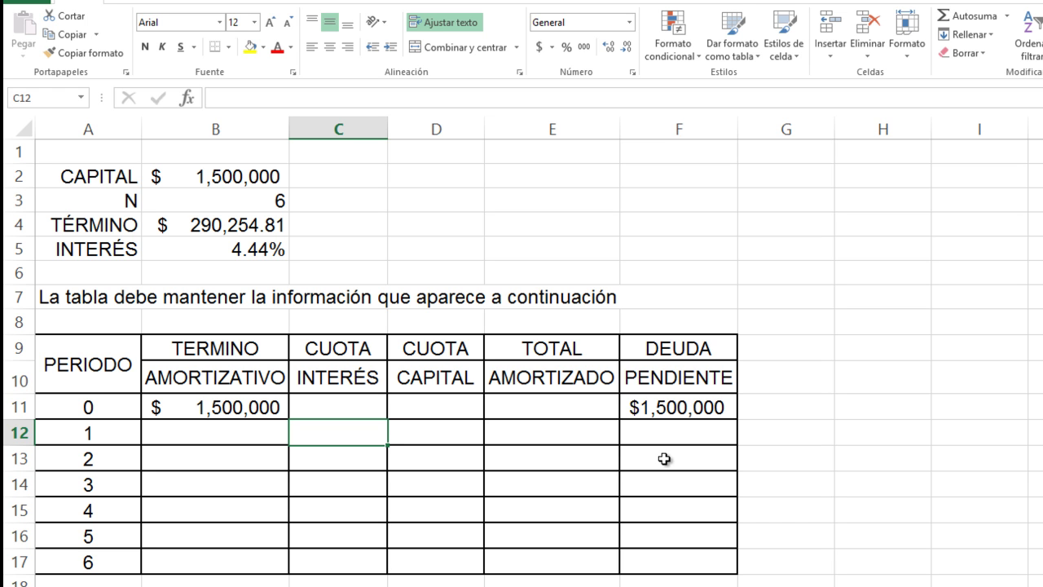
Replace TERMINO with CUOTA in header cell B9 of the amortization table.
{"action": "key", "text": "Left"}
{"action": "key", "text": "Left"}
{"action": "key", "text": "Up"}
{"action": "key", "text": "Up"}
{"action": "key", "text": "Up"}
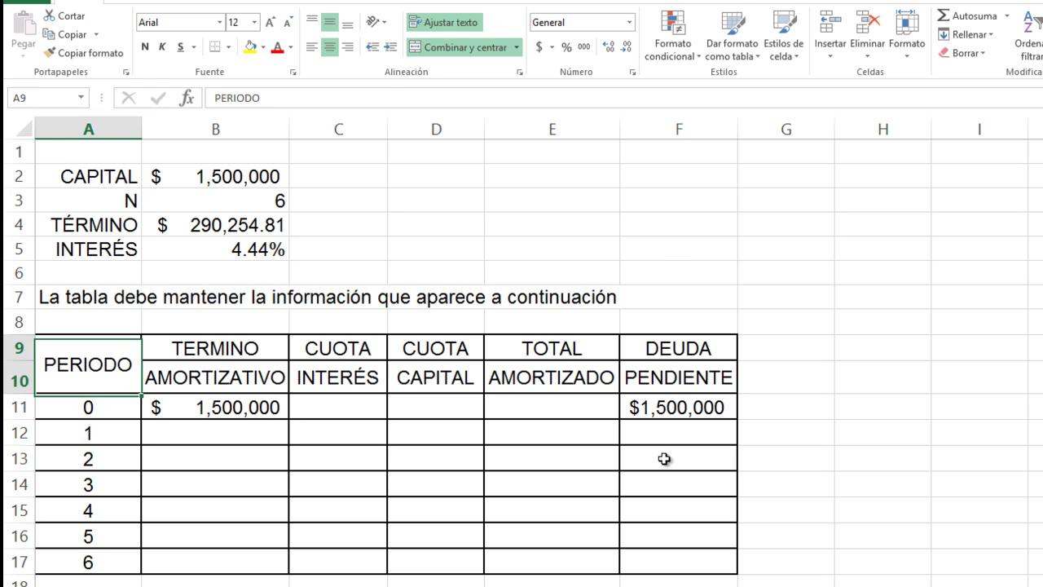
{"action": "key", "text": "Right"}
{"action": "key", "text": "Down"}
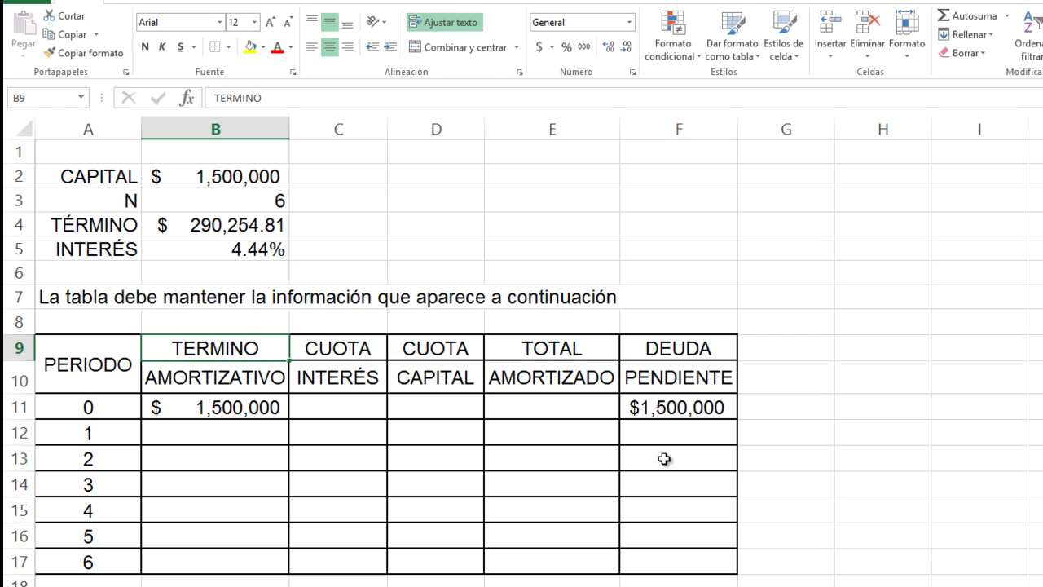
{"action": "type", "text": "cuota"}
{"action": "key", "text": "BackSpace"}
{"action": "key", "text": "BackSpace"}
{"action": "key", "text": "BackSpace"}
{"action": "key", "text": "BackSpace"}
{"action": "key", "text": "BackSpace"}
{"action": "type", "text": "CIP"}
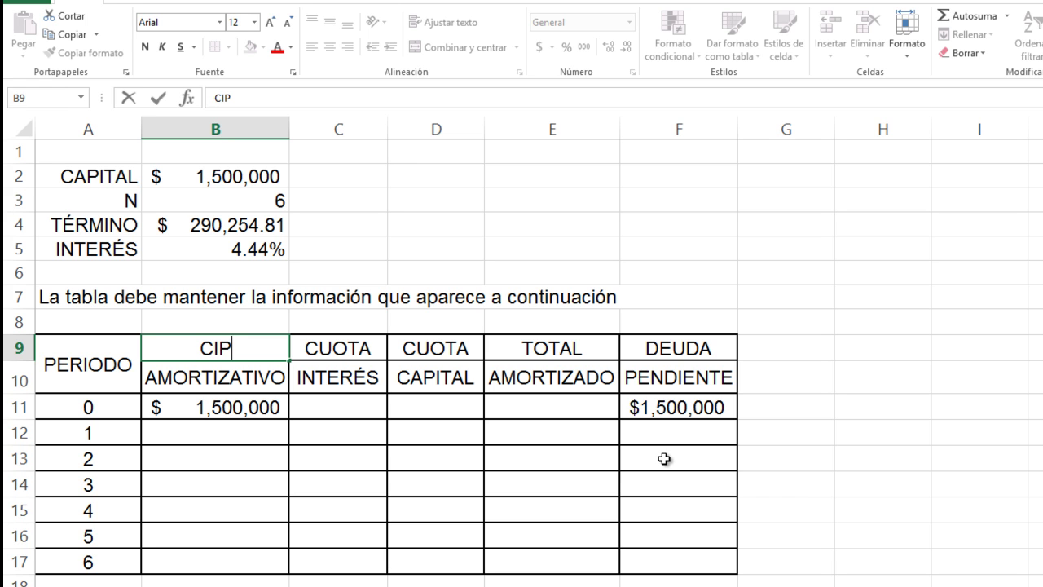
{"action": "key", "text": "BackSpace"}
{"action": "key", "text": "BackSpace"}
{"action": "key", "text": "BackSpace"}
{"action": "type", "text": "CUOTA"}
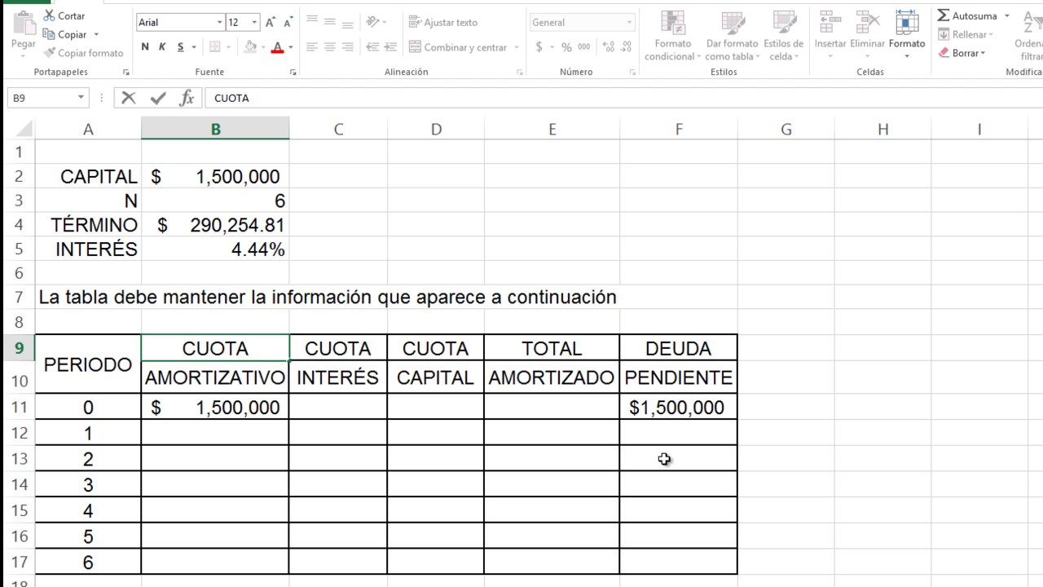
{"action": "key", "text": "Return"}
Replace AMORTIZATIVO with CANCELADA in header cell B10.
{"action": "type", "text": "PA"}
{"action": "key", "text": "BackSpace"}
{"action": "key", "text": "BackSpace"}
{"action": "type", "text": "CANCELADA"}
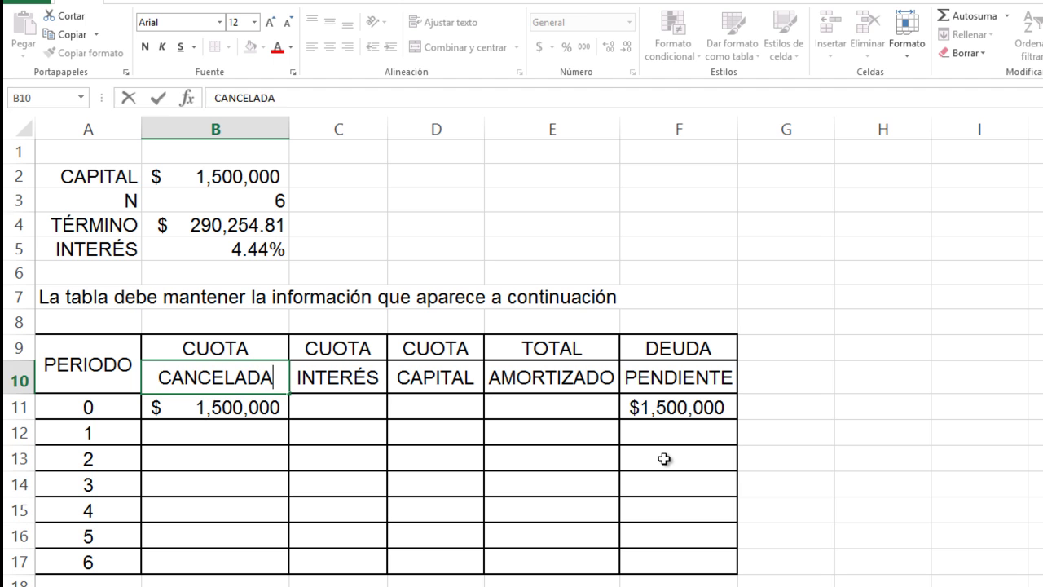
{"action": "key", "text": "Return"}
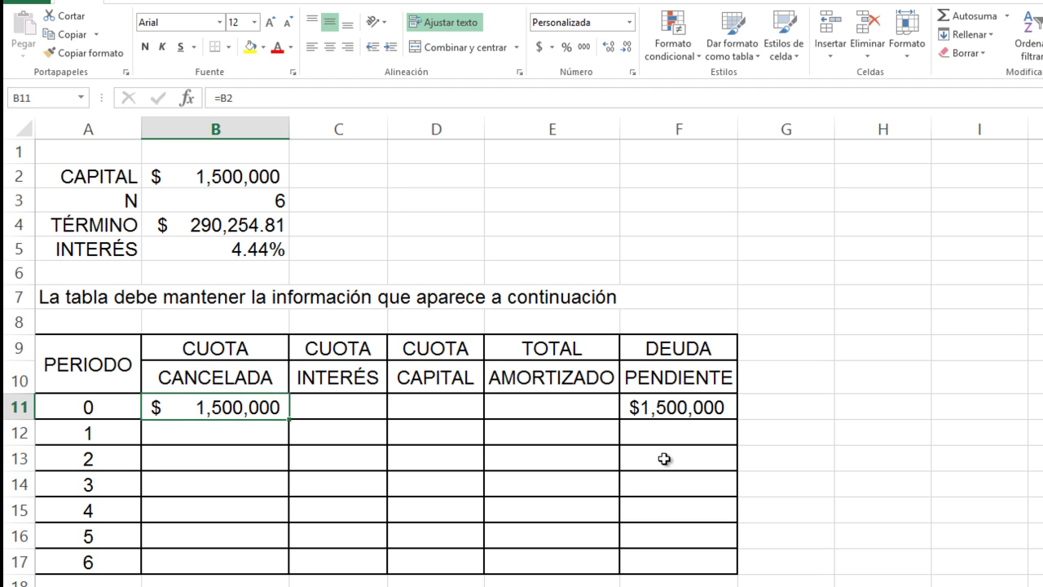
Clear the period 0 amount from B11 in the CUOTA CANCELADA column.
{"action": "type", "text": "="}
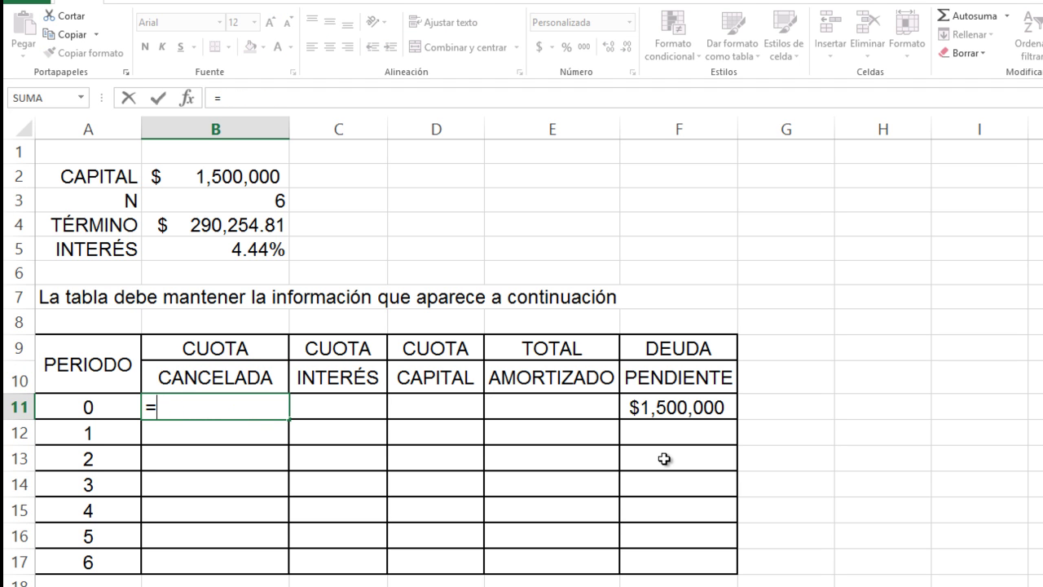
{"action": "key", "text": "Escape"}
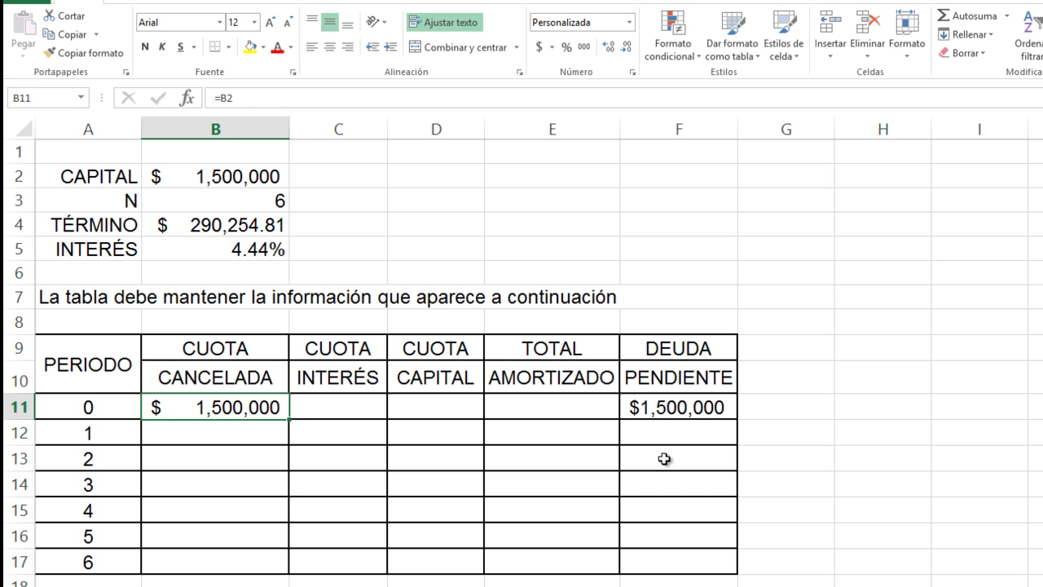
{"action": "key", "text": "Delete"}
Enter the formula =B2 in F11 so the period 0 DEUDA PENDIENTE refers directly to CAPITAL.
{"action": "key", "text": "Up"}
{"action": "key", "text": "Right"}
{"action": "key", "text": "Right"}
{"action": "key", "text": "Right"}
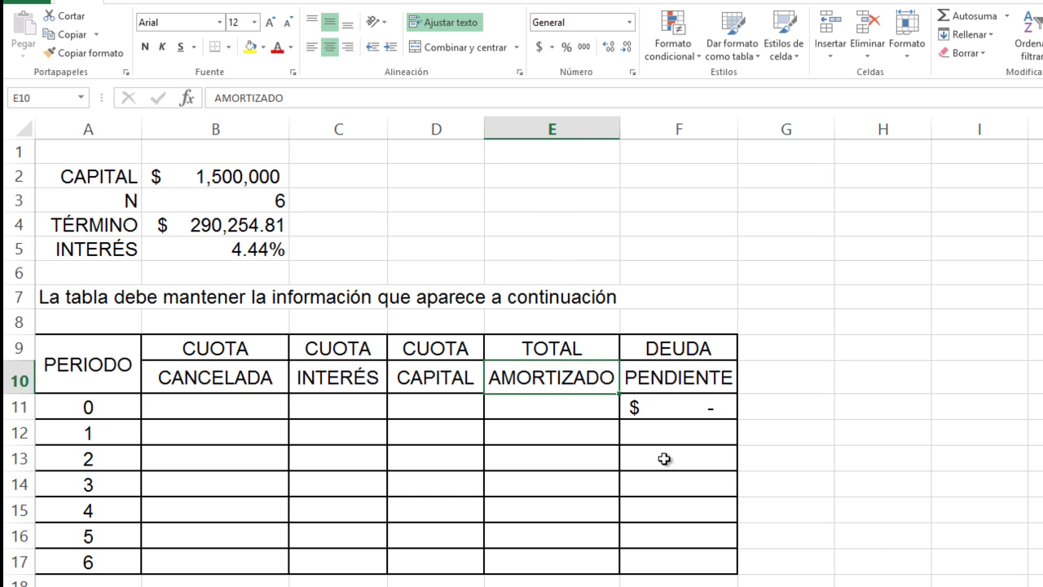
{"action": "key", "text": "Right"}
{"action": "key", "text": "Down"}
{"action": "type", "text": "="}
{"action": "key", "text": "Up"}
{"action": "key", "text": "Up"}
{"action": "key", "text": "Up"}
{"action": "key", "text": "Left"}
{"action": "key", "text": "Left"}
{"action": "key", "text": "Left"}
{"action": "key", "text": "Left"}
{"action": "key", "text": "Up"}
{"action": "key", "text": "Up"}
{"action": "key", "text": "Up"}
{"action": "key", "text": "Up"}
{"action": "key", "text": "Up"}
{"action": "key", "text": "Up"}
{"action": "key", "text": "Return"}
Enter the formula =B4 in B12 to bring the TÉRMINO value into CUOTA CANCELADA for period 1.
{"action": "key", "text": "Down"}
{"action": "key", "text": "Left"}
{"action": "key", "text": "Left"}
{"action": "key", "text": "Left"}
{"action": "key", "text": "Left"}
{"action": "key", "text": "Left"}
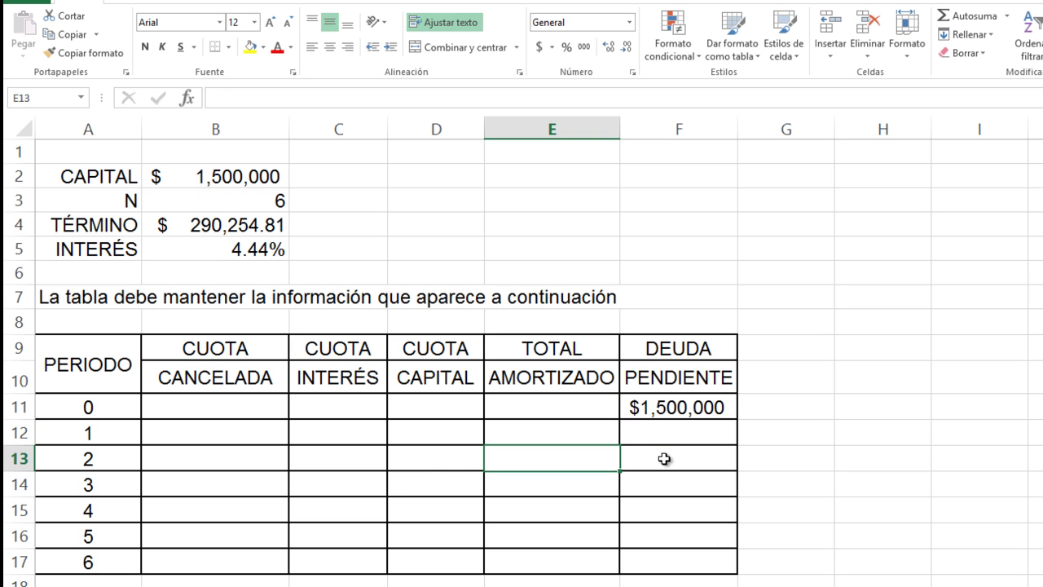
{"action": "key", "text": "Up"}
{"action": "key", "text": "Right"}
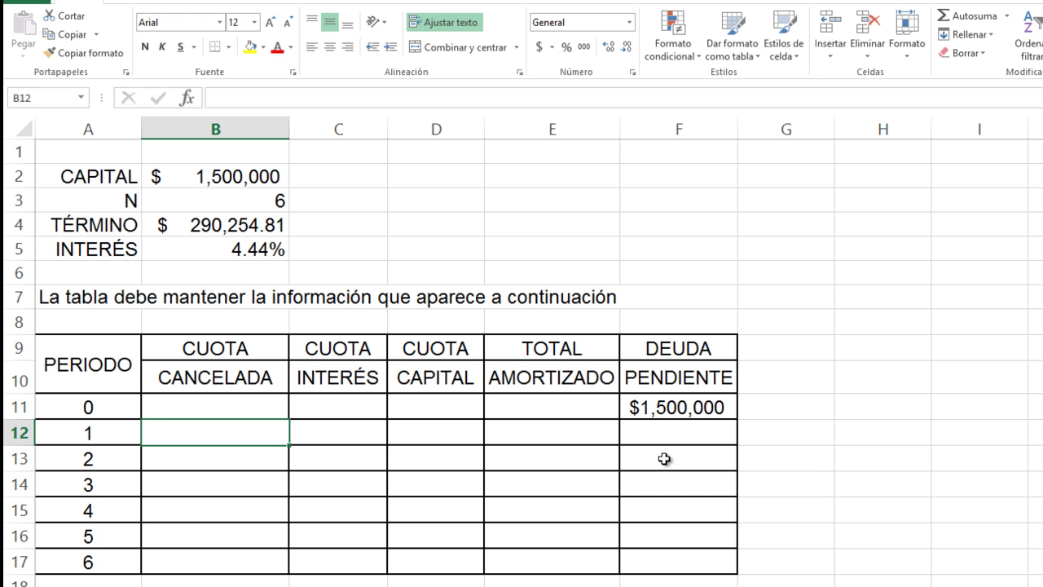
{"action": "type", "text": "="}
{"action": "key", "text": "Up"}
{"action": "key", "text": "Up"}
{"action": "key", "text": "Up"}
{"action": "key", "text": "Up"}
{"action": "key", "text": "Up"}
{"action": "key", "text": "Up"}
{"action": "key", "text": "Up"}
{"action": "key", "text": "Up"}
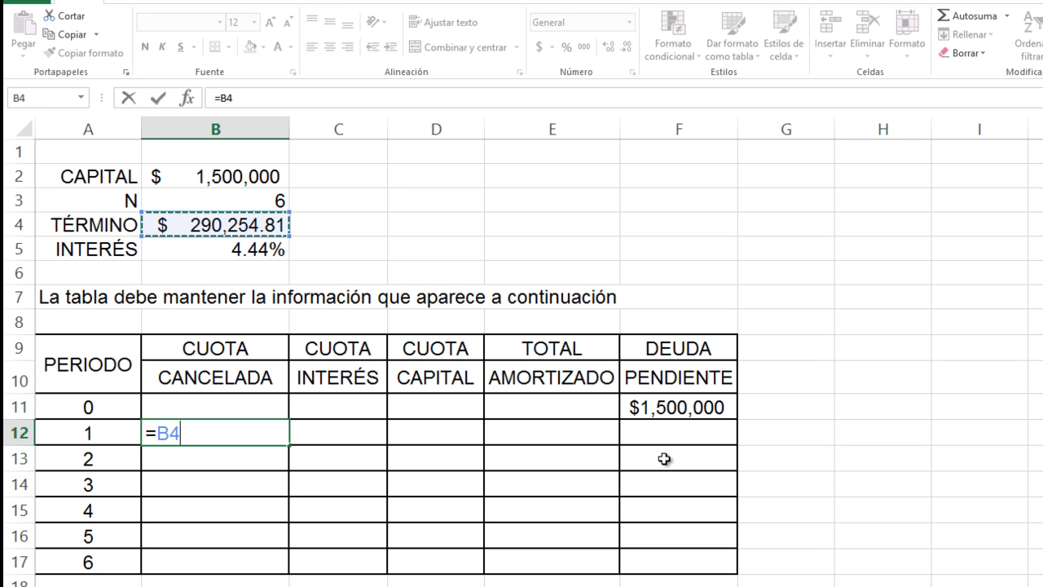
{"action": "key", "text": "Return"}
Enter the formula =B4 in B13 as the CUOTA CANCELADA for period 2.
{"action": "type", "text": "="}
{"action": "key", "text": "Up"}
{"action": "key", "text": "Up"}
{"action": "key", "text": "Up"}
{"action": "key", "text": "Up"}
{"action": "key", "text": "Up"}
{"action": "key", "text": "Up"}
{"action": "key", "text": "Up"}
{"action": "key", "text": "Up"}
{"action": "key", "text": "Up"}
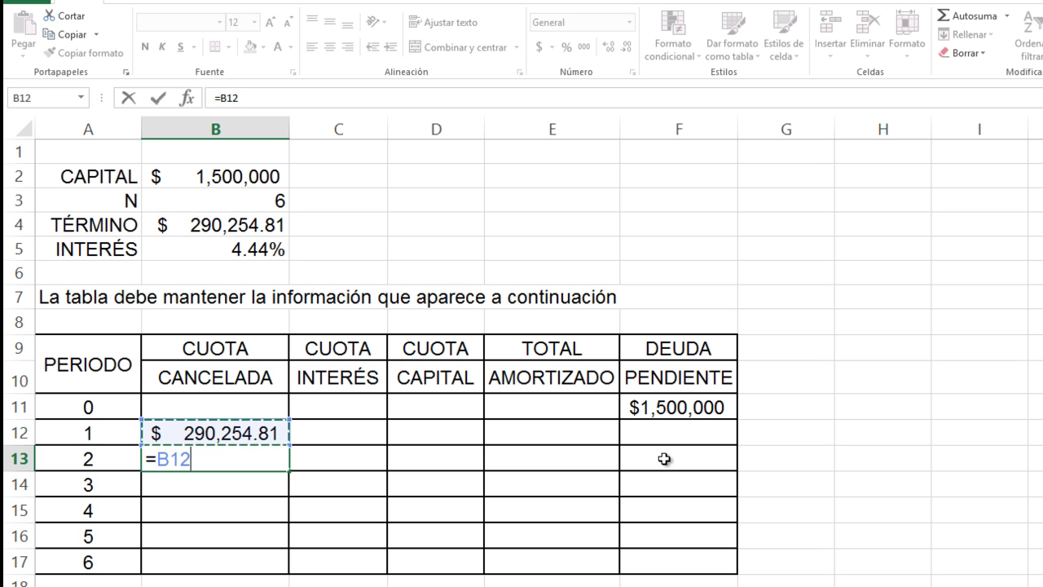
{"action": "key", "text": "Return"}
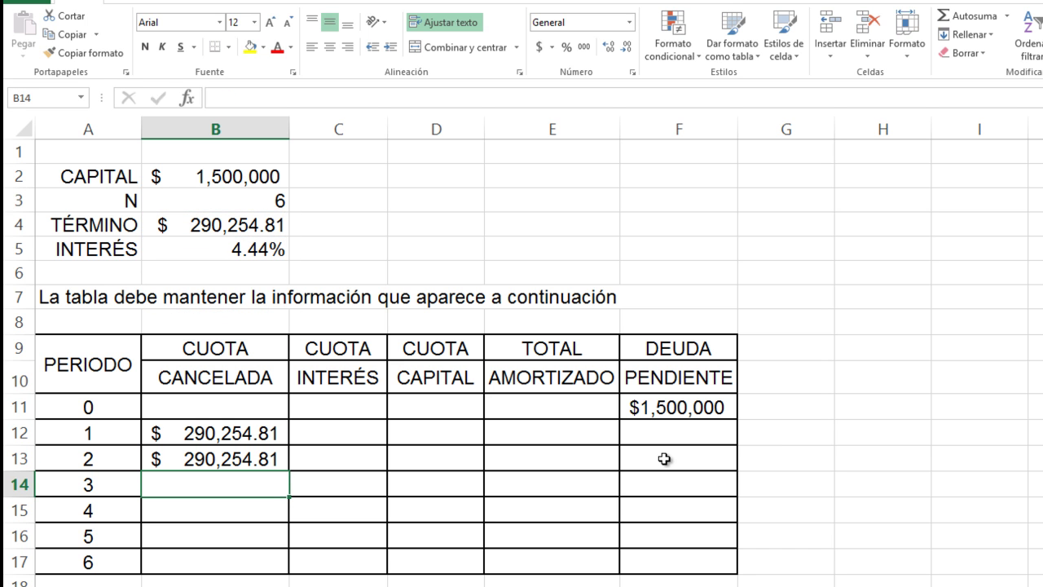
Enter the formula =B4 in B14 as the CUOTA CANCELADA for period 3.
{"action": "type", "text": "="}
{"action": "key", "text": "Up"}
{"action": "key", "text": "Up"}
{"action": "key", "text": "Up"}
{"action": "key", "text": "Up"}
{"action": "key", "text": "Up"}
{"action": "key", "text": "Up"}
{"action": "key", "text": "Up"}
{"action": "key", "text": "Up"}
{"action": "key", "text": "Up"}
{"action": "key", "text": "Up"}
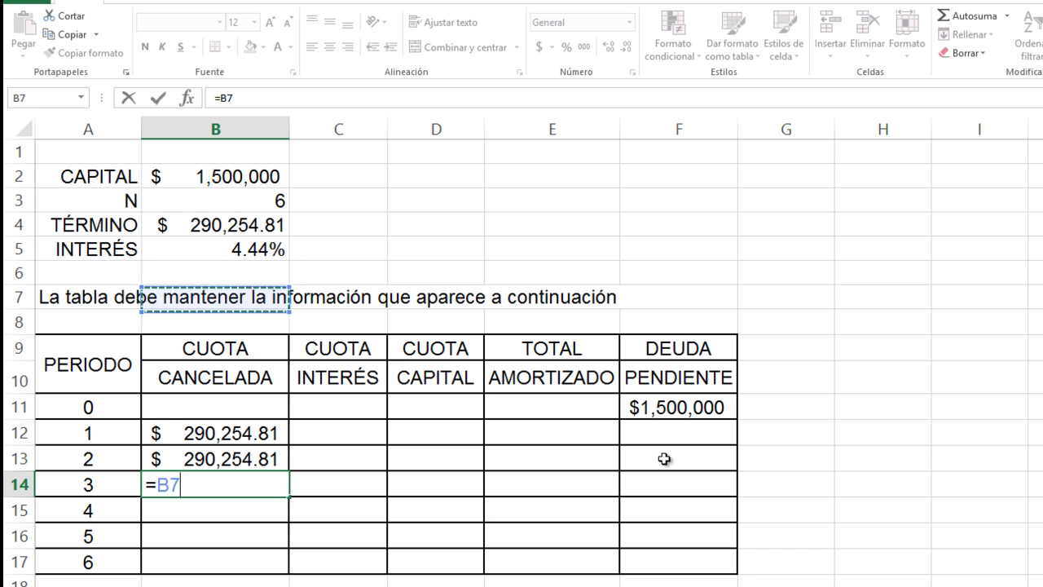
{"action": "key", "text": "Up"}
{"action": "key", "text": "Down"}
{"action": "key", "text": "Return"}
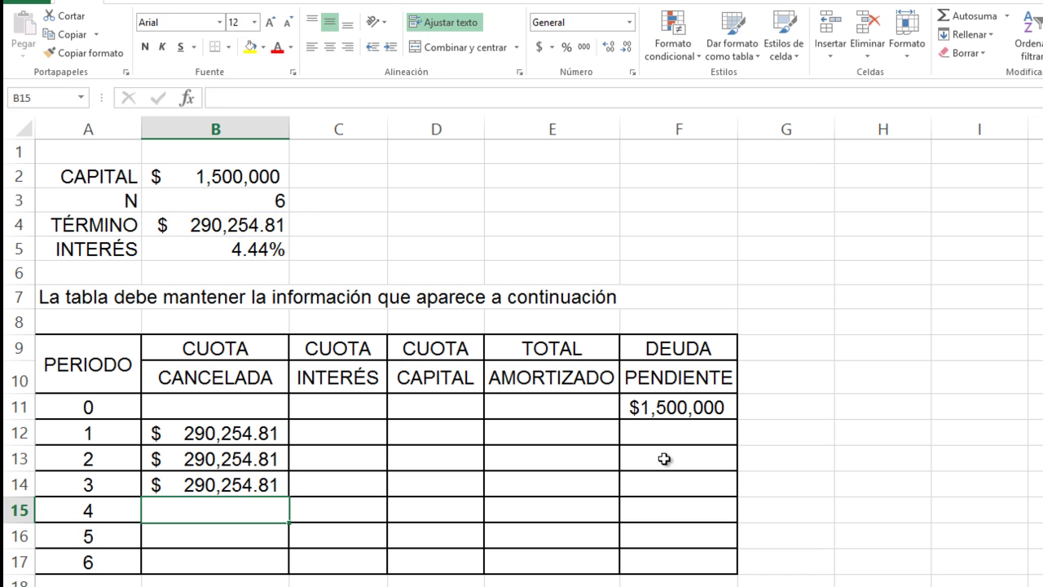
Enter the formula =B4 in B15 as the CUOTA CANCELADA for period 4.
{"action": "type", "text": "="}
{"action": "key", "text": "Up"}
{"action": "key", "text": "Up"}
{"action": "key", "text": "Up"}
{"action": "key", "text": "Up"}
{"action": "key", "text": "Up"}
{"action": "key", "text": "Up"}
{"action": "key", "text": "Up"}
{"action": "key", "text": "Up"}
{"action": "key", "text": "Up"}
{"action": "key", "text": "Up"}
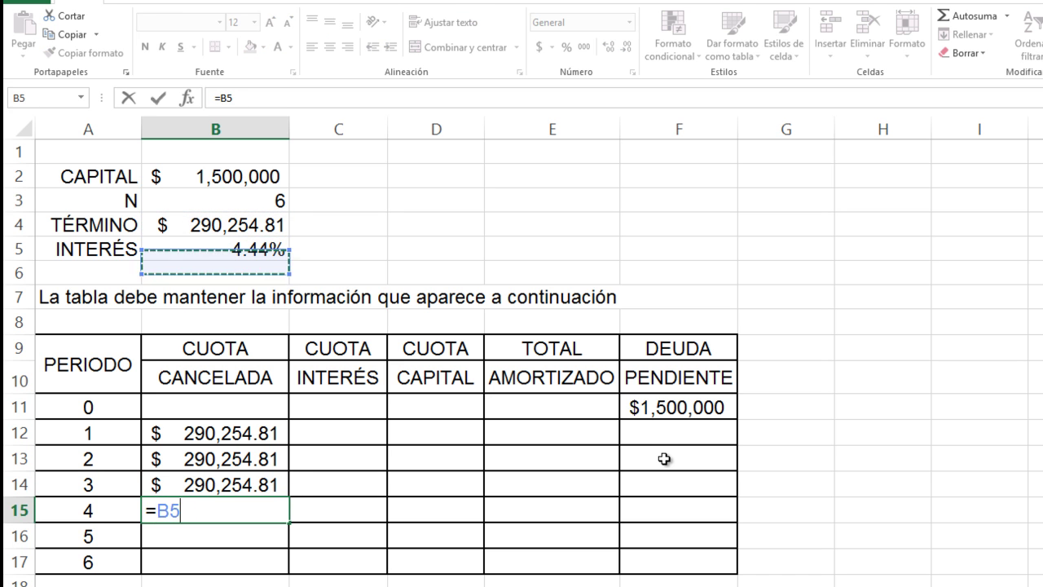
{"action": "key", "text": "Return"}
Enter the formula =B4 in B16 as the CUOTA CANCELADA for period 5.
{"action": "type", "text": "="}
{"action": "key", "text": "Up"}
{"action": "key", "text": "Up"}
{"action": "key", "text": "Up"}
{"action": "key", "text": "Up"}
{"action": "key", "text": "Up"}
{"action": "key", "text": "Up"}
{"action": "key", "text": "Up"}
{"action": "key", "text": "Up"}
{"action": "key", "text": "Up"}
{"action": "key", "text": "Up"}
{"action": "key", "text": "Up"}
{"action": "key", "text": "Up"}
{"action": "key", "text": "Return"}
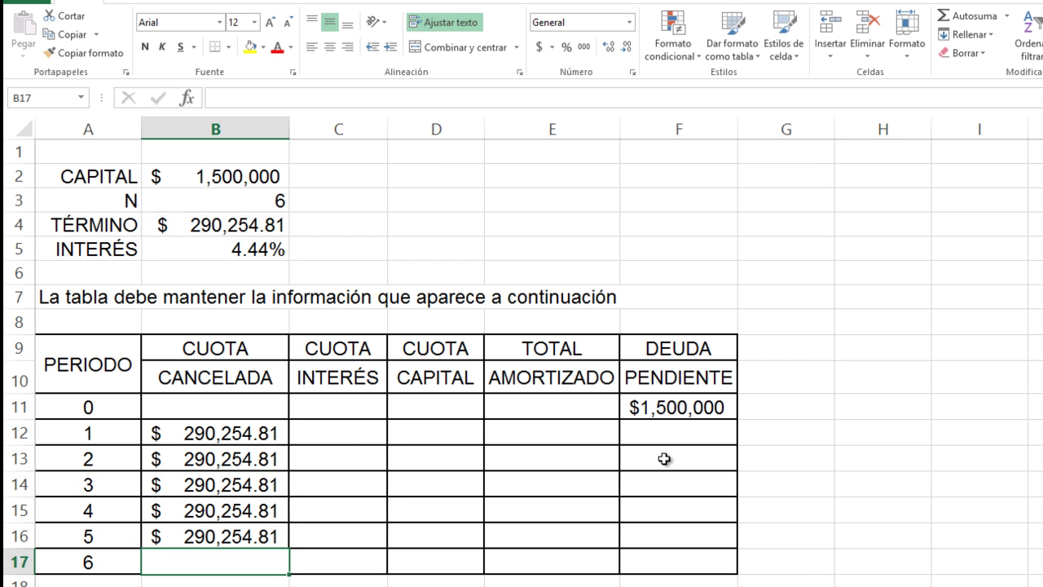
Enter the formula =B4 in B17 as the CUOTA CANCELADA for period 6.
{"action": "type", "text": "="}
{"action": "key", "text": "Up"}
{"action": "key", "text": "Up"}
{"action": "key", "text": "Up"}
{"action": "key", "text": "Up"}
{"action": "key", "text": "Up"}
{"action": "key", "text": "Up"}
{"action": "key", "text": "Up"}
{"action": "key", "text": "Up"}
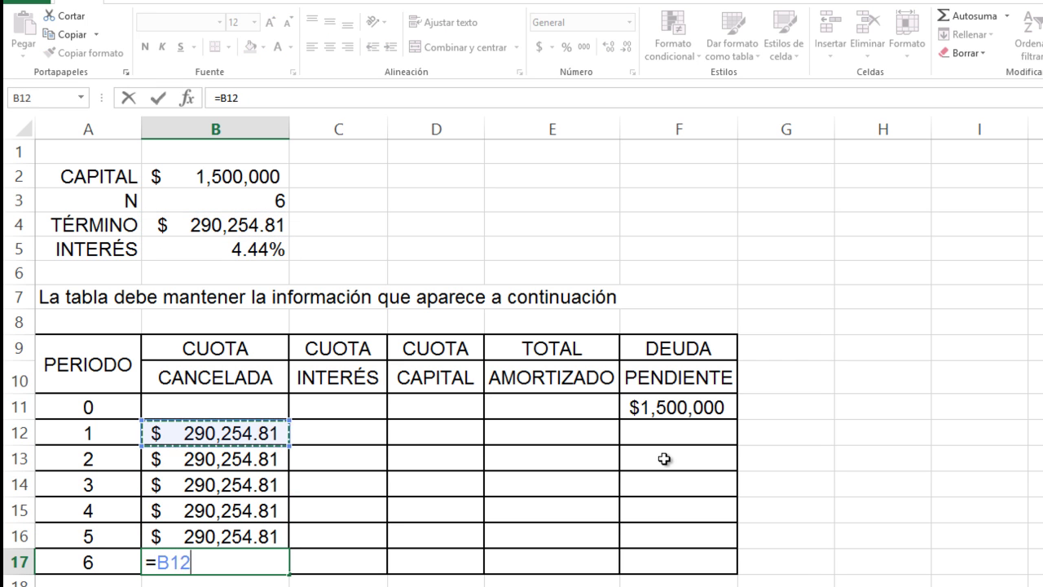
{"action": "key", "text": "Up"}
{"action": "key", "text": "Up"}
{"action": "key", "text": "Up"}
{"action": "key", "text": "Up"}
{"action": "key", "text": "Up"}
{"action": "key", "text": "Up"}
{"action": "key", "text": "Down"}
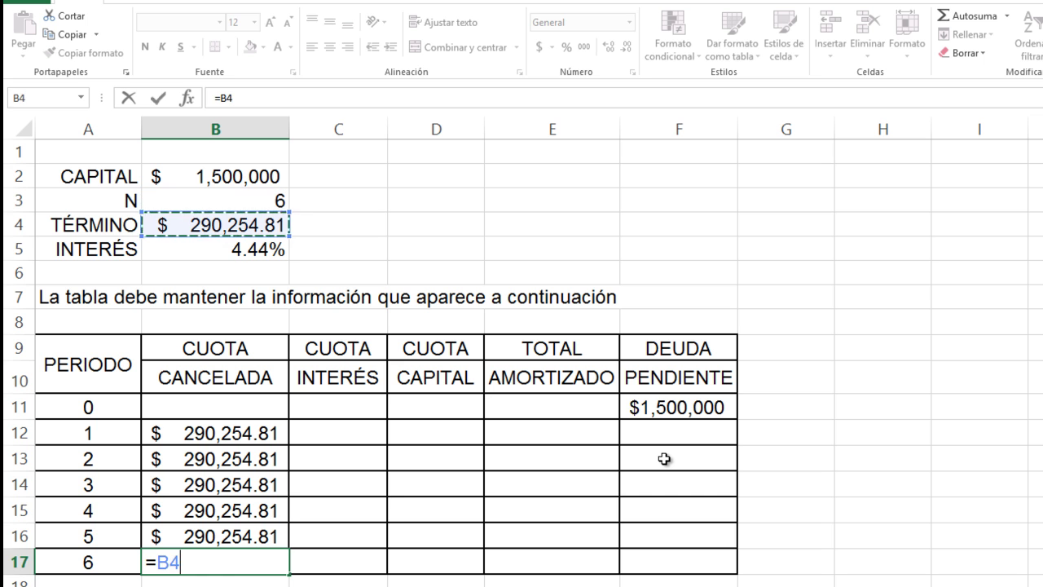
{"action": "key", "text": "Return"}
Review the CUOTA CANCELADA entries for the table's periods and the area below the table.
{"action": "key", "text": "Up"}
{"action": "key", "text": "Up"}
{"action": "key", "text": "Up"}
{"action": "key", "text": "Up"}
{"action": "key", "text": "Up"}
{"action": "key", "text": "Up"}
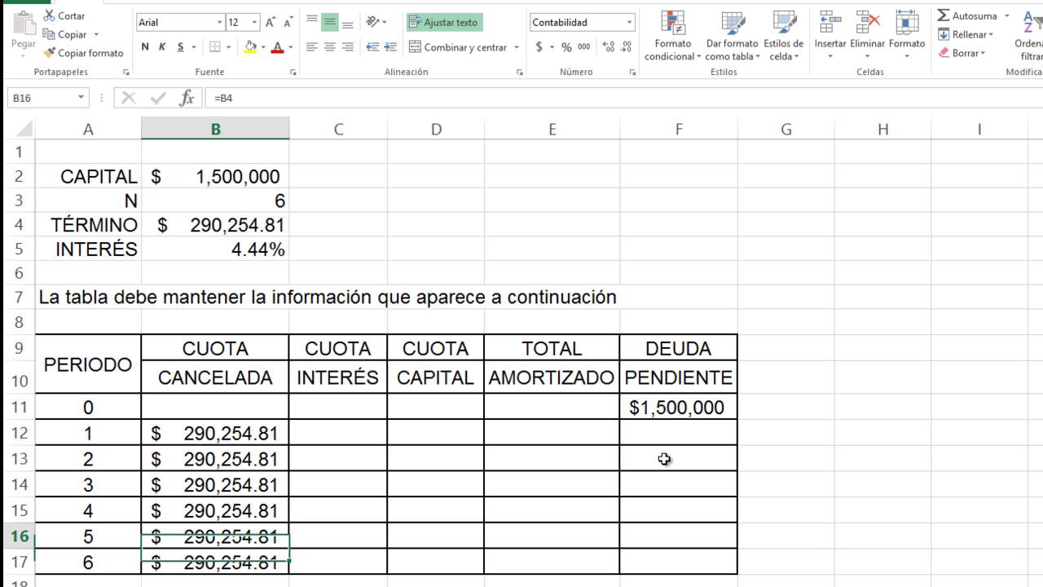
{"action": "key", "text": "Down"}
{"action": "key", "text": "Down"}
{"action": "key", "text": "Down"}
{"action": "key", "text": "Down"}
{"action": "key", "text": "Down"}
{"action": "key", "text": "Down"}
{"action": "key", "text": "Down"}
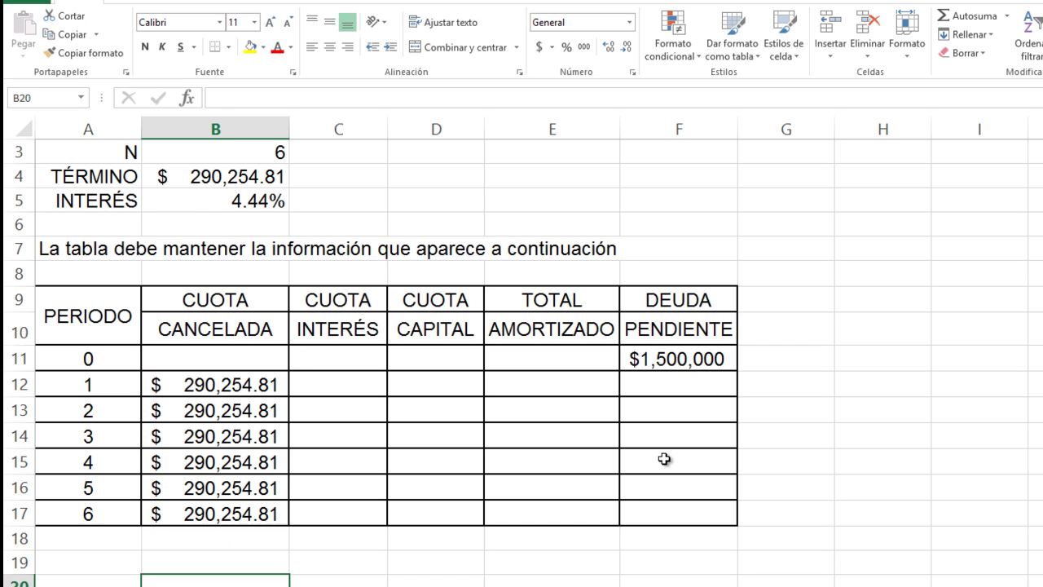
Review the loan input data above the amortization table, including the TÉRMINO value in B4.
{"action": "key", "text": "Up"}
{"action": "key", "text": "Up"}
{"action": "key", "text": "Up"}
{"action": "key", "text": "Up"}
{"action": "key", "text": "Up"}
{"action": "key", "text": "Up"}
{"action": "key", "text": "Up"}
{"action": "key", "text": "Up"}
{"action": "key", "text": "Up"}
{"action": "key", "text": "Up"}
{"action": "key", "text": "Up"}
{"action": "key", "text": "Up"}
{"action": "key", "text": "Up"}
{"action": "key", "text": "Up"}
{"action": "key", "text": "Up"}
{"action": "key", "text": "Up"}
{"action": "key", "text": "Up"}
{"action": "key", "text": "Up"}
{"action": "key", "text": "Down"}
{"action": "key", "text": "Down"}
{"action": "key", "text": "Down"}
{"action": "key", "text": "Down"}
{"action": "key", "text": "Down"}
{"action": "key", "text": "Down"}
{"action": "key", "text": "Down"}
{"action": "key", "text": "Down"}
{"action": "key", "text": "Down"}
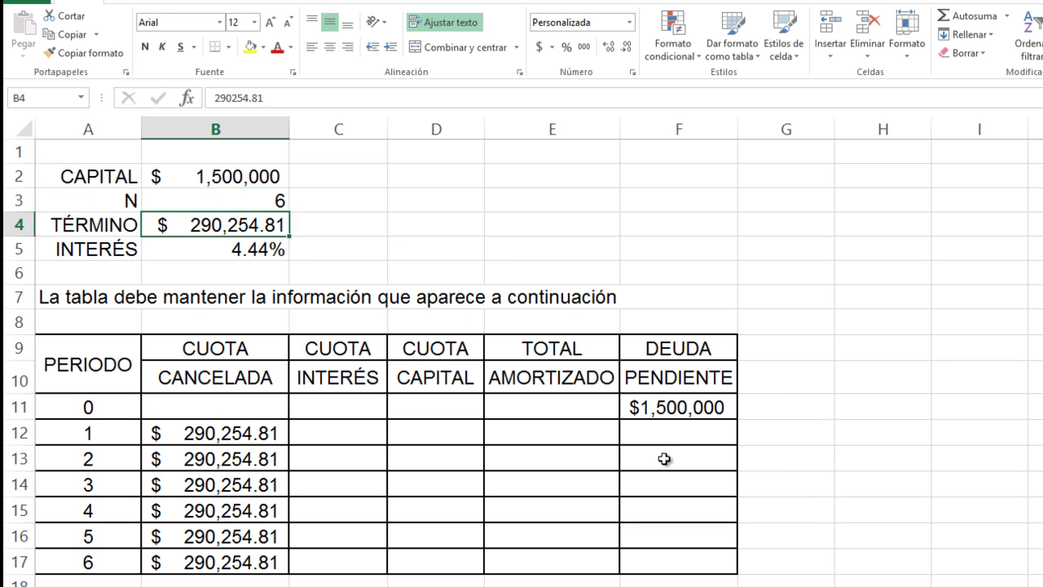
Enter the formula =F11*$B$5 in C12 as the CUOTA INTERÉS for period 1, and autofit column C.
{"action": "key", "text": "Down"}
{"action": "key", "text": "Right"}
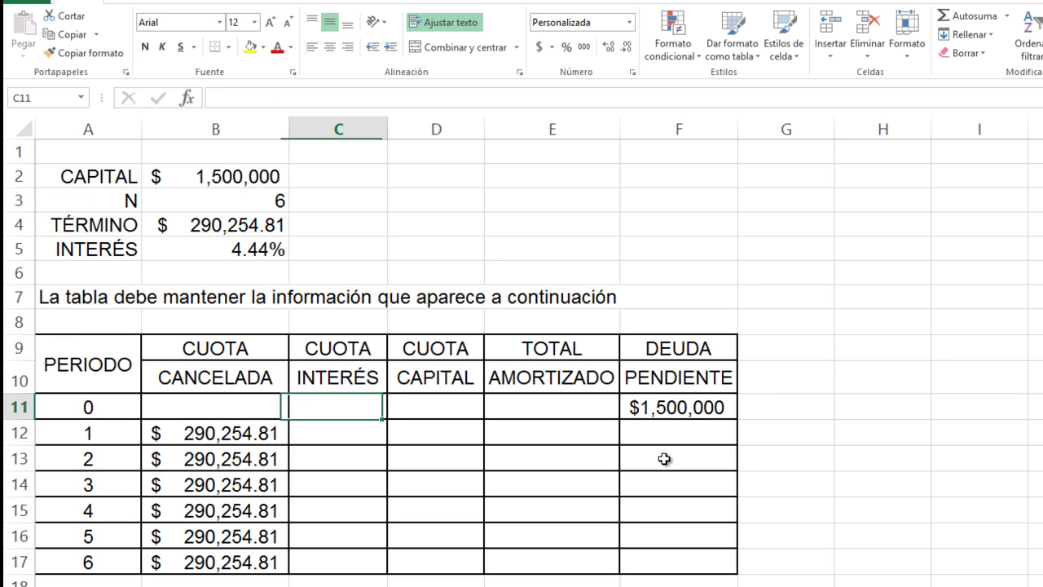
{"action": "key", "text": "Down"}
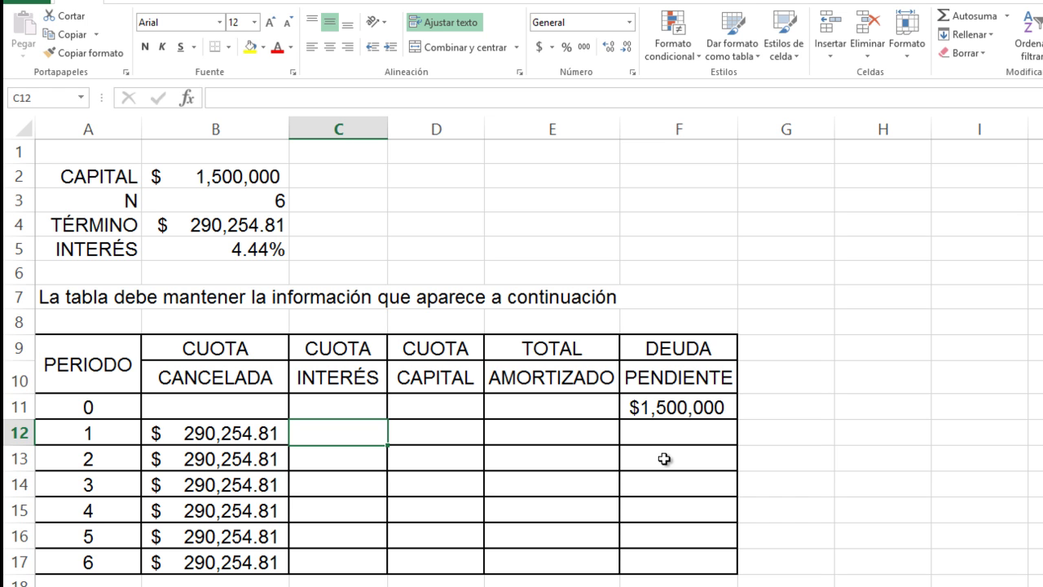
{"action": "type", "text": "="}
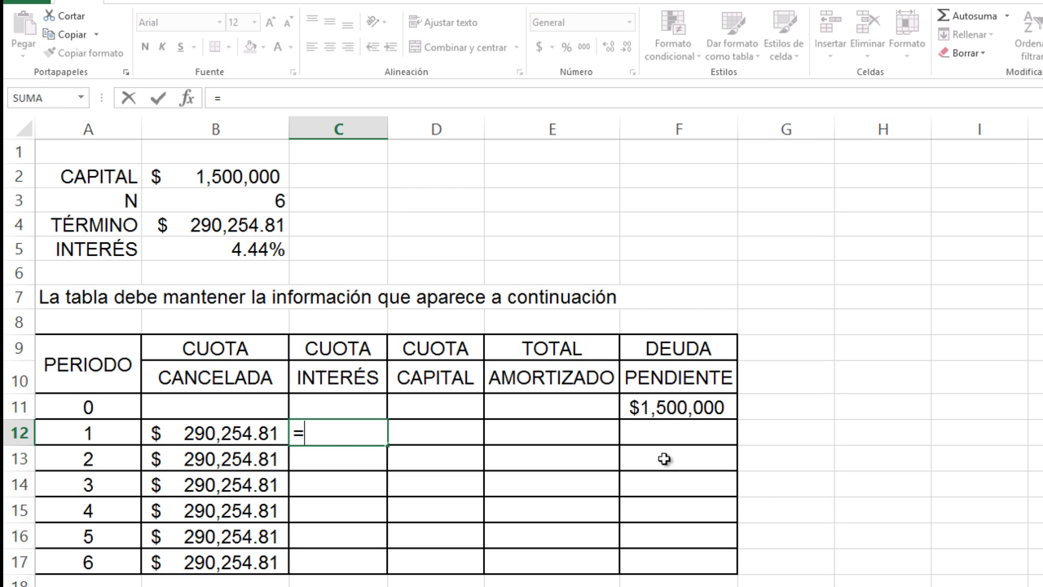
{"action": "key", "text": "Up"}
{"action": "key", "text": "Right"}
{"action": "key", "text": "Right"}
{"action": "key", "text": "Right"}
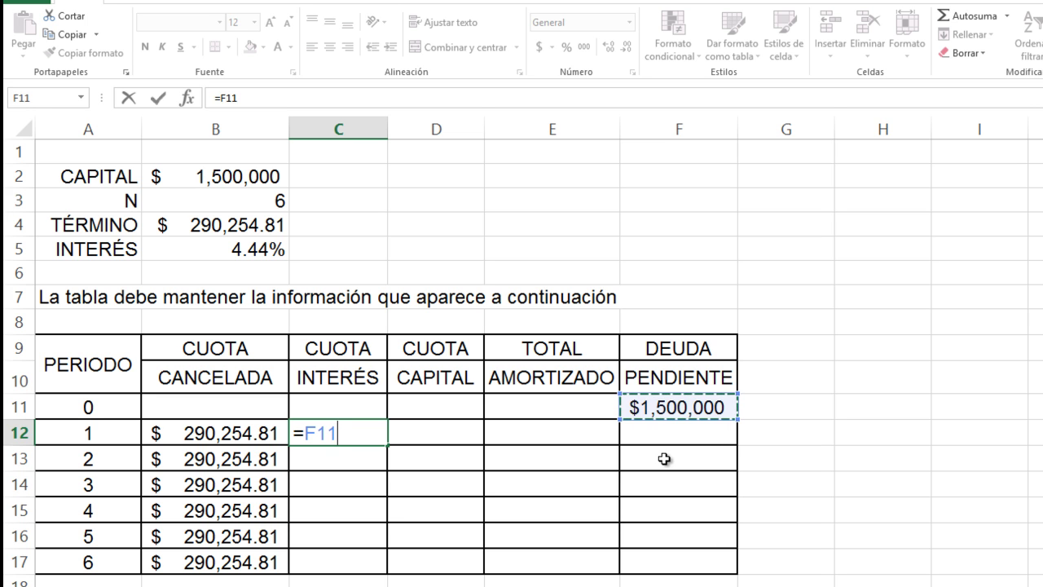
{"action": "type", "text": "*"}
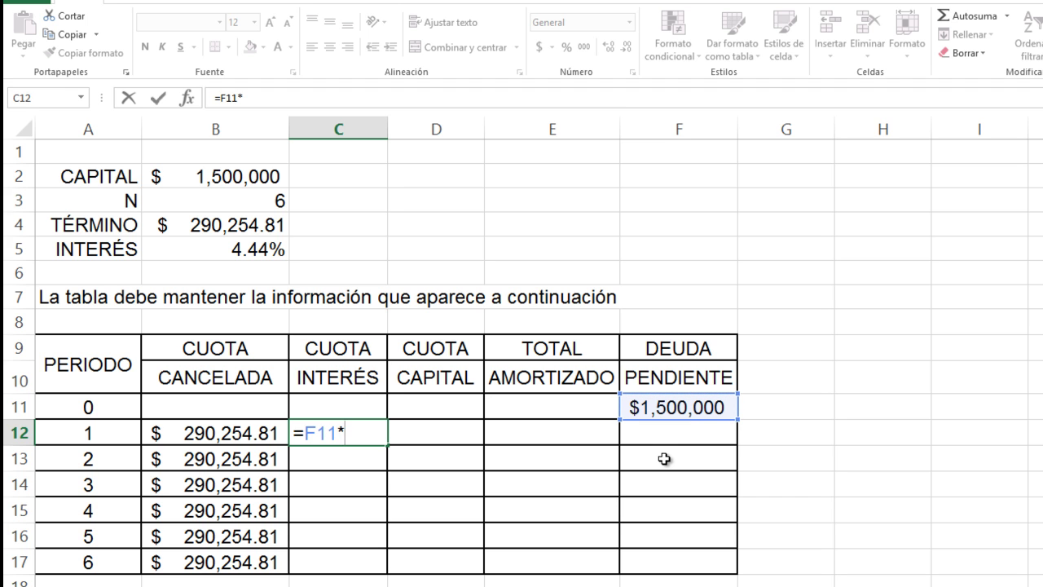
{"action": "key", "text": "Up"}
{"action": "key", "text": "Up"}
{"action": "key", "text": "Up"}
{"action": "key", "text": "Up"}
{"action": "key", "text": "Up"}
{"action": "key", "text": "Up"}
{"action": "key", "text": "Left"}
{"action": "key", "text": "Up"}
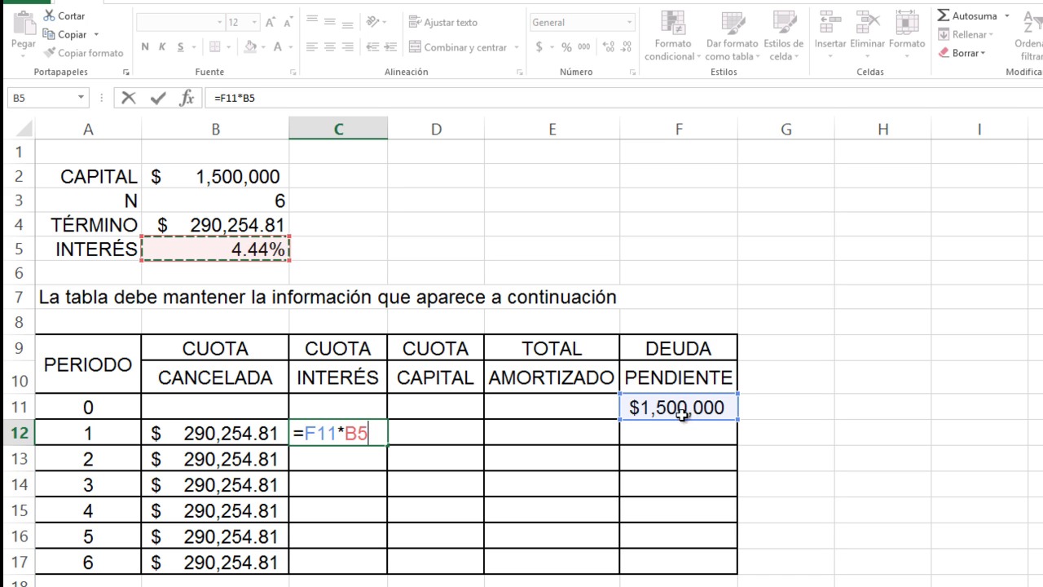
{"action": "left_click", "coordinate": [362, 434]}
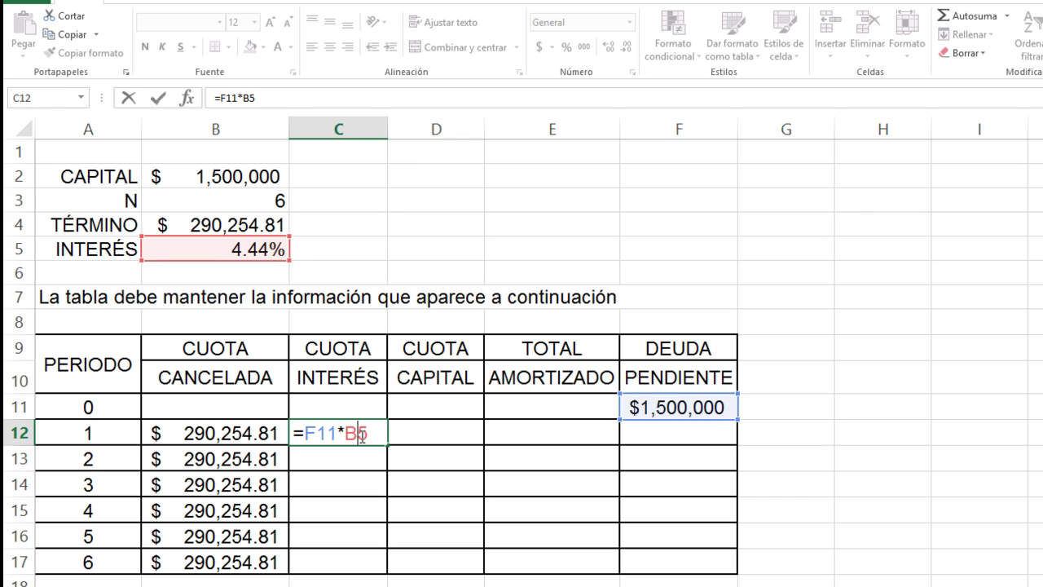
{"action": "key", "text": "F4"}
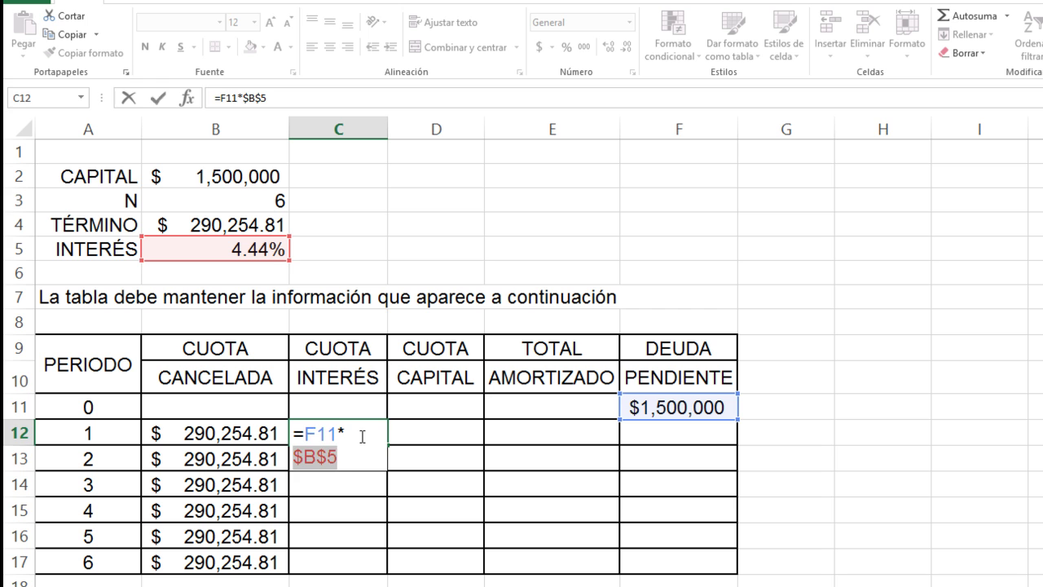
{"action": "key", "text": "Return"}
{"action": "left_click", "coordinate": [362, 433]}
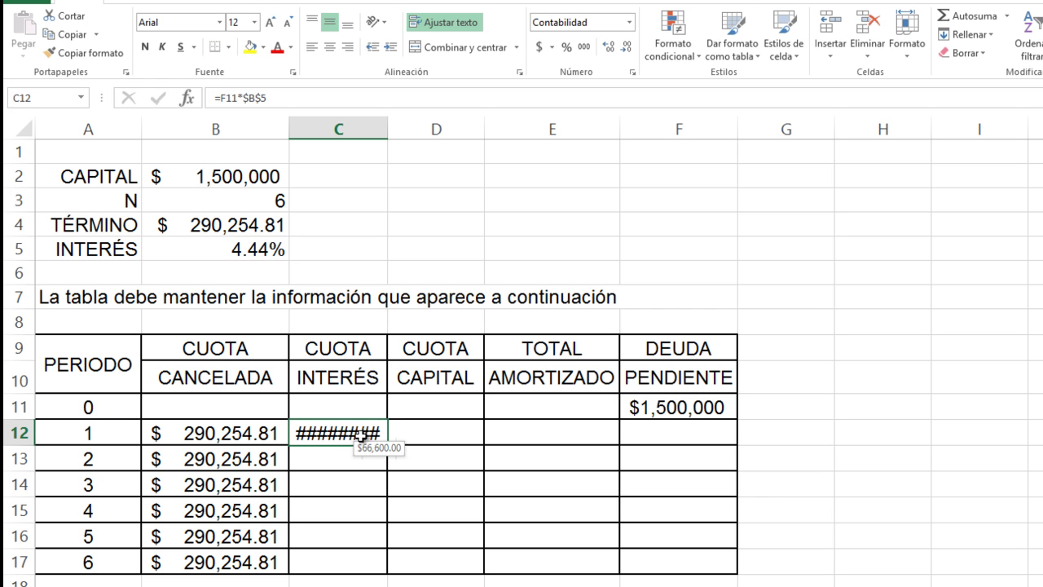
{"action": "double_click", "coordinate": [387, 128]}
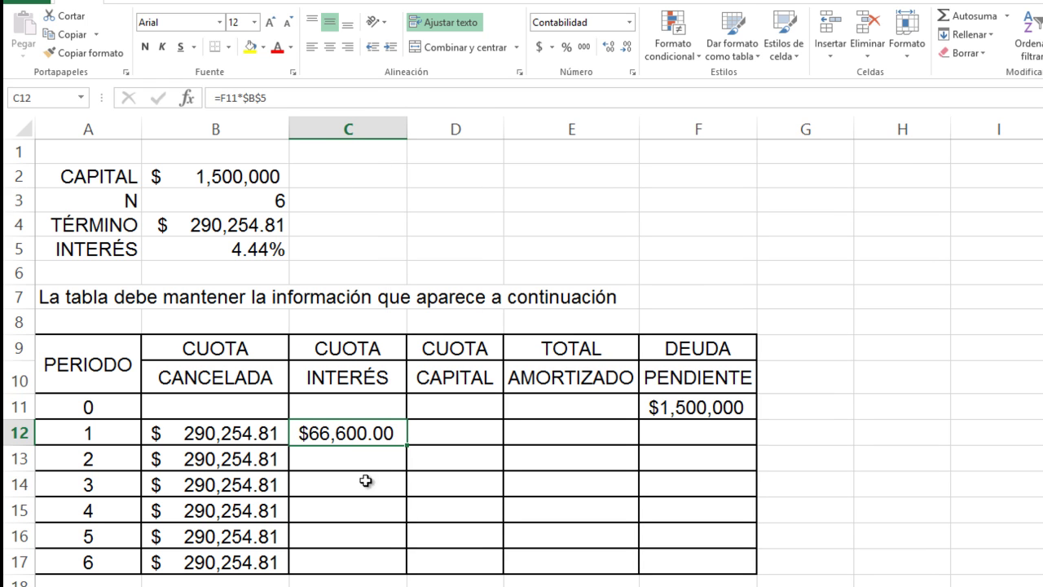
Enter the formula =B12-C12 in D12 as the CUOTA CAPITAL for period 1.
{"action": "left_click", "coordinate": [199, 433]}
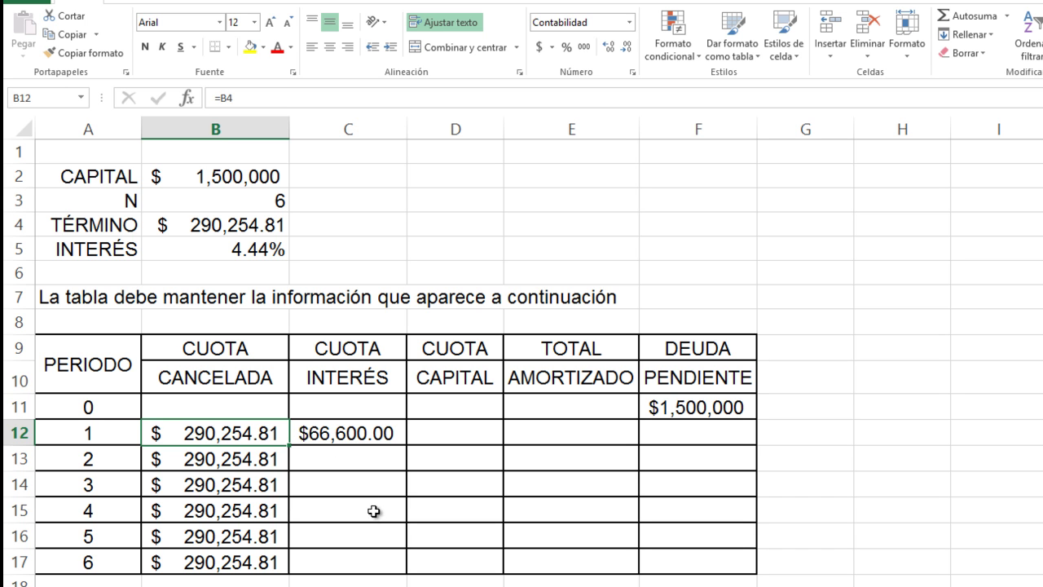
{"action": "left_click", "coordinate": [436, 438]}
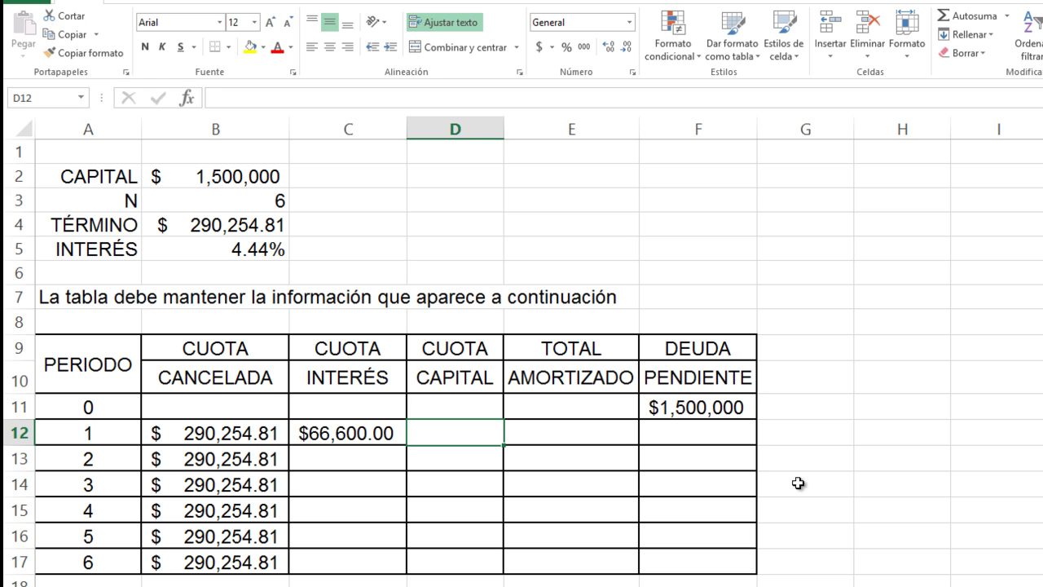
{"action": "type", "text": "="}
{"action": "key", "text": "Left"}
{"action": "key", "text": "Left"}
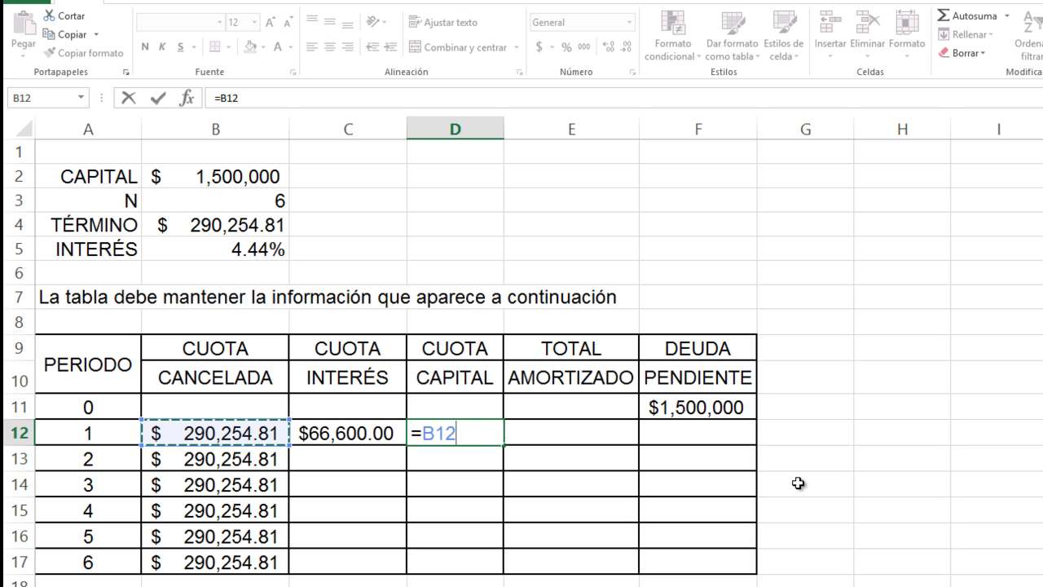
{"action": "type", "text": "-"}
{"action": "key", "text": "Left"}
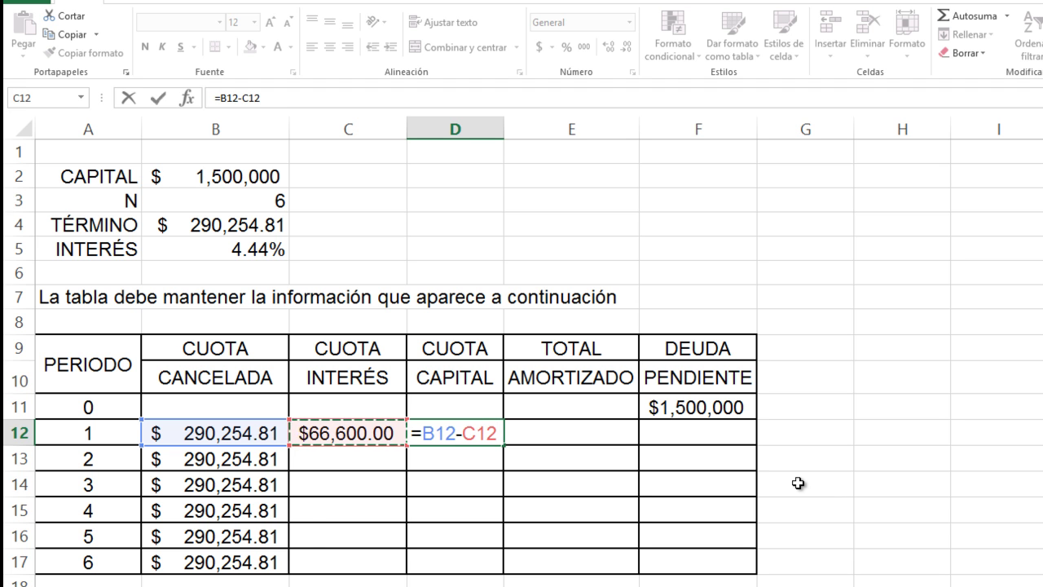
{"action": "key", "text": "ctrl+Return"}
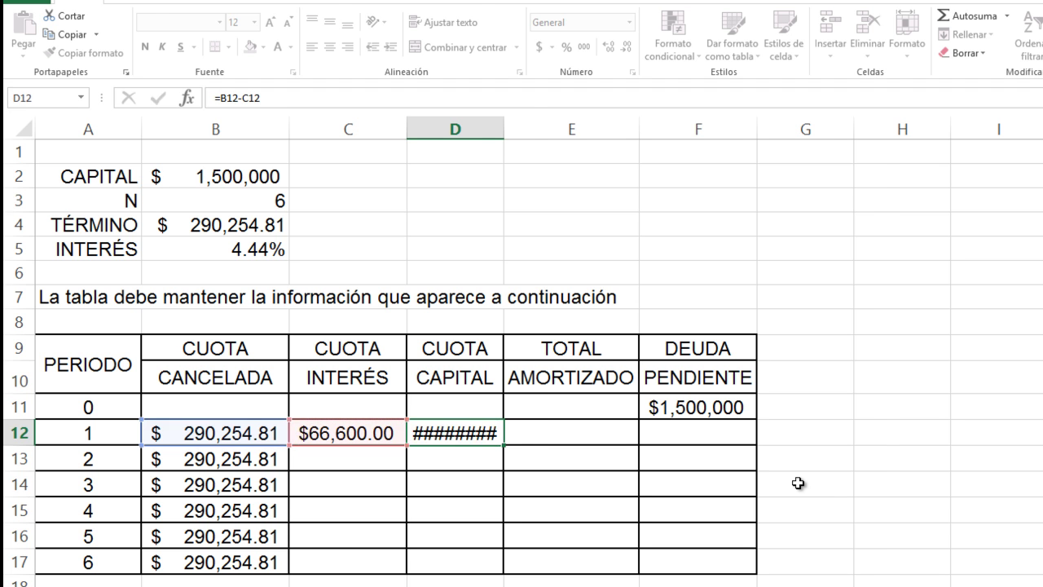
{"action": "key", "text": "Return"}
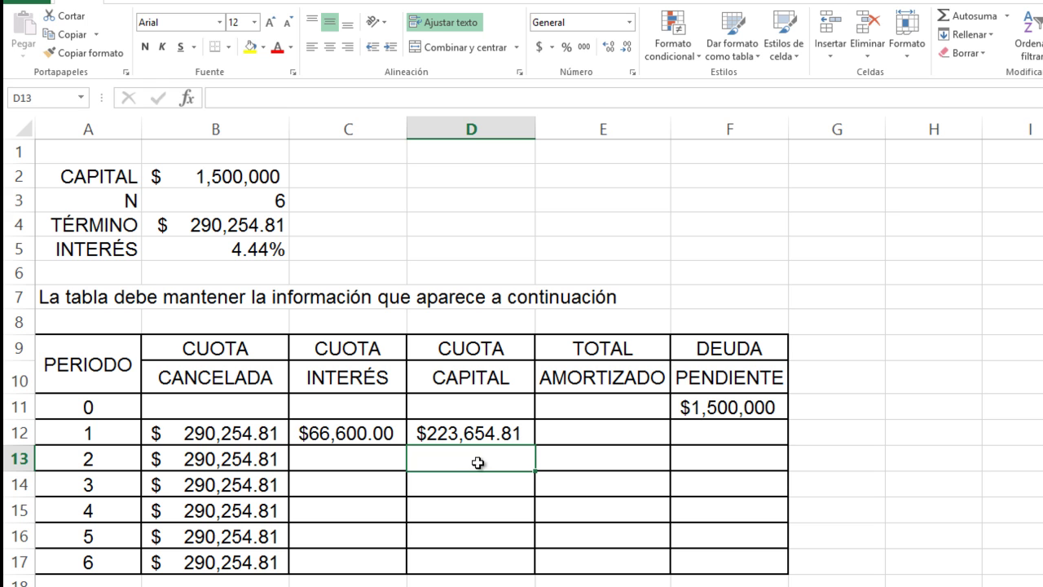
Check the period 1 payment, interest and capital cells, and enter =D12 in E12 as the TOTAL AMORTIZADO.
{"action": "left_click", "coordinate": [216, 438]}
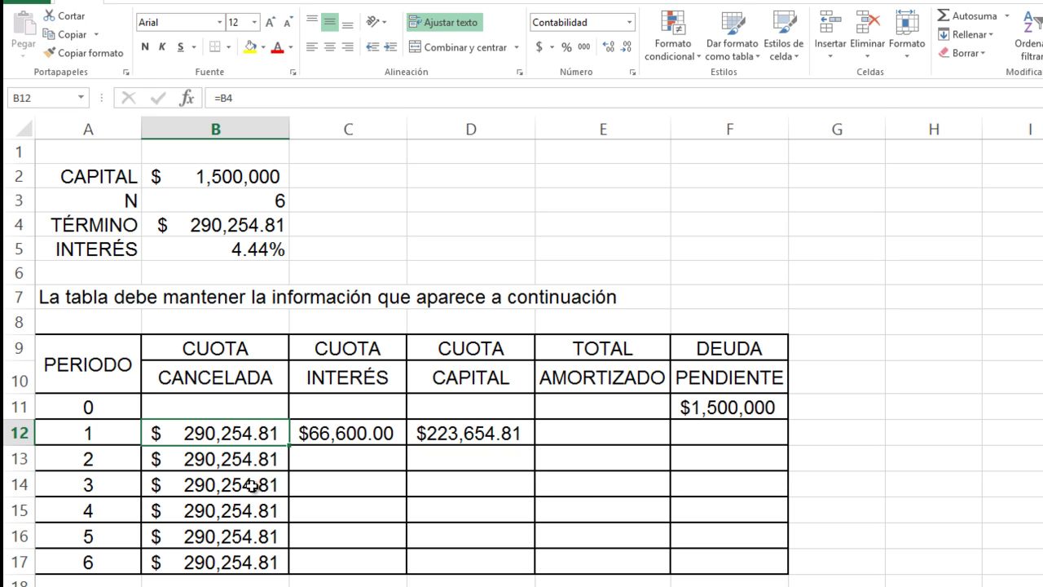
{"action": "left_click", "coordinate": [337, 432]}
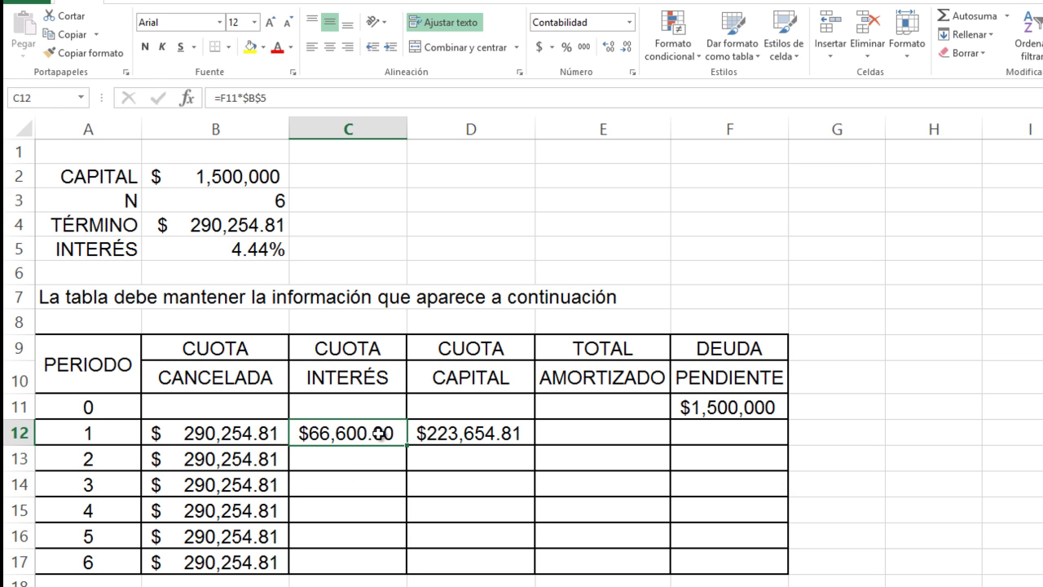
{"action": "left_click", "coordinate": [456, 433]}
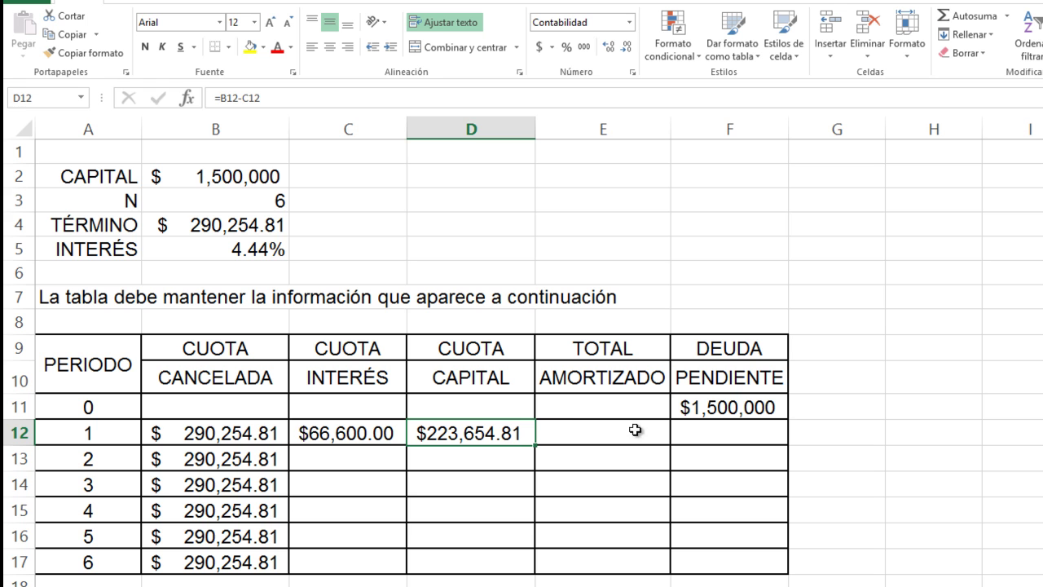
{"action": "left_click", "coordinate": [573, 432]}
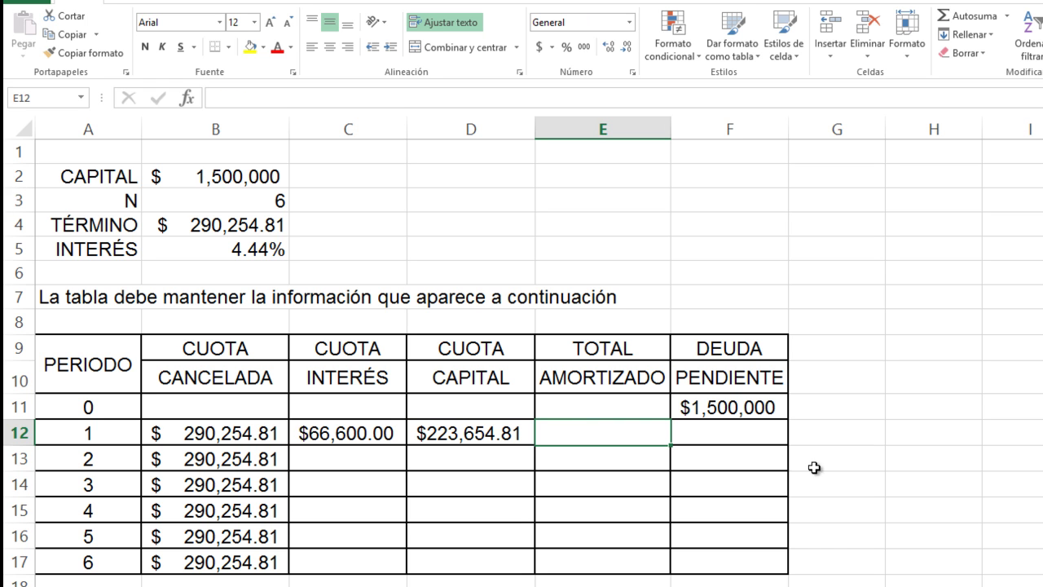
{"action": "type", "text": "="}
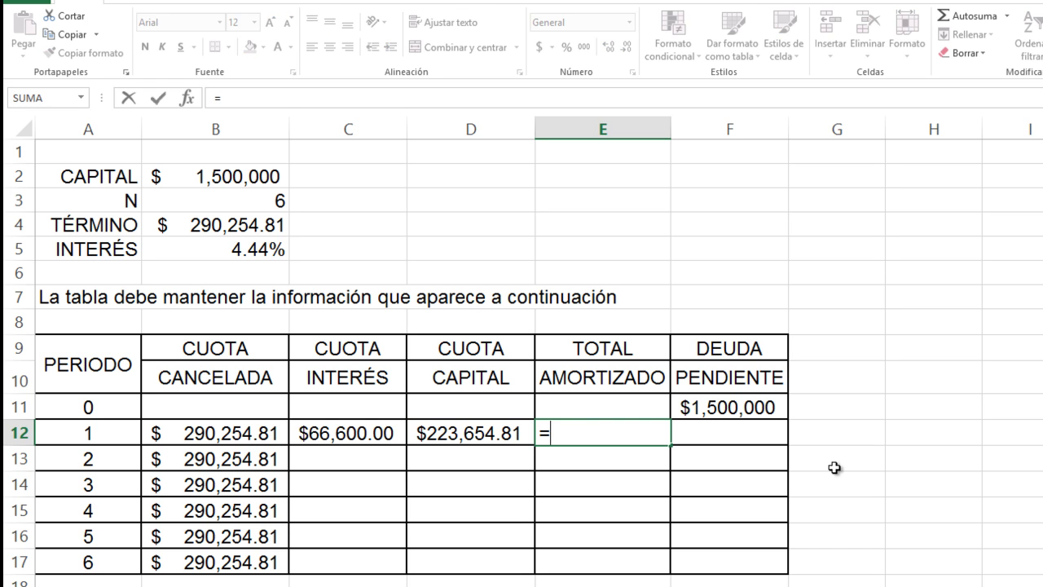
{"action": "key", "text": "Left"}
{"action": "key", "text": "Return"}
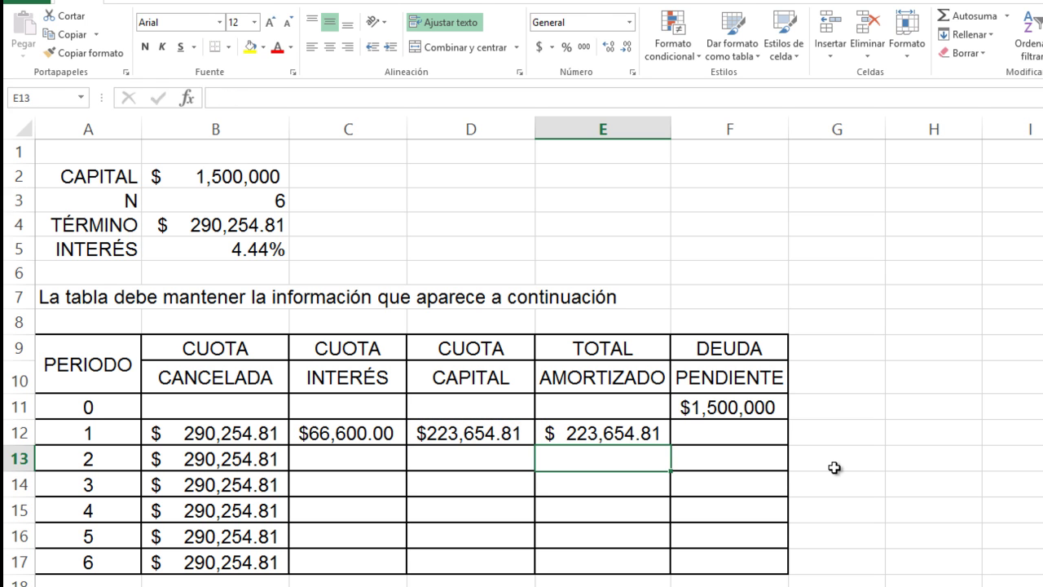
Enter the formula =F11-E12 in F12 as the DEUDA PENDIENTE for period 1, and autofit column F.
{"action": "key", "text": "Up"}
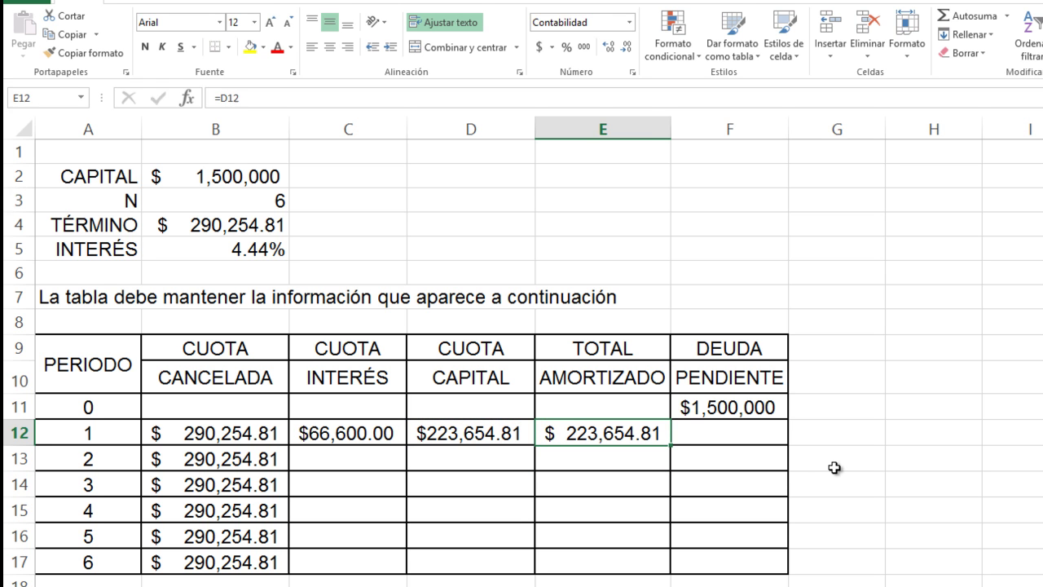
{"action": "key", "text": "Right"}
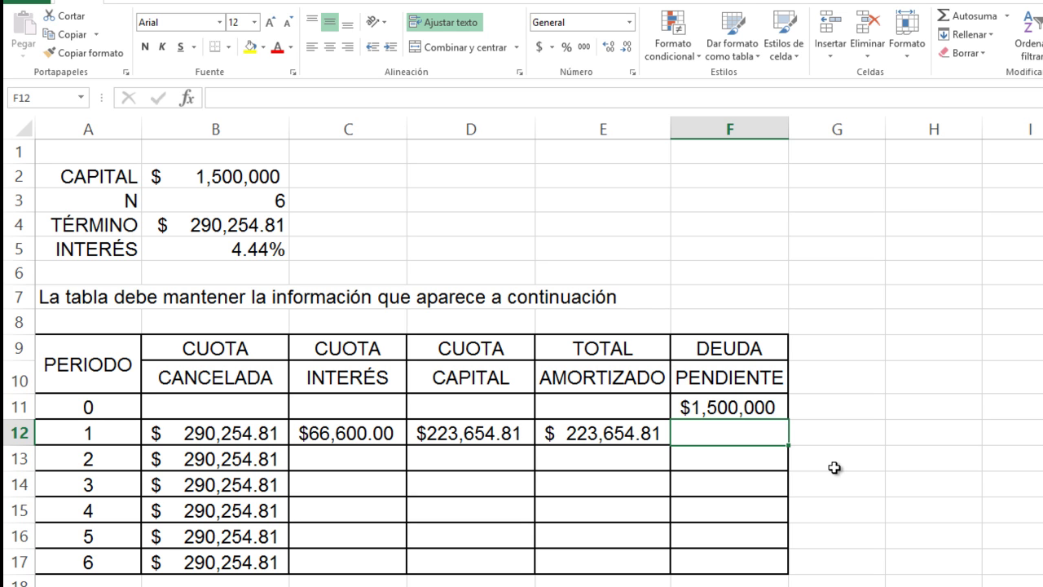
{"action": "type", "text": "="}
{"action": "key", "text": "Up"}
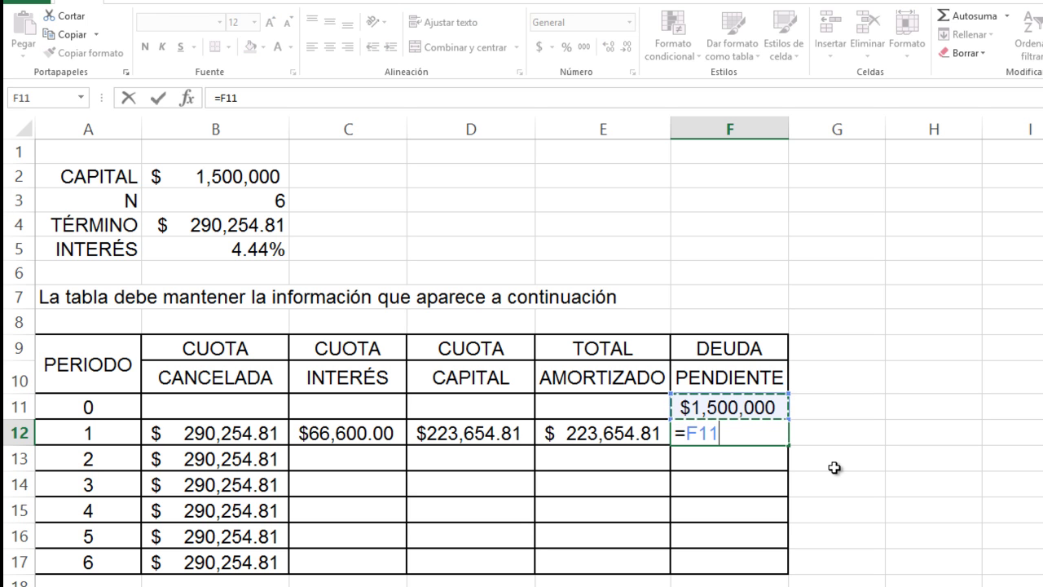
{"action": "type", "text": "-"}
{"action": "key", "text": "Left"}
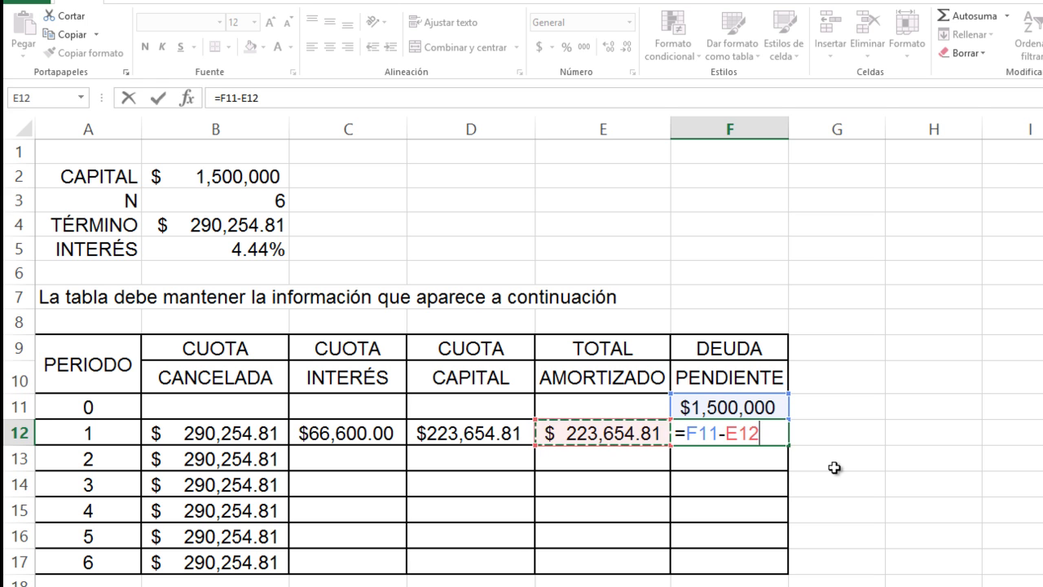
{"action": "key", "text": "Return"}
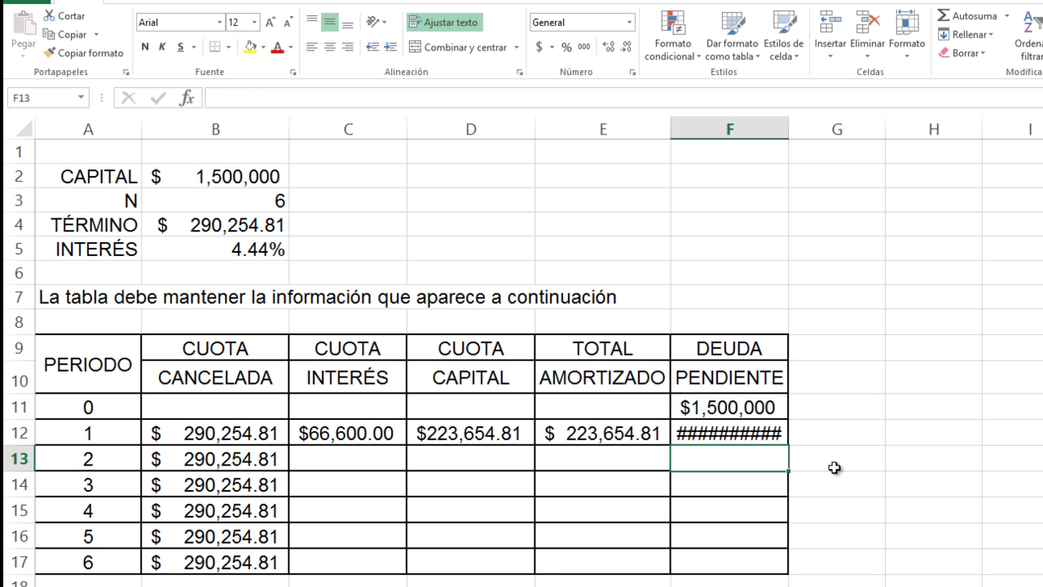
{"action": "double_click", "coordinate": [791, 126]}
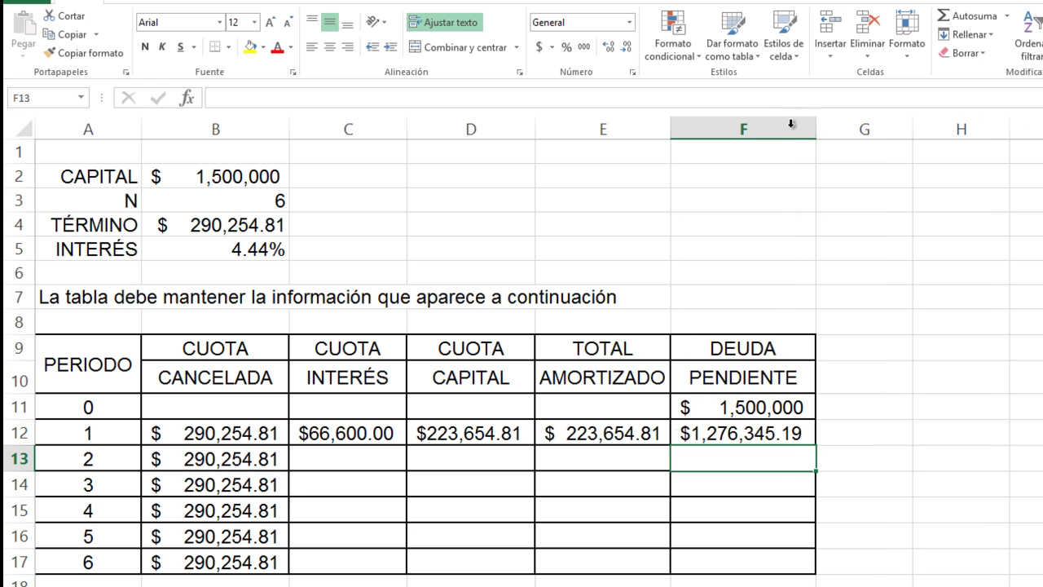
Format the period 0 DEUDA PENDIENTE in F11 to show two decimal places.
{"action": "left_click", "coordinate": [737, 404]}
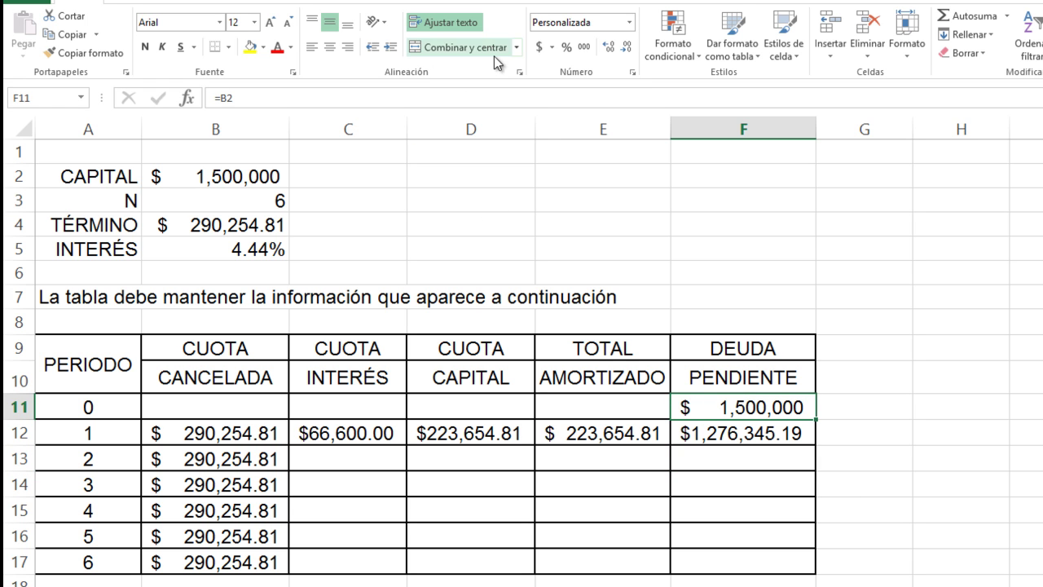
{"action": "left_click", "coordinate": [609, 47]}
{"action": "left_click", "coordinate": [609, 46]}
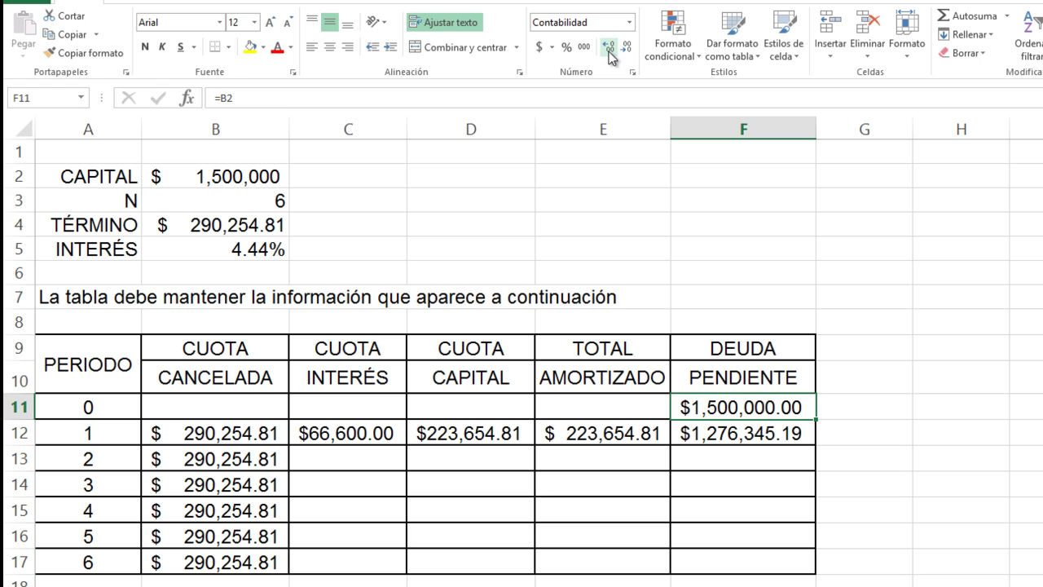
Review the DEUDA PENDIENTE entries for periods 0 and 1 against their PERIODO cells.
{"action": "left_click", "coordinate": [705, 440]}
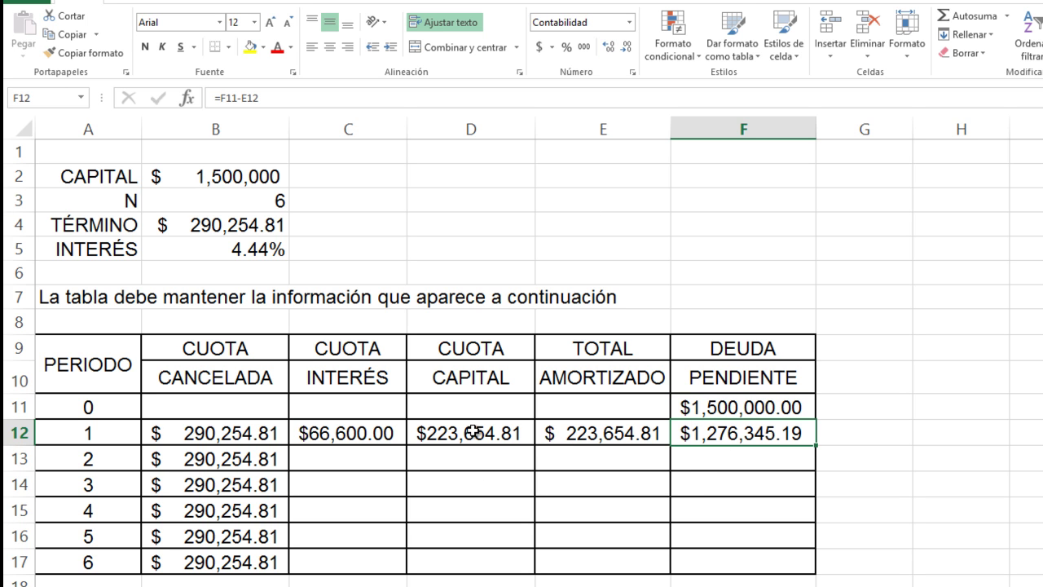
{"action": "left_click", "coordinate": [89, 407]}
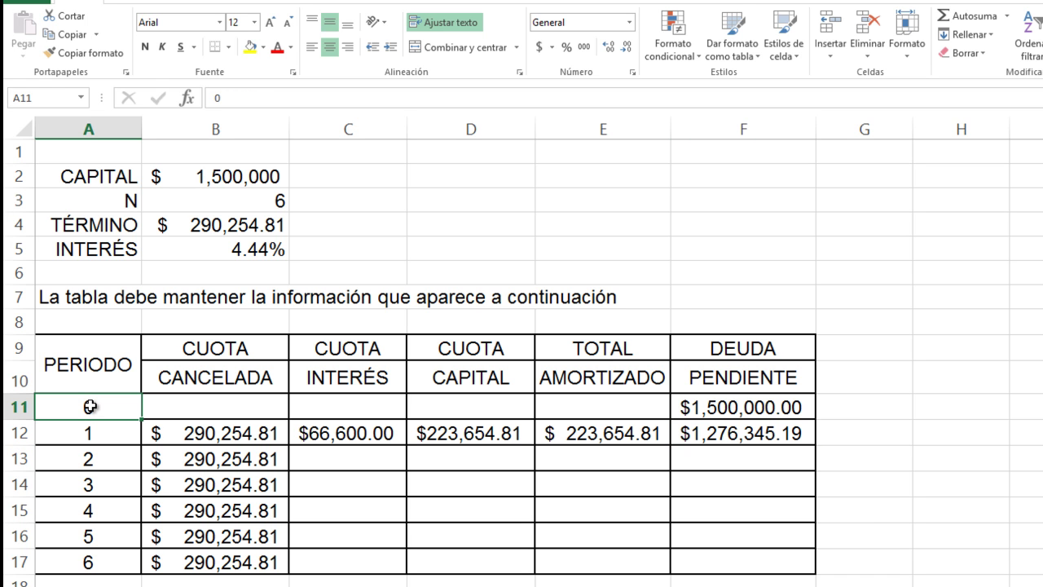
{"action": "left_click", "coordinate": [717, 406]}
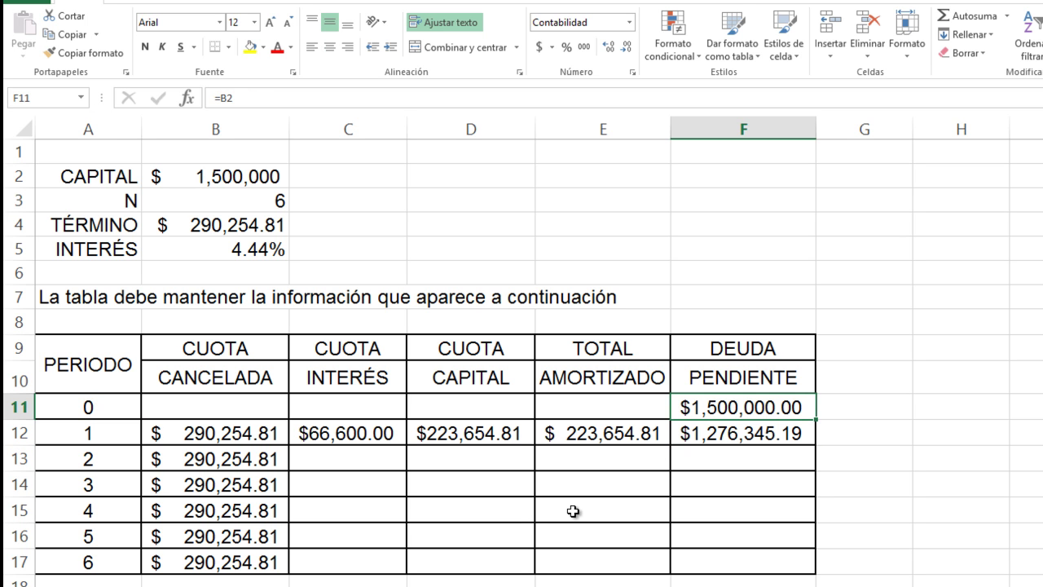
{"action": "left_click", "coordinate": [71, 434]}
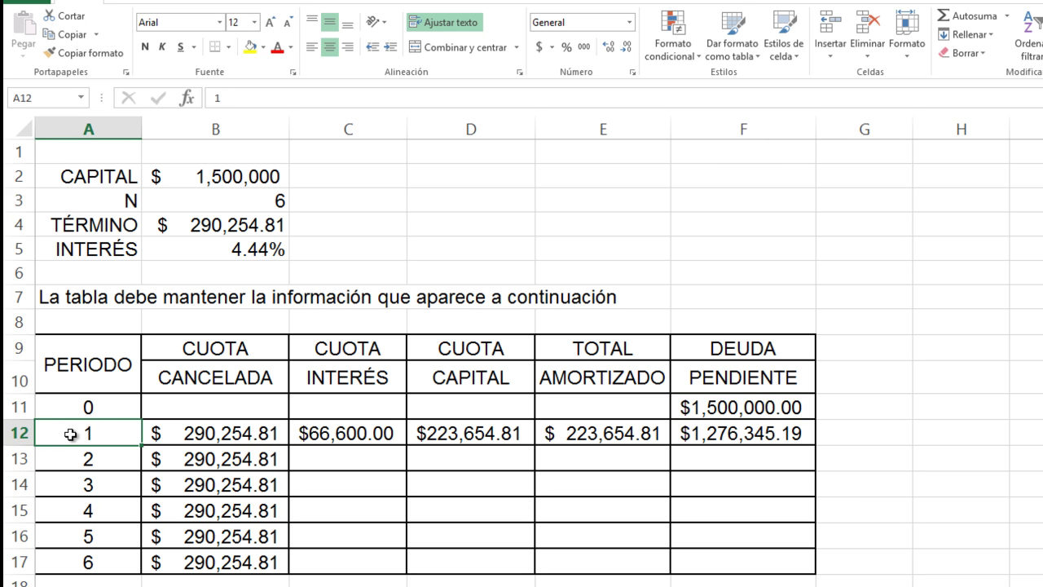
Check the period 1 payment in B12 and inspect the cell references in the CUOTA INTERÉS and CUOTA CAPITAL formulas in C12 and D12.
{"action": "left_click", "coordinate": [174, 435]}
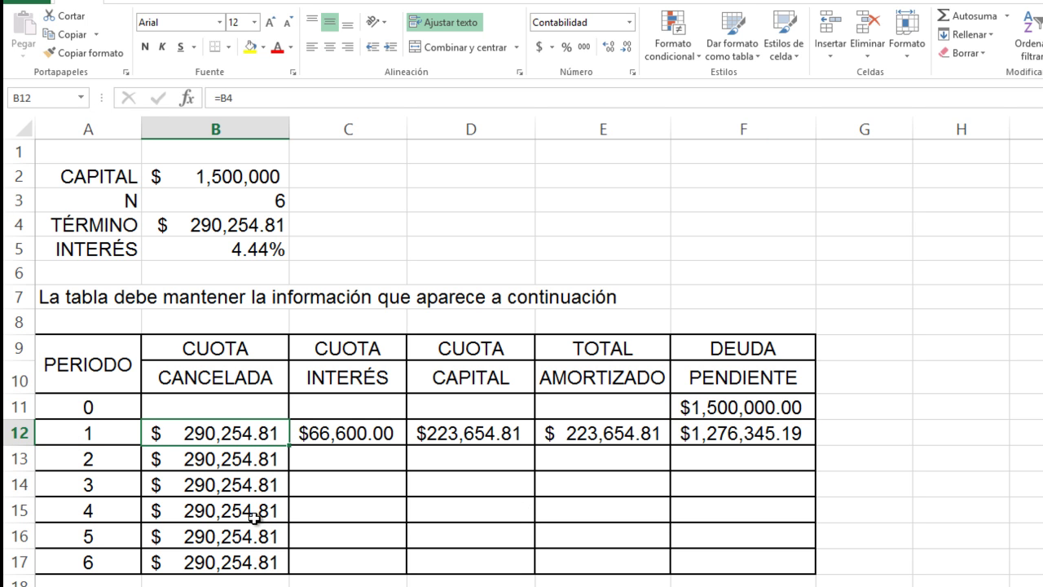
{"action": "left_click", "coordinate": [319, 438]}
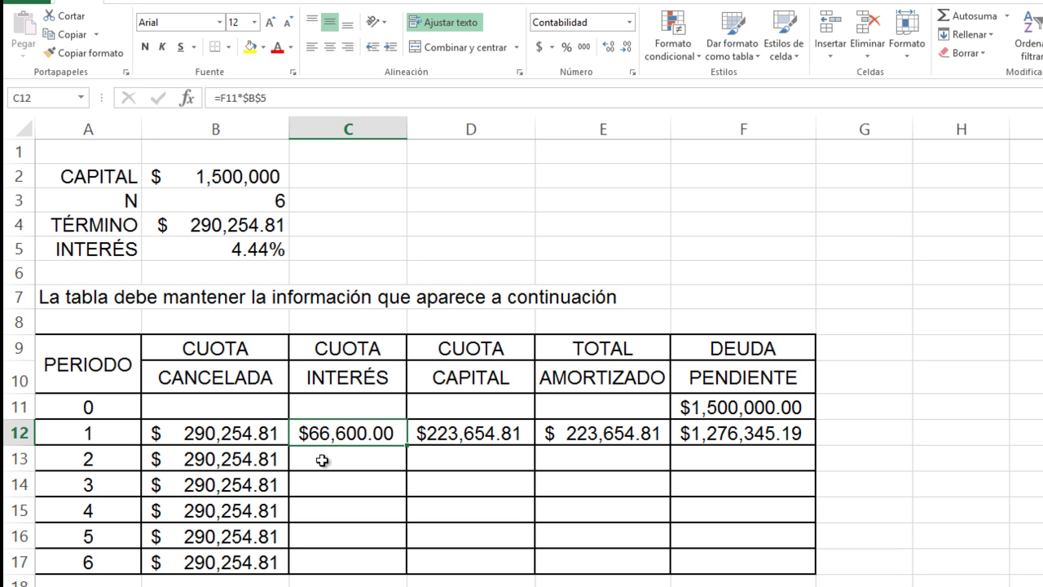
{"action": "double_click", "coordinate": [363, 440]}
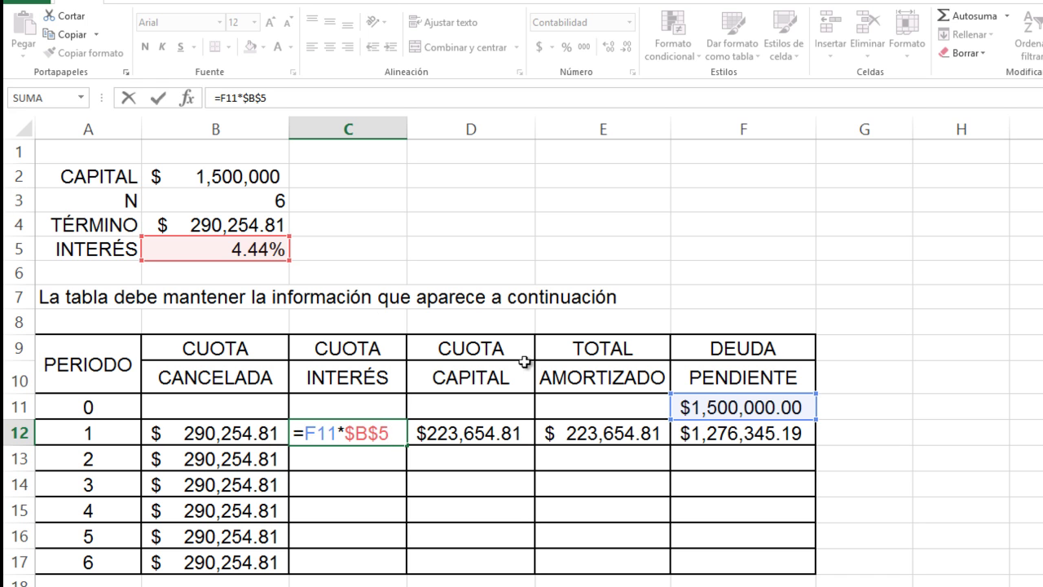
{"action": "key", "text": "Return"}
{"action": "key", "text": "Up"}
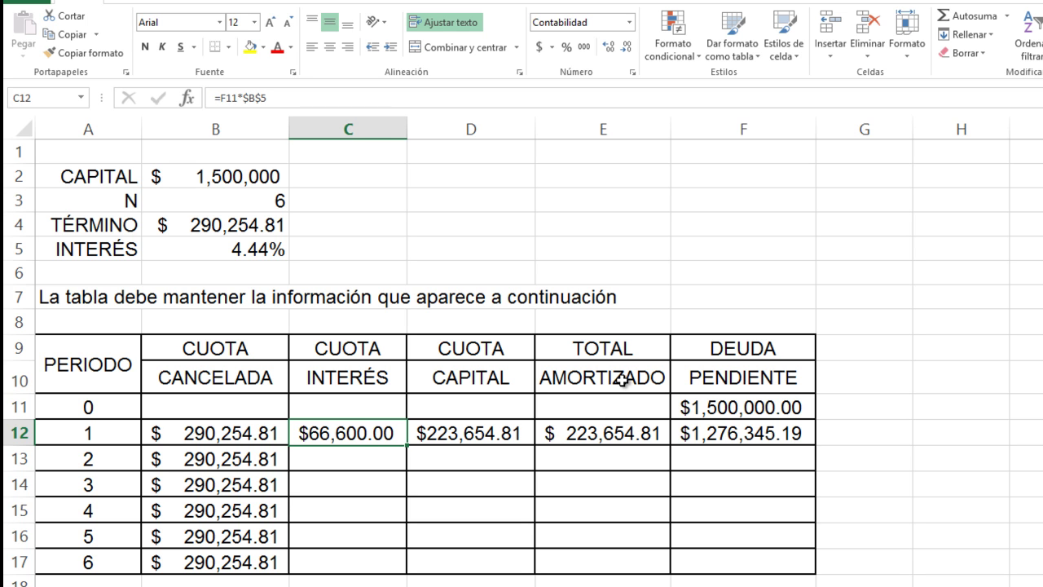
{"action": "key", "text": "Right"}
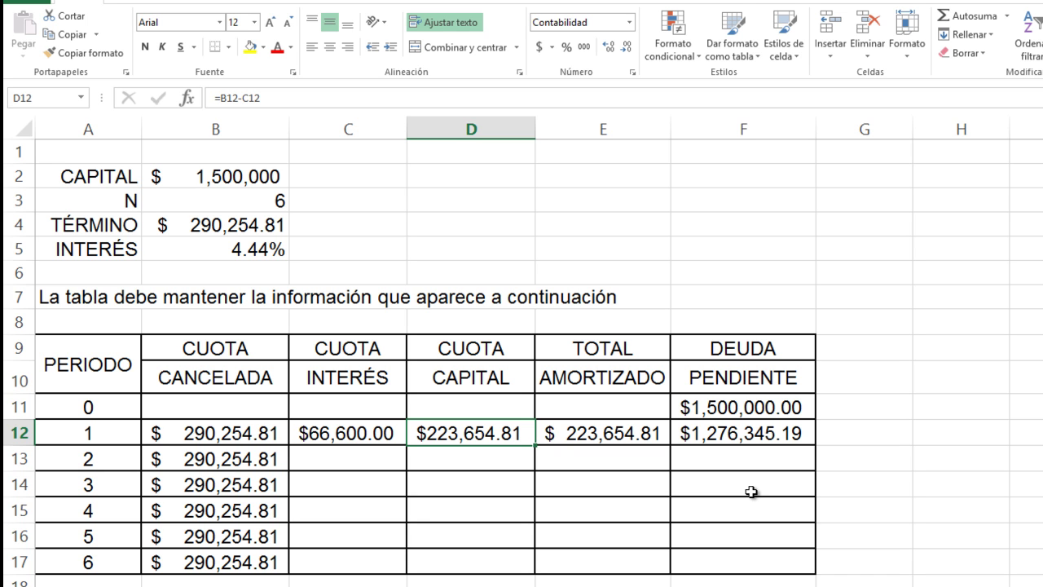
{"action": "key", "text": "F2"}
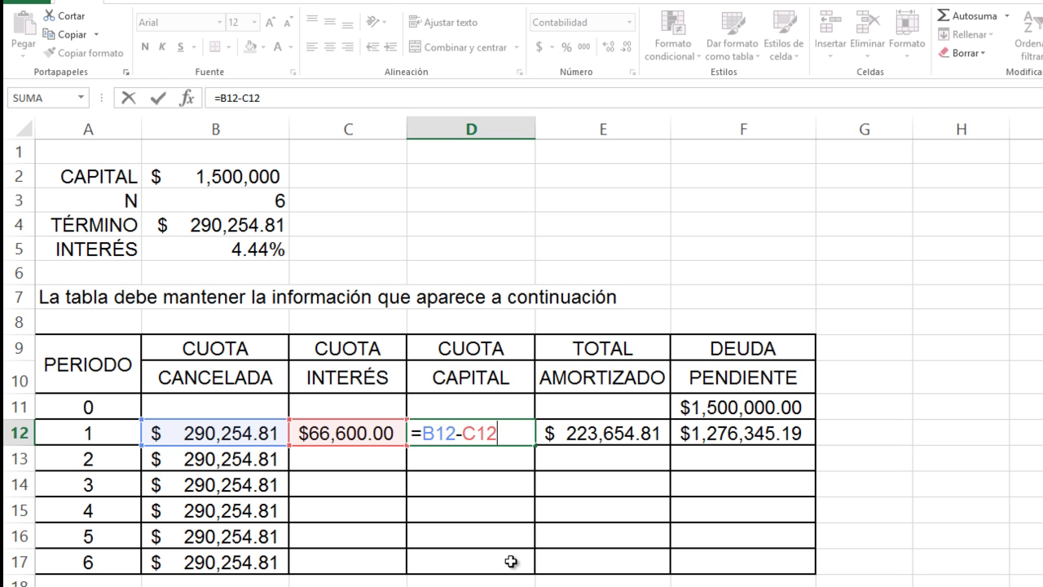
{"action": "key", "text": "Return"}
{"action": "key", "text": "Up"}
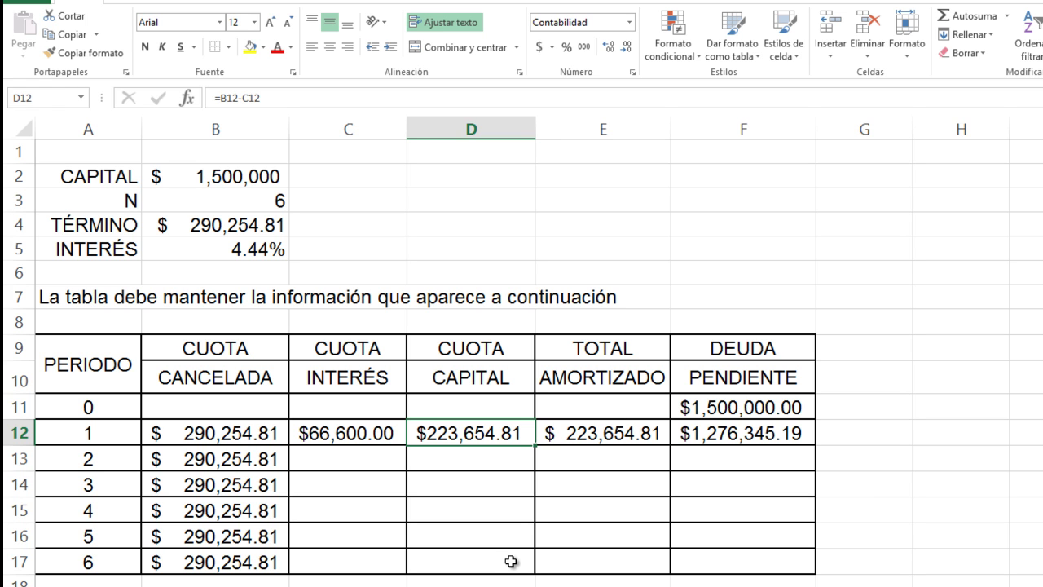
Review the period 1 formulas across C12 to F12, comparing TOTAL AMORTIZADO with CUOTA CAPITAL and DEUDA PENDIENTE with the initial debt.
{"action": "key", "text": "Left"}
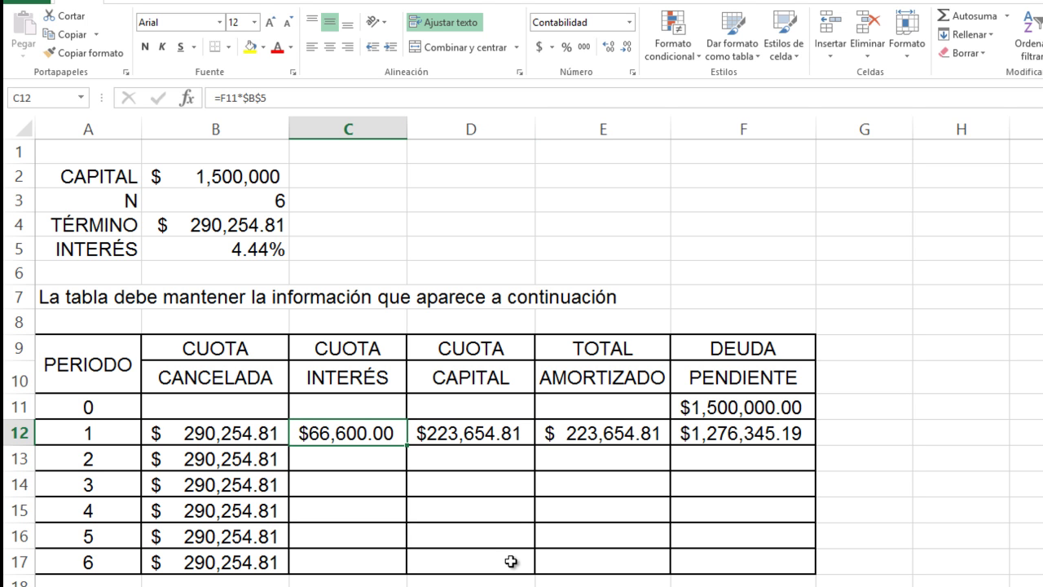
{"action": "key", "text": "Right"}
{"action": "key", "text": "Right"}
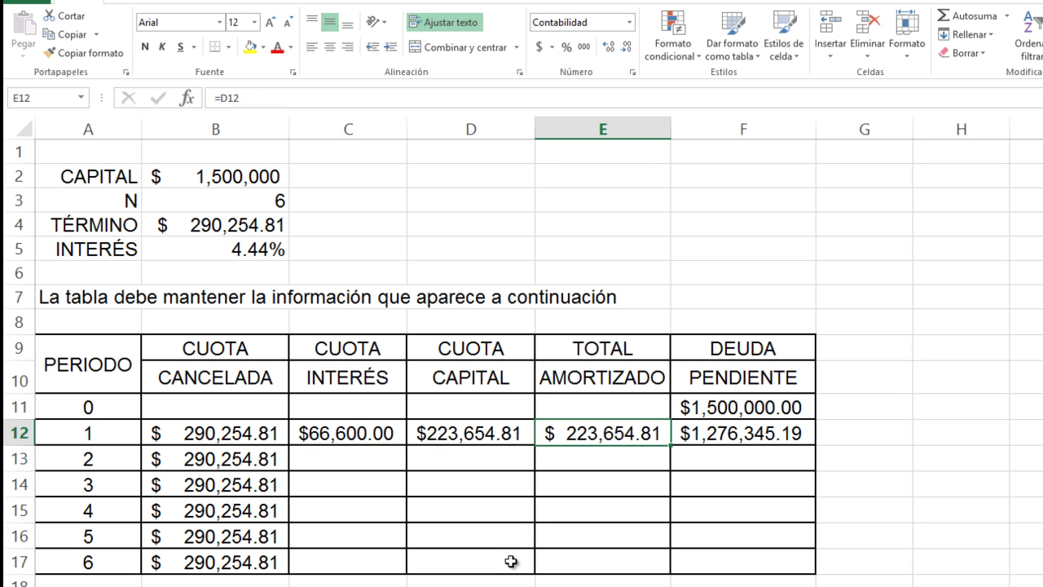
{"action": "key", "text": "Left"}
{"action": "key", "text": "Right"}
{"action": "key", "text": "Right"}
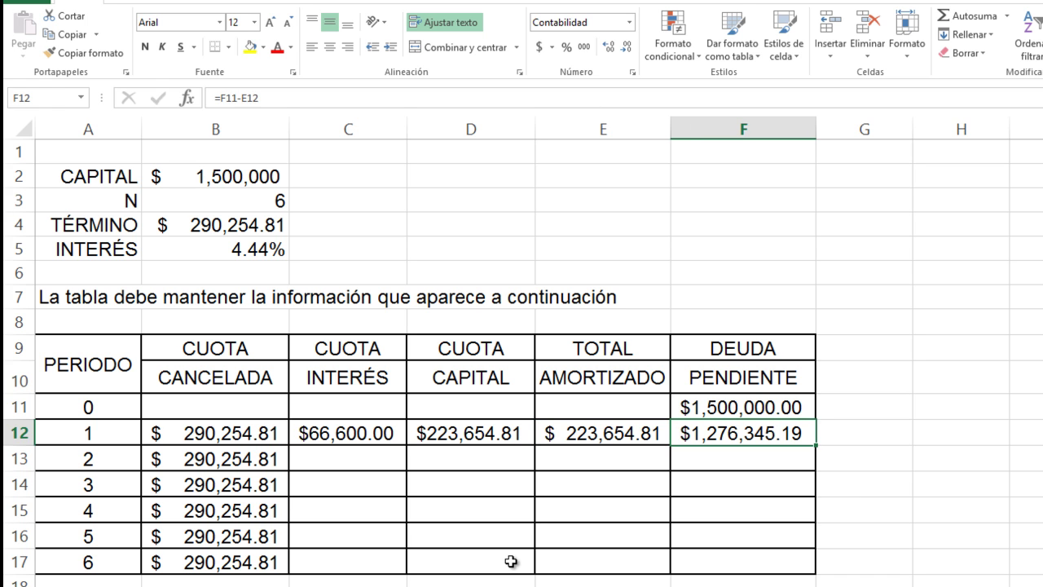
{"action": "key", "text": "Up"}
{"action": "key", "text": "Down"}
{"action": "key", "text": "Left"}
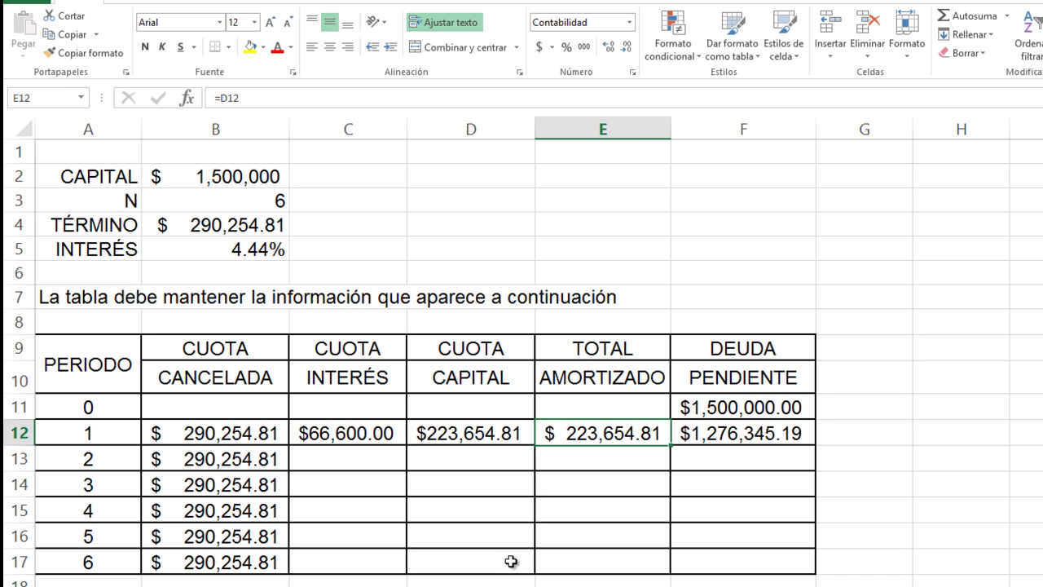
{"action": "key", "text": "Right"}
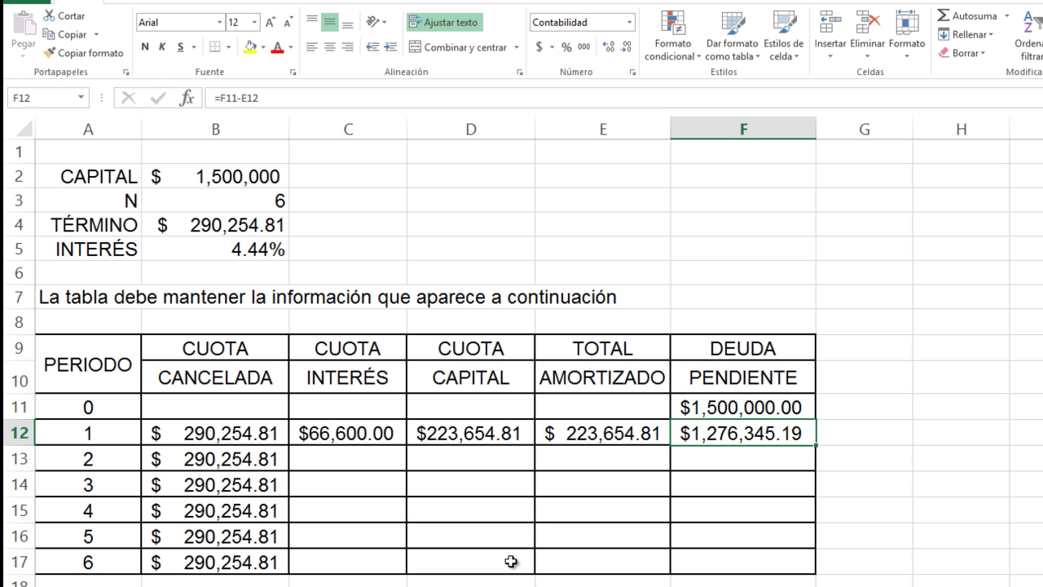
Enter =F12*$B$5 in C13 as the period 2 CUOTA INTERÉS, with the interest rate reference absolute.
{"action": "key", "text": "Down"}
{"action": "key", "text": "Left"}
{"action": "key", "text": "Left"}
{"action": "key", "text": "Left"}
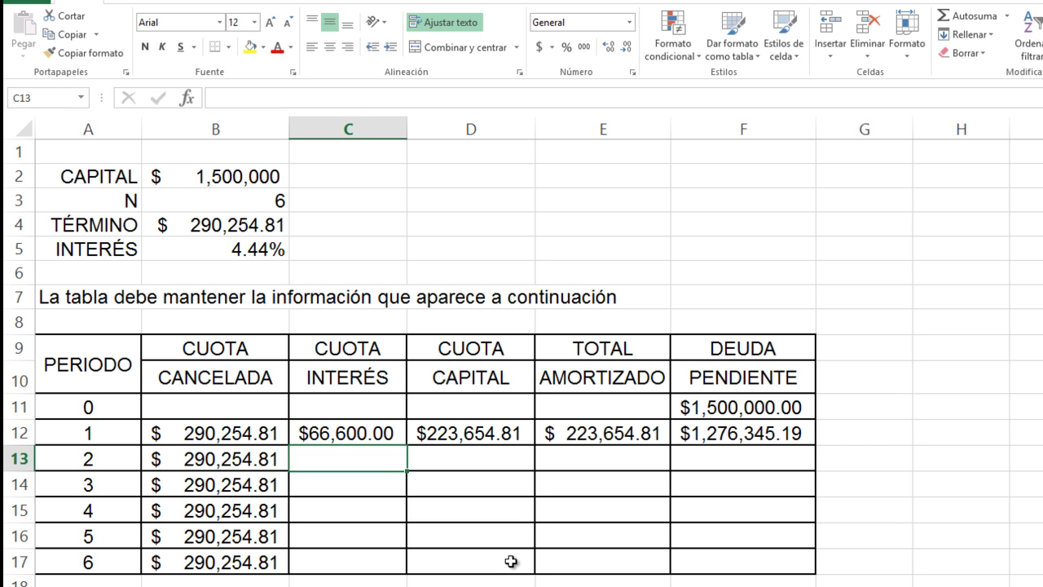
{"action": "key", "text": "Up"}
{"action": "key", "text": "Down"}
{"action": "key", "text": "Up"}
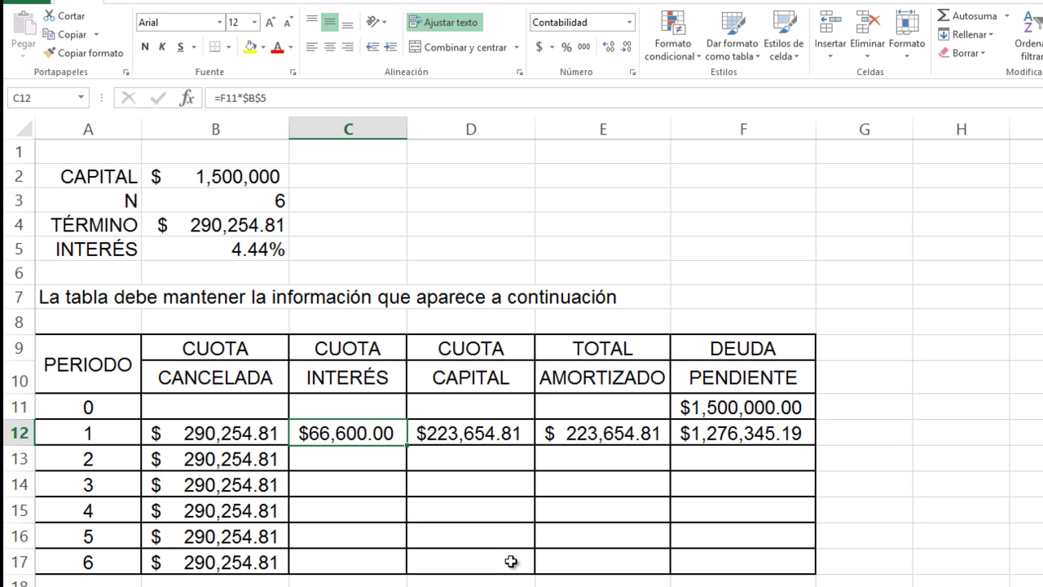
{"action": "key", "text": "Down"}
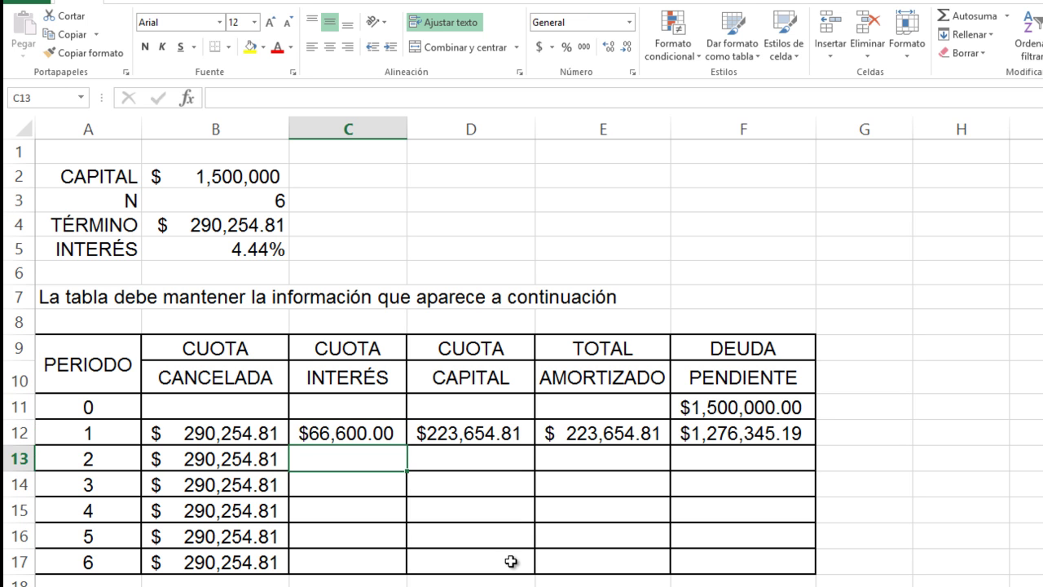
{"action": "type", "text": "="}
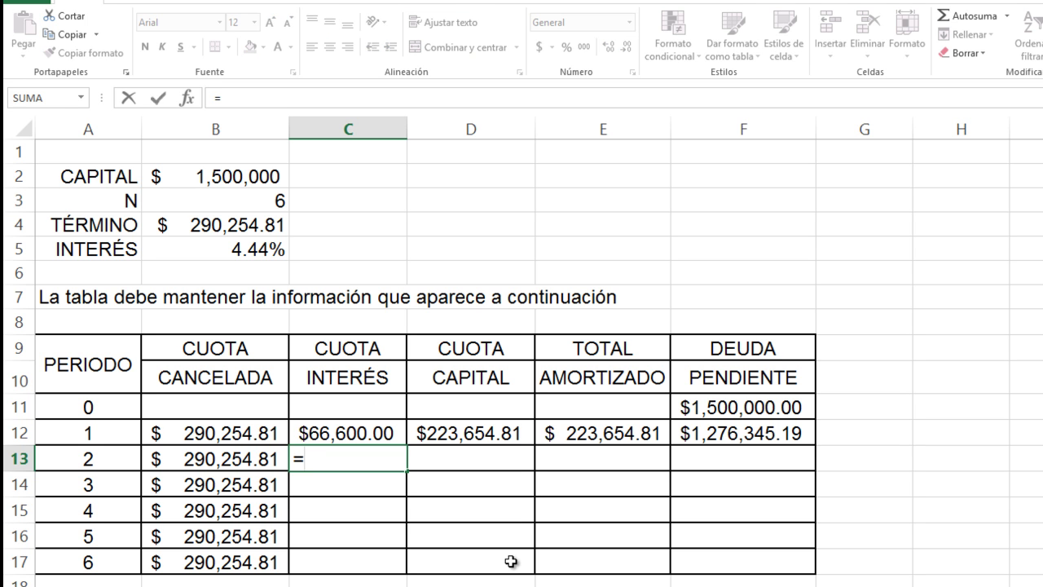
{"action": "key", "text": "Up"}
{"action": "key", "text": "Right"}
{"action": "key", "text": "Right"}
{"action": "key", "text": "Right"}
{"action": "key", "text": "Right"}
{"action": "key", "text": "Left"}
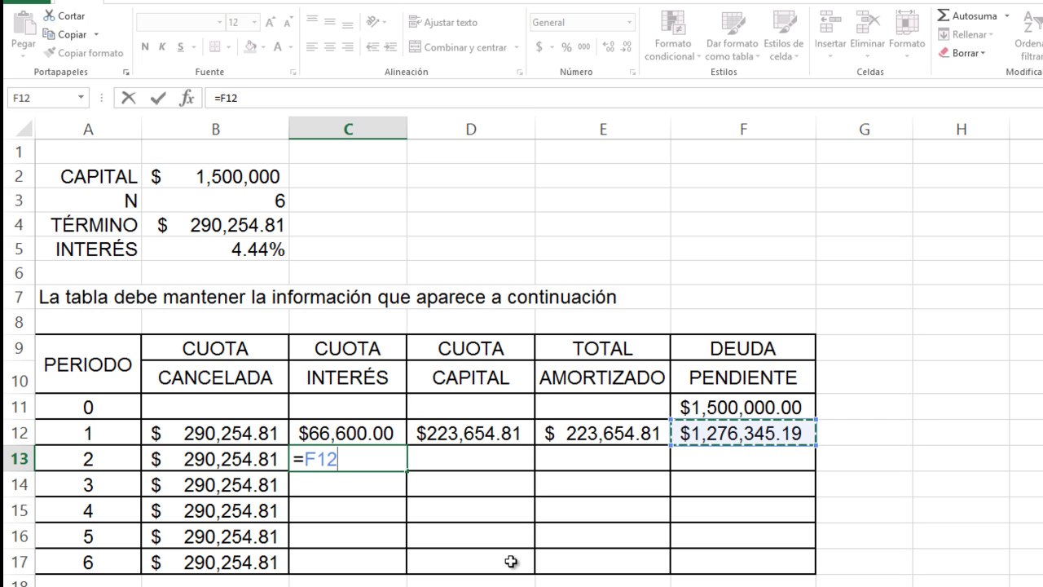
{"action": "type", "text": "*"}
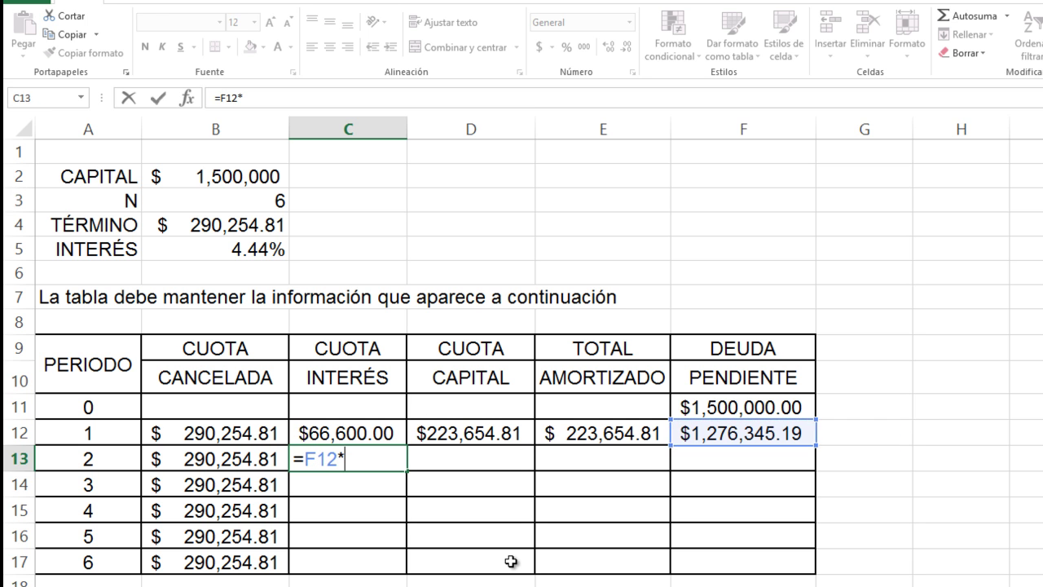
{"action": "left_click", "coordinate": [254, 251]}
{"action": "key", "text": "F4"}
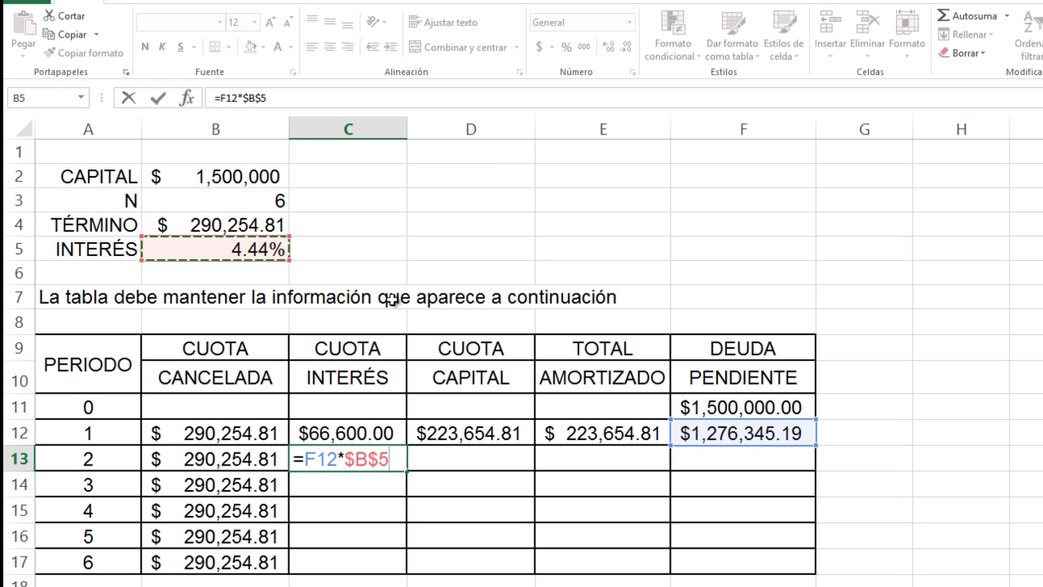
{"action": "key", "text": "Return"}
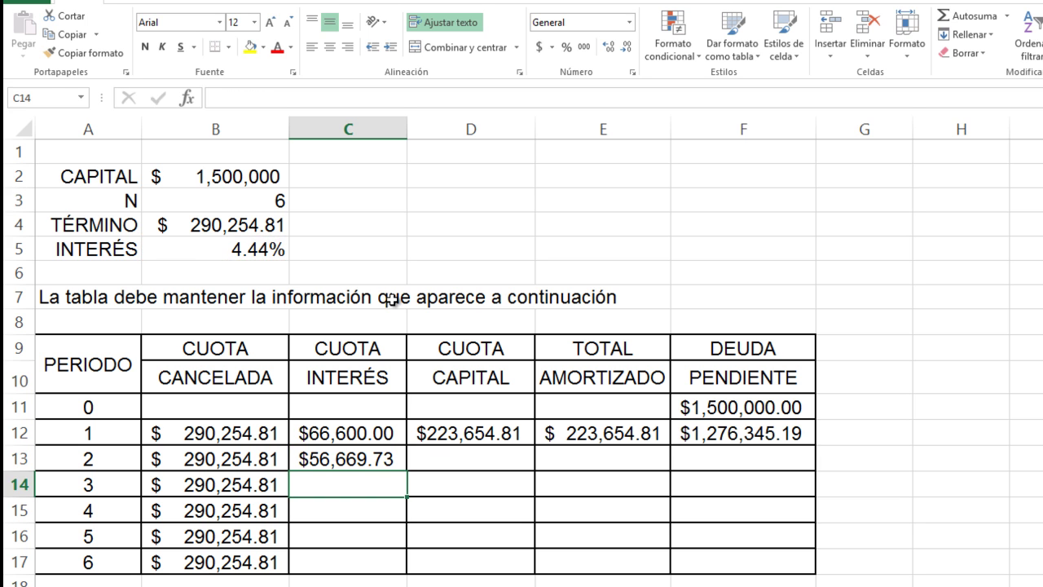
Enter the formula =B13-C13 in D13 as the CUOTA CAPITAL for period 2.
{"action": "key", "text": "Up"}
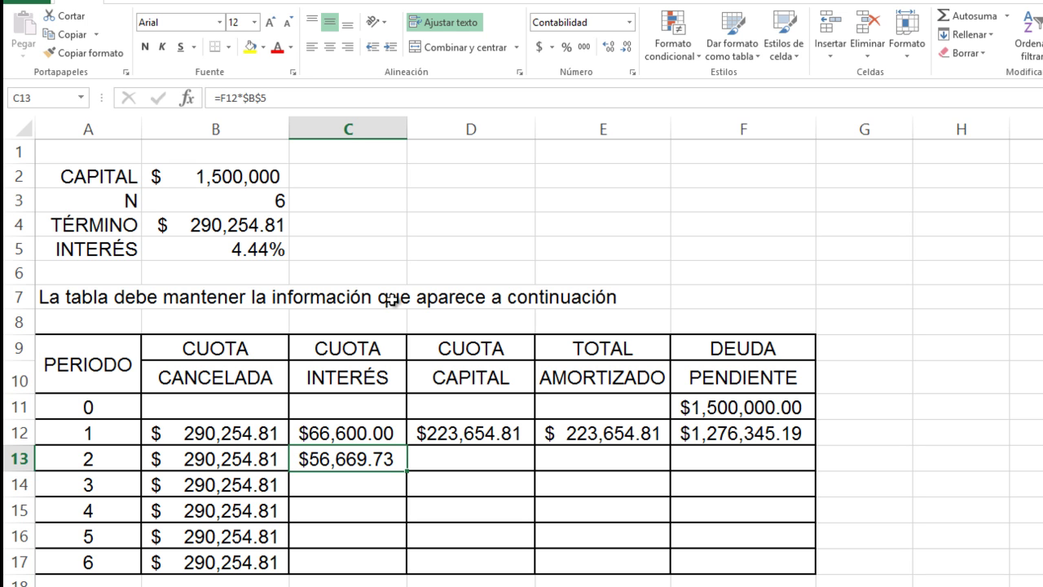
{"action": "key", "text": "Right"}
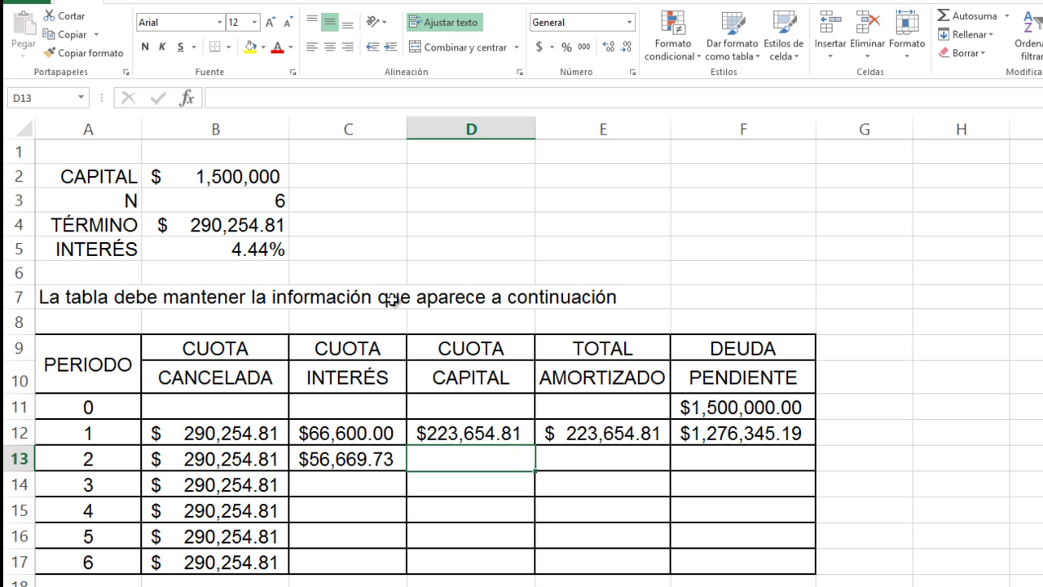
{"action": "key", "text": "Left"}
{"action": "key", "text": "Left"}
{"action": "key", "text": "Right"}
{"action": "key", "text": "Right"}
{"action": "type", "text": "="}
{"action": "key", "text": "Left"}
{"action": "key", "text": "Left"}
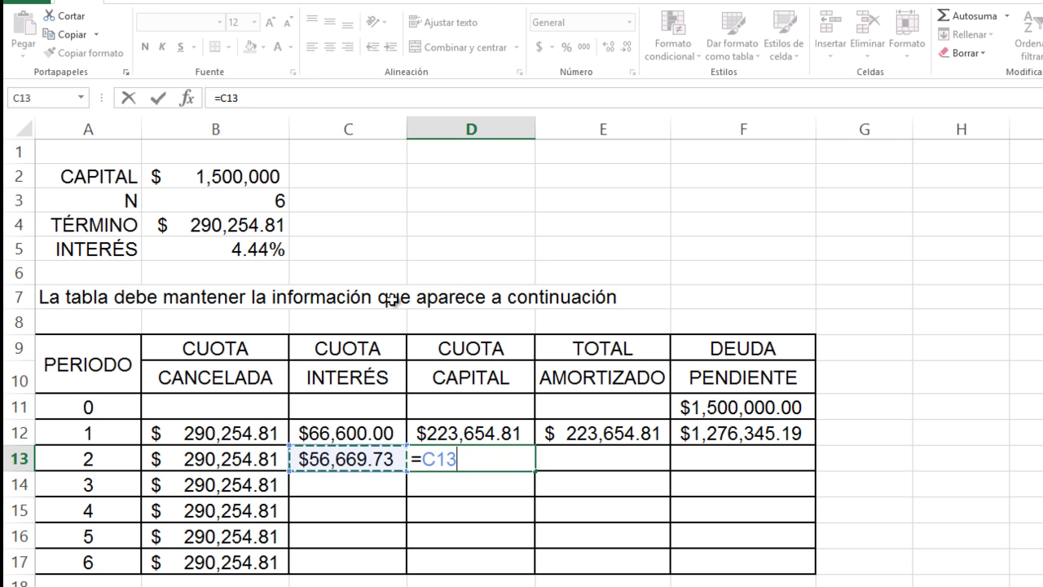
{"action": "type", "text": "-"}
{"action": "key", "text": "Left"}
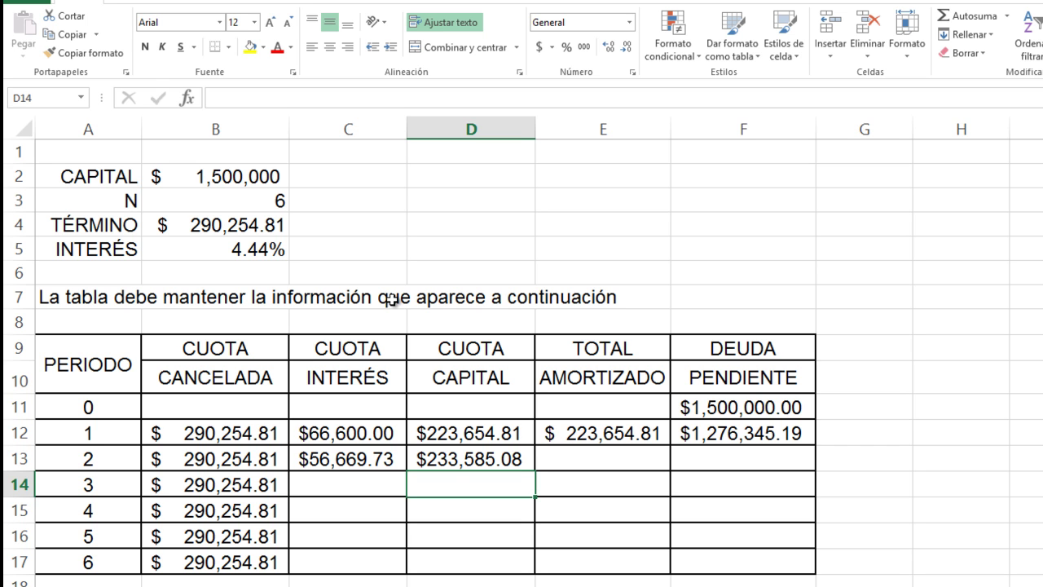
Enter the formula =D13+E12 in E13 to accumulate the TOTAL AMORTIZADO for period 2.
{"action": "key", "text": "Up"}
{"action": "key", "text": "Up"}
{"action": "key", "text": "Right"}
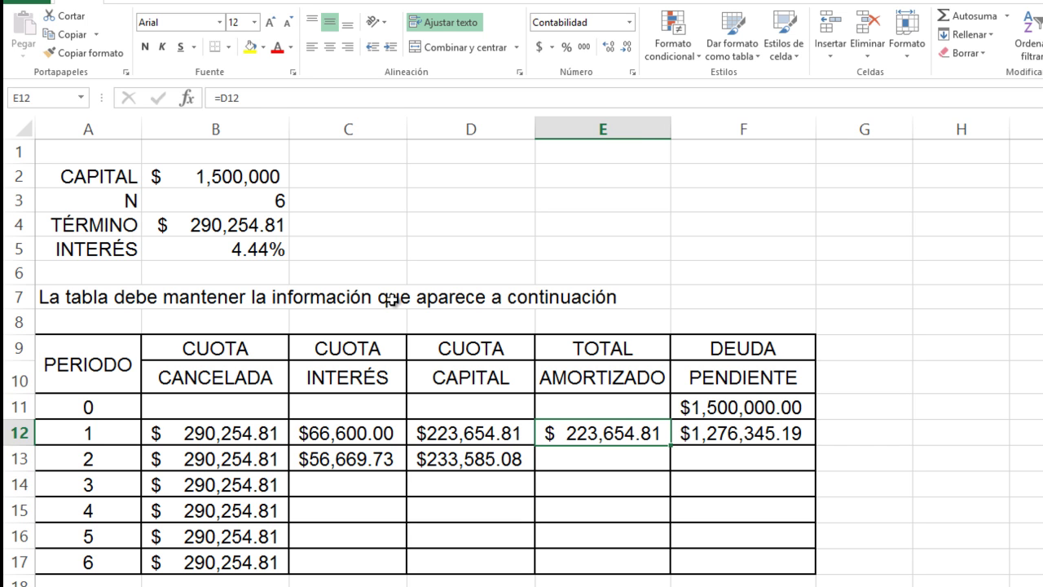
{"action": "key", "text": "Down"}
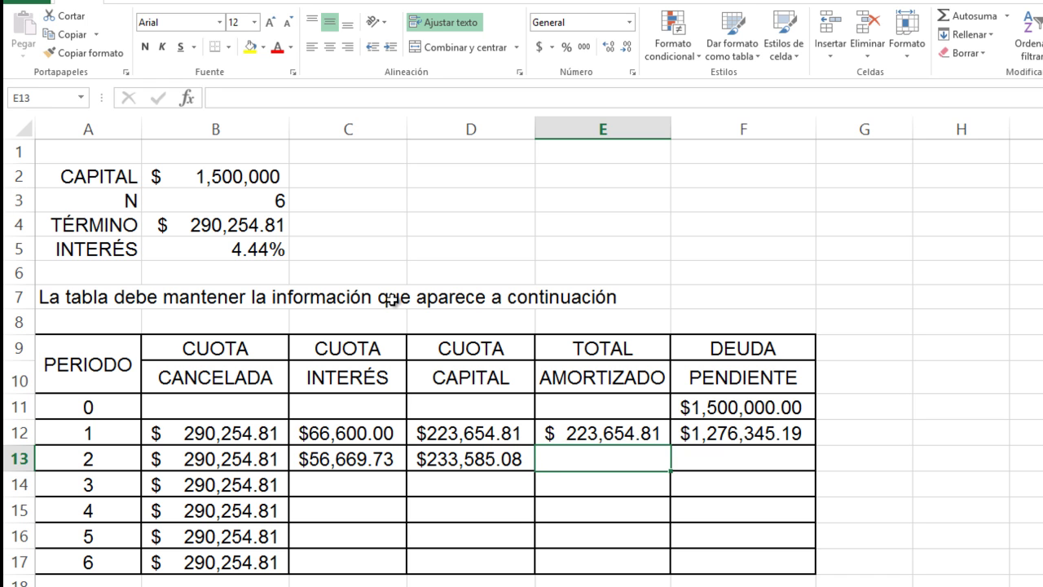
{"action": "key", "text": "Left"}
{"action": "key", "text": "Right"}
{"action": "type", "text": "="}
{"action": "key", "text": "Left"}
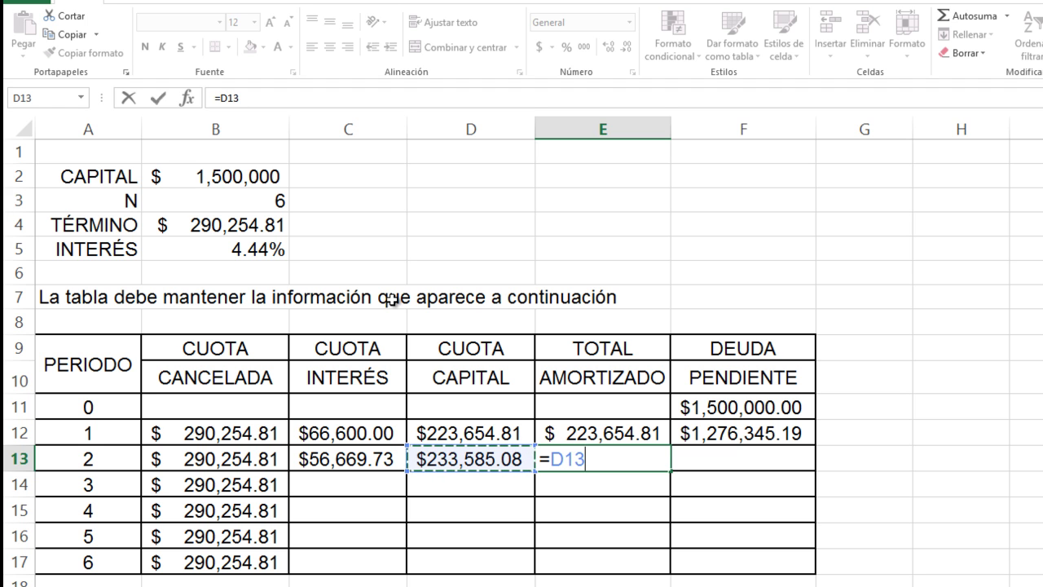
{"action": "type", "text": "+"}
{"action": "key", "text": "Up"}
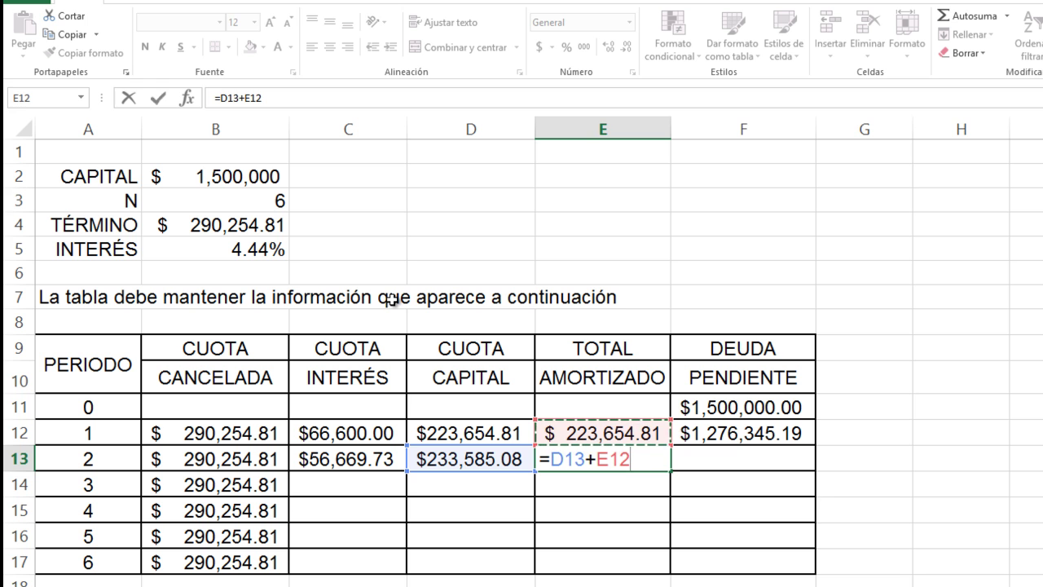
{"action": "key", "text": "Return"}
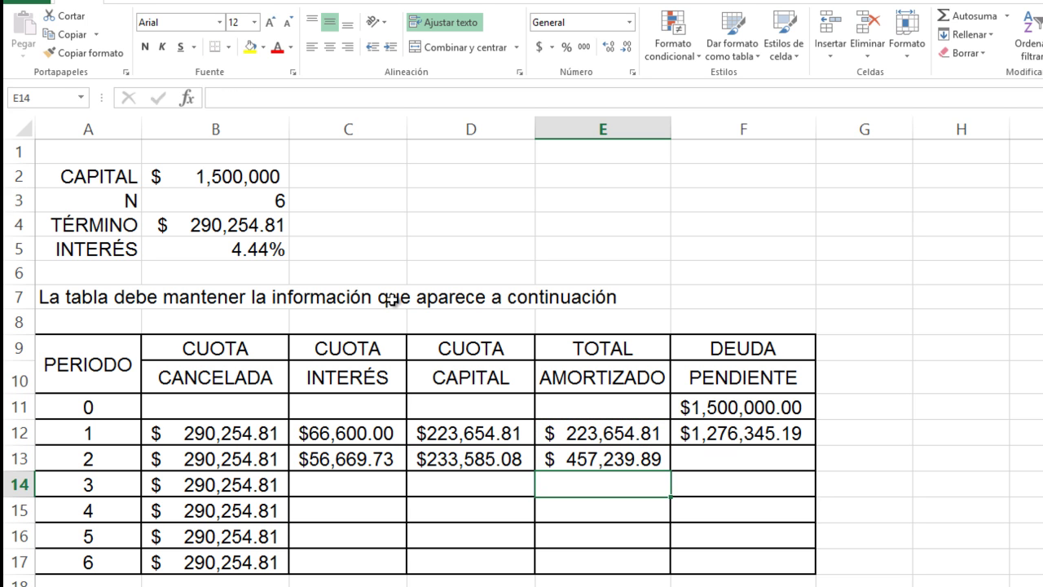
Enter the formula =F11-E13 in F13 as the DEUDA PENDIENTE for period 2.
{"action": "key", "text": "Up"}
{"action": "key", "text": "Right"}
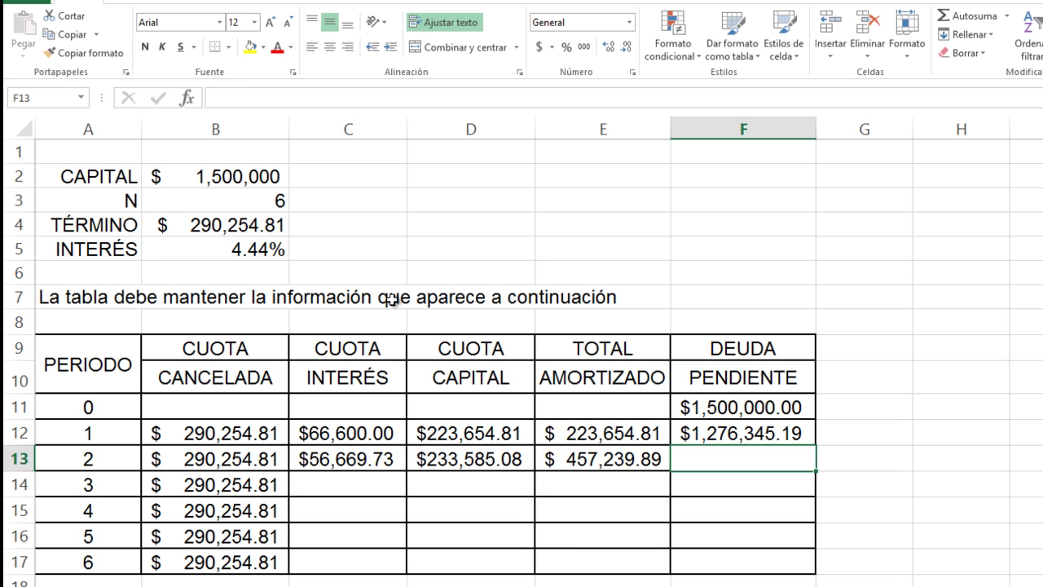
{"action": "type", "text": "="}
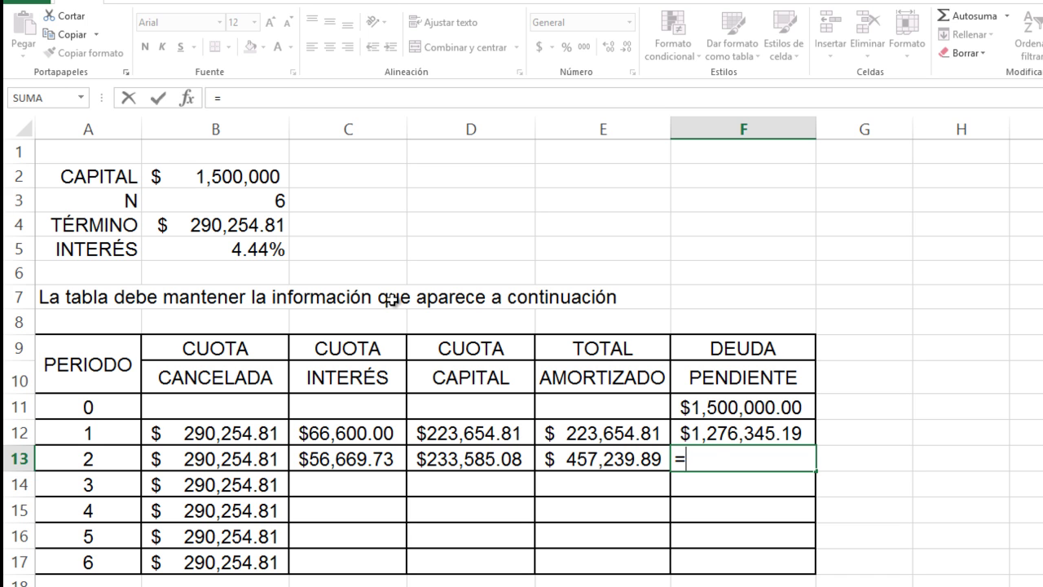
{"action": "key", "text": "Up"}
{"action": "key", "text": "Up"}
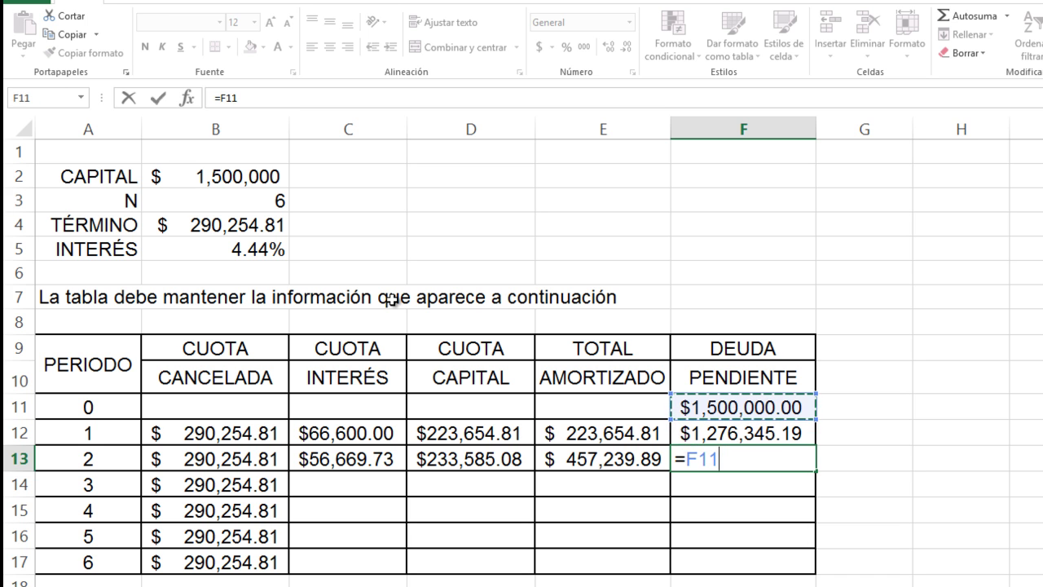
{"action": "type", "text": "-"}
{"action": "key", "text": "Left"}
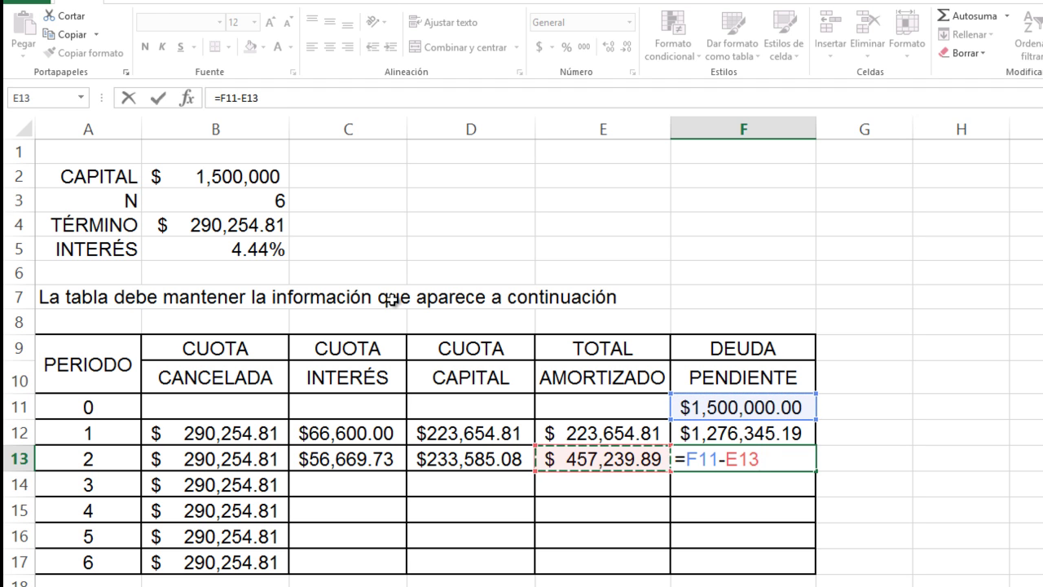
{"action": "key", "text": "Return"}
Make the F11 reference absolute in the period 2 DEUDA PENDIENTE formula, so F13 reads =$F$11-E13.
{"action": "key", "text": "Up"}
{"action": "key", "text": "F2"}
{"action": "key", "text": "Left"}
{"action": "key", "text": "Left"}
{"action": "key", "text": "Left"}
{"action": "key", "text": "Left"}
{"action": "key", "text": "Left"}
{"action": "key", "text": "Left"}
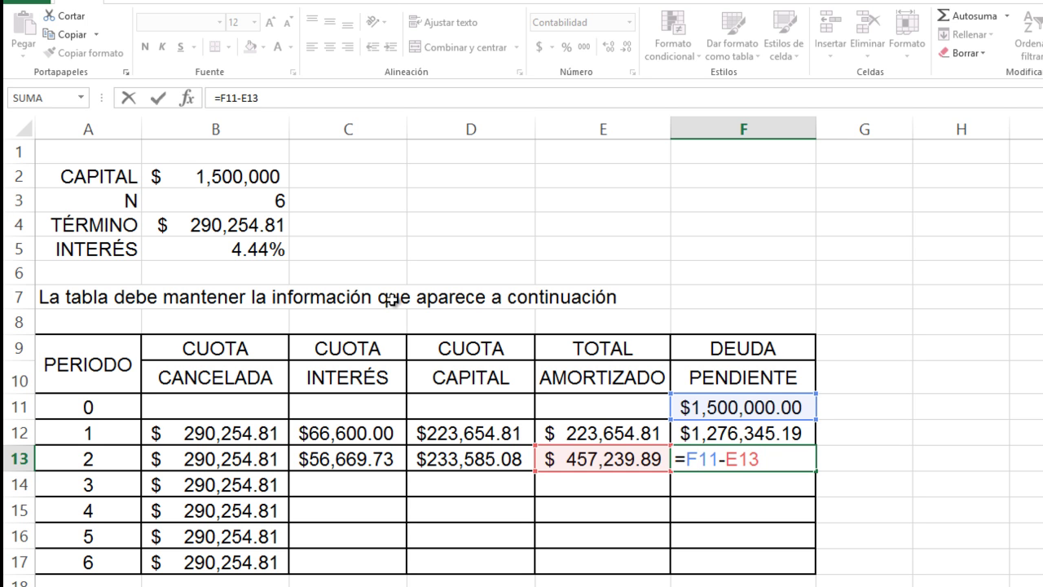
{"action": "key", "text": "F4"}
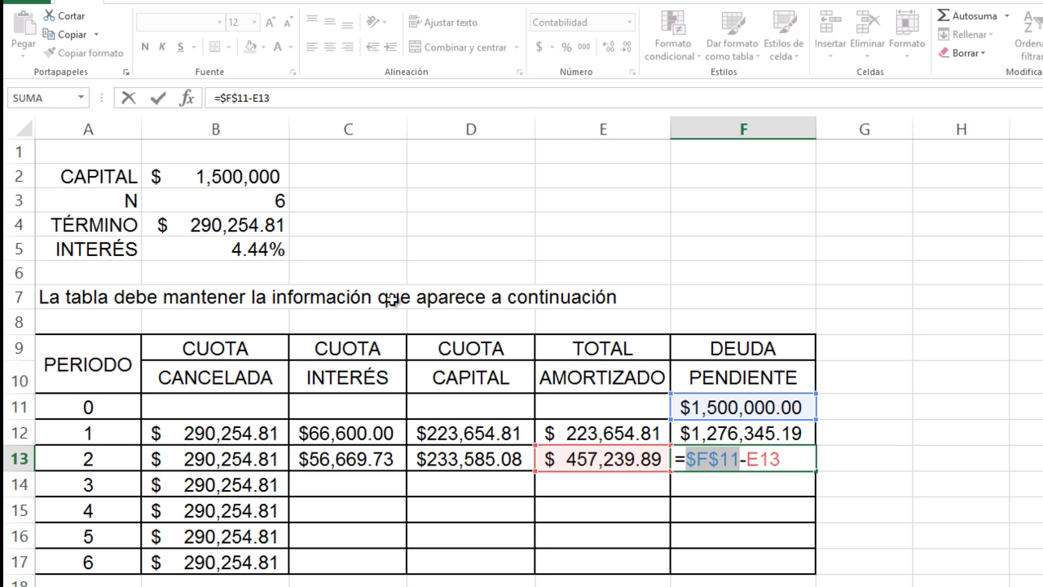
{"action": "key", "text": "Return"}
Copy the period 2 formulas in C13:F13 down to periods 3 to 6 in C14:F17.
{"action": "key", "text": "Up"}
{"action": "key", "text": "Left"}
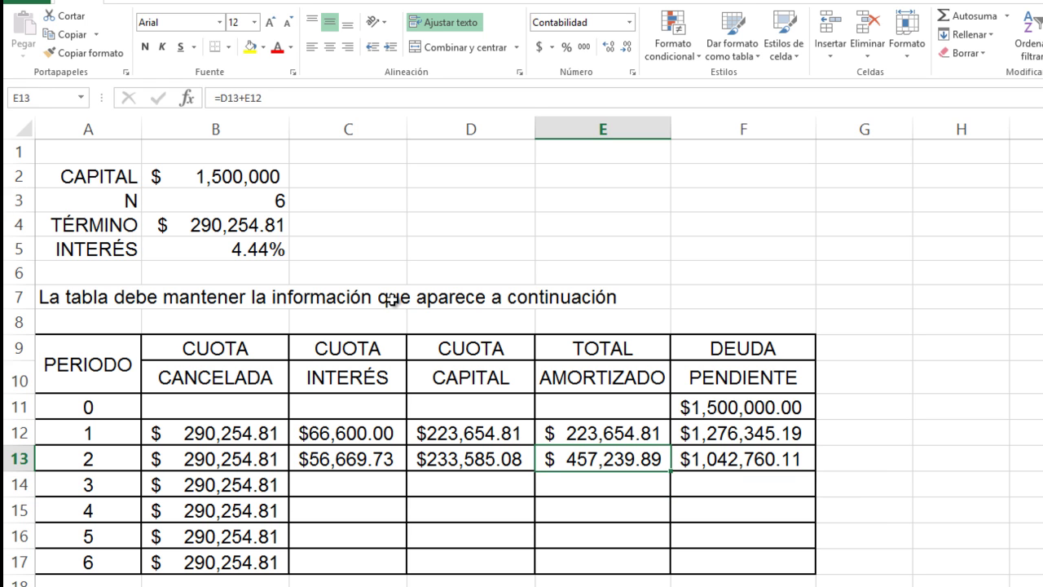
{"action": "key", "text": "Left"}
{"action": "key", "text": "Left"}
{"action": "key", "text": "shift+Right"}
{"action": "key", "text": "shift+Right"}
{"action": "key", "text": "shift+Right"}
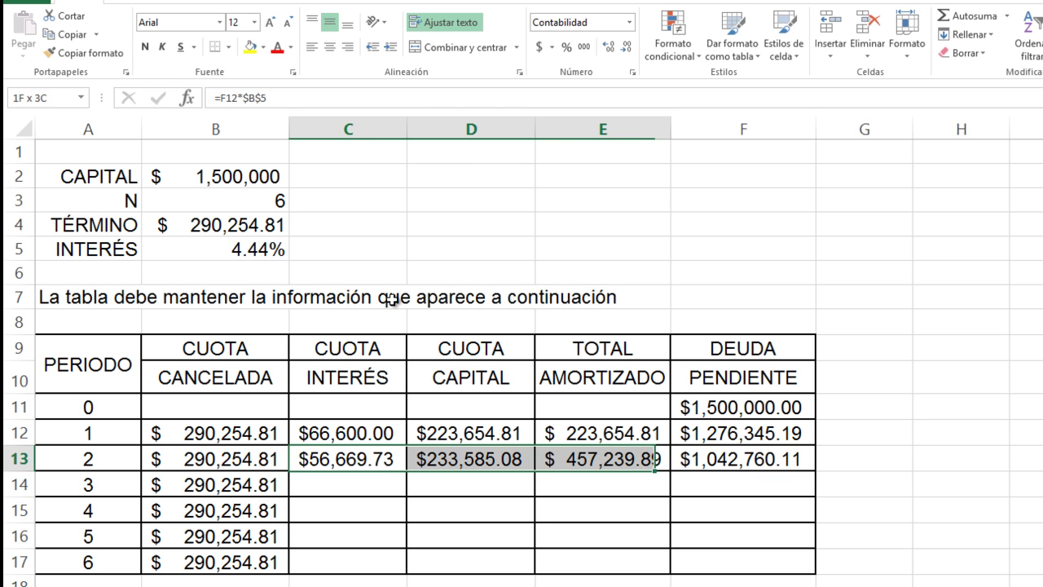
{"action": "key", "text": "ctrl+c"}
{"action": "key", "text": "Down"}
{"action": "key", "text": "shift+Down"}
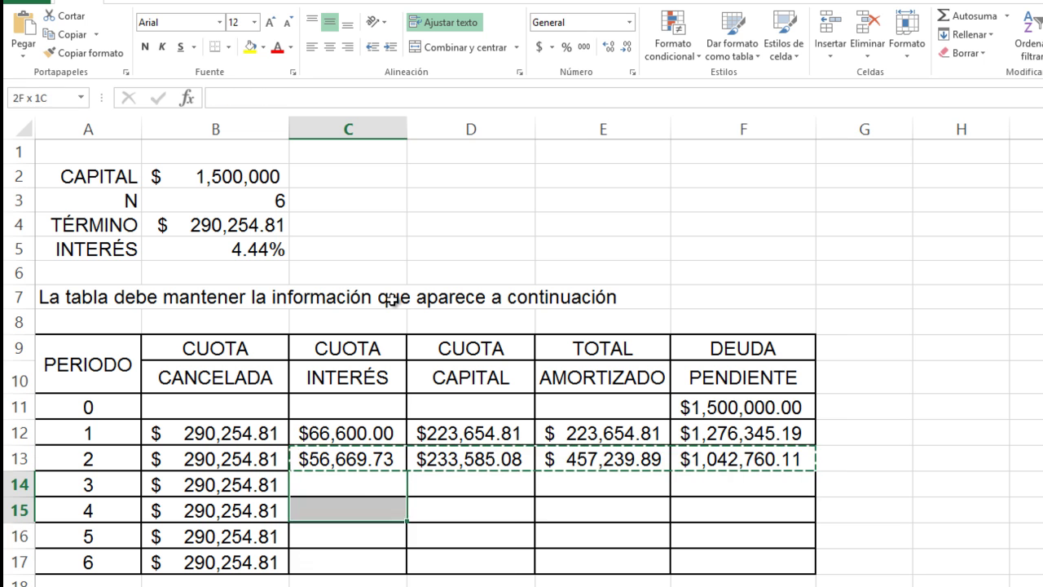
{"action": "key", "text": "shift+Down"}
{"action": "key", "text": "shift+Down"}
{"action": "key", "text": "shift+Right"}
{"action": "key", "text": "shift+Right"}
{"action": "key", "text": "shift+Right"}
{"action": "key", "text": "Return"}
Autofit the width of column E so the TOTAL AMORTIZADO amounts fit.
{"action": "key", "text": "Down"}
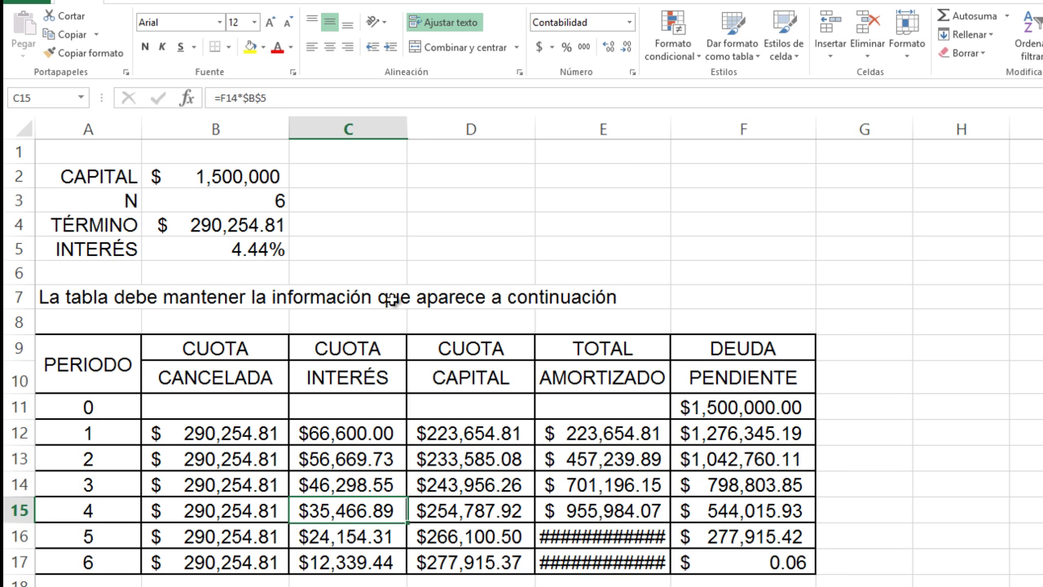
{"action": "double_click", "coordinate": [666, 119]}
{"action": "left_click", "coordinate": [621, 515]}
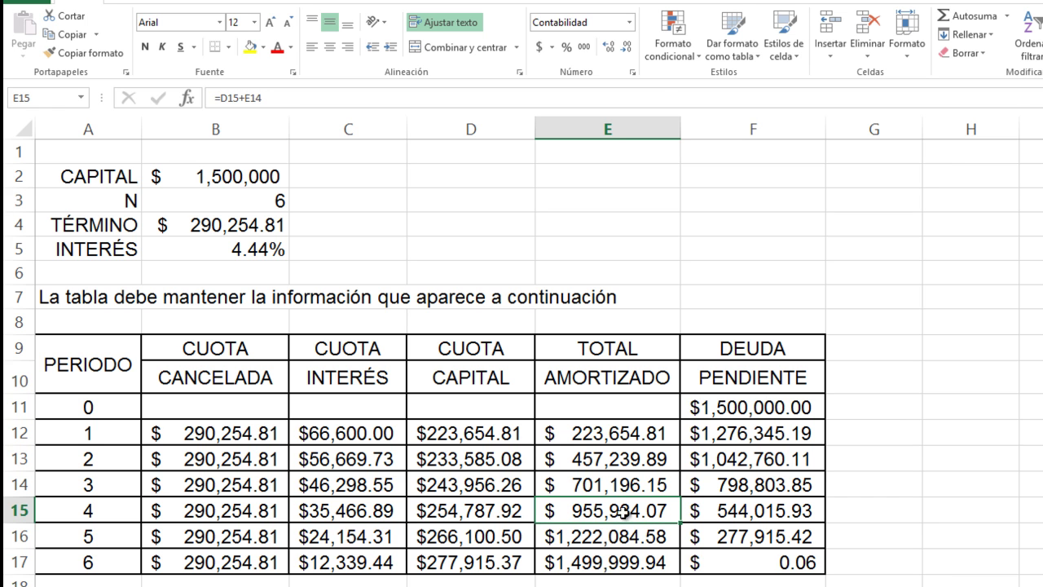
Review the CUOTA INTERÉS amounts and formulas in C12:C17 from period to period.
{"action": "left_click", "coordinate": [346, 435]}
{"action": "key", "text": "Down"}
{"action": "key", "text": "Down"}
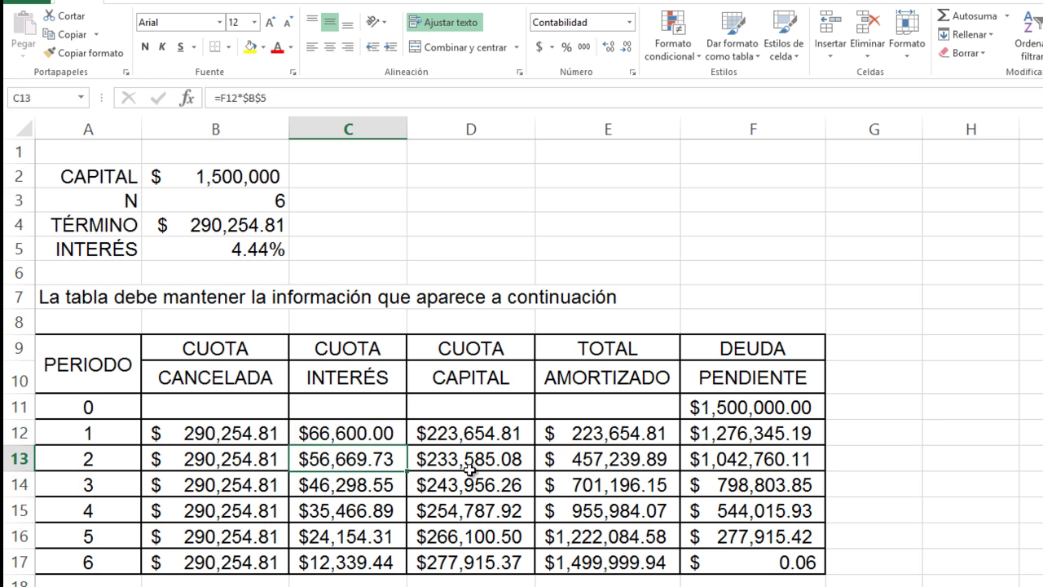
{"action": "key", "text": "Up"}
{"action": "key", "text": "Up"}
{"action": "key", "text": "Down"}
{"action": "key", "text": "Down"}
{"action": "key", "text": "Down"}
{"action": "key", "text": "Down"}
{"action": "key", "text": "Down"}
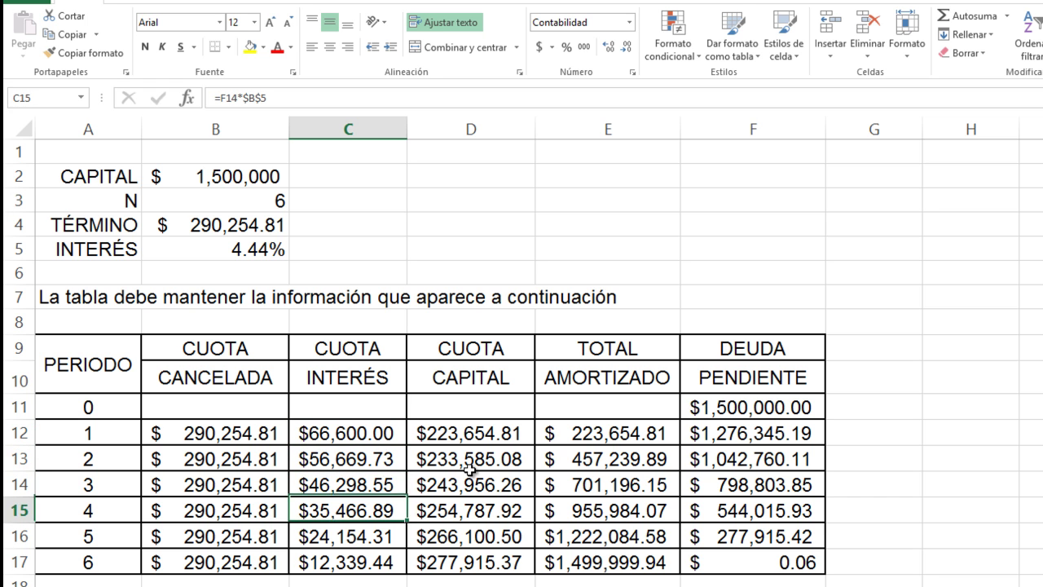
{"action": "key", "text": "Up"}
{"action": "key", "text": "Up"}
{"action": "key", "text": "Up"}
{"action": "key", "text": "Up"}
{"action": "key", "text": "Up"}
Review the CUOTA CAPITAL amounts and formulas in D12:D17 for periods 1 to 6.
{"action": "key", "text": "Right"}
{"action": "key", "text": "Left"}
{"action": "key", "text": "Right"}
{"action": "key", "text": "Down"}
{"action": "key", "text": "Down"}
{"action": "key", "text": "Down"}
{"action": "key", "text": "Down"}
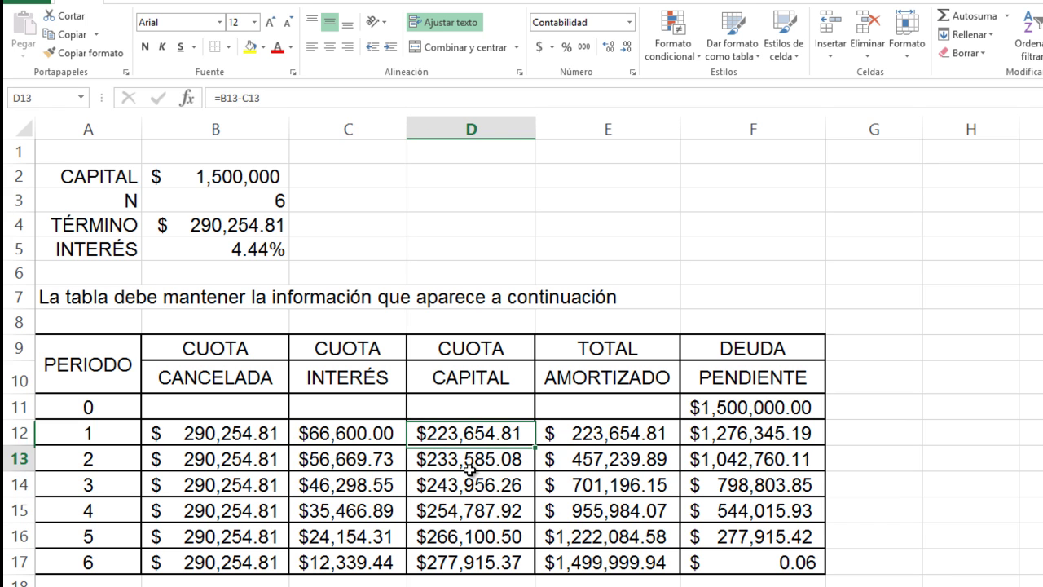
{"action": "key", "text": "Down"}
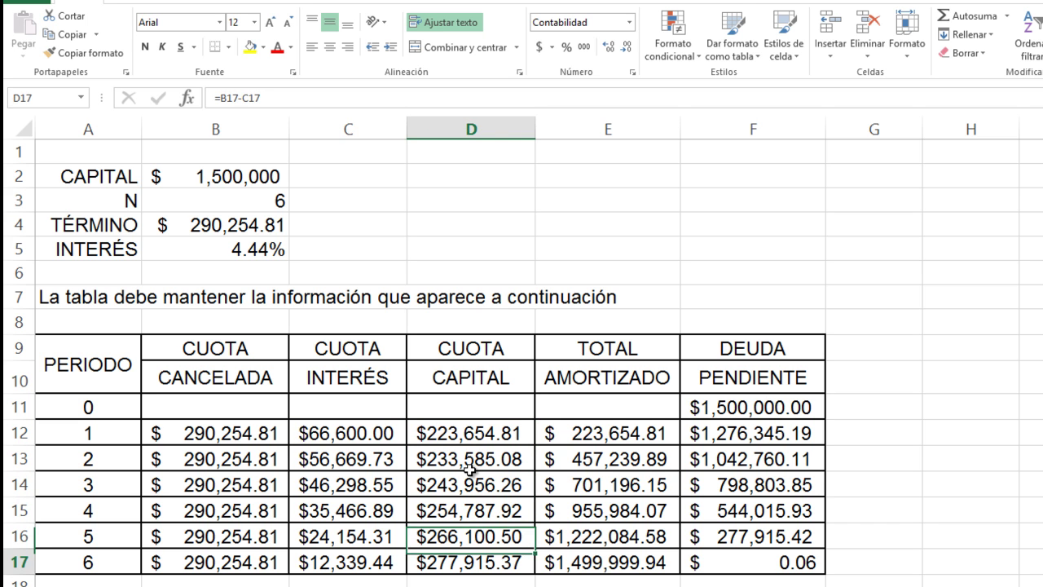
Compare how CUOTA INTERÉS and CUOTA CAPITAL change across the six periods.
{"action": "key", "text": "Left"}
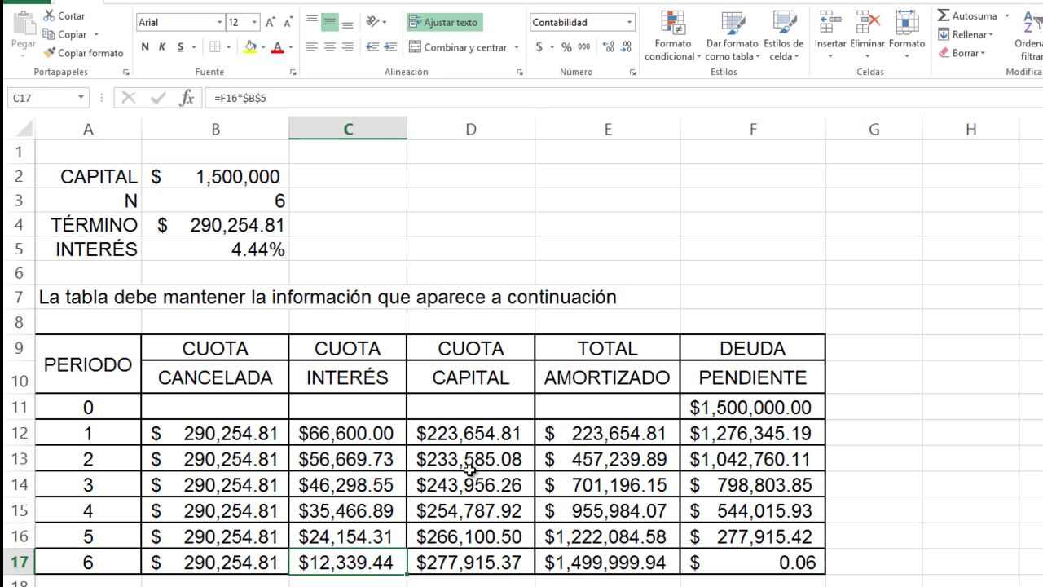
{"action": "key", "text": "Up"}
{"action": "key", "text": "Up"}
{"action": "key", "text": "Up"}
{"action": "key", "text": "Up"}
{"action": "key", "text": "Up"}
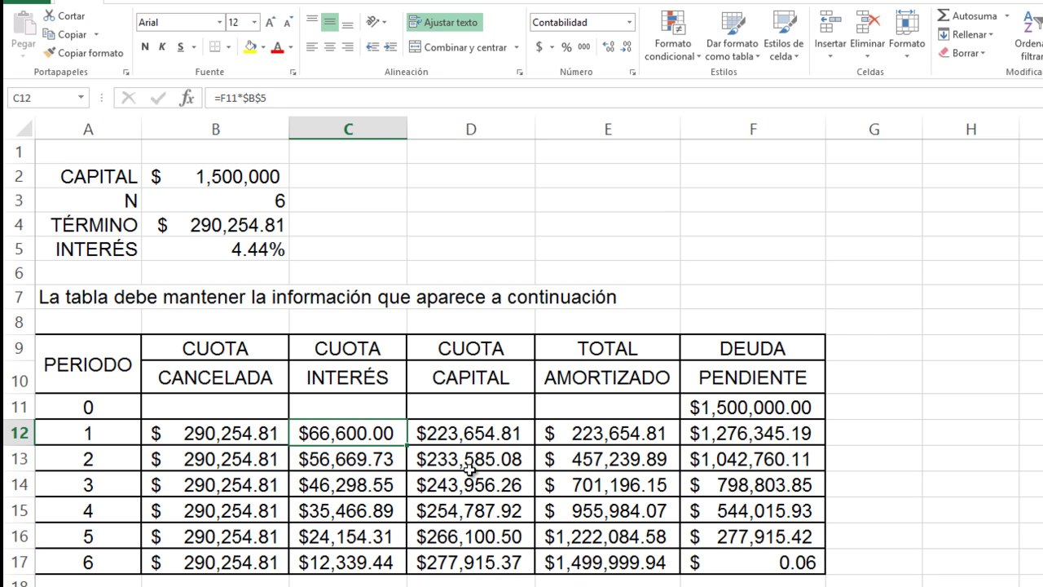
{"action": "key", "text": "Down"}
{"action": "key", "text": "Down"}
{"action": "key", "text": "Down"}
{"action": "key", "text": "Down"}
{"action": "key", "text": "Down"}
{"action": "key", "text": "Up"}
{"action": "key", "text": "Up"}
{"action": "key", "text": "Up"}
{"action": "key", "text": "Up"}
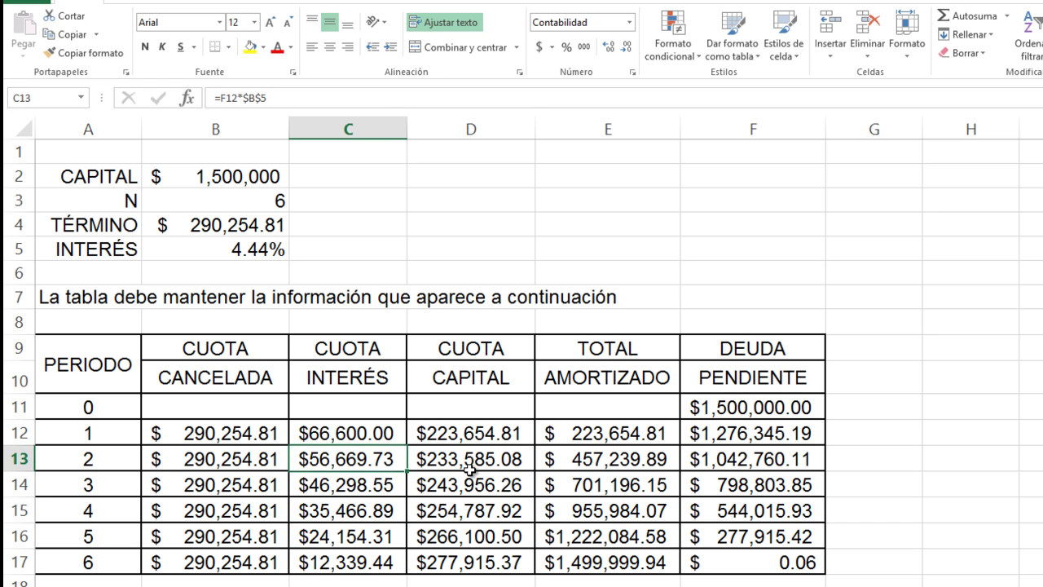
{"action": "key", "text": "Up"}
{"action": "key", "text": "Right"}
{"action": "key", "text": "Down"}
{"action": "key", "text": "Down"}
{"action": "key", "text": "Down"}
{"action": "key", "text": "Down"}
{"action": "key", "text": "Down"}
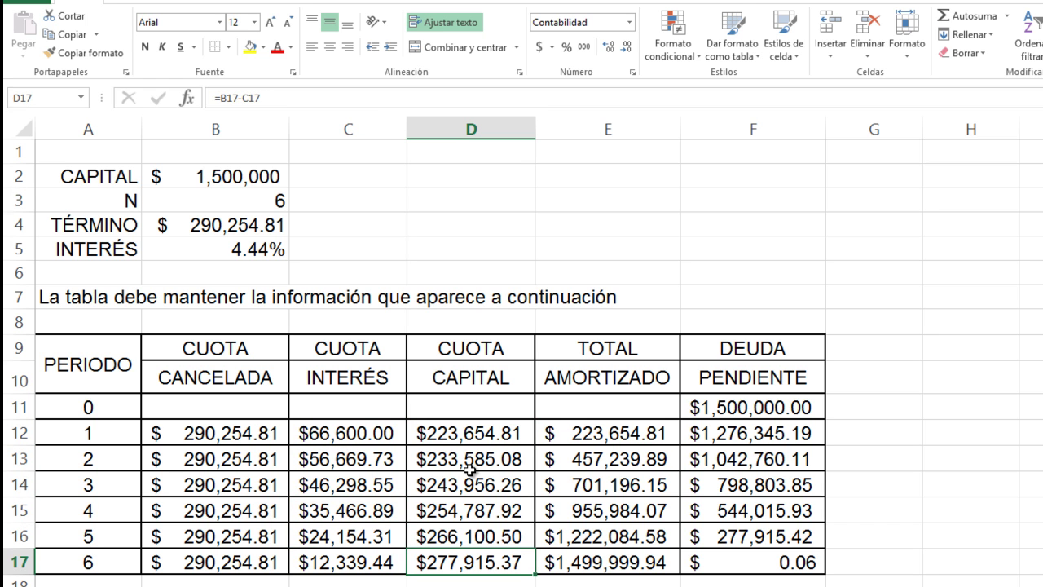
{"action": "key", "text": "Up"}
{"action": "key", "text": "Up"}
{"action": "key", "text": "Up"}
{"action": "key", "text": "Up"}
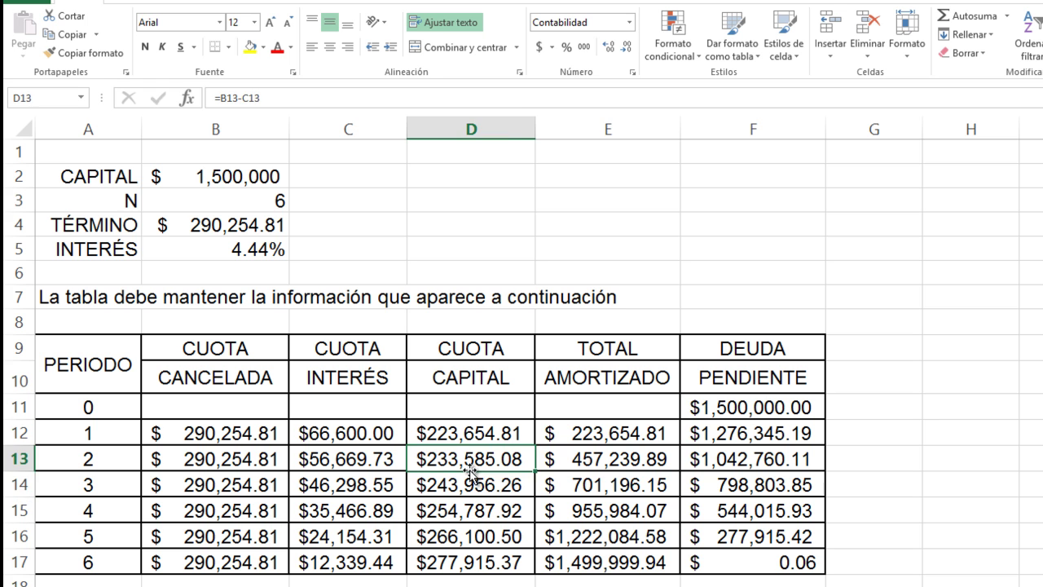
Examine how TOTAL AMORTIZADO accumulates in E12:E17 and check it against the final DEUDA PENDIENTE in F17.
{"action": "key", "text": "Right"}
{"action": "key", "text": "Up"}
{"action": "key", "text": "Down"}
{"action": "key", "text": "Down"}
{"action": "key", "text": "Down"}
{"action": "key", "text": "Down"}
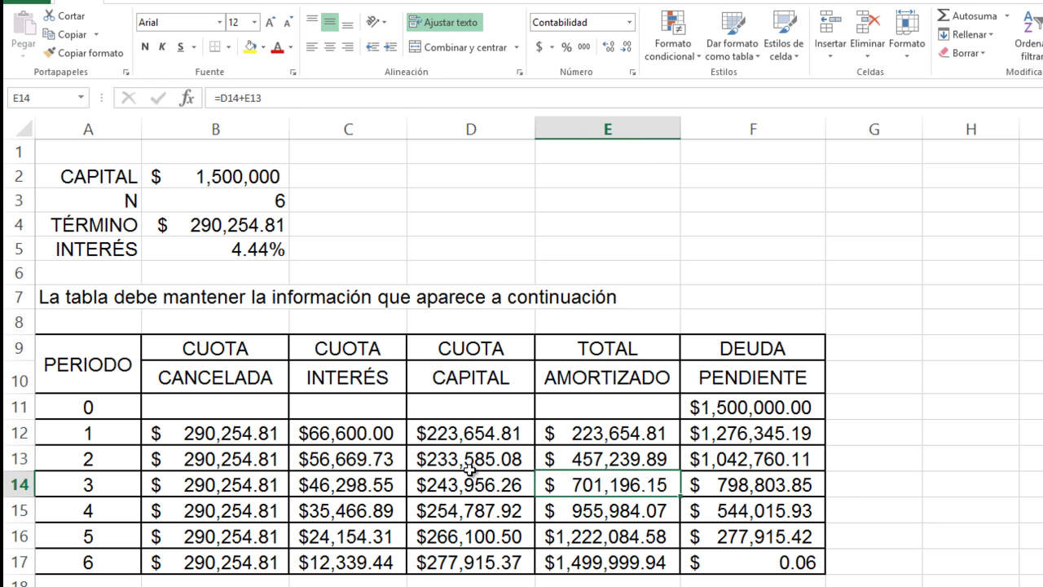
{"action": "key", "text": "Down"}
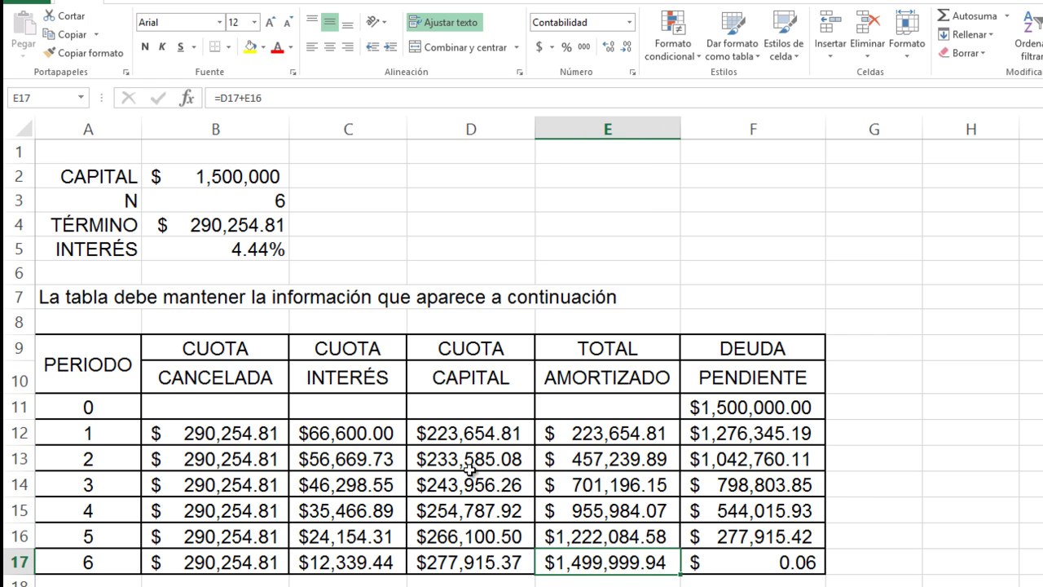
{"action": "key", "text": "Right"}
{"action": "key", "text": "Left"}
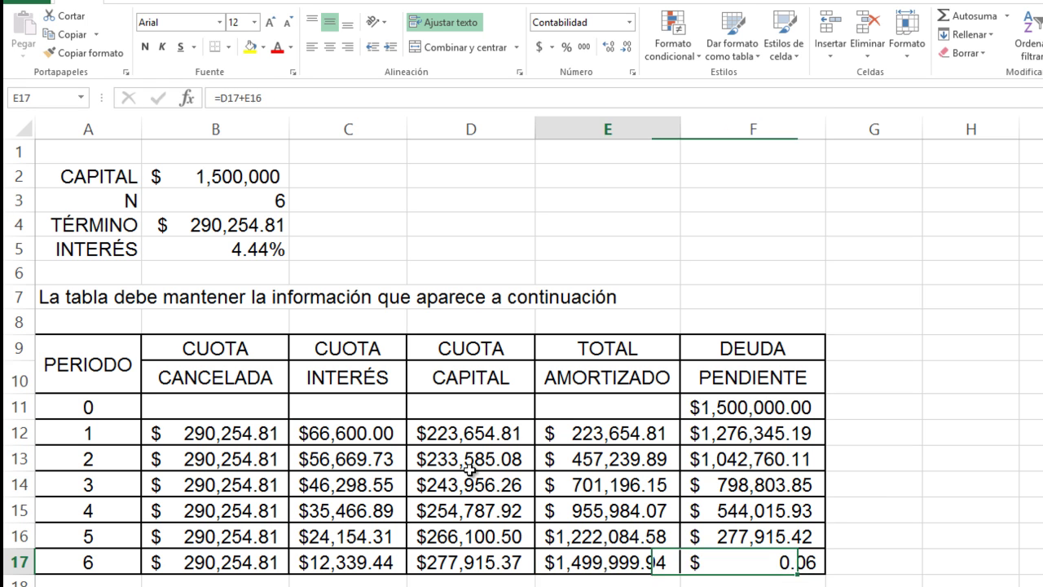
Check each column of the period 6 row, from PERIODO to DEUDA PENDIENTE.
{"action": "key", "text": "Home"}
{"action": "key", "text": "Right"}
{"action": "key", "text": "Right"}
{"action": "key", "text": "Right"}
{"action": "key", "text": "Right"}
{"action": "key", "text": "Right"}
{"action": "key", "text": "Right"}
{"action": "key", "text": "Left"}
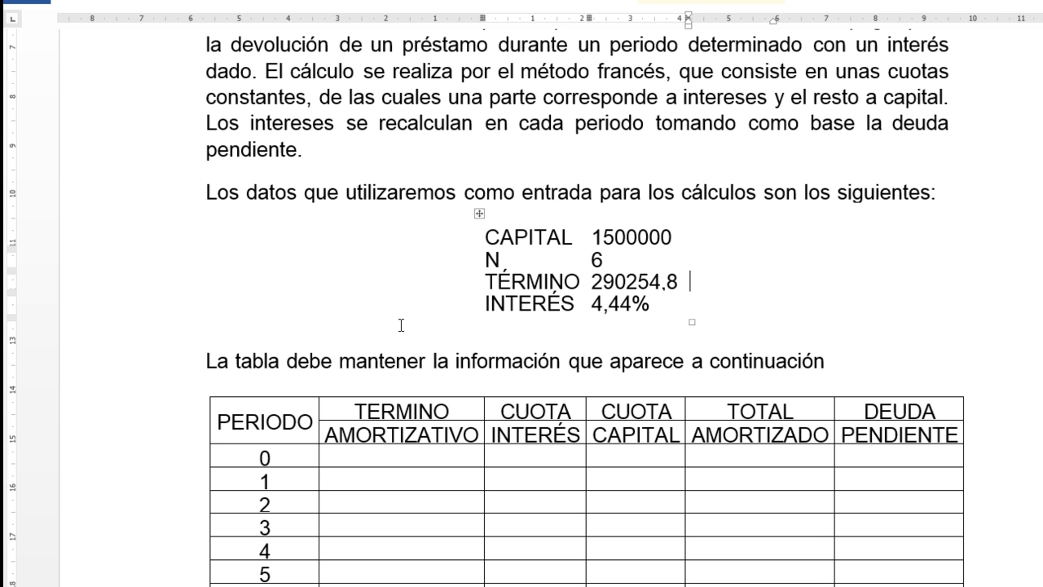
Reread the EJERCICIO 08 statement and its input data in the Word document.
{"action": "scroll", "coordinate": [401, 325], "scroll_direction": "up", "scroll_amount": 1}
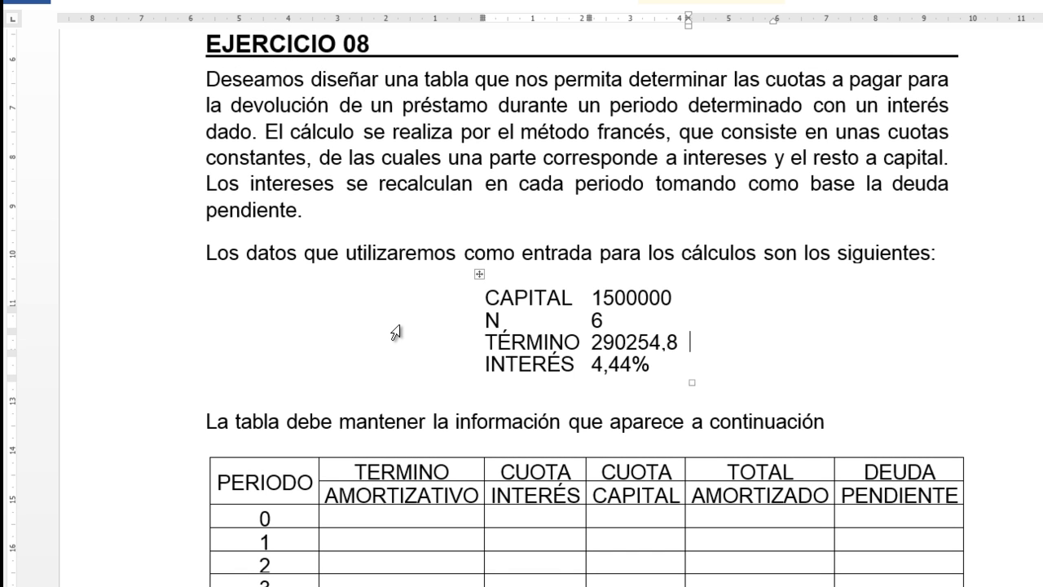
{"action": "scroll", "coordinate": [401, 325], "scroll_direction": "down", "scroll_amount": 1}
{"action": "scroll", "coordinate": [401, 325], "scroll_direction": "up", "scroll_amount": 1}
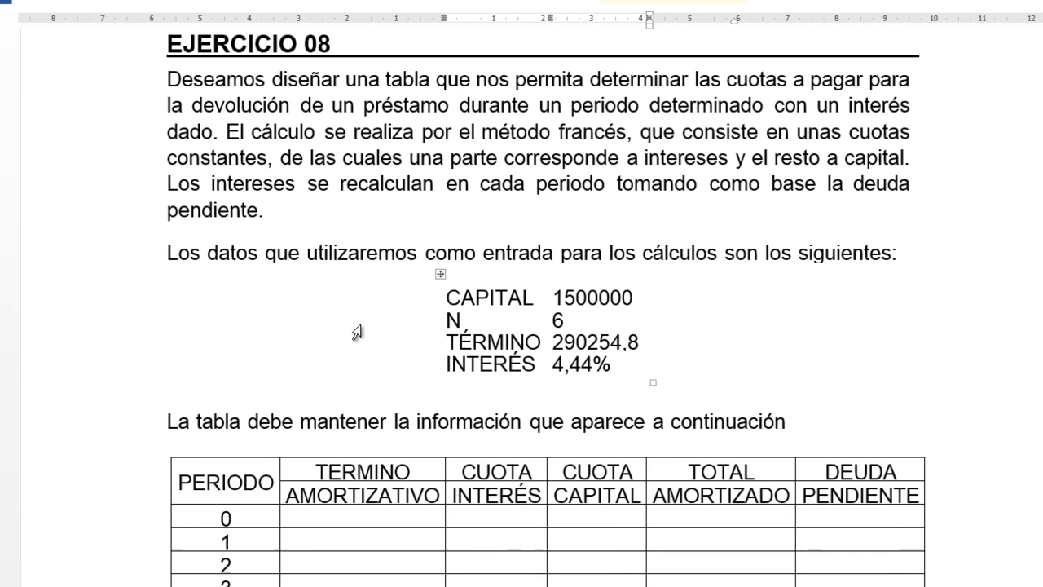
{"action": "scroll", "coordinate": [1035, 90], "scroll_direction": "up", "scroll_amount": 1}
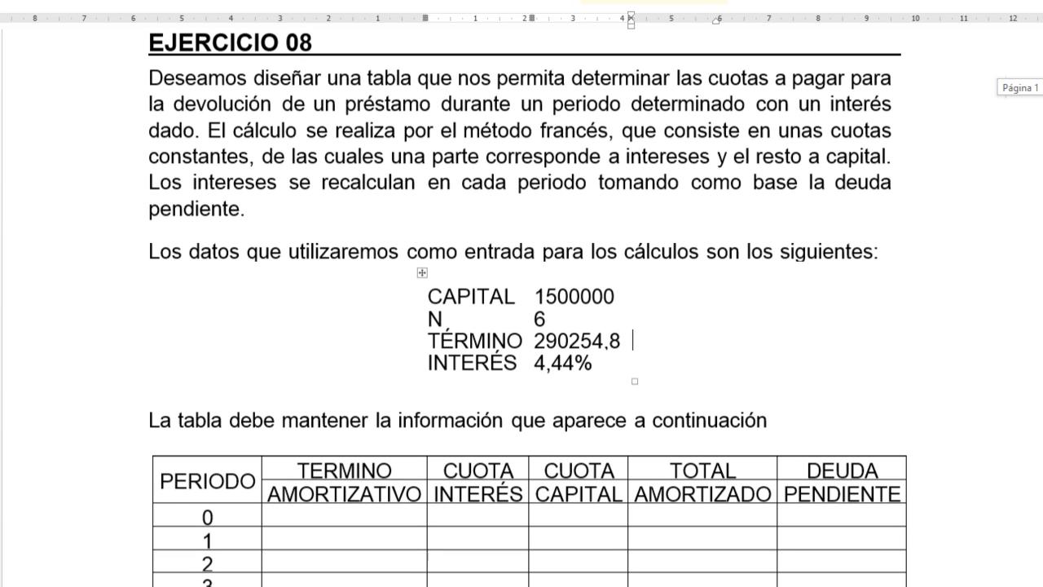
{"action": "scroll", "coordinate": [1034, 90], "scroll_direction": "down", "scroll_amount": 1}
{"action": "left_click", "coordinate": [936, 277]}
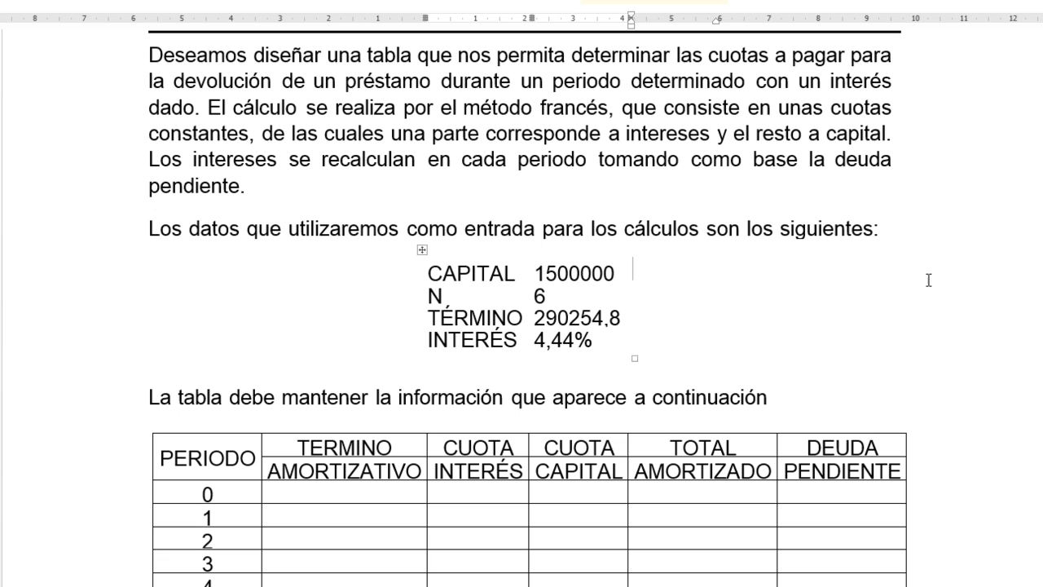
Go to EJERCICIO 10 in the Word document and read its data and tasks, selecting the words "análisis de regresión".
{"action": "scroll", "coordinate": [696, 293], "scroll_direction": "down", "scroll_amount": 10}
{"action": "scroll", "coordinate": [698, 294], "scroll_direction": "down", "scroll_amount": 15}
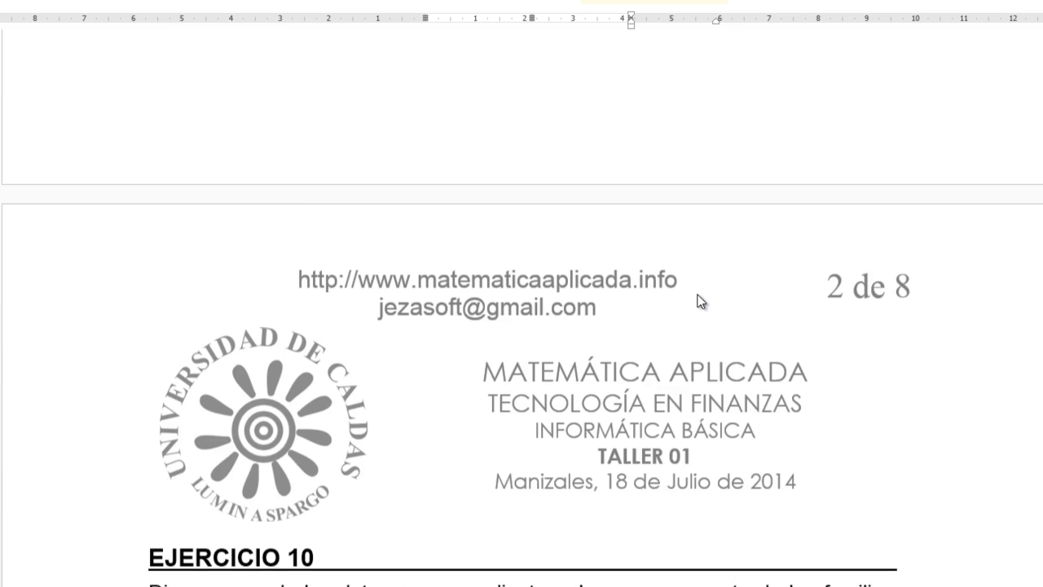
{"action": "scroll", "coordinate": [691, 294], "scroll_direction": "down", "scroll_amount": 1}
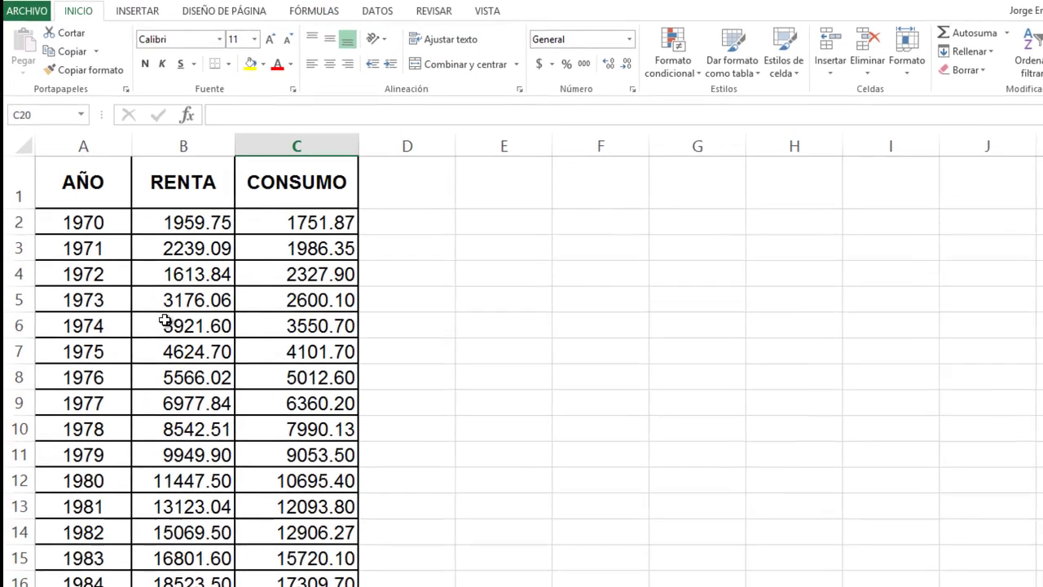
{"action": "left_click", "coordinate": [130, 240]}
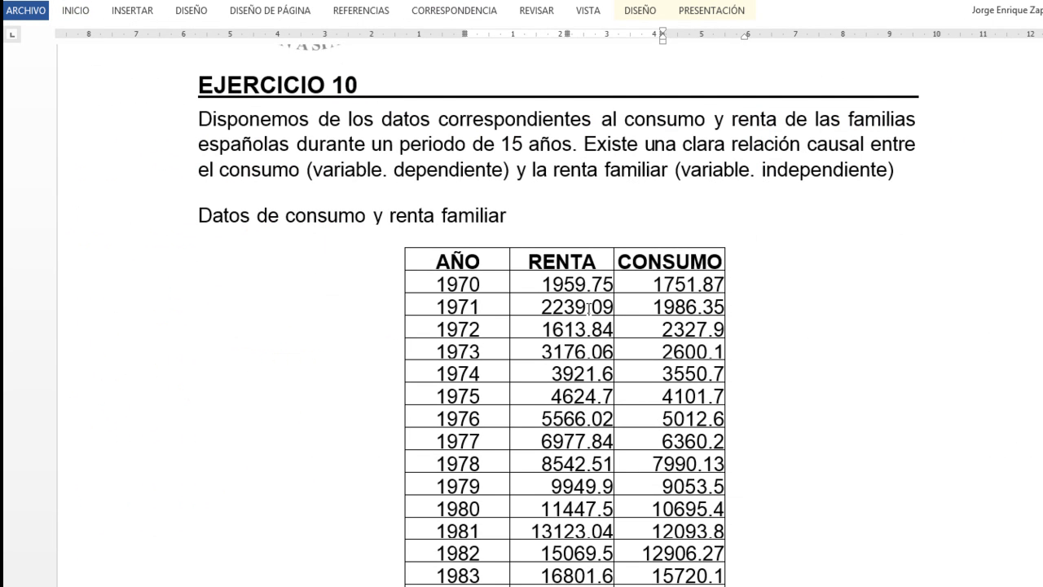
{"action": "scroll", "coordinate": [588, 308], "scroll_direction": "down", "scroll_amount": 5}
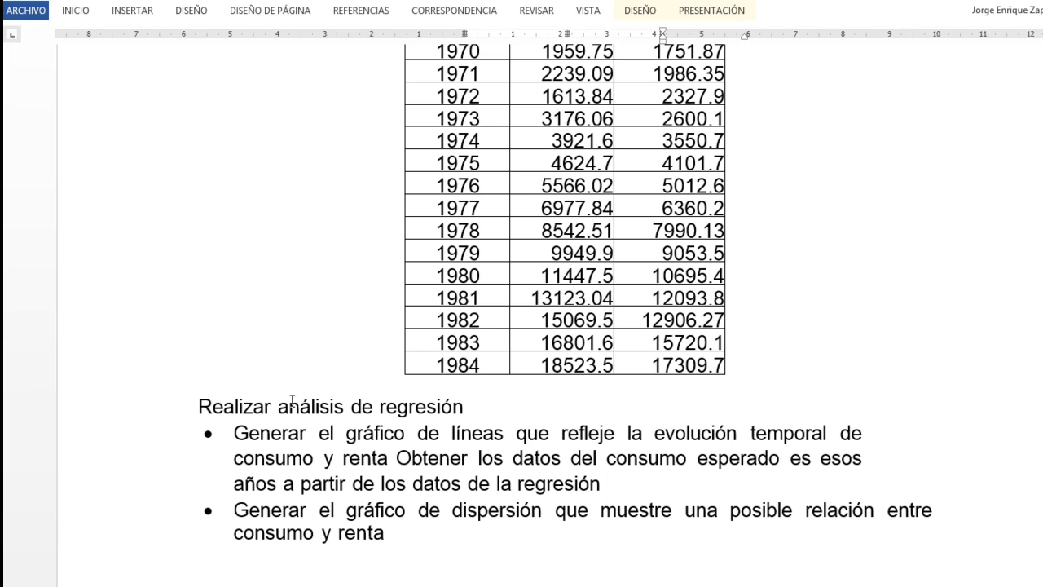
{"action": "left_click_drag", "start_coordinate": [278, 405], "coordinate": [461, 412]}
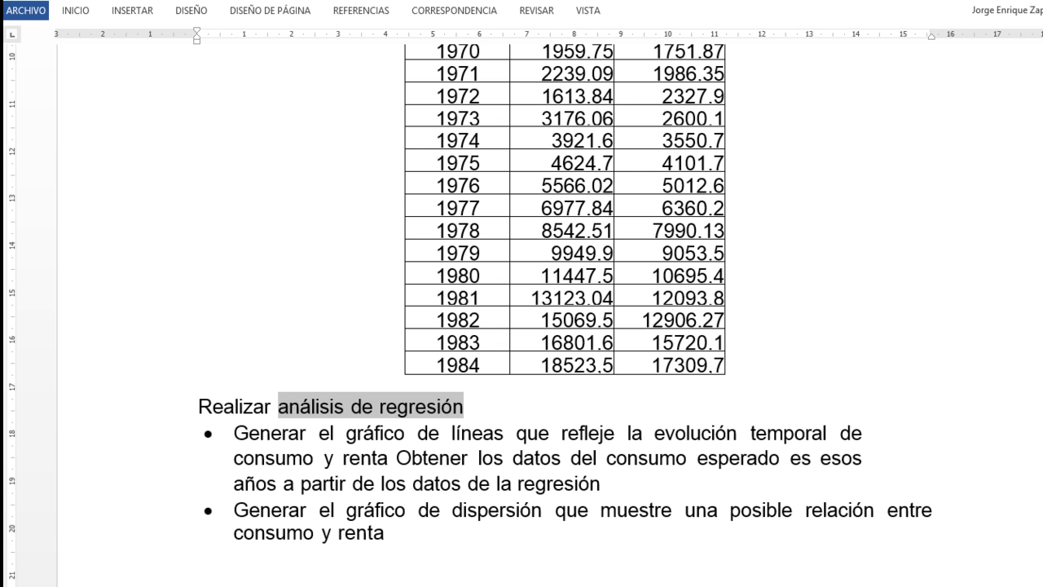
Switch to the Excel sheet with the Exercise 10 data and compare the RENTA and CONSUMO variables.
{"action": "key", "text": "alt+Tab"}
{"action": "left_click", "coordinate": [217, 333]}
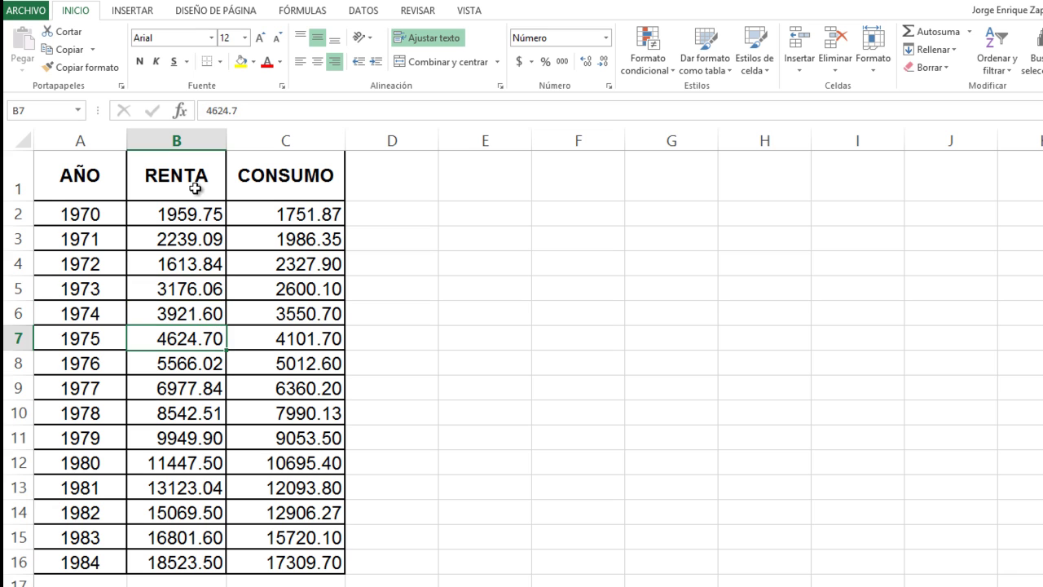
{"action": "left_click", "coordinate": [196, 185]}
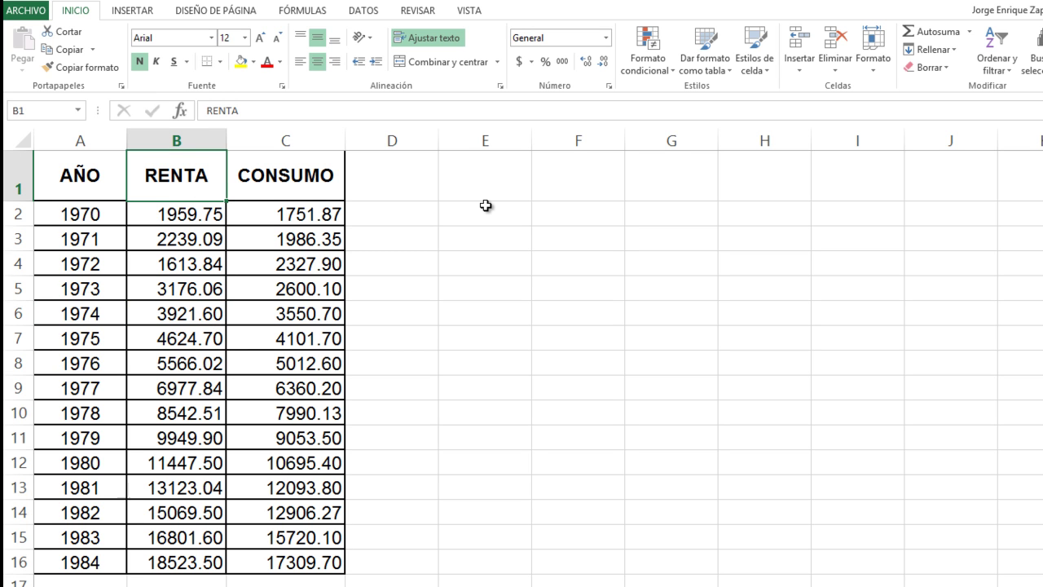
{"action": "key", "text": "Right"}
{"action": "key", "text": "Left"}
{"action": "key", "text": "Right"}
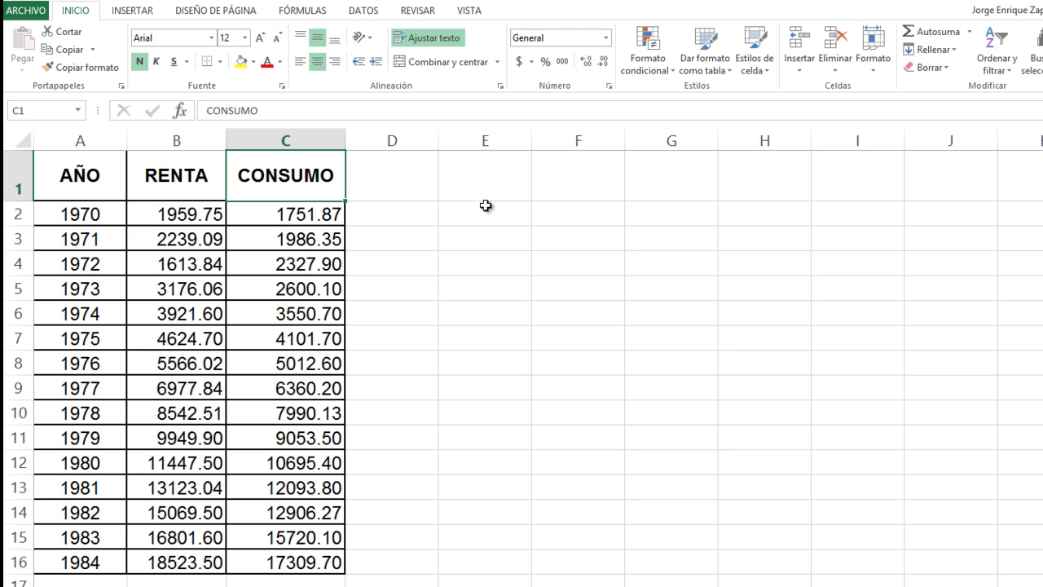
{"action": "key", "text": "Left"}
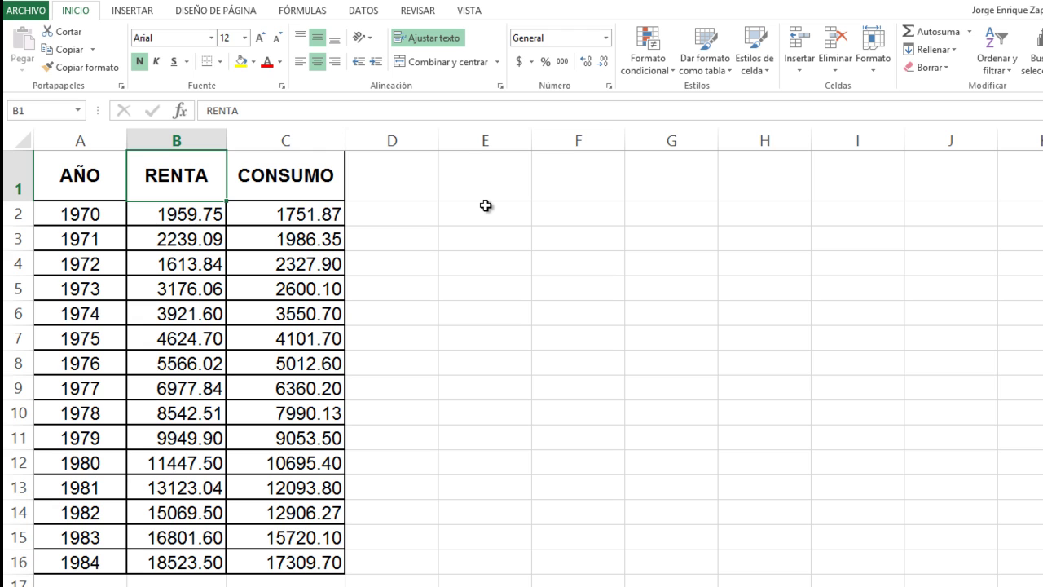
{"action": "key", "text": "Right"}
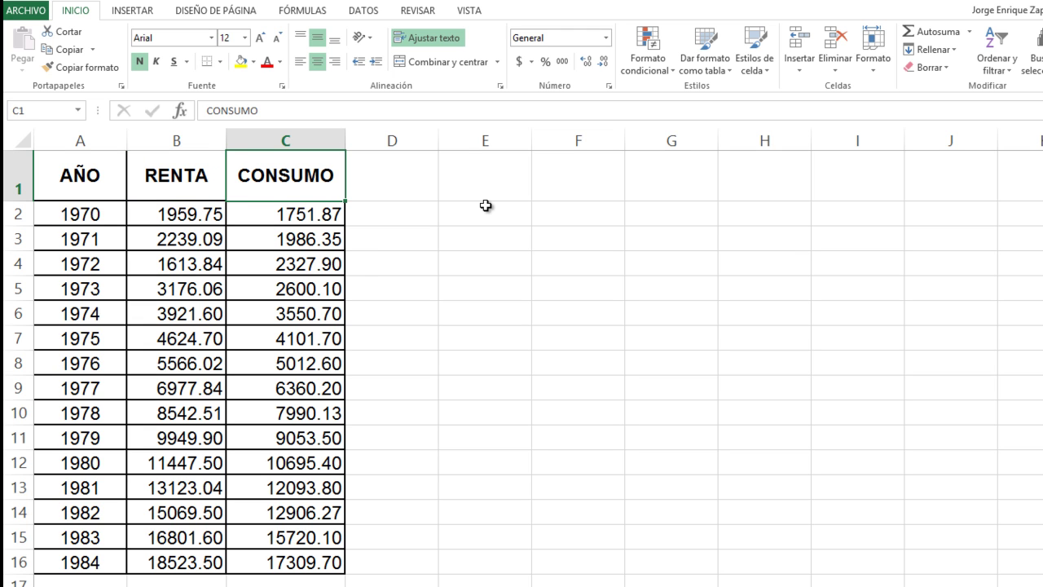
{"action": "key", "text": "Left"}
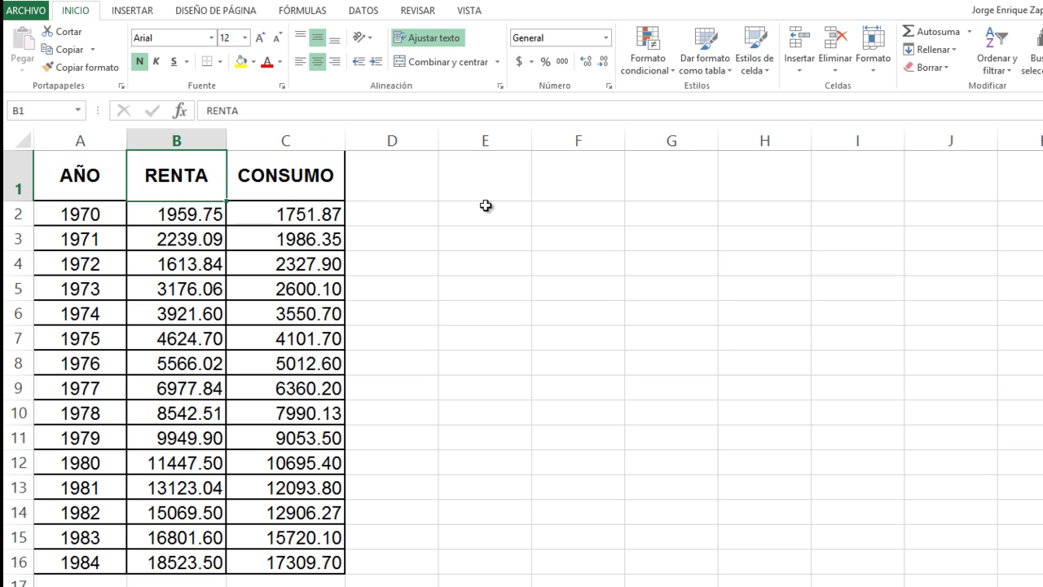
Recheck in the Exercise 10 statement which variable is independent and rename the RENTA header in Excel as "RENTA(x)".
{"action": "key", "text": "F2"}
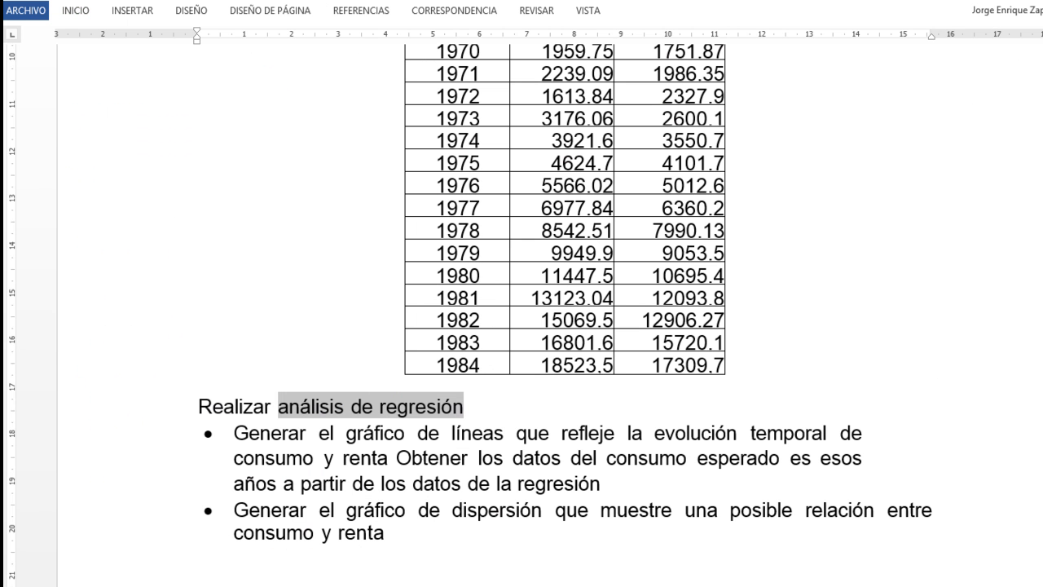
{"action": "scroll", "coordinate": [427, 492], "scroll_direction": "up", "scroll_amount": 10}
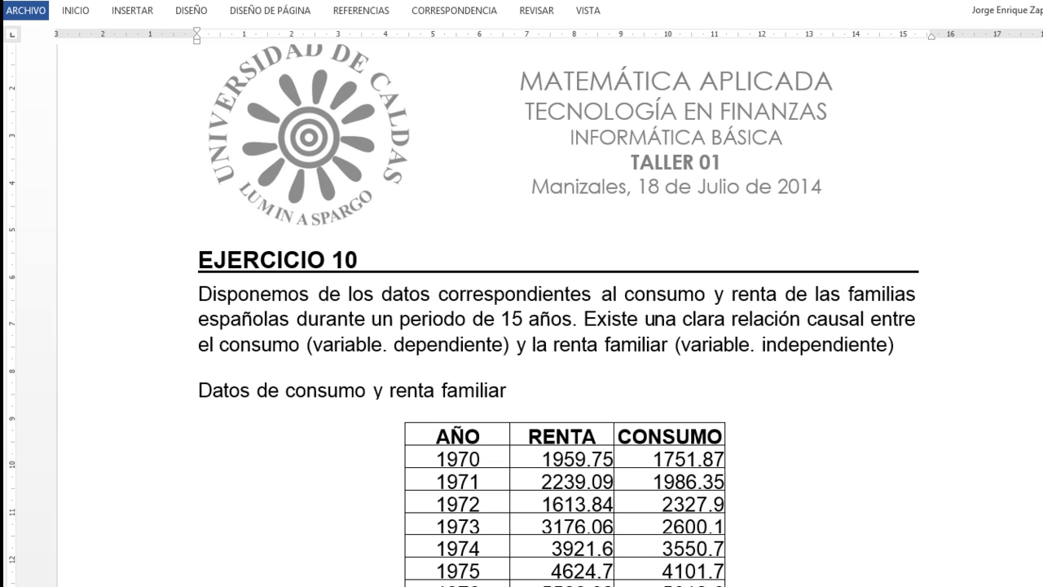
{"action": "key", "text": "alt+Tab"}
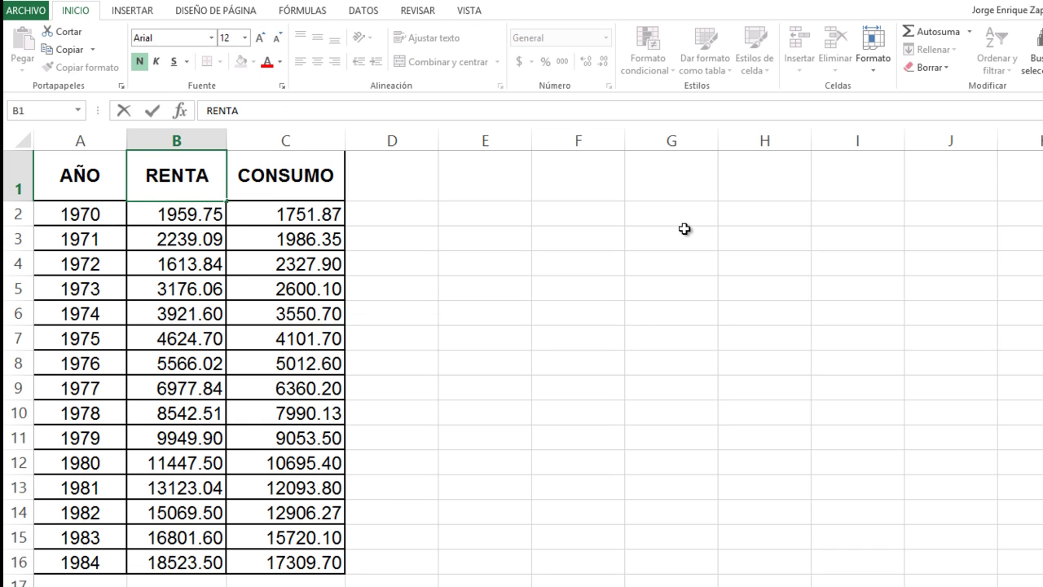
{"action": "type", "text": "(x"}
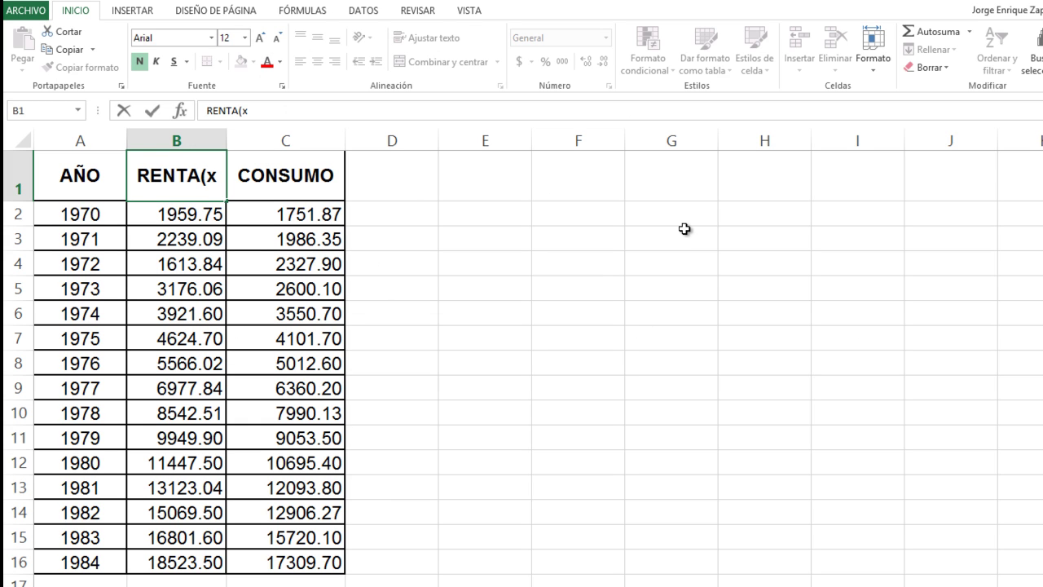
{"action": "type", "text": ")"}
{"action": "key", "text": "Tab"}
Rename the CONSUMO header as "CONSUMO(y)" and widen column C so the header fits on one line.
{"action": "key", "text": "F2"}
{"action": "type", "text": "(Y"}
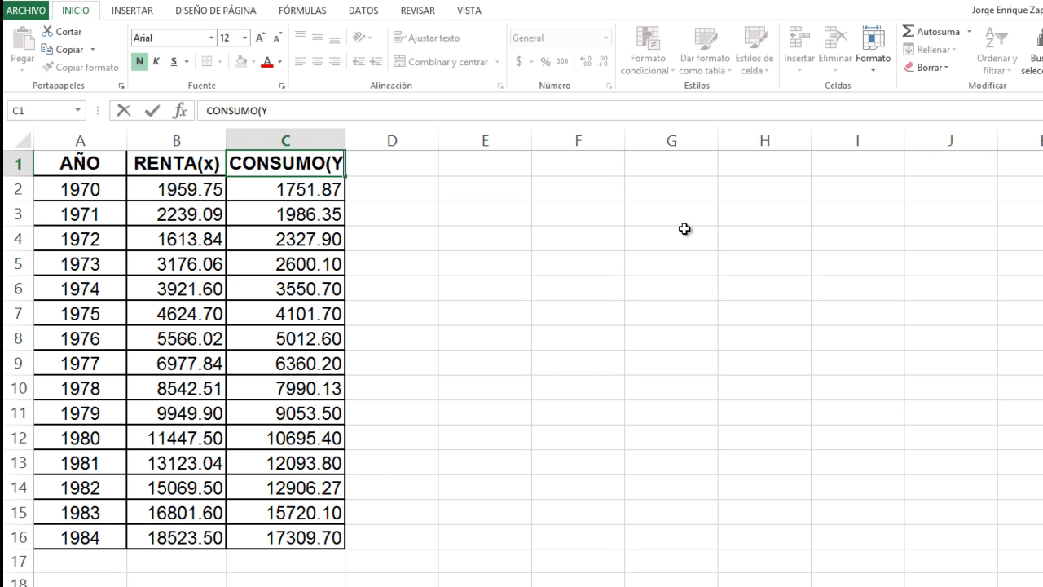
{"action": "type", "text": ")"}
{"action": "key", "text": "BackSpace"}
{"action": "key", "text": "BackSpace"}
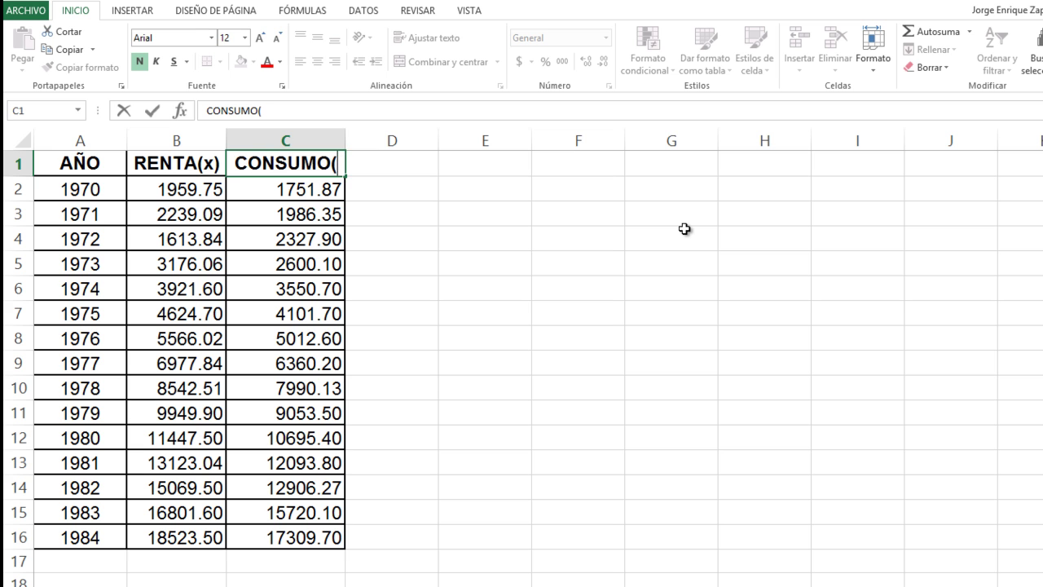
{"action": "type", "text": "Y)"}
{"action": "key", "text": "BackSpace"}
{"action": "key", "text": "BackSpace"}
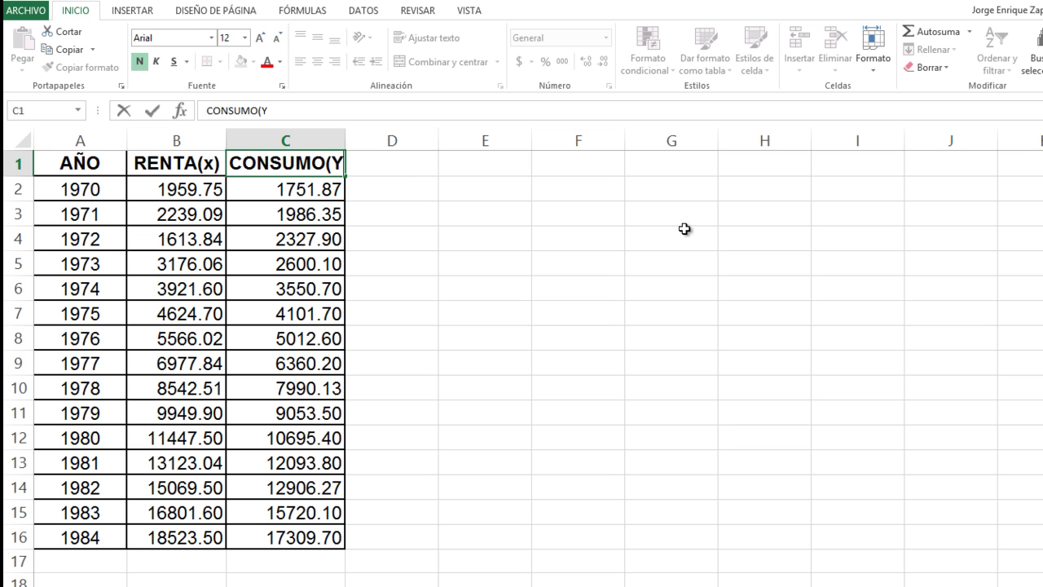
{"action": "type", "text": "y)"}
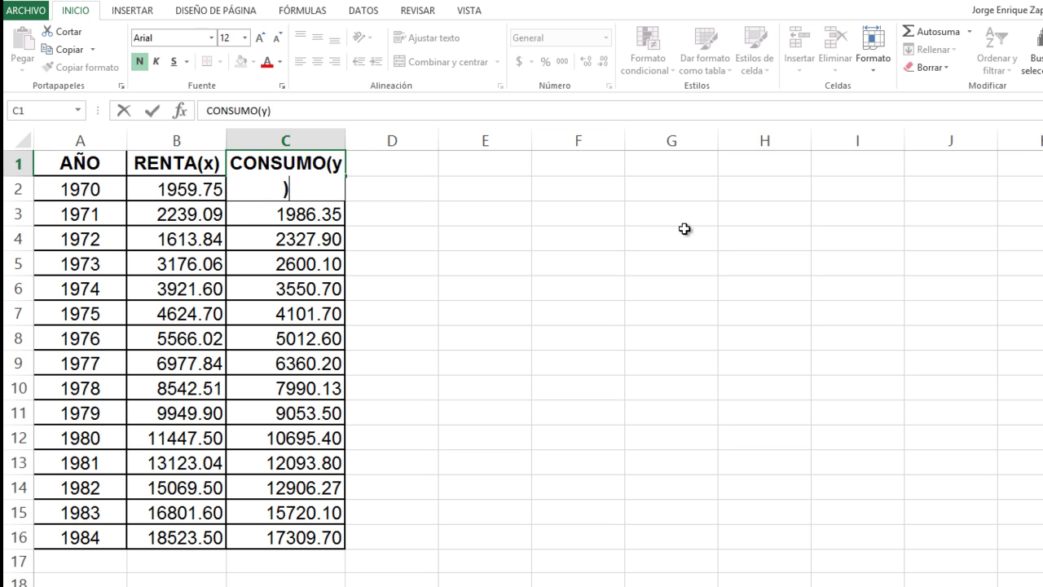
{"action": "key", "text": "Return"}
{"action": "key", "text": "Up"}
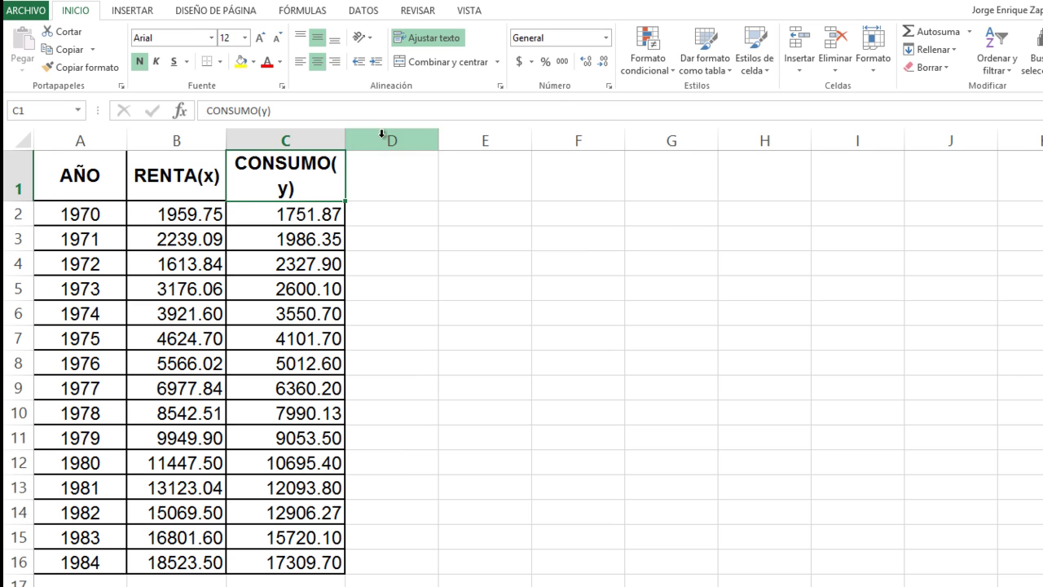
{"action": "left_click_drag", "start_coordinate": [345, 140], "coordinate": [359, 141]}
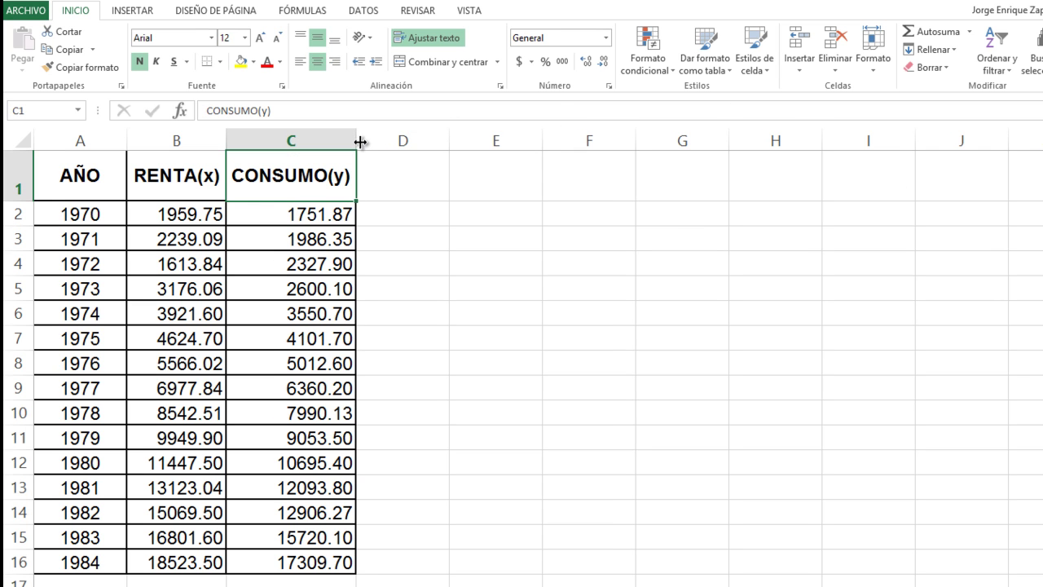
Enter the regression line equation "y=ax+b" as text in cell E2.
{"action": "left_click", "coordinate": [487, 188]}
{"action": "left_click", "coordinate": [479, 222]}
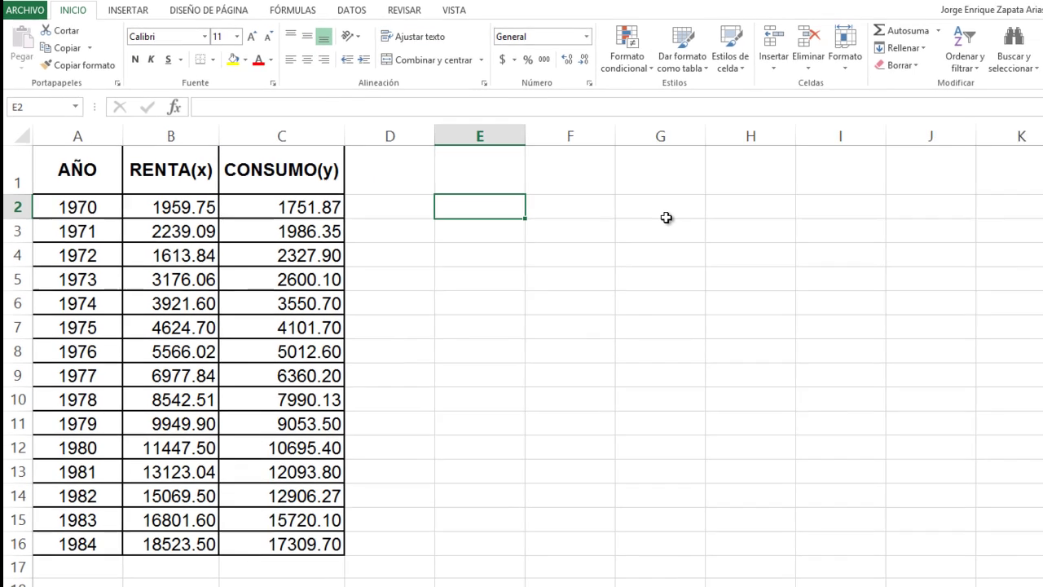
{"action": "type", "text": "y=ax+b"}
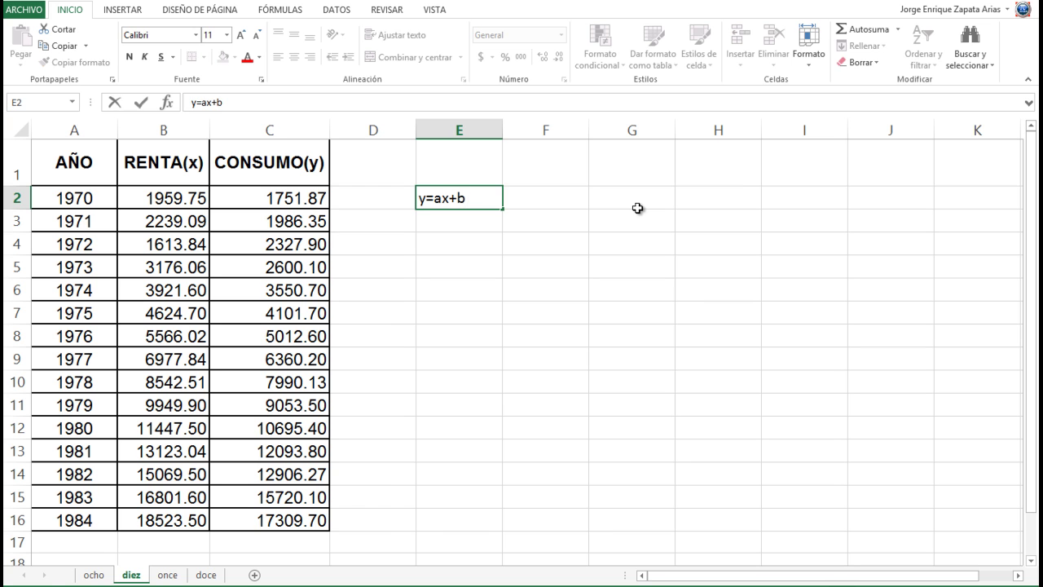
{"action": "key", "text": "Return"}
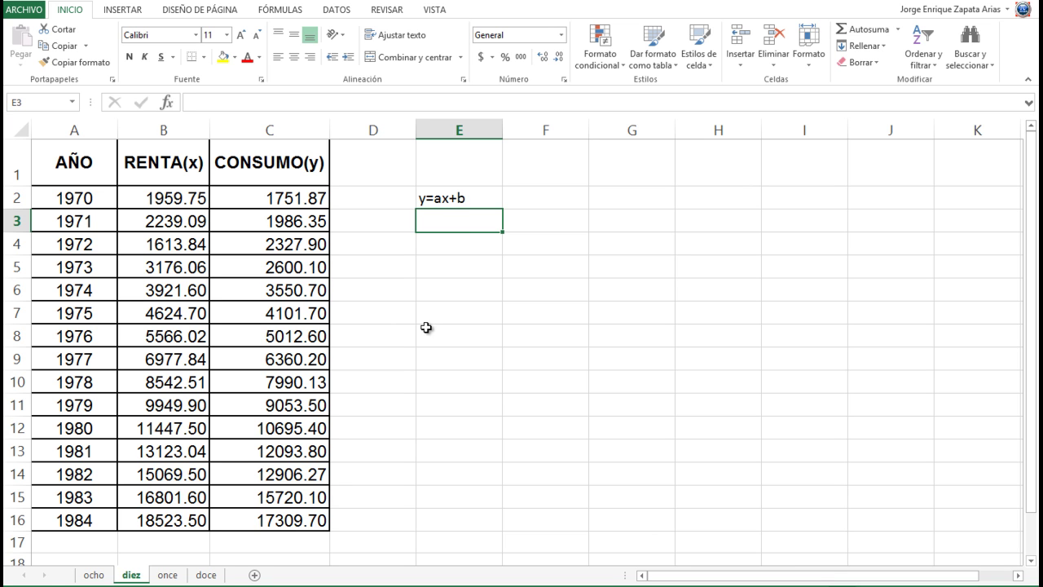
{"action": "left_click", "coordinate": [424, 242]}
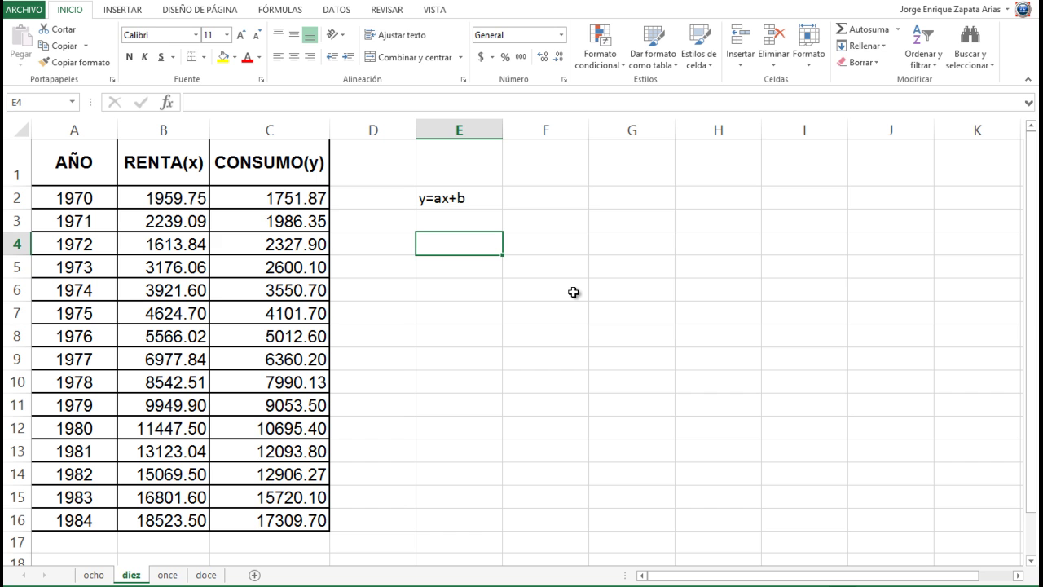
Enable the Excel add-in "Herramientas para análisis" through the program's add-in options.
{"action": "left_click", "coordinate": [33, 13]}
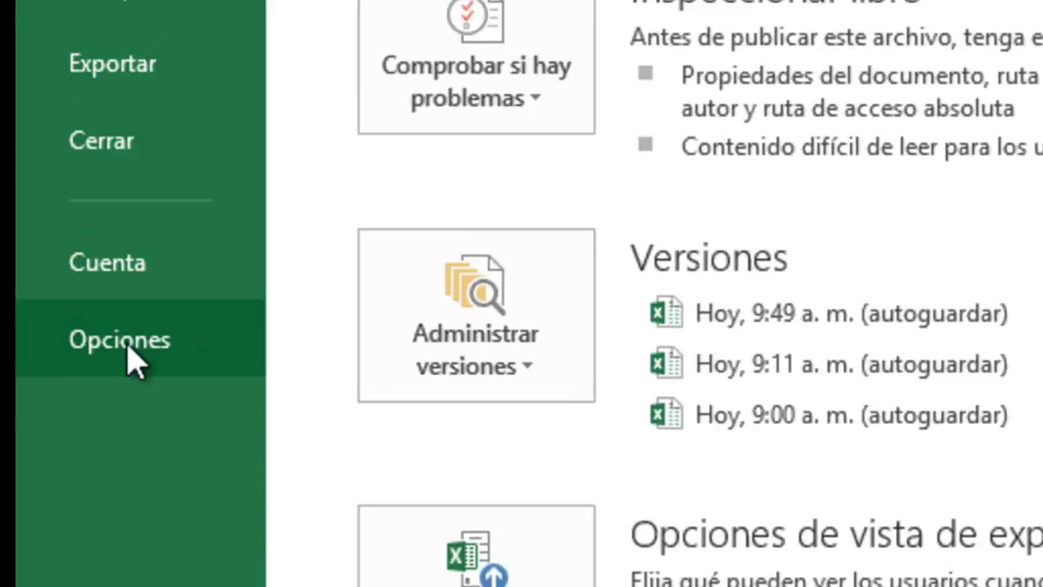
{"action": "left_click", "coordinate": [75, 528]}
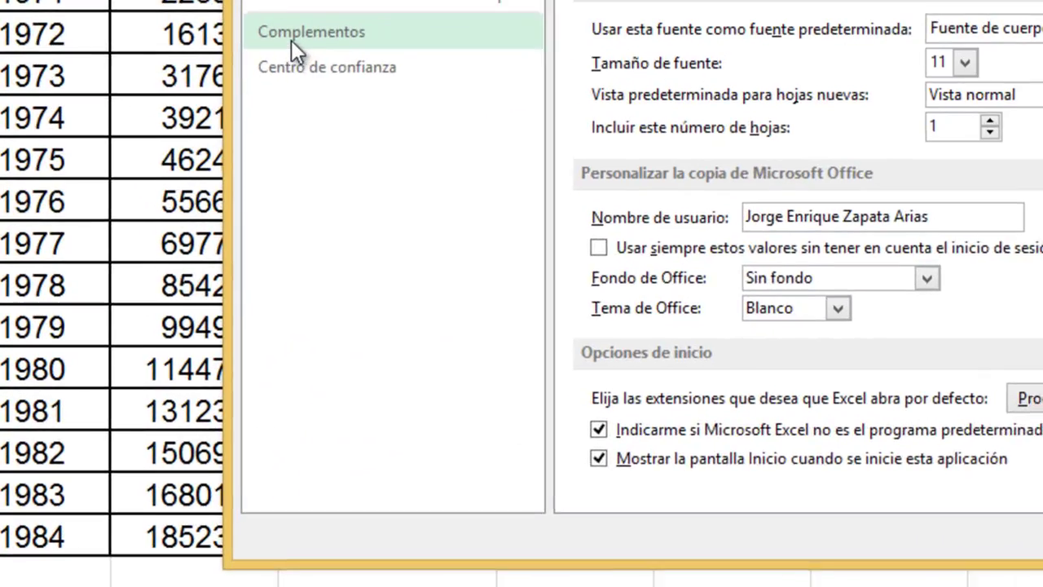
{"action": "left_click", "coordinate": [186, 239]}
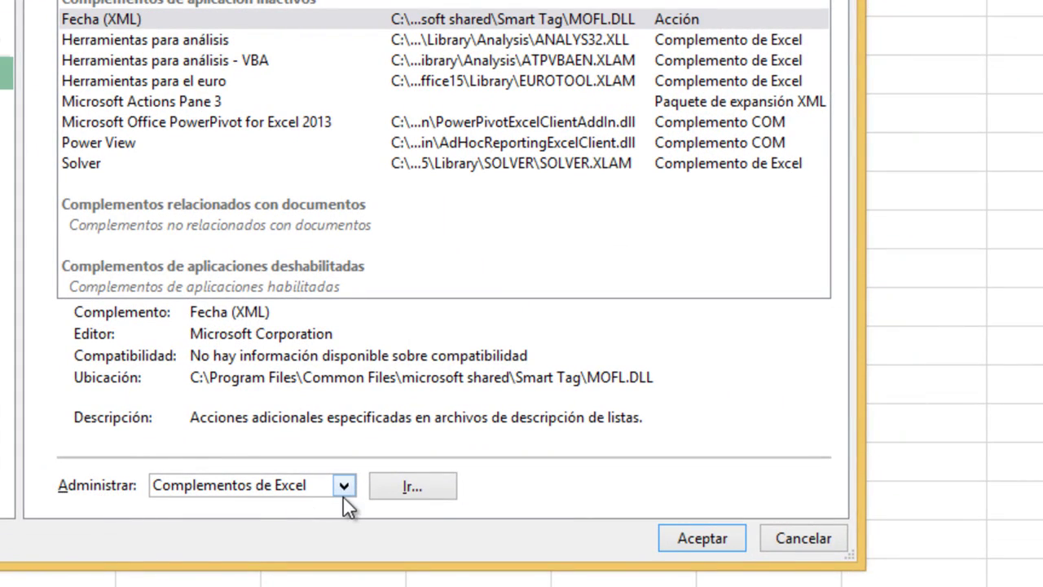
{"action": "left_click", "coordinate": [423, 484]}
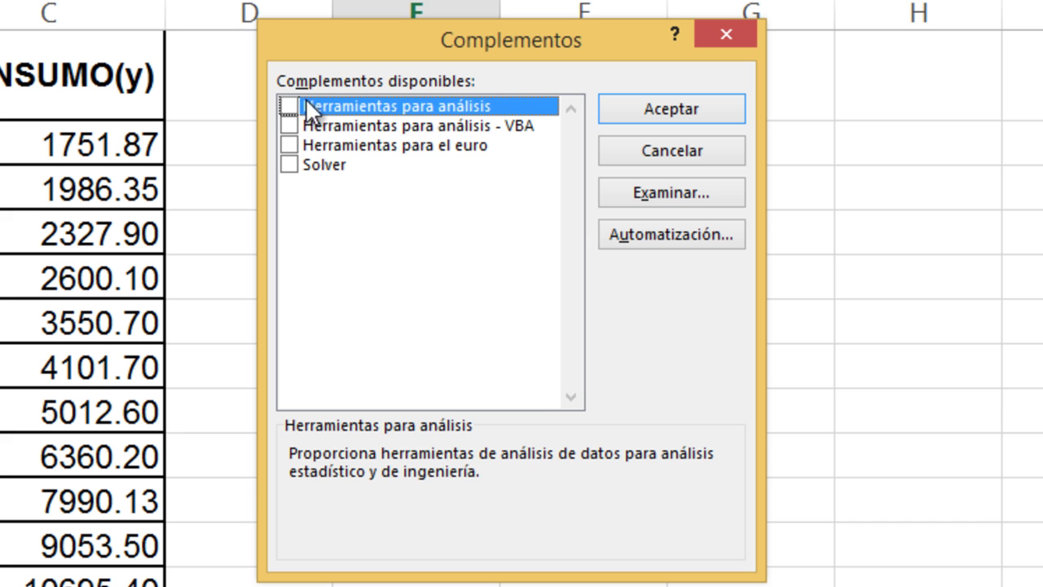
{"action": "left_click", "coordinate": [660, 107]}
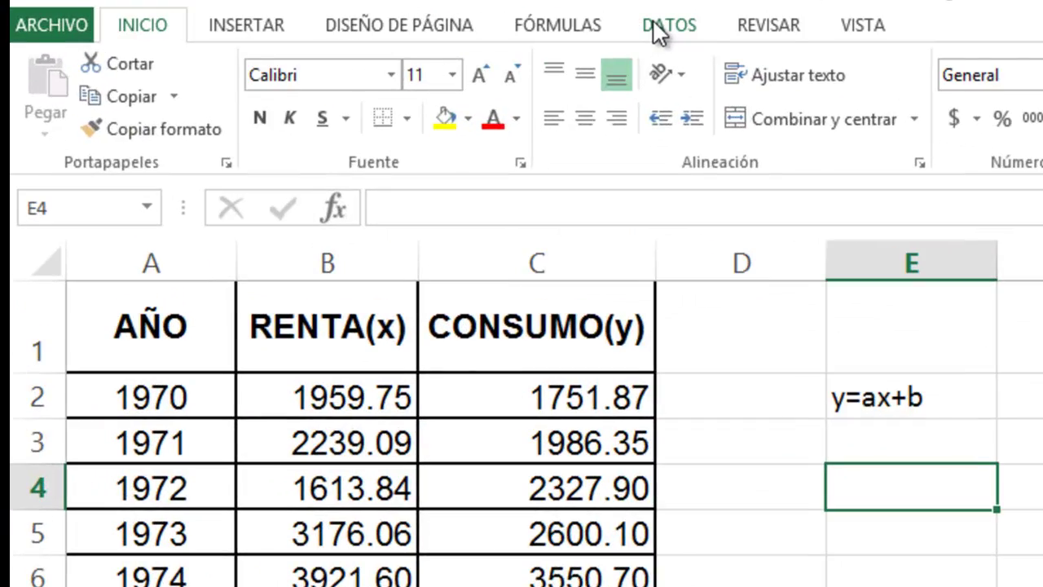
Review the CONSUMO(y) values and the RENTA(x) values that feed the regression.
{"action": "left_click", "coordinate": [358, 13]}
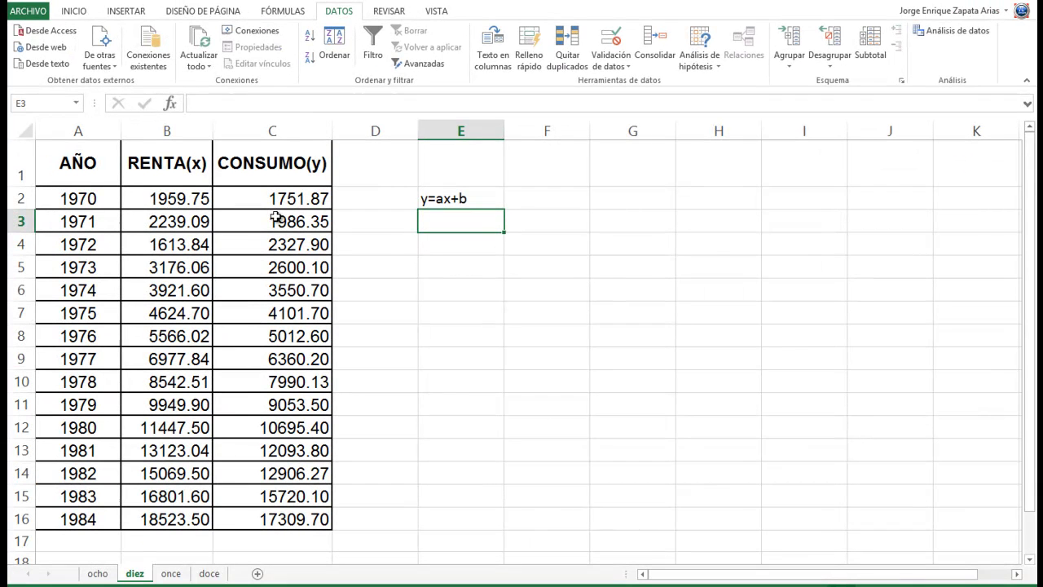
{"action": "left_click_drag", "start_coordinate": [261, 195], "coordinate": [277, 495]}
{"action": "left_click_drag", "start_coordinate": [156, 189], "coordinate": [146, 496]}
{"action": "left_click", "coordinate": [431, 270]}
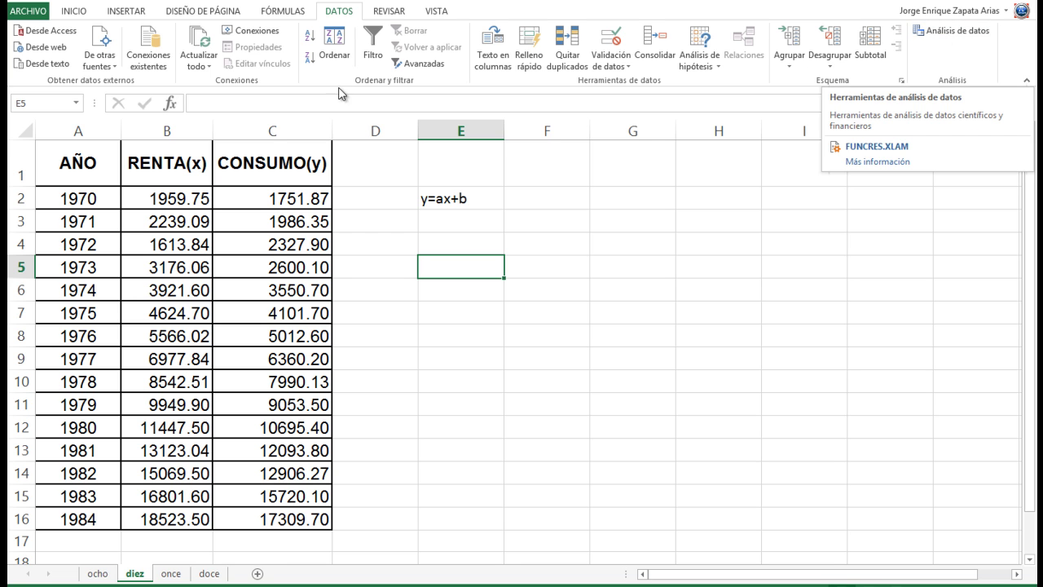
Start the Regresión function from the data analysis tools.
{"action": "left_click", "coordinate": [956, 33]}
{"action": "left_click", "coordinate": [395, 279]}
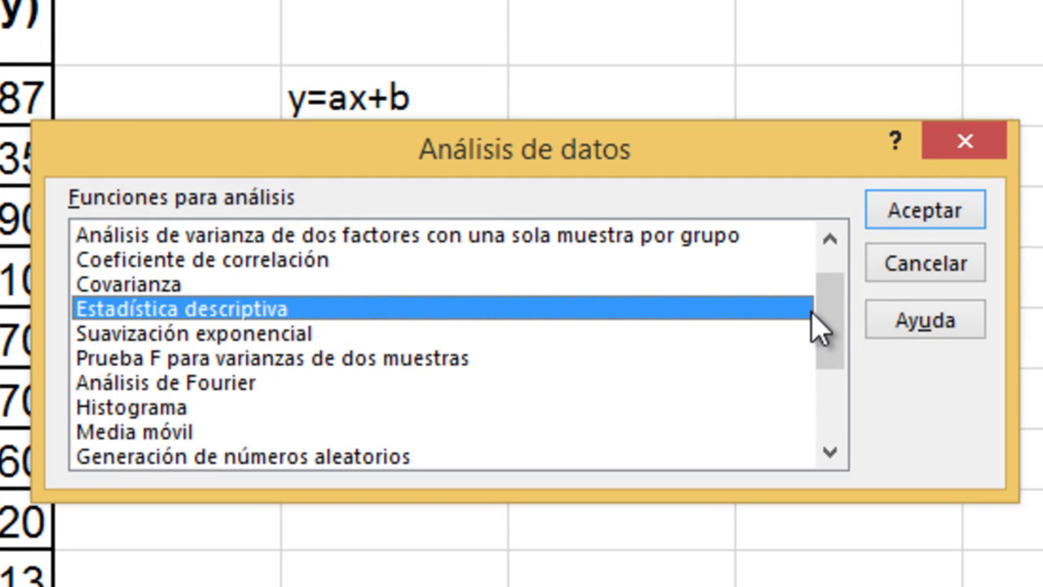
{"action": "left_click_drag", "start_coordinate": [828, 321], "coordinate": [826, 384]}
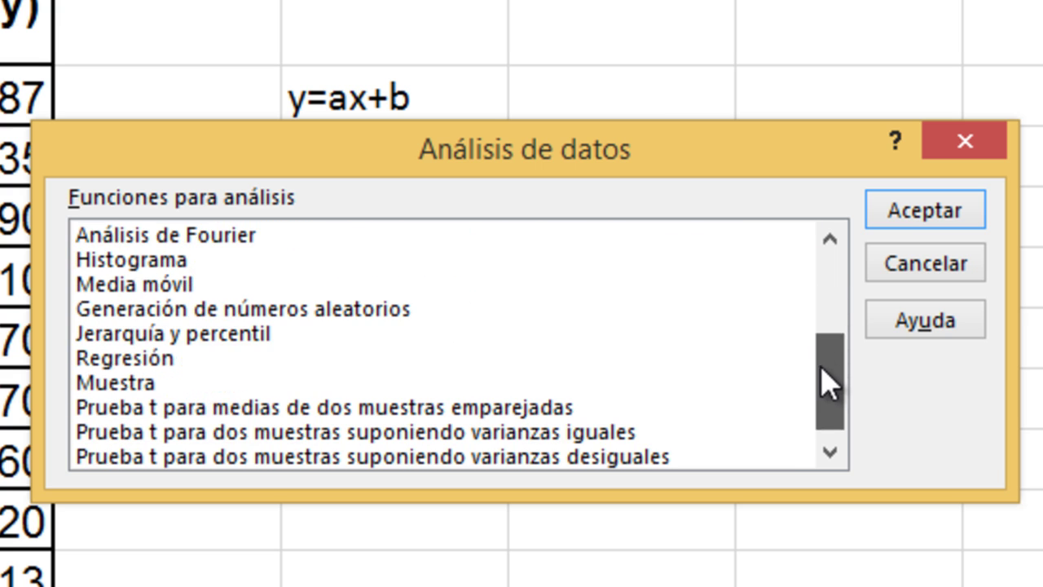
{"action": "left_click", "coordinate": [117, 358]}
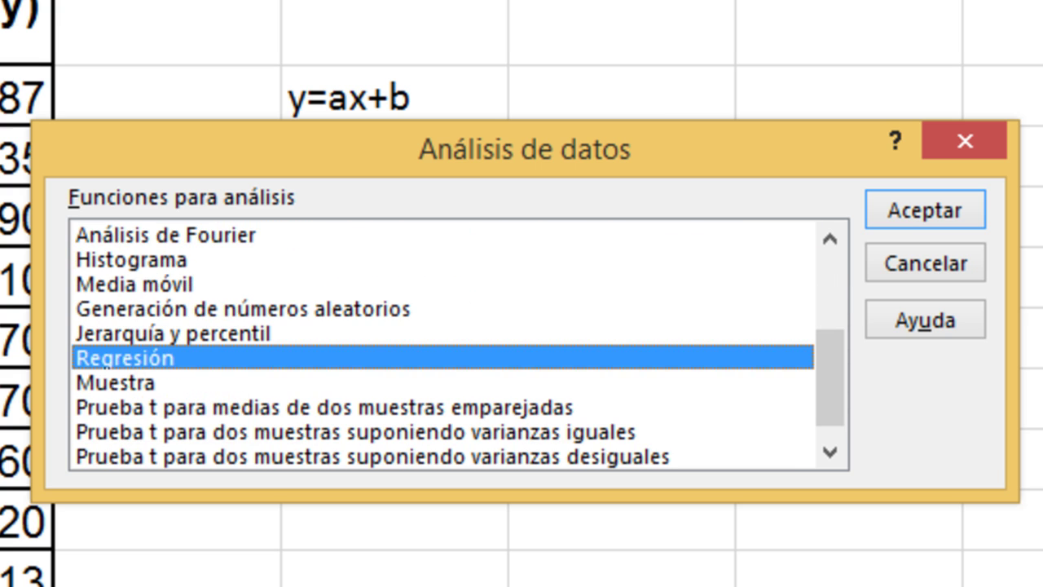
{"action": "left_click", "coordinate": [946, 213]}
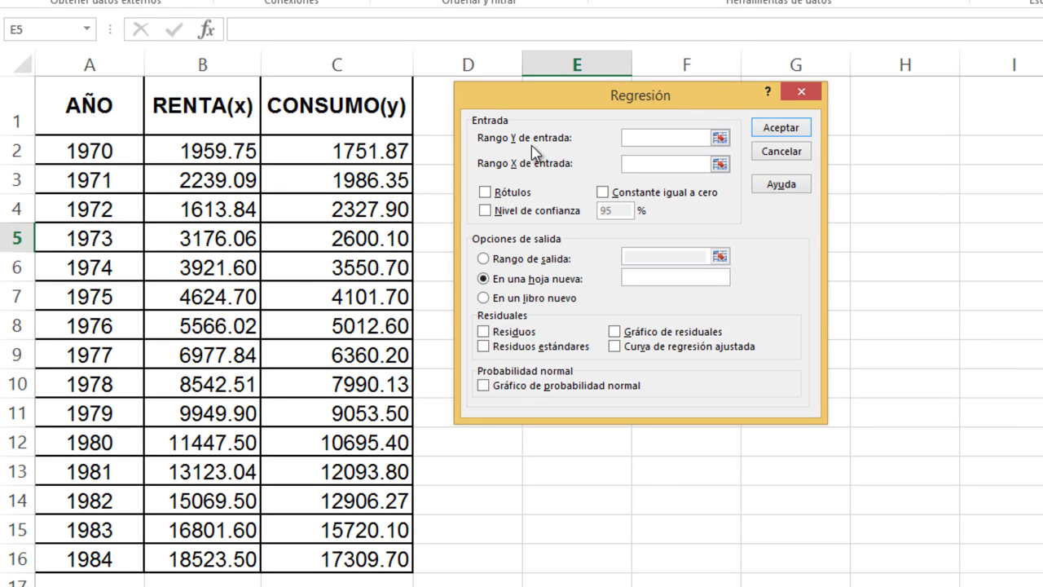
Set the regression's Y input range to $C$2:$C$16 and its X input range to $B$2:$B$16.
{"action": "left_click", "coordinate": [720, 141]}
{"action": "left_click_drag", "start_coordinate": [341, 150], "coordinate": [345, 559]}
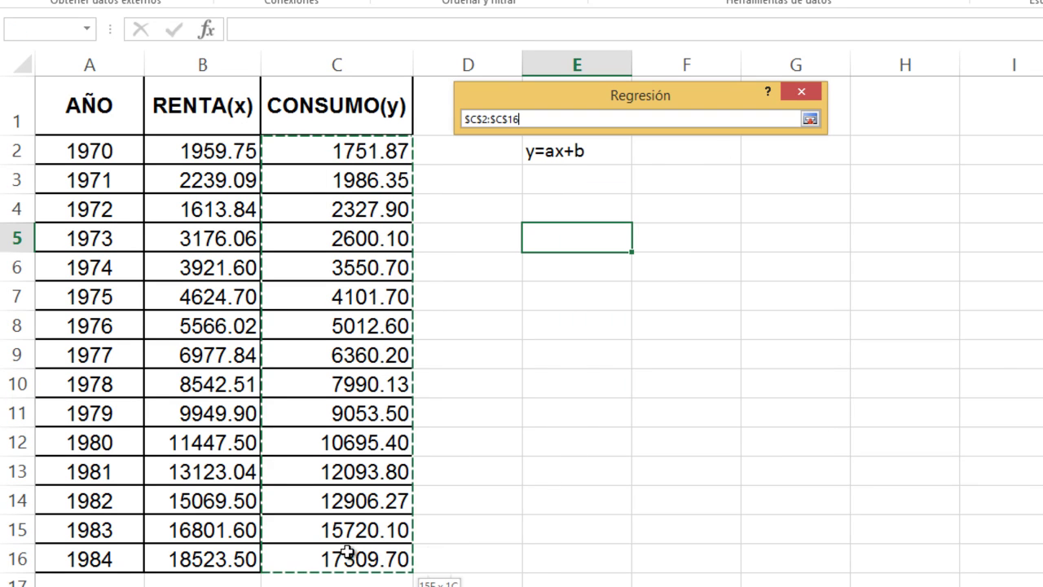
{"action": "left_click", "coordinate": [810, 120]}
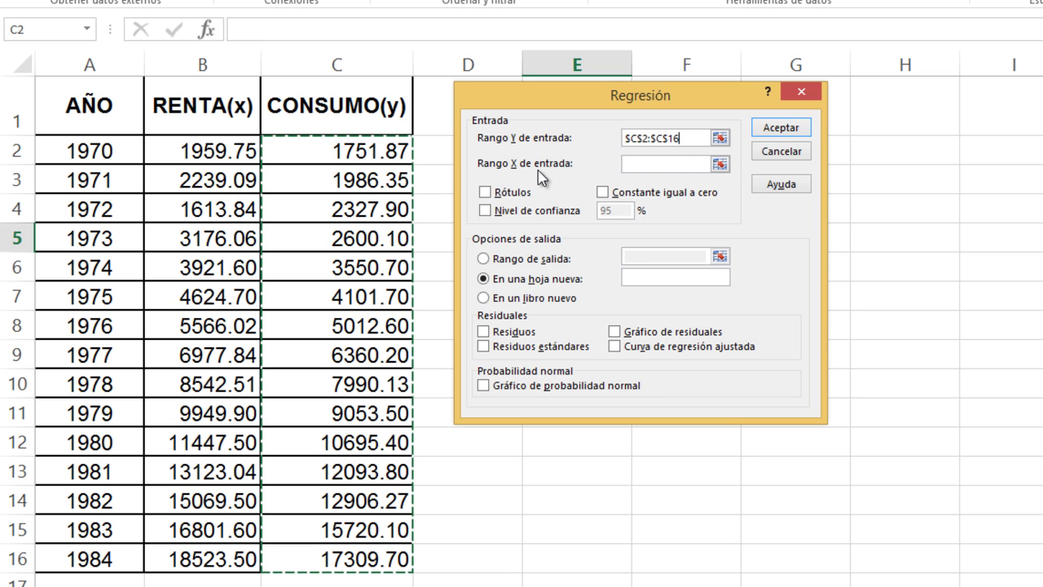
{"action": "left_click", "coordinate": [719, 164]}
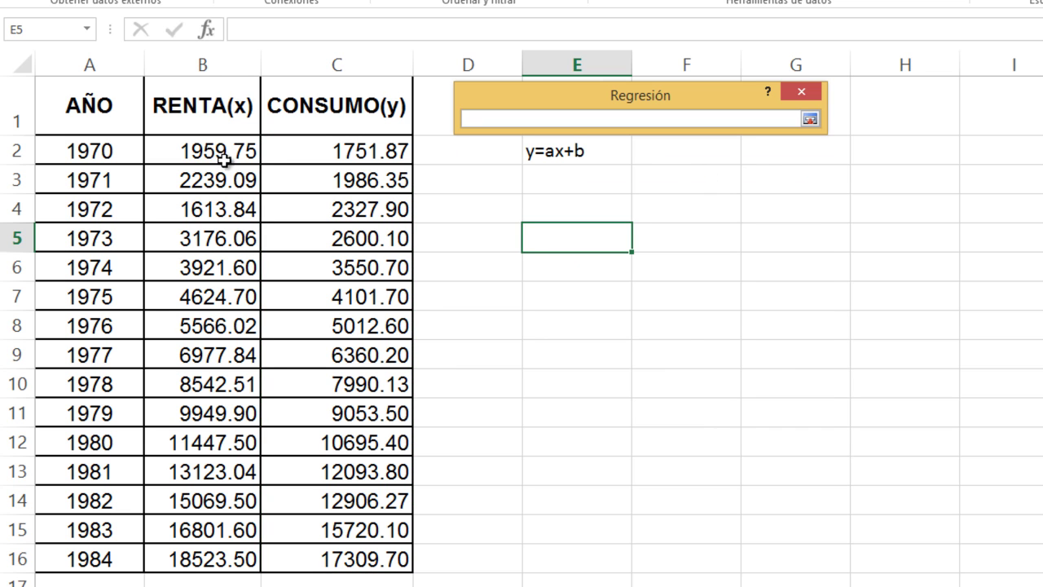
{"action": "left_click_drag", "start_coordinate": [223, 154], "coordinate": [220, 545]}
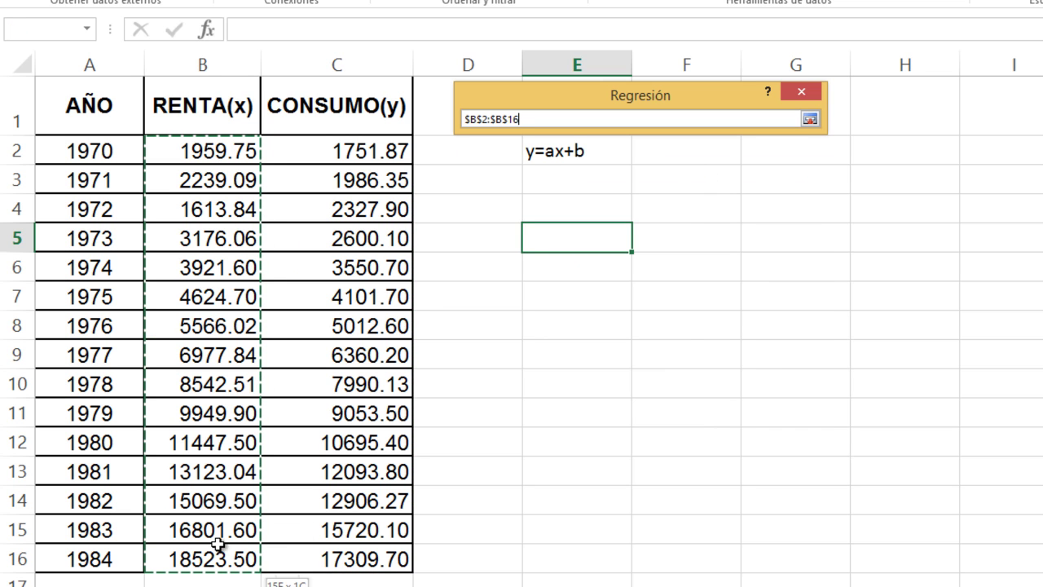
{"action": "left_click", "coordinate": [809, 121]}
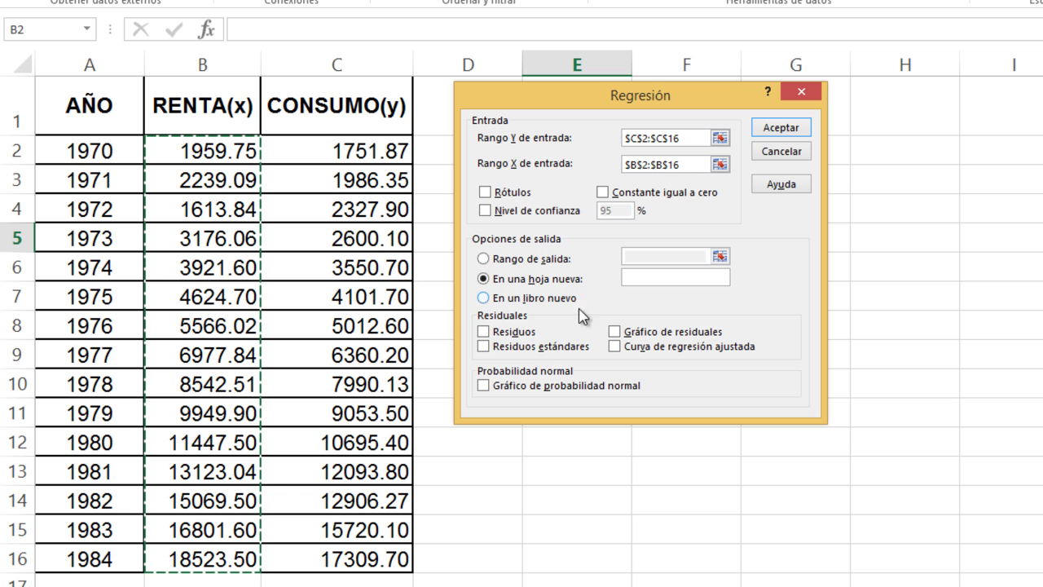
Include Residuos and Curva de regresión ajustada, and run the regression with its output on a new sheet.
{"action": "left_click", "coordinate": [483, 337]}
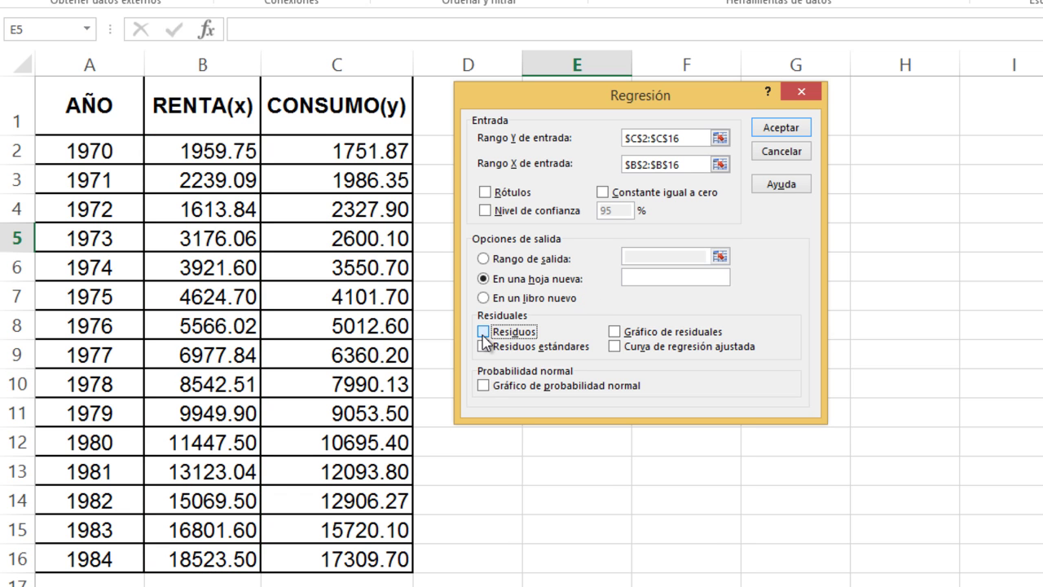
{"action": "left_click", "coordinate": [616, 349]}
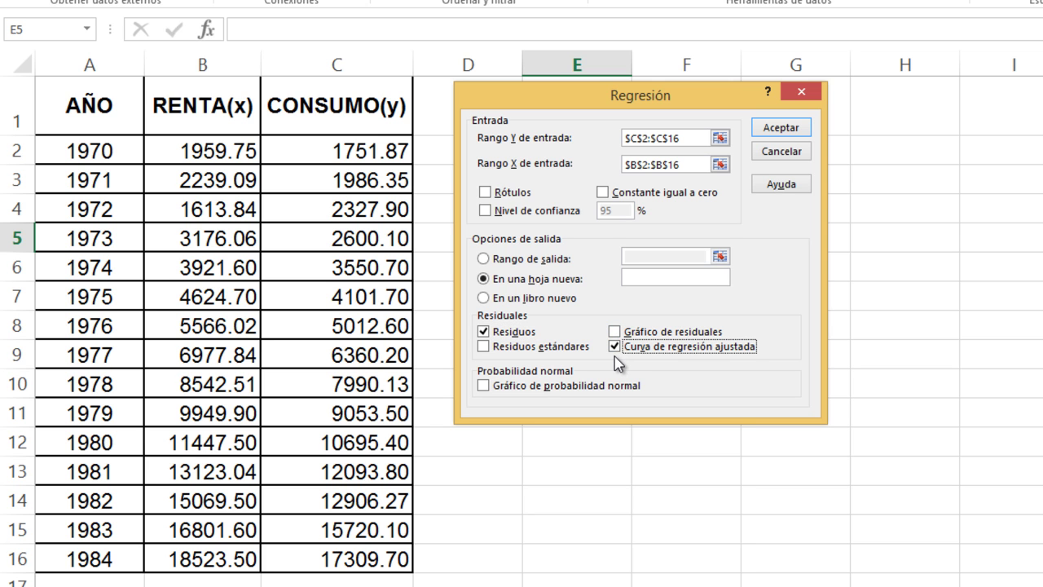
{"action": "left_click", "coordinate": [779, 129]}
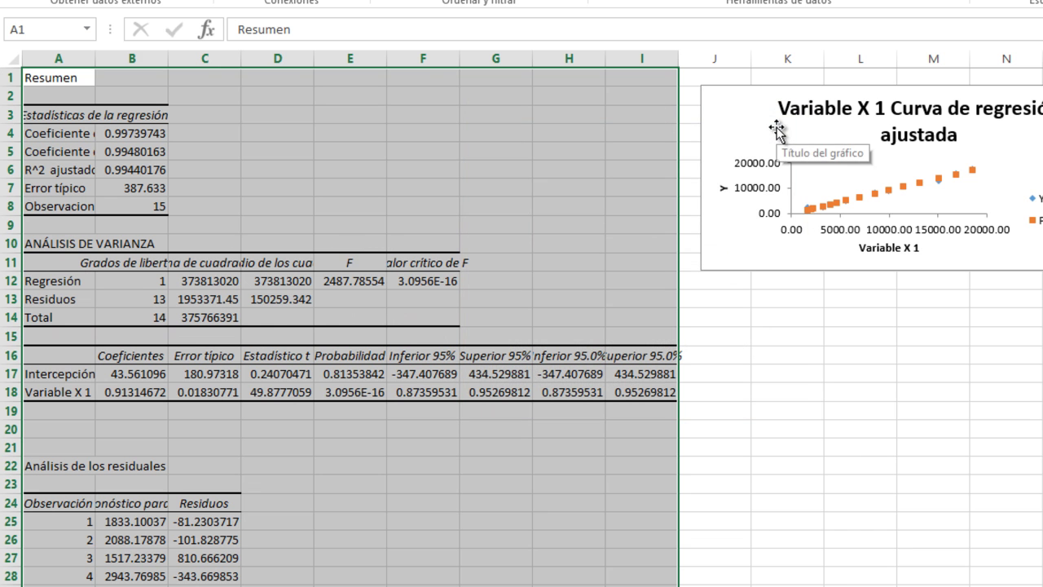
Enlarge the "Variable X 1 Curva de regresión ajustada" chart to several times its size so its points are readable.
{"action": "left_click", "coordinate": [803, 315]}
{"action": "left_click", "coordinate": [811, 269]}
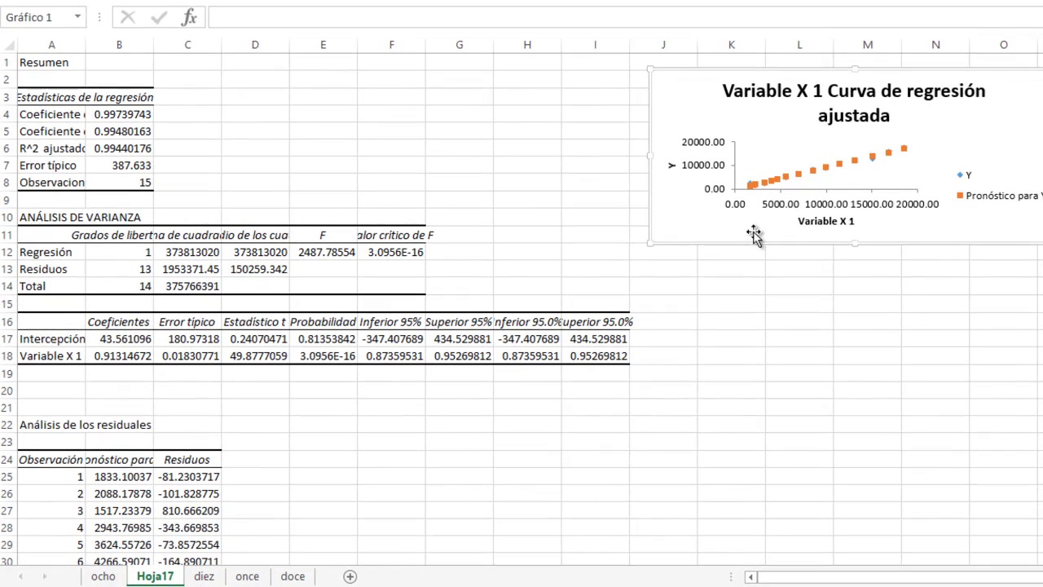
{"action": "left_click_drag", "start_coordinate": [651, 251], "coordinate": [508, 443]}
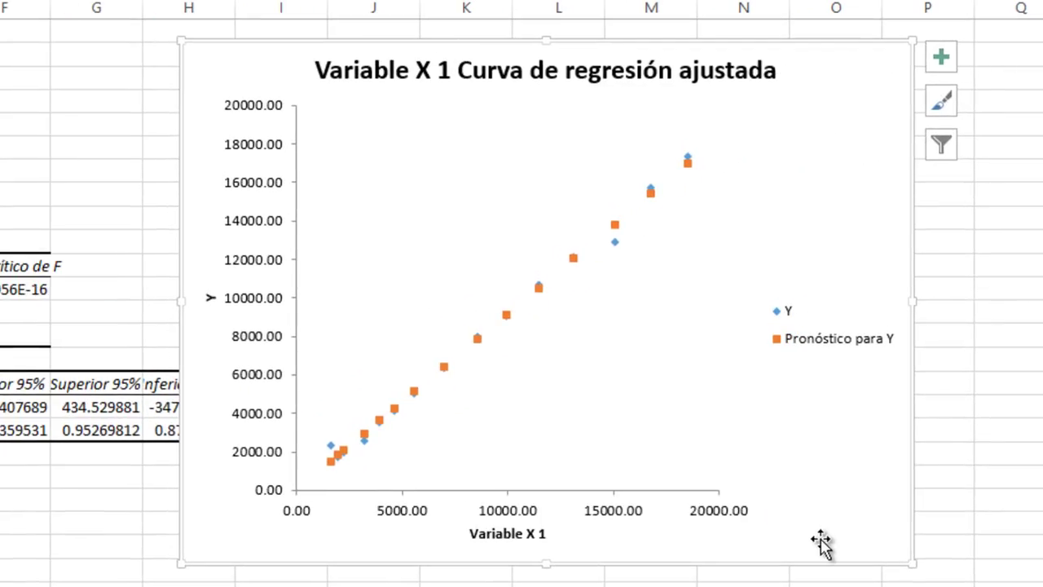
Move the "Variable X 1 Curva de regresión ajustada" chart beside the output tables, starting at about column J, and deselect it.
{"action": "left_click_drag", "start_coordinate": [820, 542], "coordinate": [862, 586]}
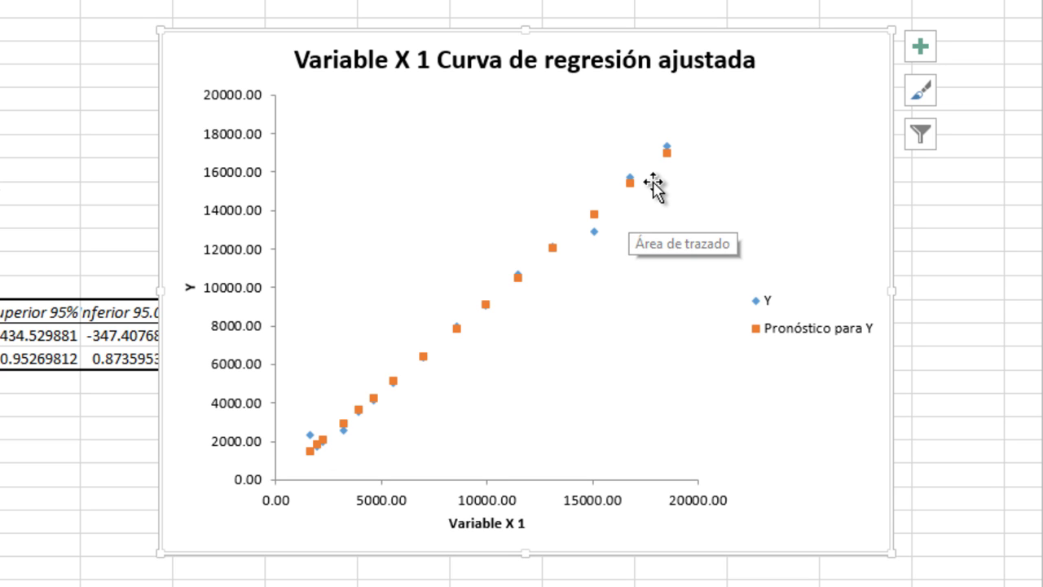
{"action": "left_click_drag", "start_coordinate": [527, 120], "coordinate": [549, 81]}
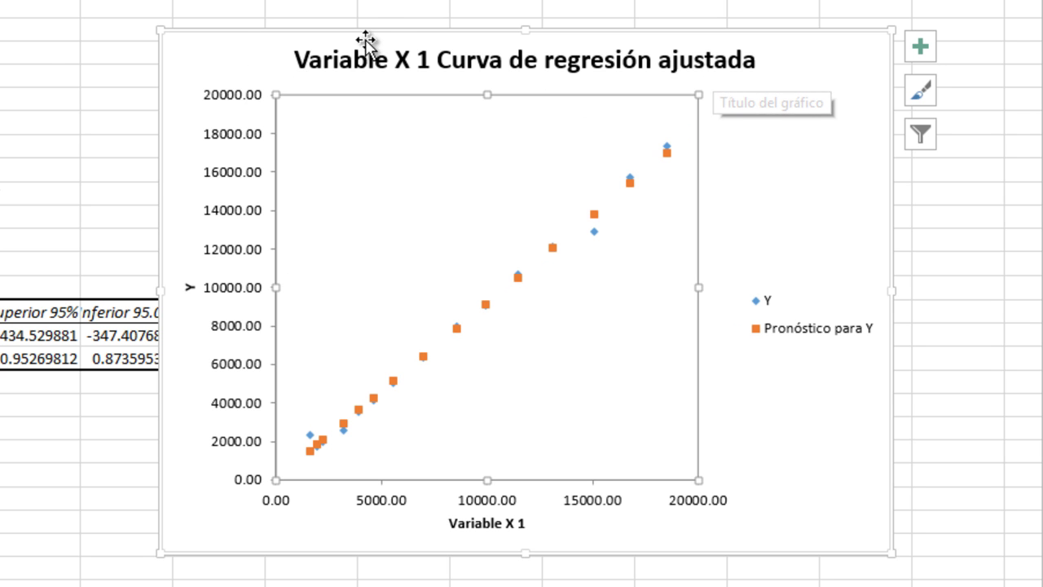
{"action": "left_click_drag", "start_coordinate": [389, 29], "coordinate": [471, 0]}
{"action": "left_click", "coordinate": [338, 192]}
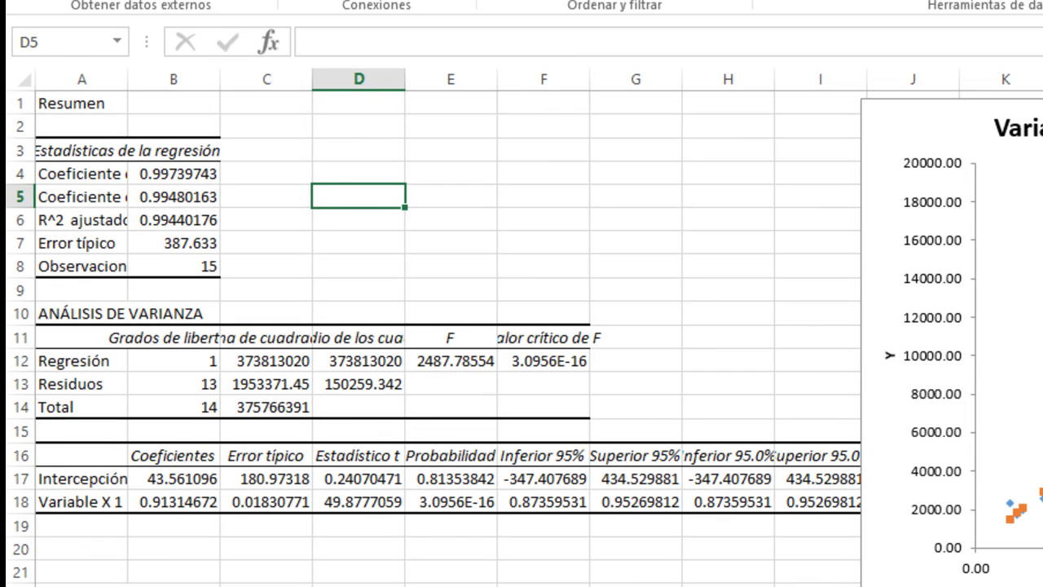
Copy the Intercepción and Variable X 1 labels with their coefficients (A17:B18) to cell E4 of the diez sheet.
{"action": "left_click", "coordinate": [153, 504]}
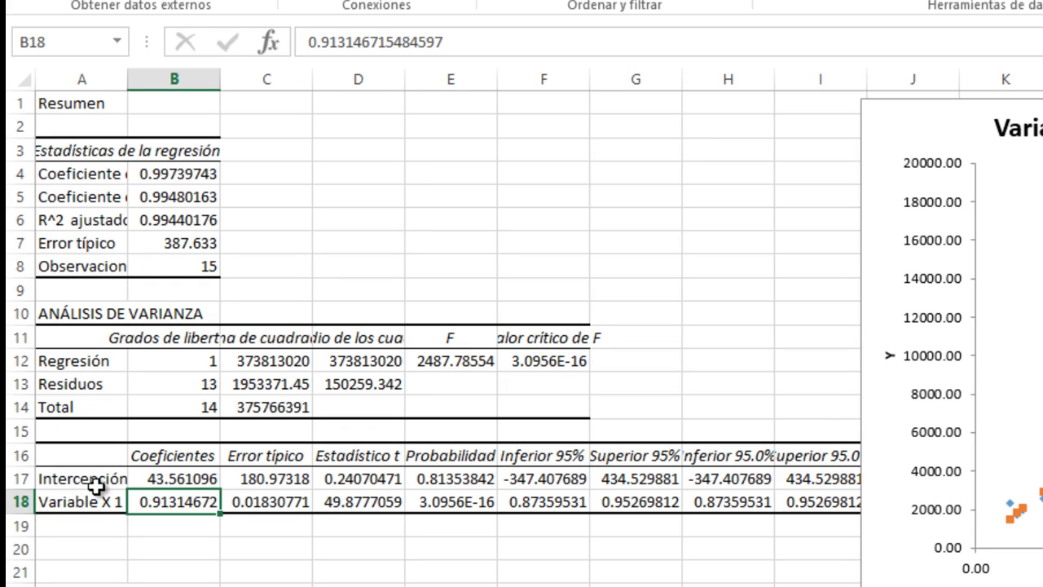
{"action": "left_click", "coordinate": [150, 481]}
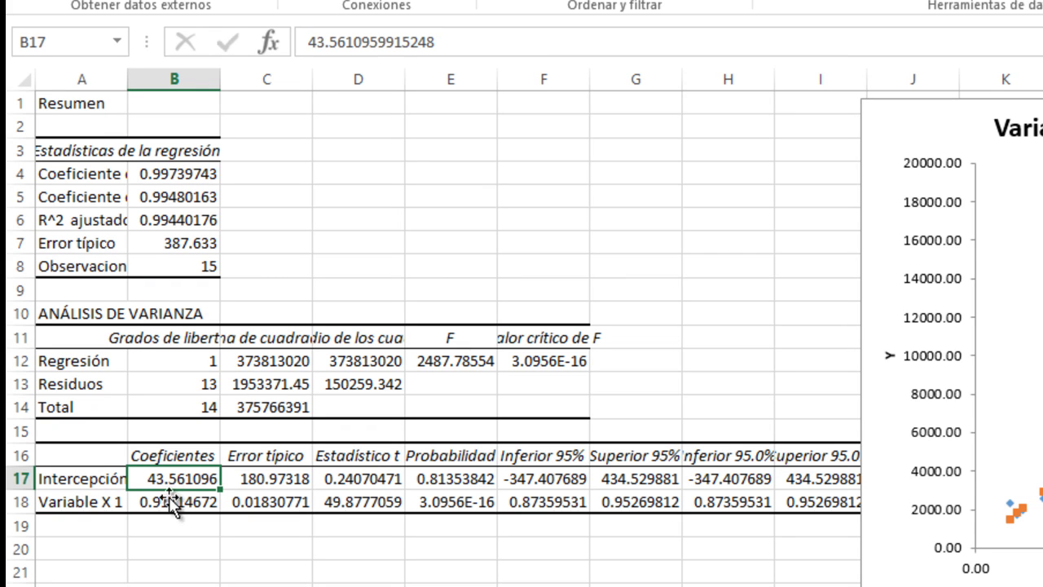
{"action": "left_click_drag", "start_coordinate": [101, 478], "coordinate": [139, 500]}
{"action": "key", "text": "ctrl+c"}
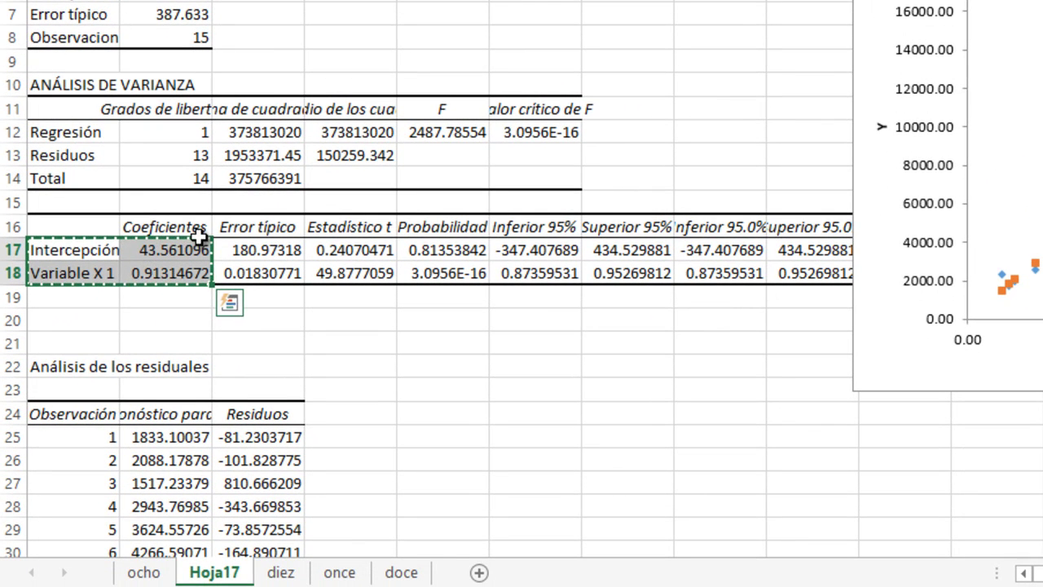
{"action": "left_click", "coordinate": [280, 573]}
{"action": "left_click", "coordinate": [731, 88]}
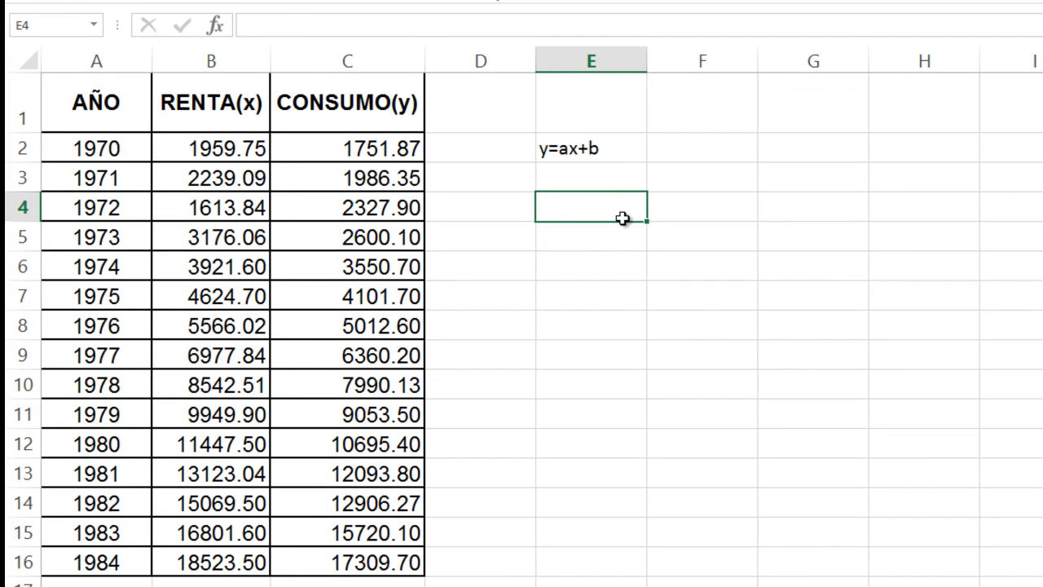
{"action": "key", "text": "ctrl+v"}
Enter the regression equation y=0.917314672x+43.561096 as text in cell E7.
{"action": "left_click", "coordinate": [593, 303]}
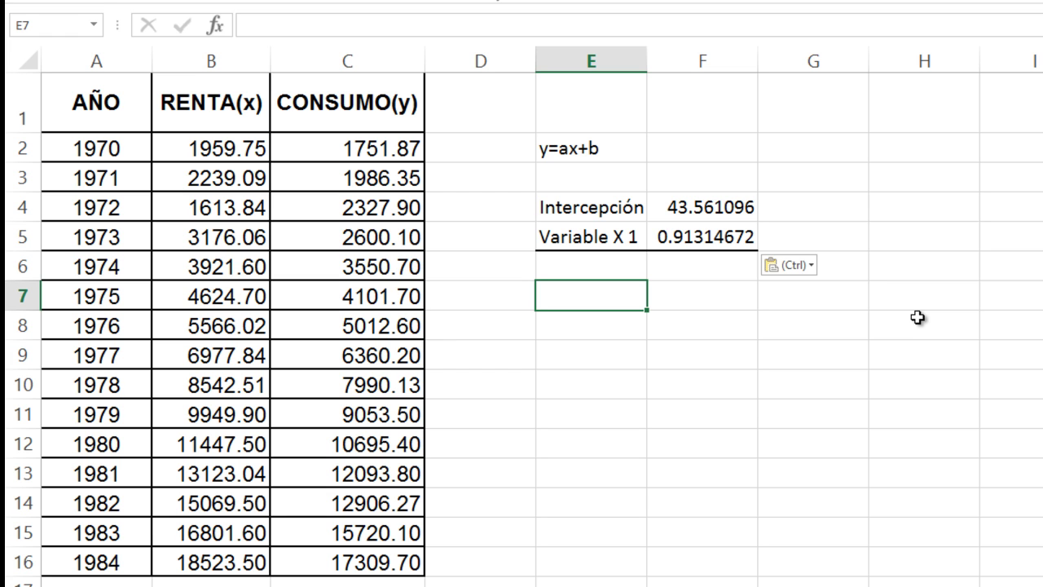
{"action": "type", "text": "y=0.917314672x+43.561096"}
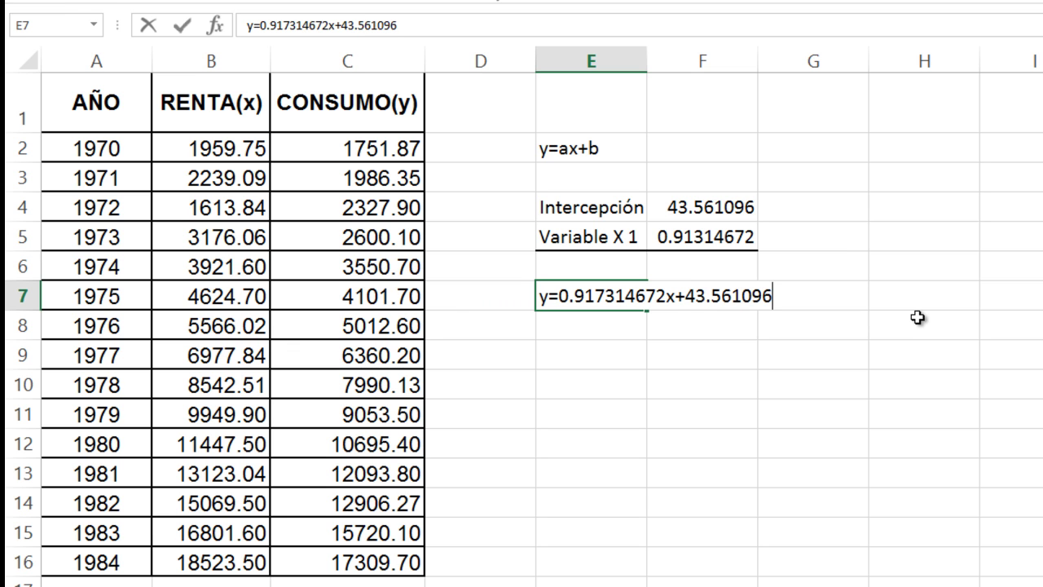
{"action": "key", "text": "Return"}
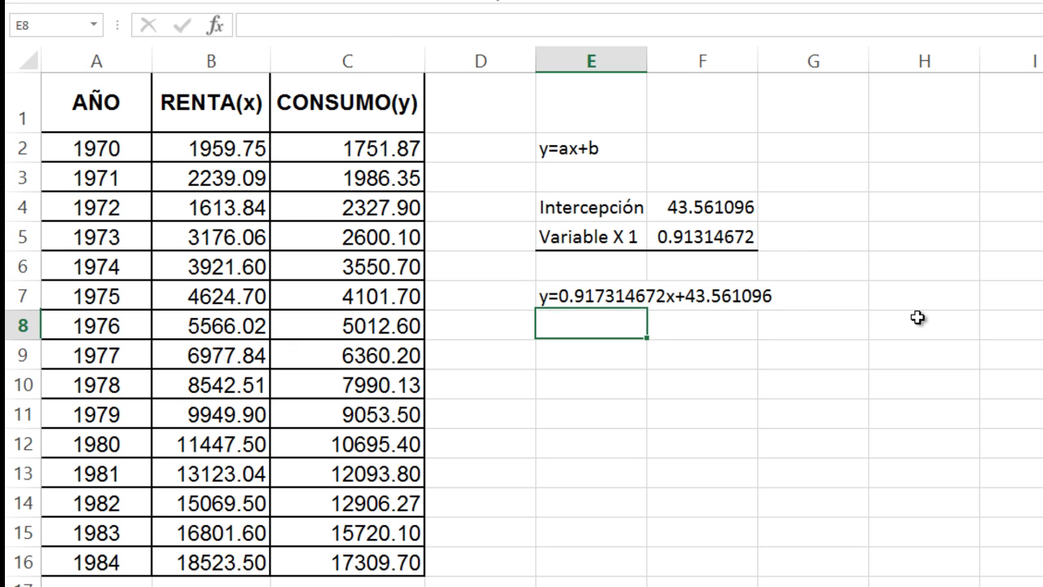
{"action": "key", "text": "Up"}
{"action": "key", "text": "Up"}
{"action": "key", "text": "Up"}
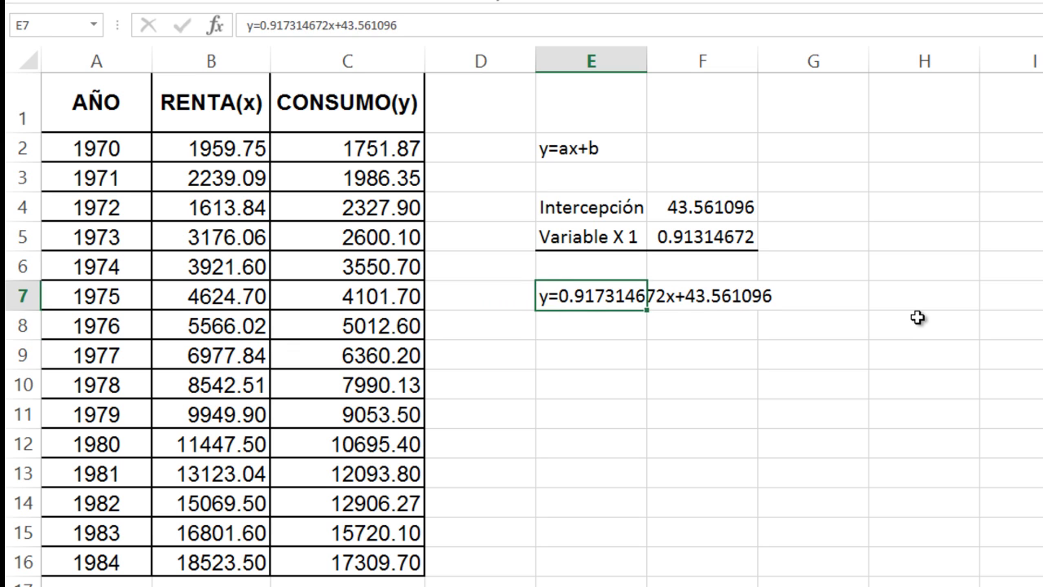
{"action": "key", "text": "Down"}
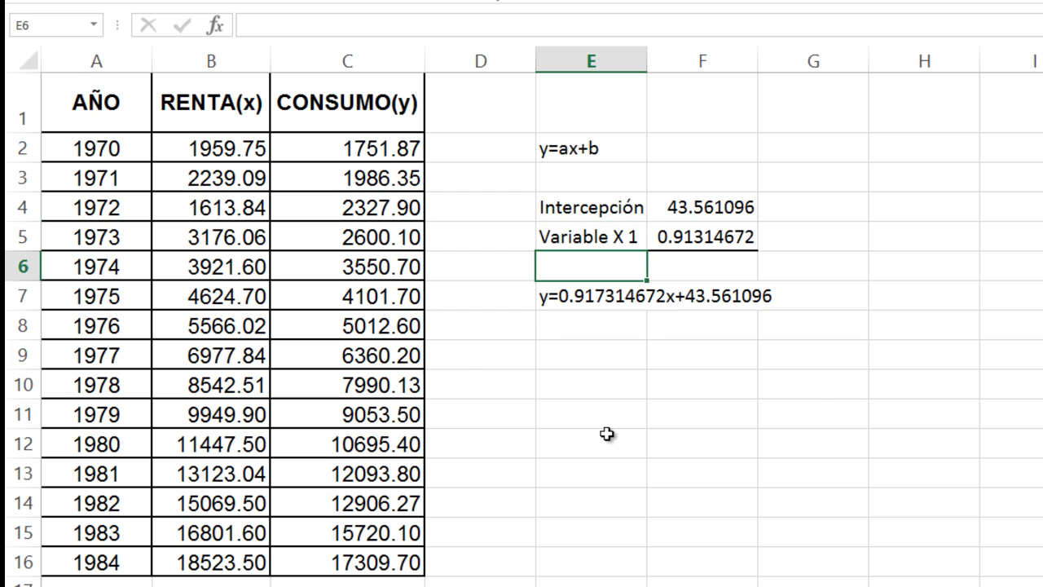
On the regression output sheet, widen column A to fit its labels and select the Coeficiente de determinación R^2 value.
{"action": "key", "text": "ctrl+Page_Up"}
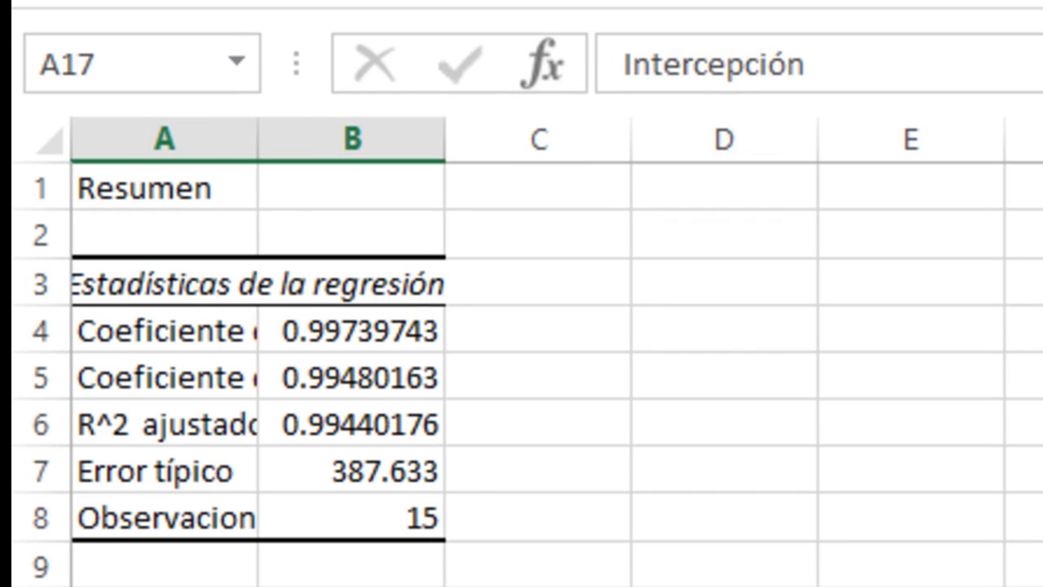
{"action": "left_click", "coordinate": [339, 208]}
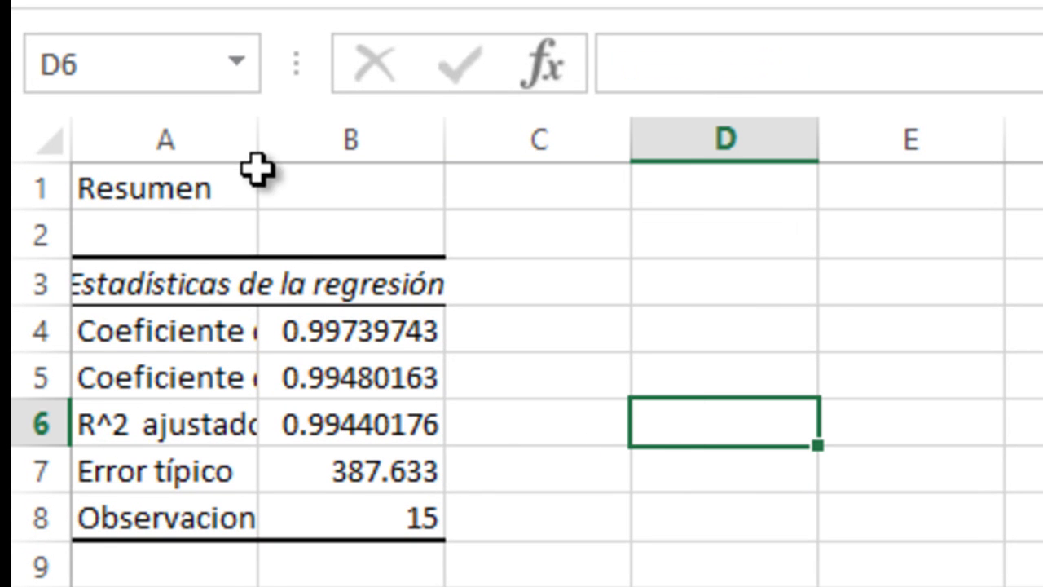
{"action": "double_click", "coordinate": [256, 140]}
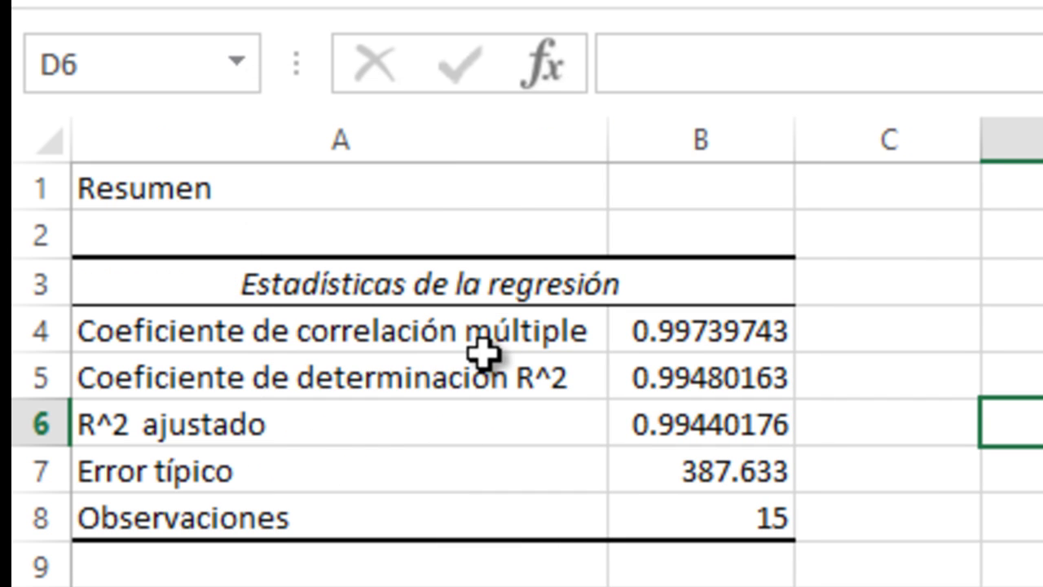
{"action": "left_click", "coordinate": [681, 379]}
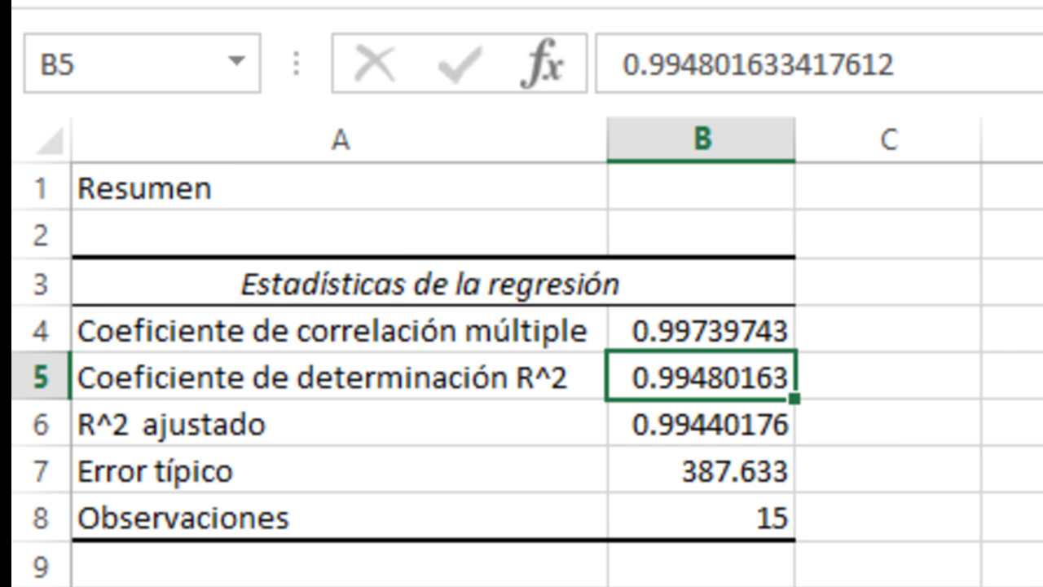
Enter the column heading "estimado" in cell D1 of the diez sheet, beside CONSUMO(y).
{"action": "key", "text": "ctrl+Page_Up"}
{"action": "key", "text": "Left"}
{"action": "key", "text": "Up"}
{"action": "key", "text": "Up"}
{"action": "key", "text": "Up"}
{"action": "key", "text": "Up"}
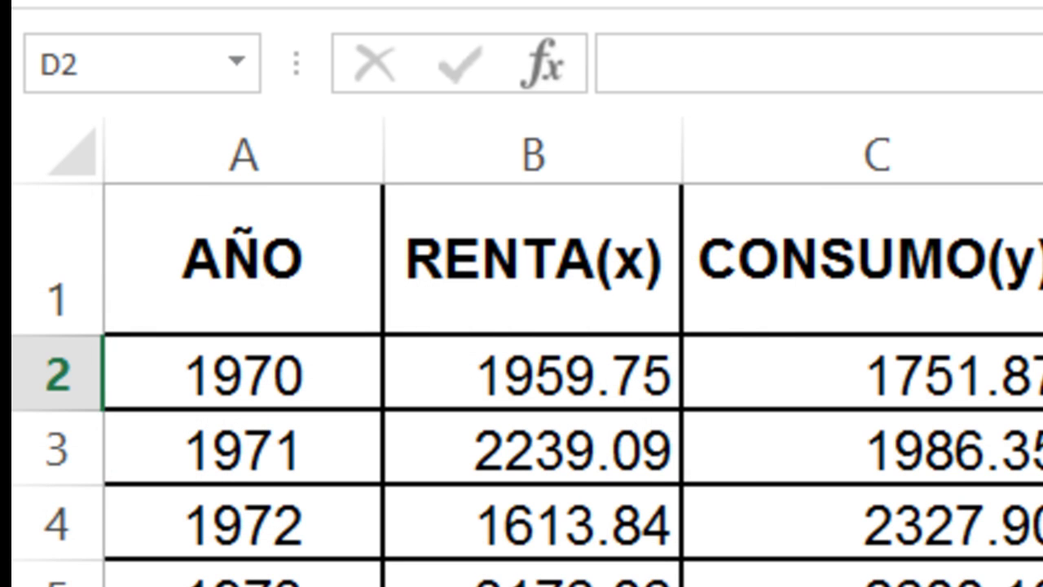
{"action": "key", "text": "Up"}
{"action": "type", "text": "estimado"}
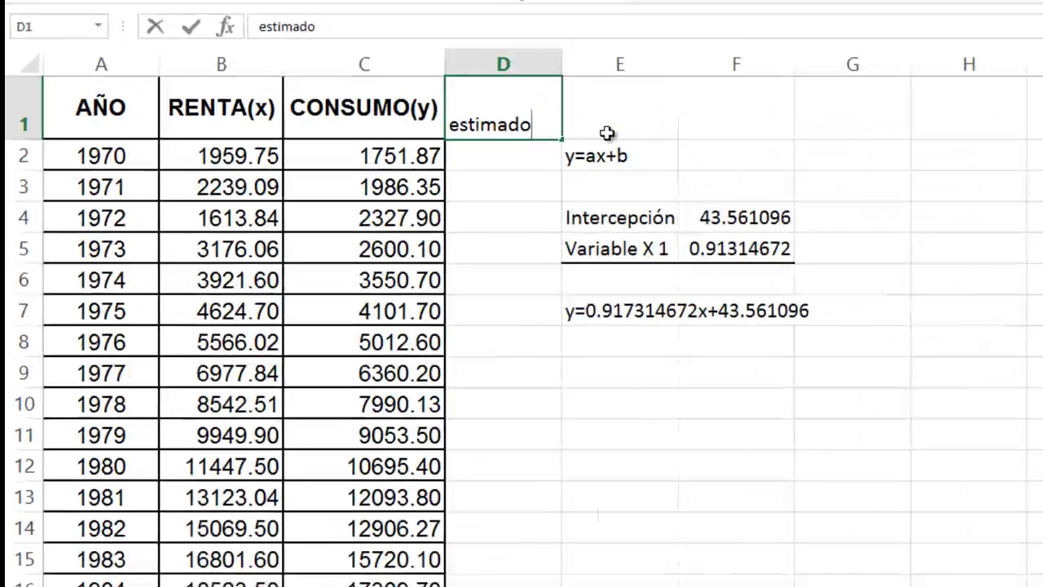
Confirm estimado as the column D header and enter the first estimate in D2 with the formula =F5*B2+F4.
{"action": "key", "text": "Return"}
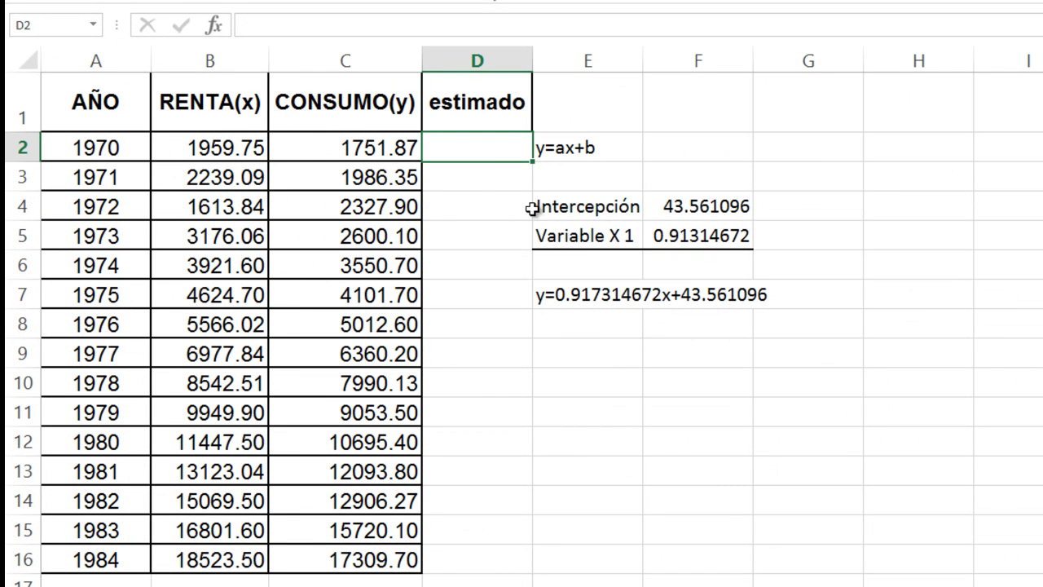
{"action": "left_click", "coordinate": [215, 152]}
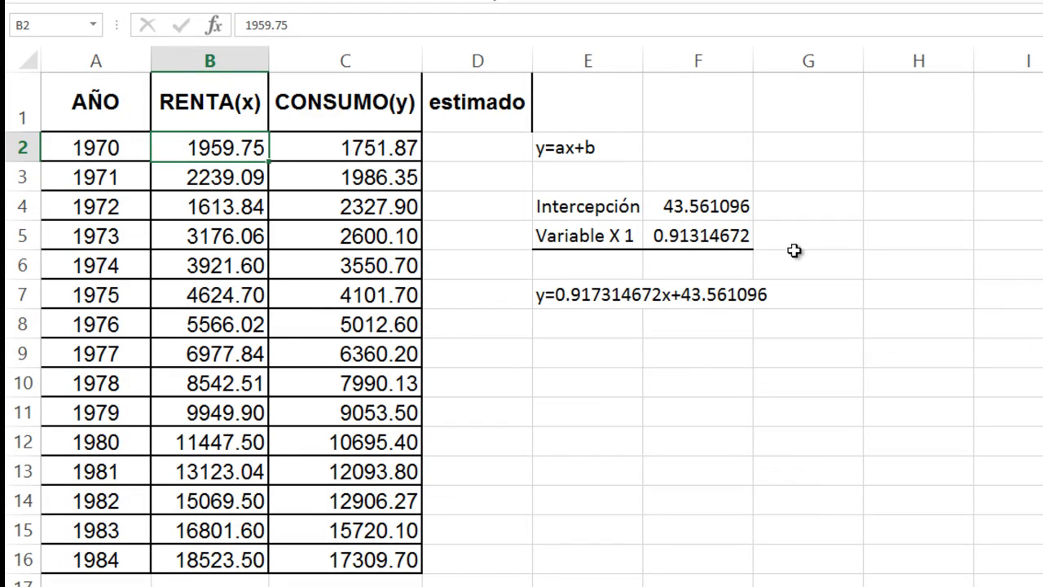
{"action": "left_click", "coordinate": [477, 154]}
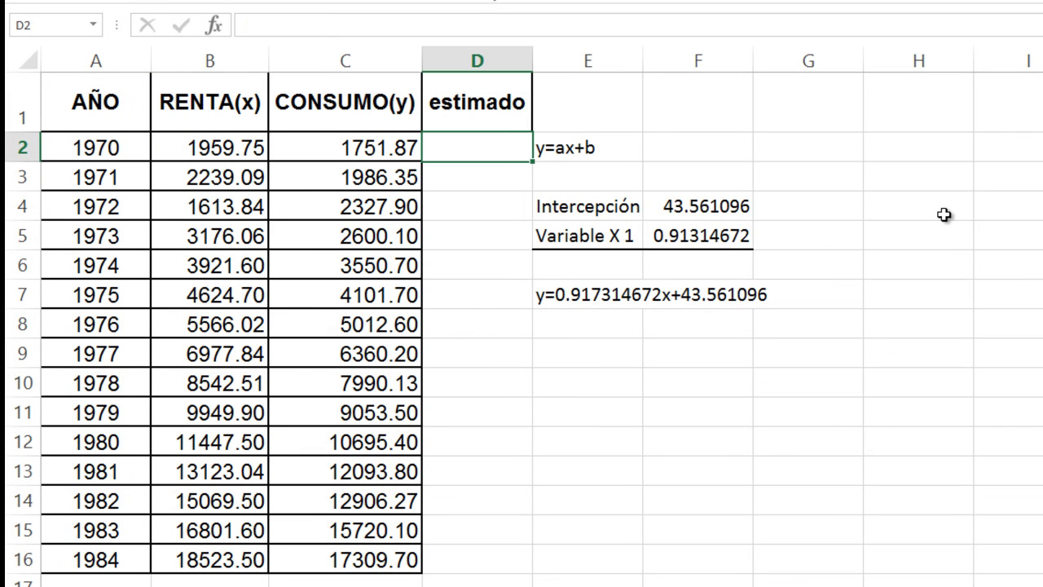
{"action": "type", "text": "="}
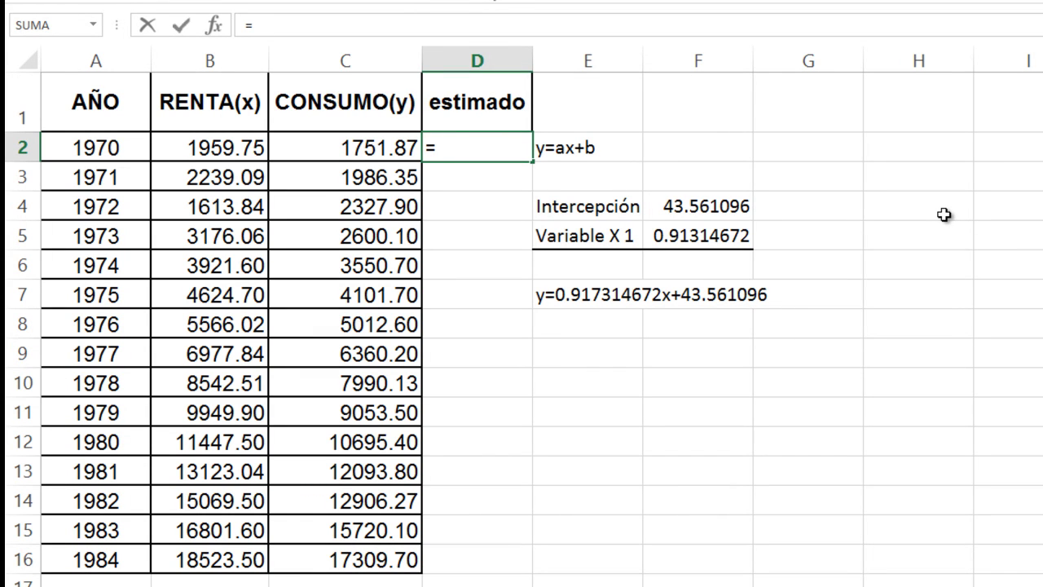
{"action": "key", "text": "Down"}
{"action": "key", "text": "Down"}
{"action": "key", "text": "Right"}
{"action": "key", "text": "Right"}
{"action": "key", "text": "Down"}
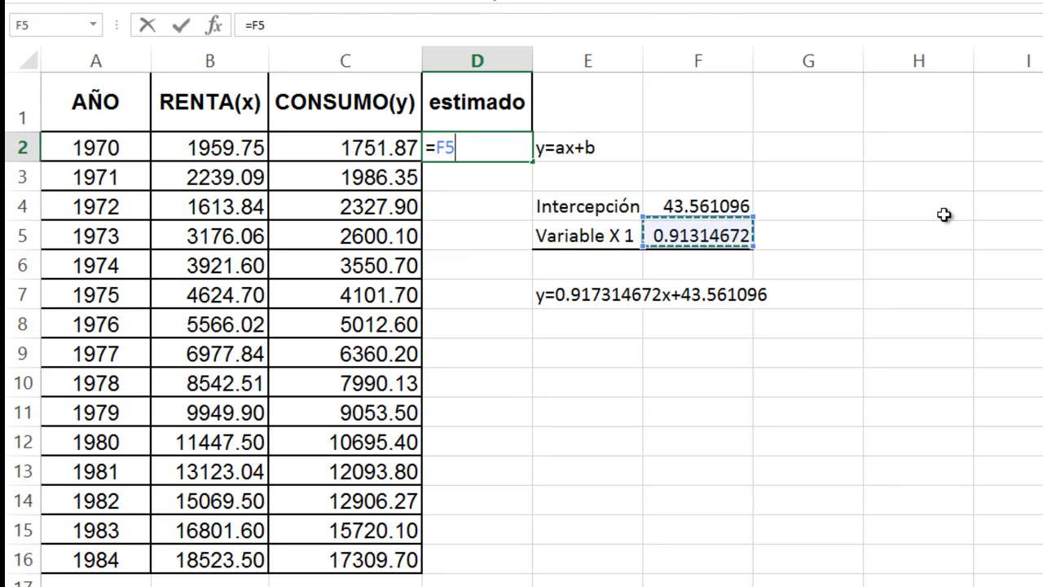
{"action": "type", "text": "*"}
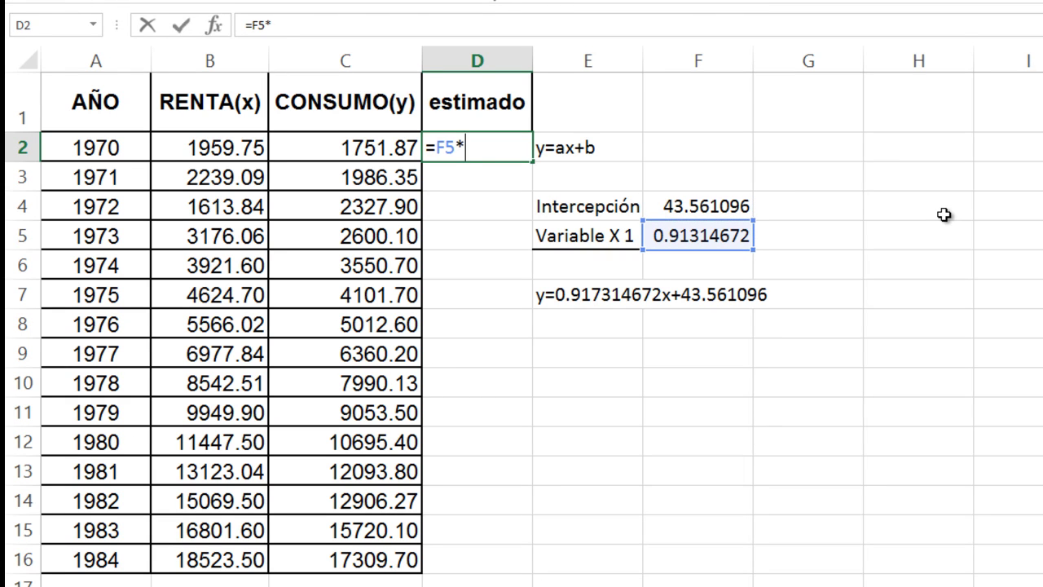
{"action": "key", "text": "Left"}
{"action": "key", "text": "Left"}
{"action": "type", "text": "+"}
{"action": "key", "text": "Up"}
{"action": "key", "text": "Right"}
{"action": "key", "text": "Right"}
{"action": "key", "text": "Down"}
{"action": "key", "text": "Down"}
{"action": "key", "text": "Down"}
{"action": "key", "text": "Down"}
{"action": "key", "text": "Up"}
{"action": "key", "text": "Return"}
Make the F5 and F4 references in D2 absolute, as =$F$5*B2+$F$4, and fill the formula down to D16.
{"action": "key", "text": "Up"}
{"action": "key", "text": "F2"}
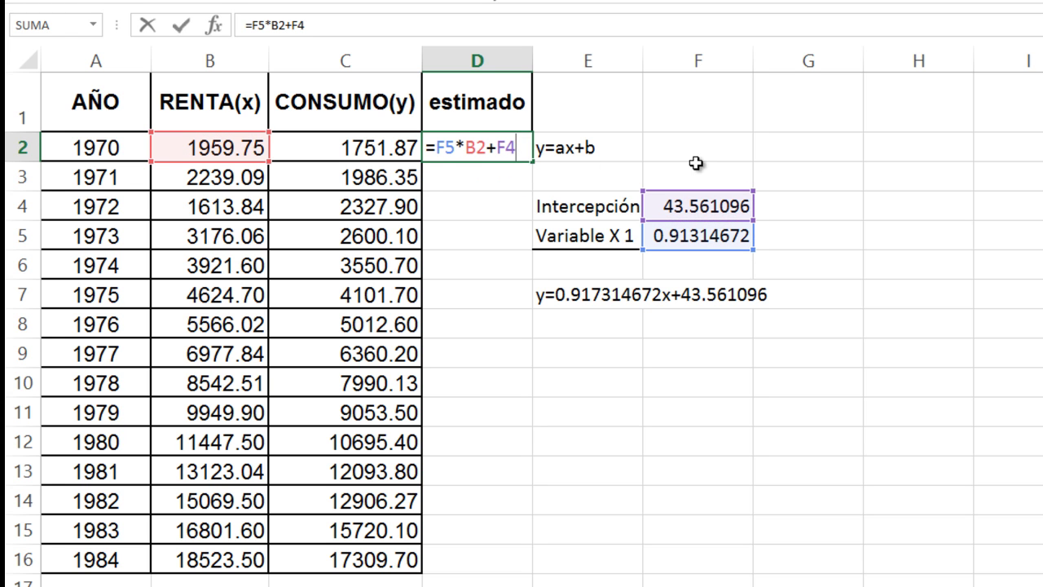
{"action": "left_click", "coordinate": [446, 151]}
{"action": "key", "text": "F4"}
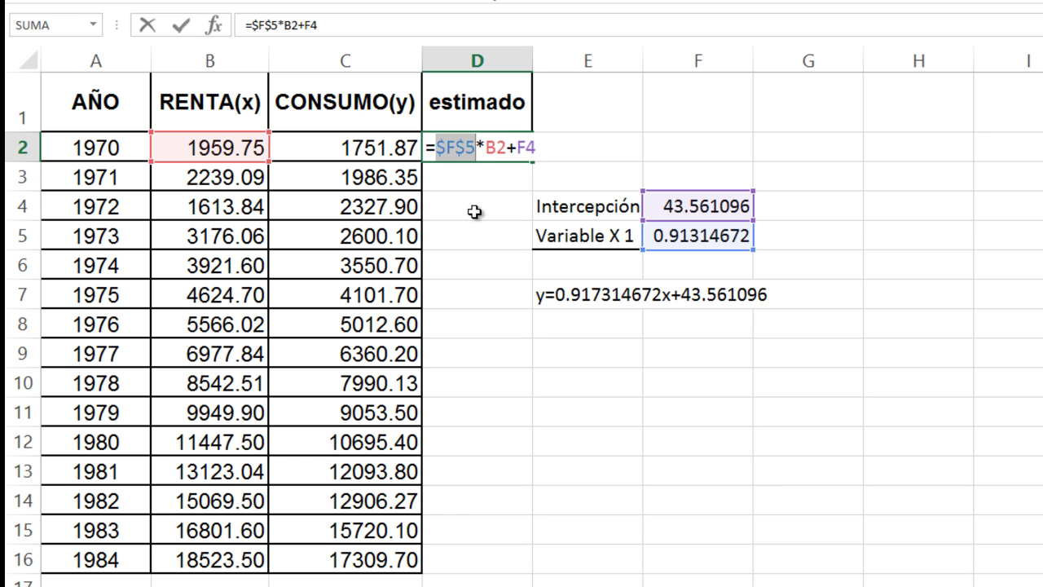
{"action": "left_click", "coordinate": [527, 149]}
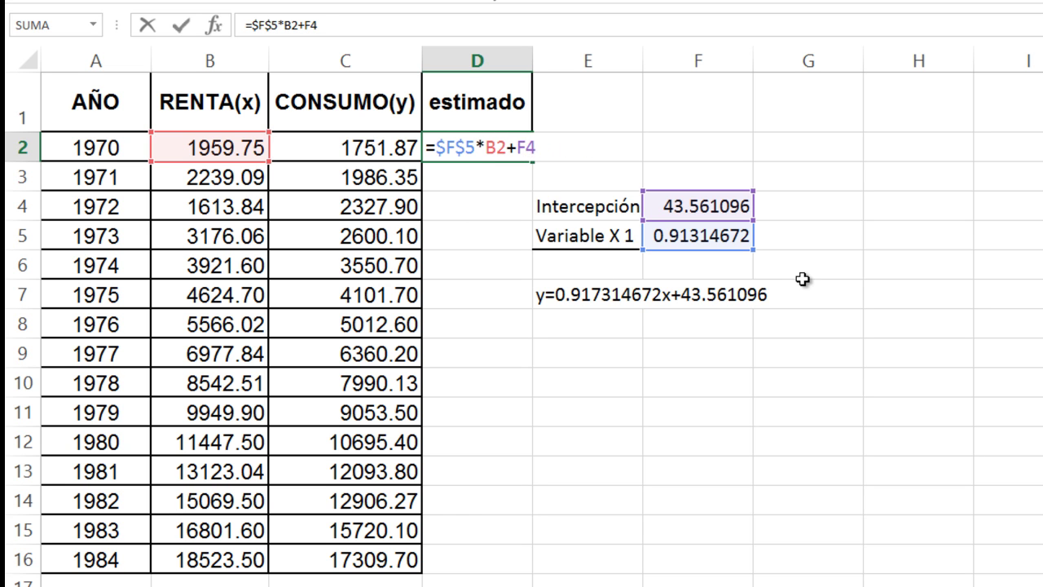
{"action": "key", "text": "F4"}
{"action": "key", "text": "Return"}
{"action": "key", "text": "Up"}
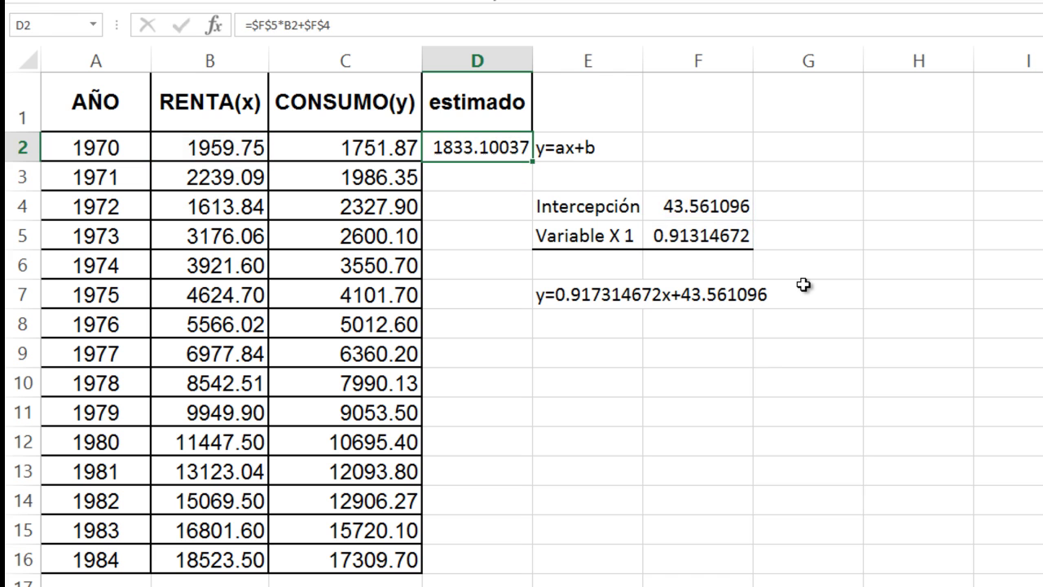
{"action": "double_click", "coordinate": [534, 161]}
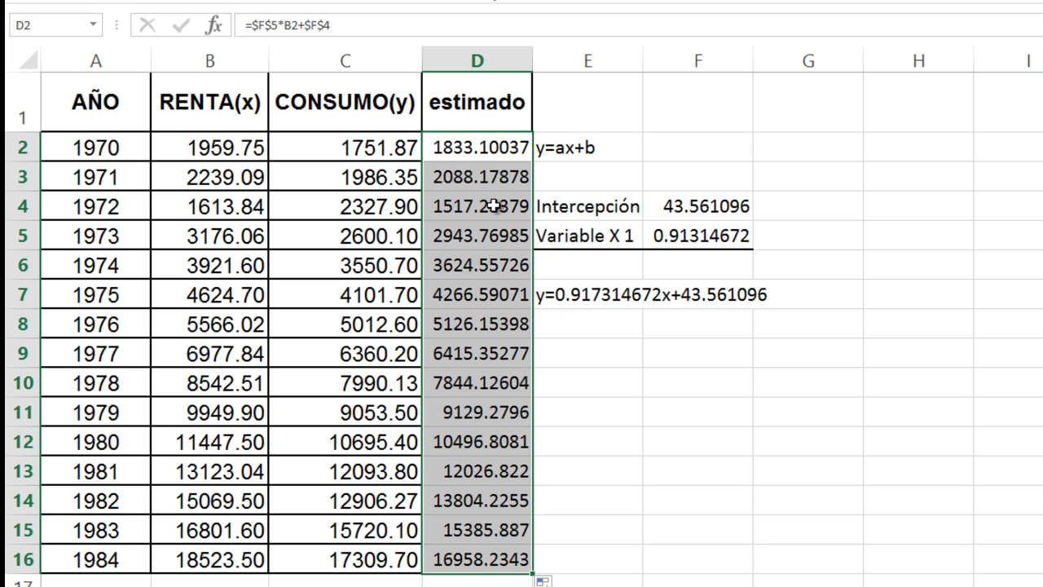
Compare each year's CONSUMO(y) value with its estimado value, row by row from 1970 to 1984.
{"action": "left_click", "coordinate": [340, 157]}
{"action": "key", "text": "Right"}
{"action": "left_click", "coordinate": [412, 181]}
{"action": "key", "text": "Right"}
{"action": "left_click", "coordinate": [414, 205]}
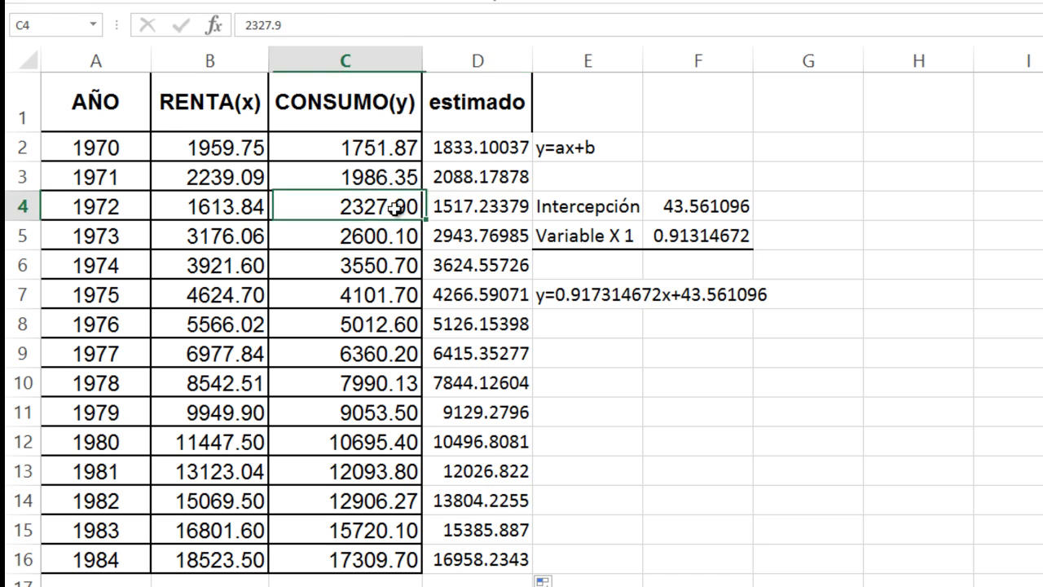
{"action": "left_click", "coordinate": [472, 227]}
{"action": "left_click", "coordinate": [368, 234]}
{"action": "left_click", "coordinate": [370, 265]}
{"action": "key", "text": "Right"}
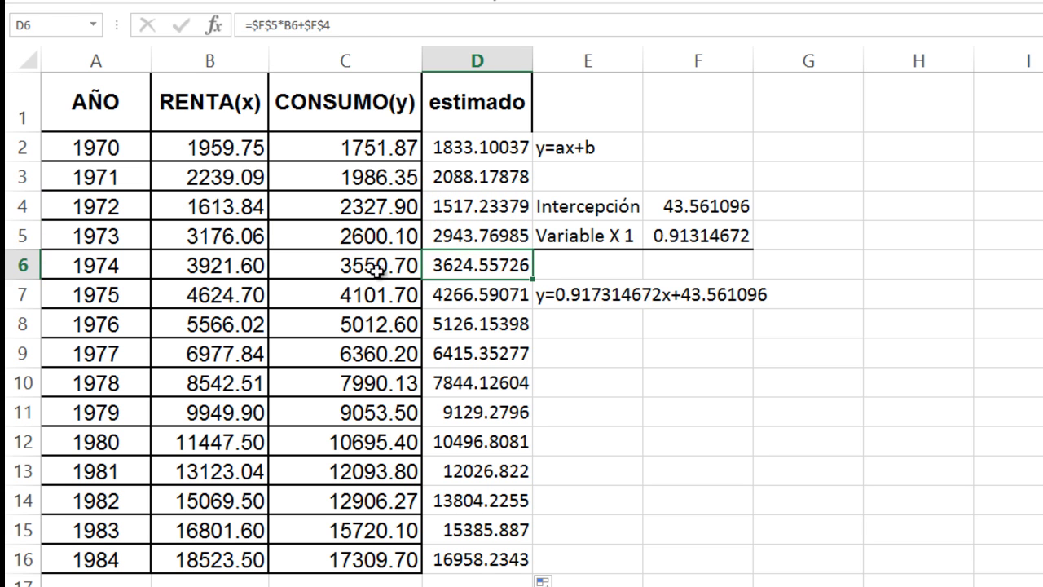
{"action": "left_click", "coordinate": [364, 295]}
{"action": "key", "text": "Right"}
{"action": "left_click", "coordinate": [371, 325]}
{"action": "left_click", "coordinate": [495, 330]}
{"action": "left_click", "coordinate": [351, 352]}
{"action": "key", "text": "Right"}
{"action": "left_click", "coordinate": [383, 387]}
{"action": "key", "text": "Right"}
{"action": "left_click", "coordinate": [381, 414]}
{"action": "key", "text": "Right"}
{"action": "left_click", "coordinate": [383, 440]}
{"action": "key", "text": "Right"}
{"action": "left_click", "coordinate": [367, 471]}
{"action": "key", "text": "Right"}
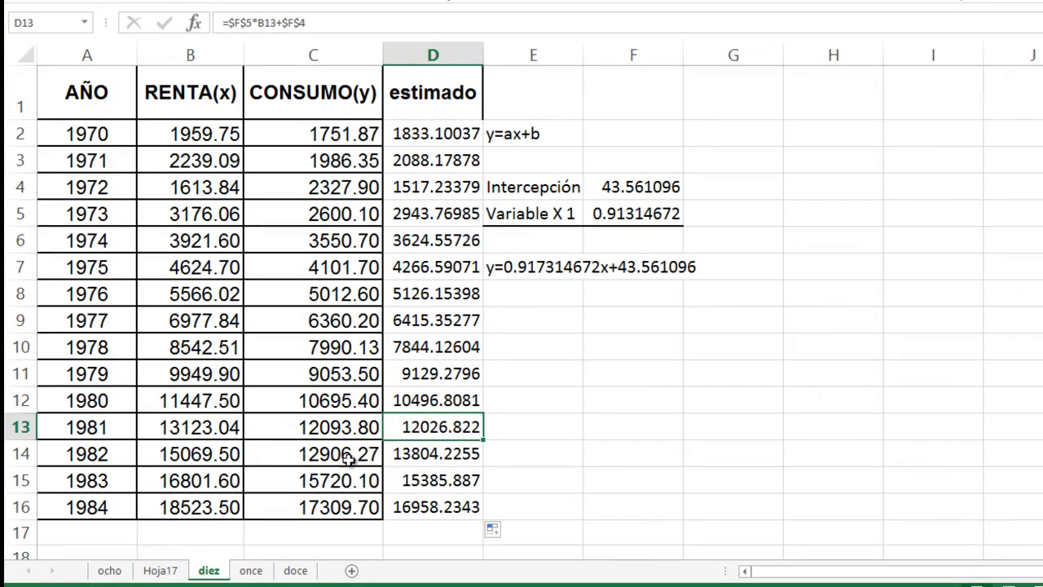
{"action": "left_click", "coordinate": [383, 508]}
{"action": "key", "text": "Right"}
{"action": "left_click", "coordinate": [382, 481]}
{"action": "key", "text": "Right"}
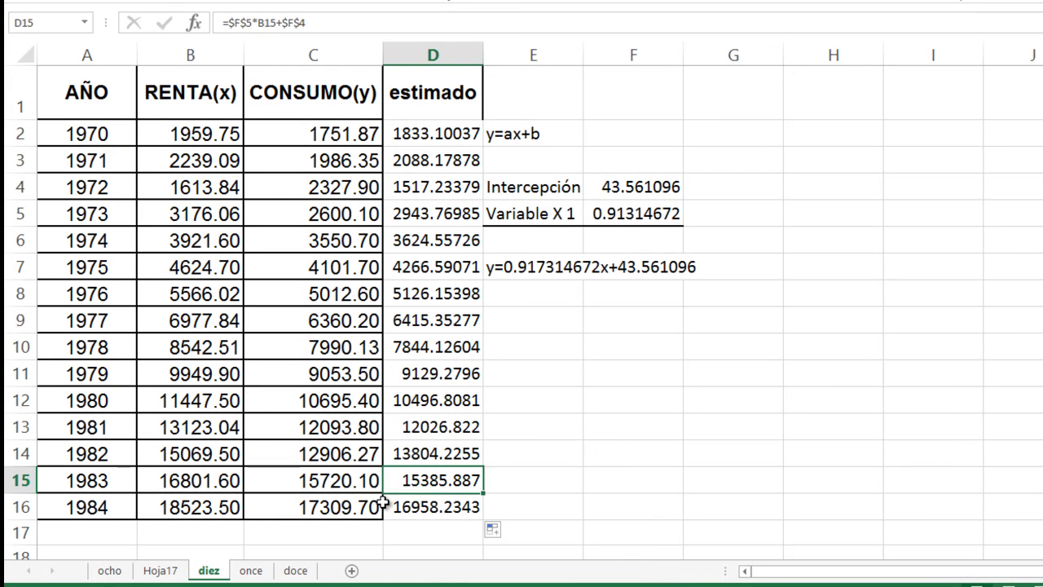
{"action": "left_click", "coordinate": [381, 508]}
{"action": "key", "text": "Right"}
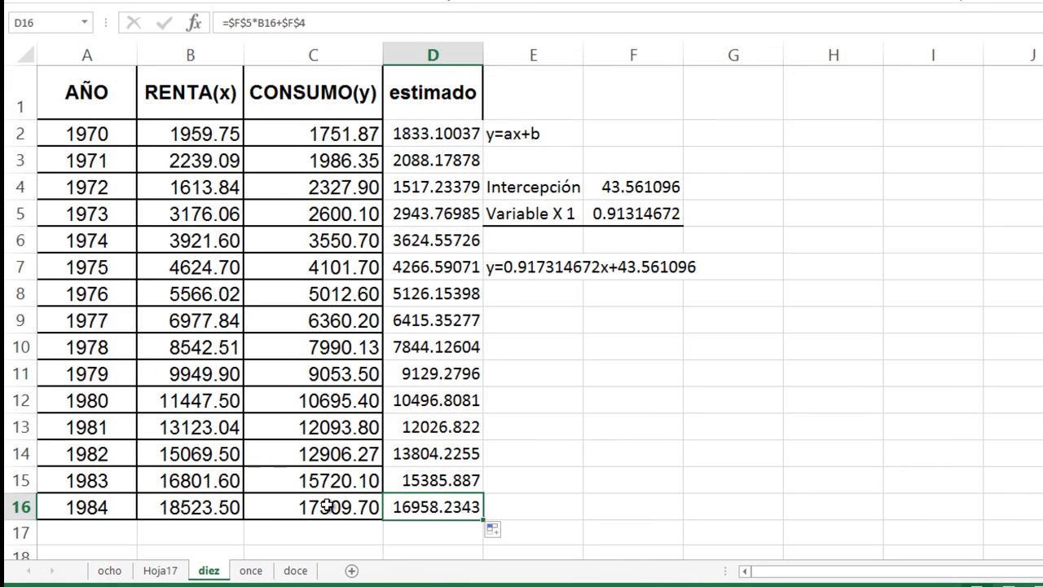
Move the Variable X 1 Curva de regresión ajustada chart from sheet Hoja17 to its own chart sheet.
{"action": "left_click", "coordinate": [159, 573]}
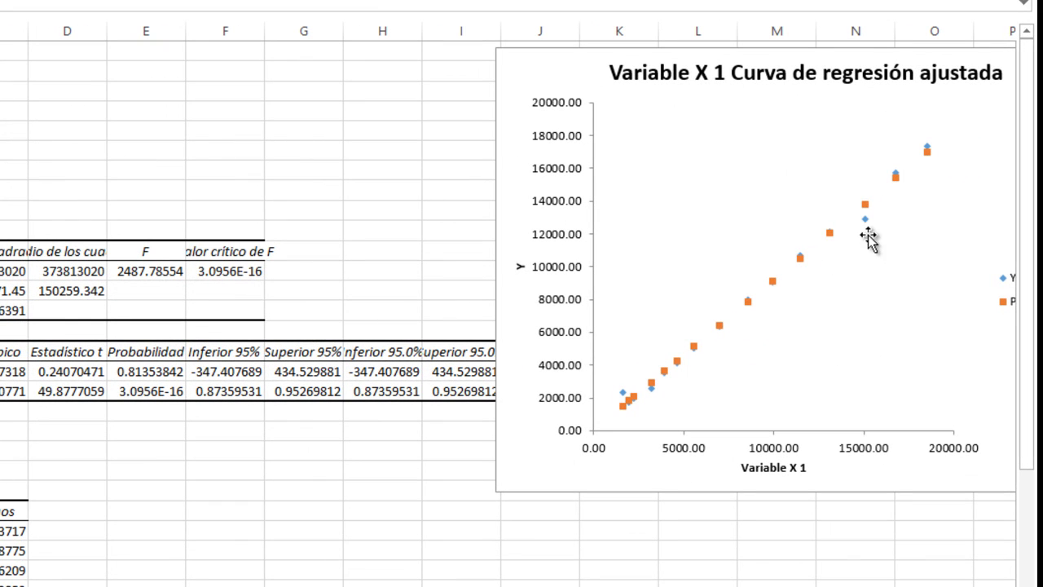
{"action": "right_click", "coordinate": [661, 193]}
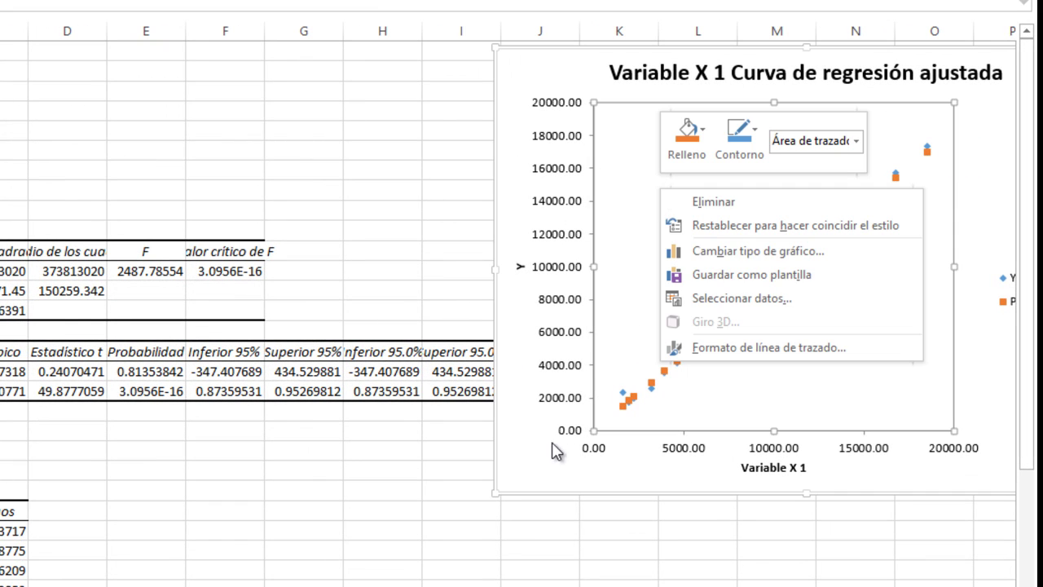
{"action": "left_click", "coordinate": [513, 472]}
{"action": "right_click", "coordinate": [513, 473]}
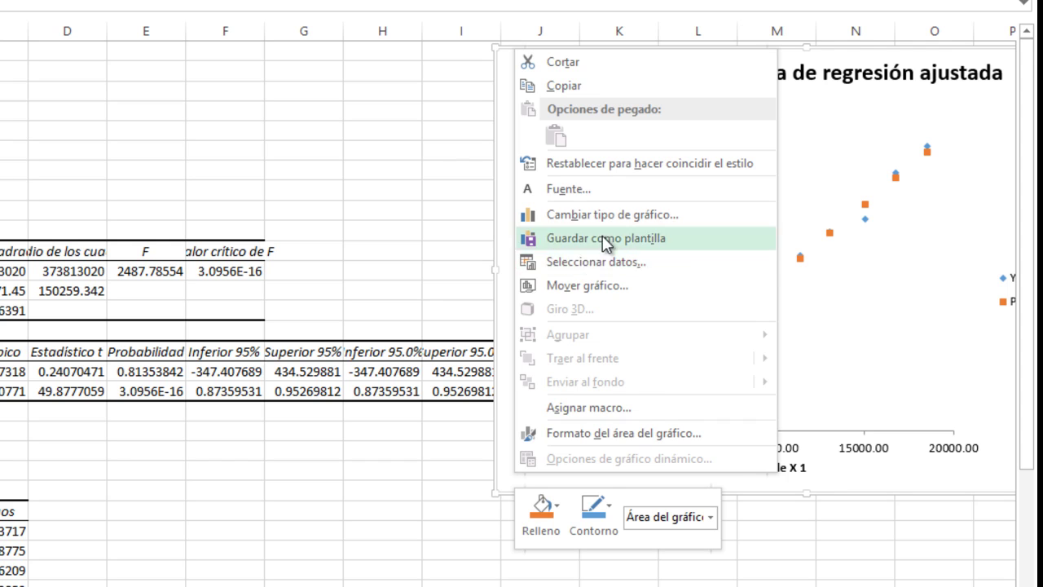
{"action": "left_click", "coordinate": [592, 287]}
{"action": "left_click", "coordinate": [480, 259]}
{"action": "left_click", "coordinate": [665, 348]}
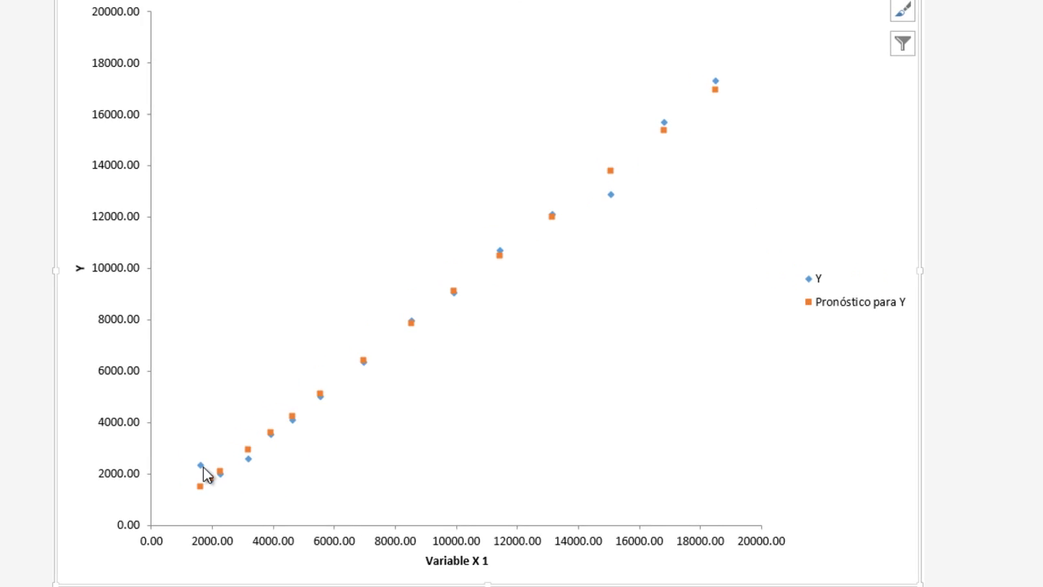
Examine the Y and Pronóstico para Y points at the low end of the chart and the regression equation in E7.
{"action": "mouse_move", "coordinate": [203, 474]}
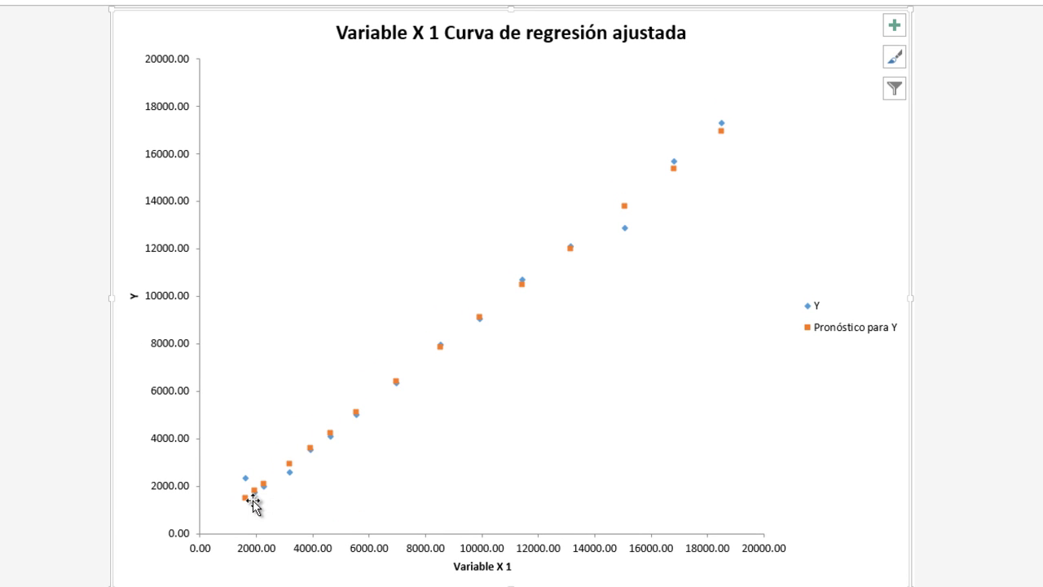
{"action": "mouse_move", "coordinate": [246, 502]}
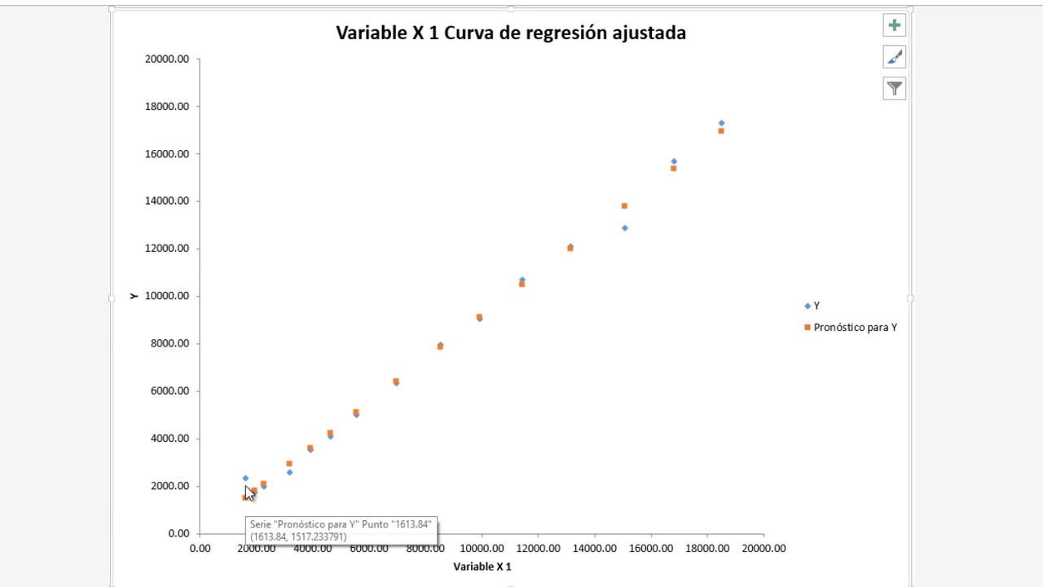
{"action": "mouse_move", "coordinate": [247, 481]}
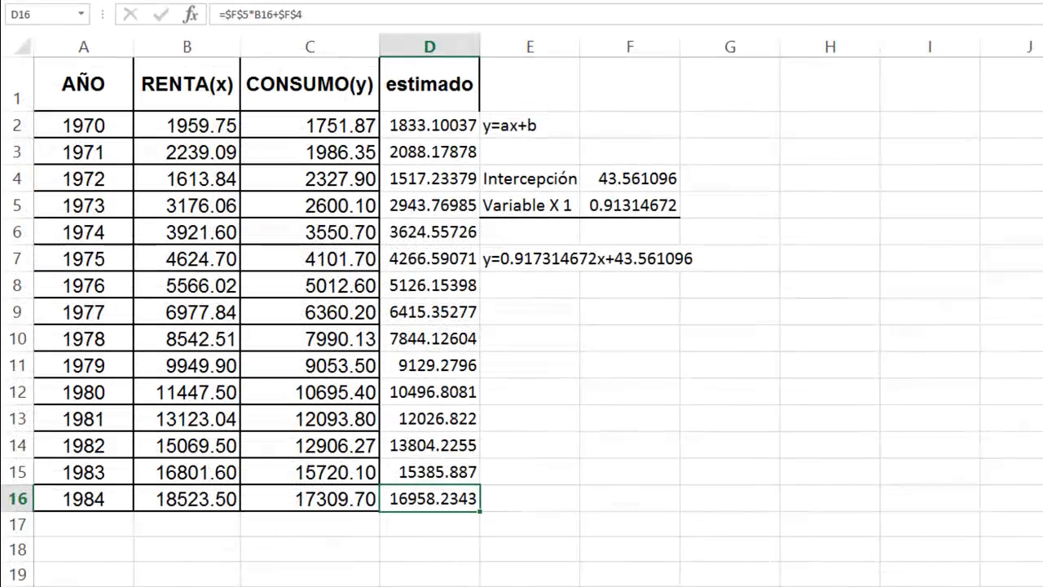
{"action": "left_click", "coordinate": [531, 254]}
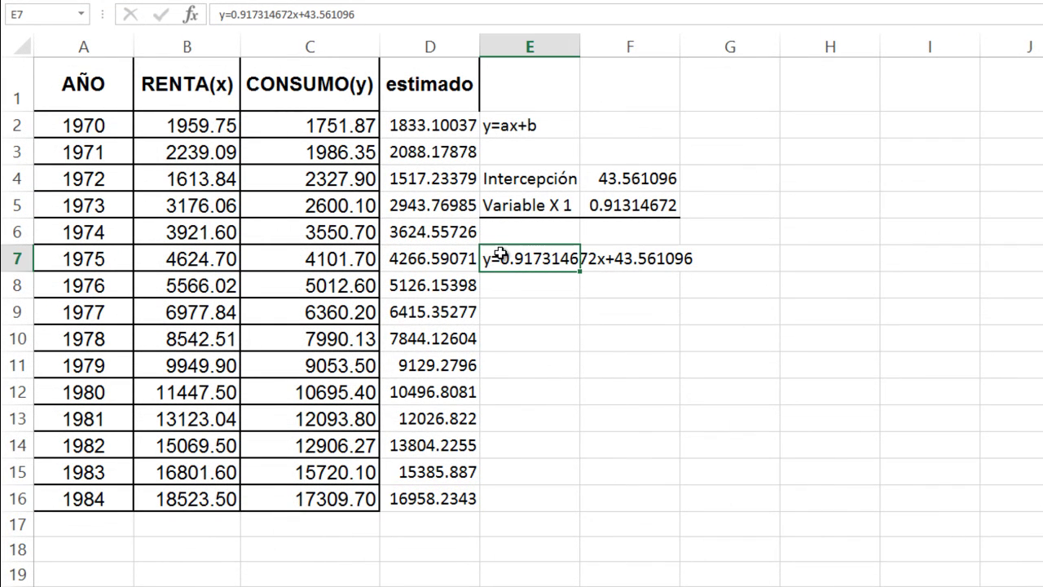
{"action": "left_click_drag", "start_coordinate": [530, 261], "coordinate": [599, 258]}
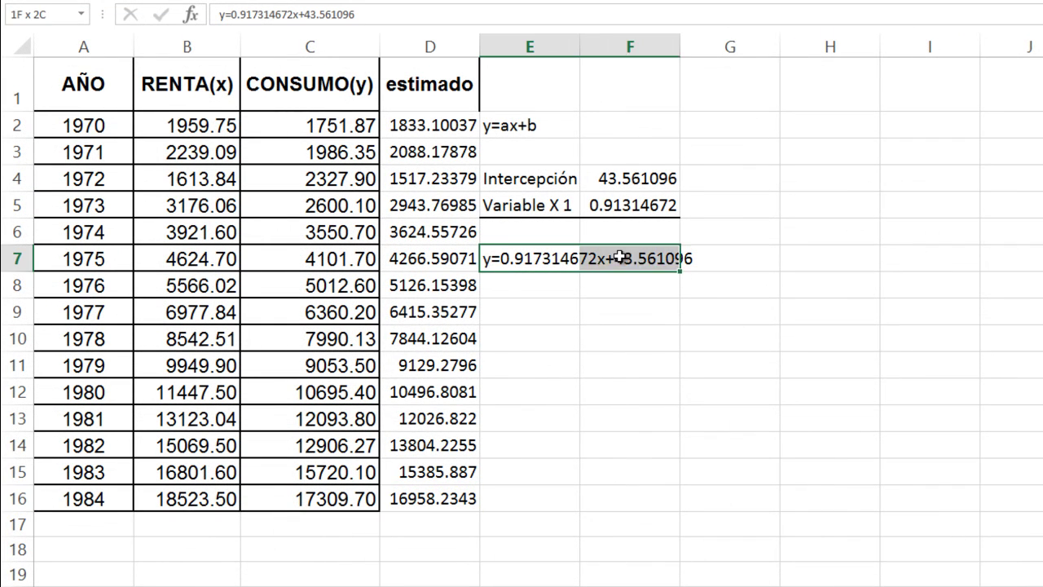
{"action": "left_click", "coordinate": [595, 315]}
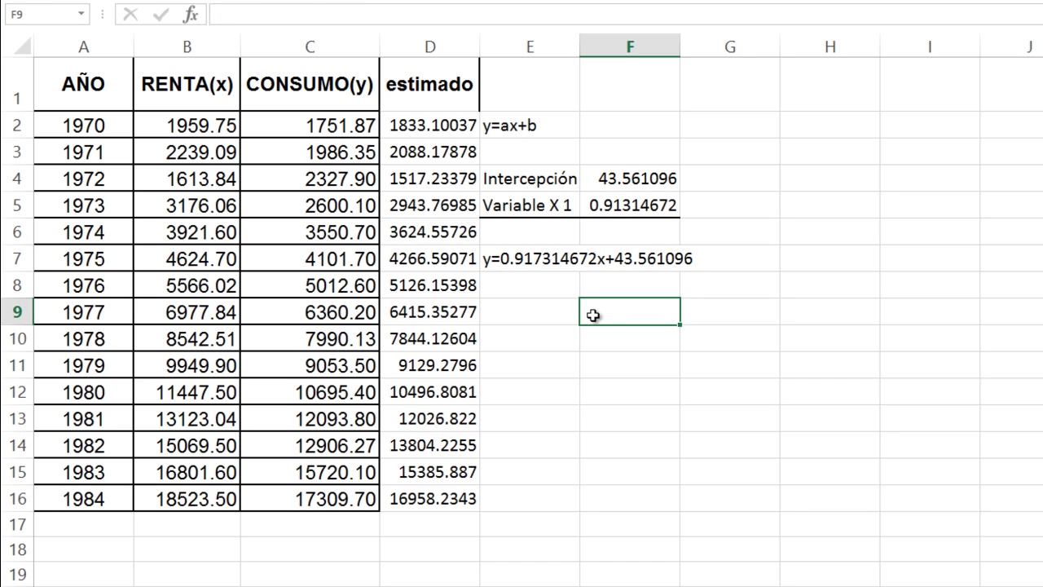
Apply all borders to the estimado column, cells D1 to D16.
{"action": "left_click_drag", "start_coordinate": [441, 92], "coordinate": [417, 497]}
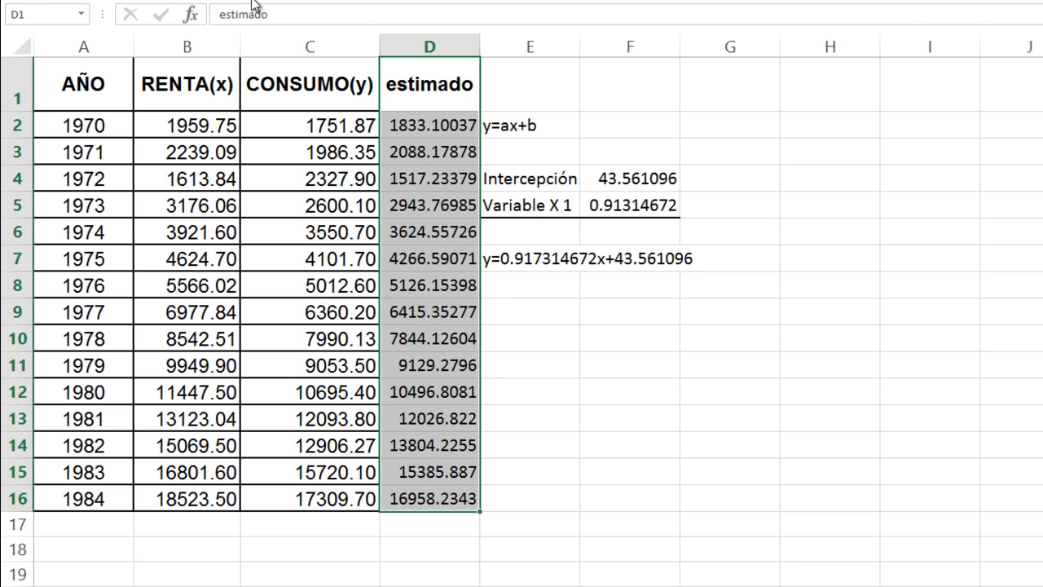
{"action": "left_click", "coordinate": [937, 0]}
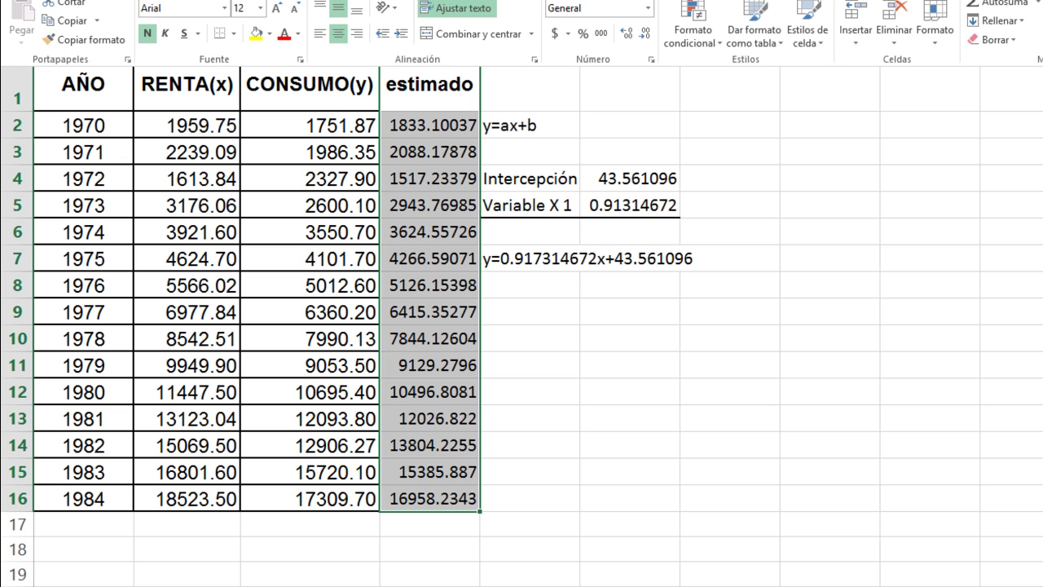
{"action": "key", "text": "ctrl+F1"}
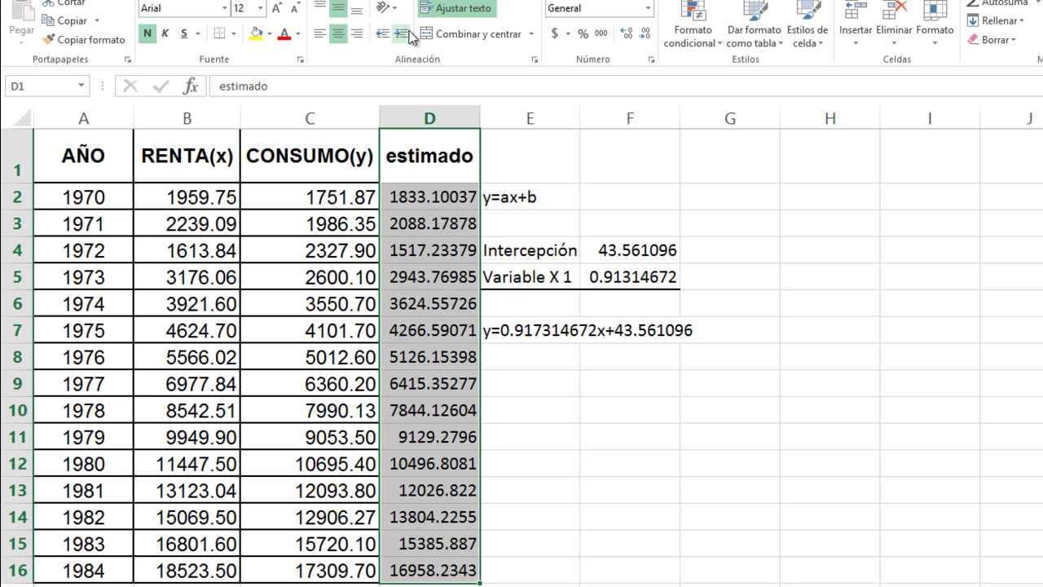
{"action": "left_click", "coordinate": [237, 35]}
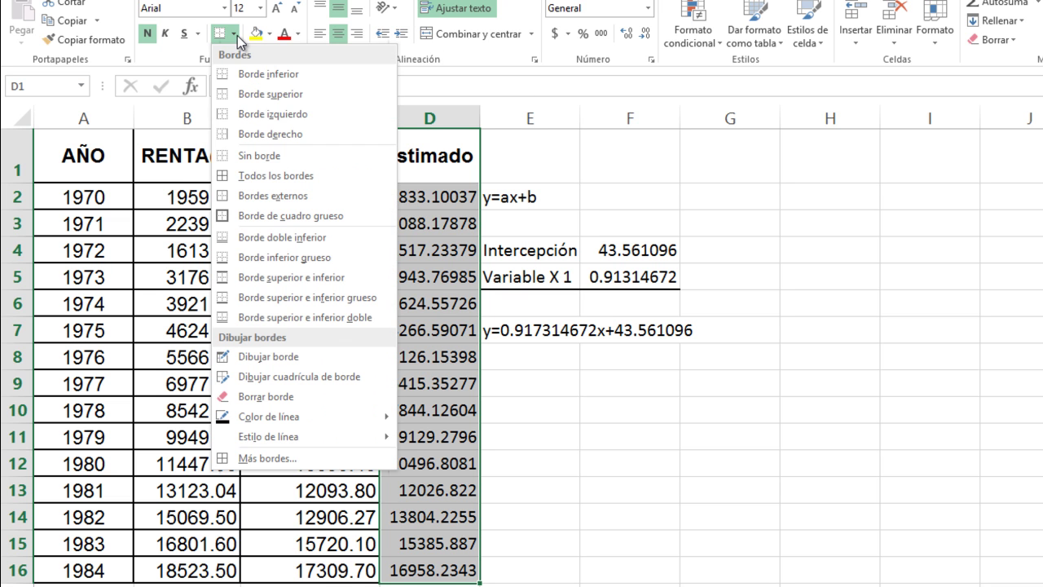
{"action": "left_click", "coordinate": [232, 171]}
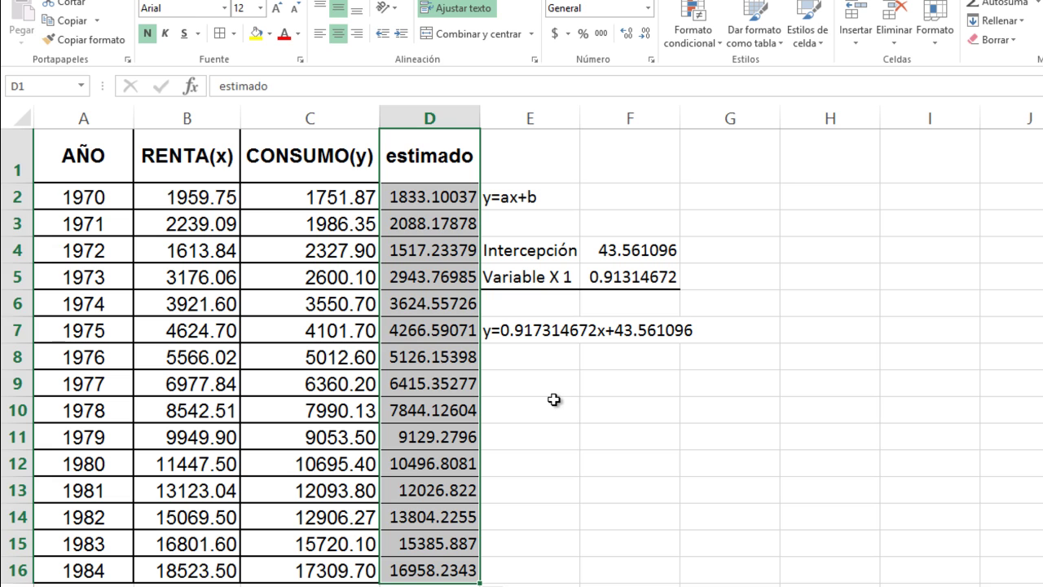
{"action": "left_click", "coordinate": [556, 399]}
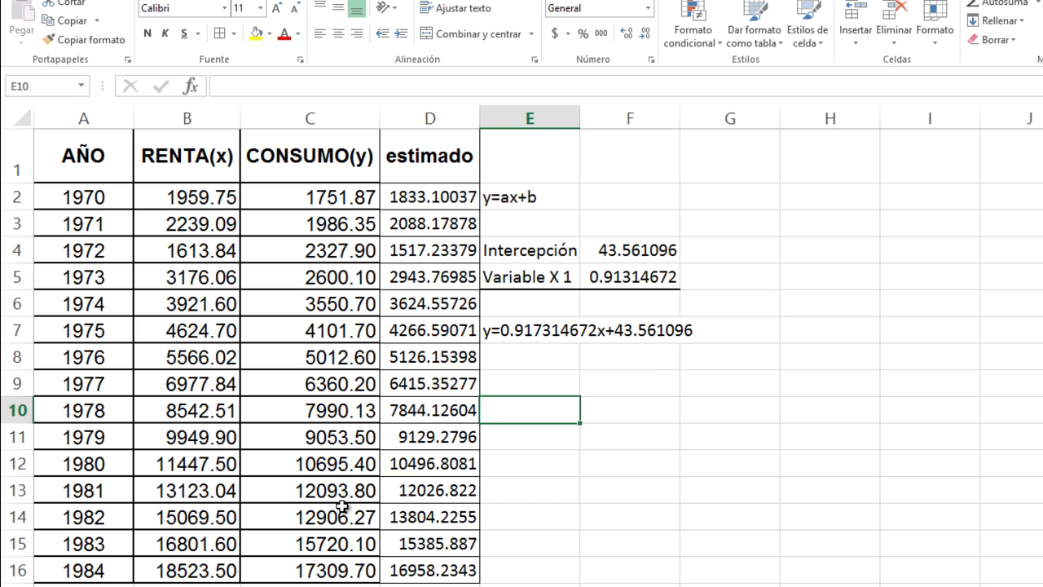
Open the worksheet with the ARTICULO and discount tables, and switch to the Word exercise document to read on past EJERCICIO 10.
{"action": "left_click", "coordinate": [316, 283]}
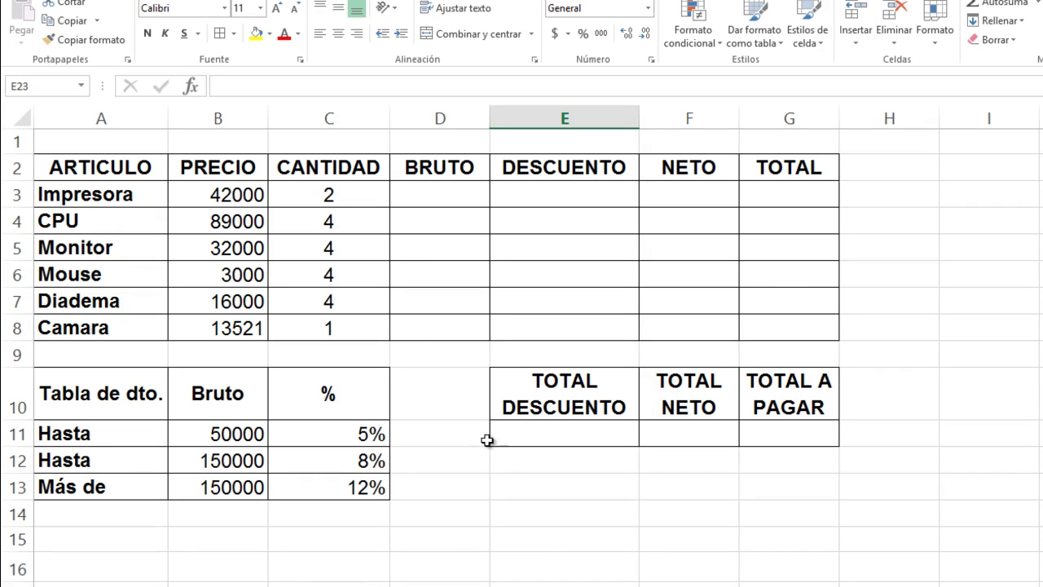
{"action": "left_click", "coordinate": [480, 458]}
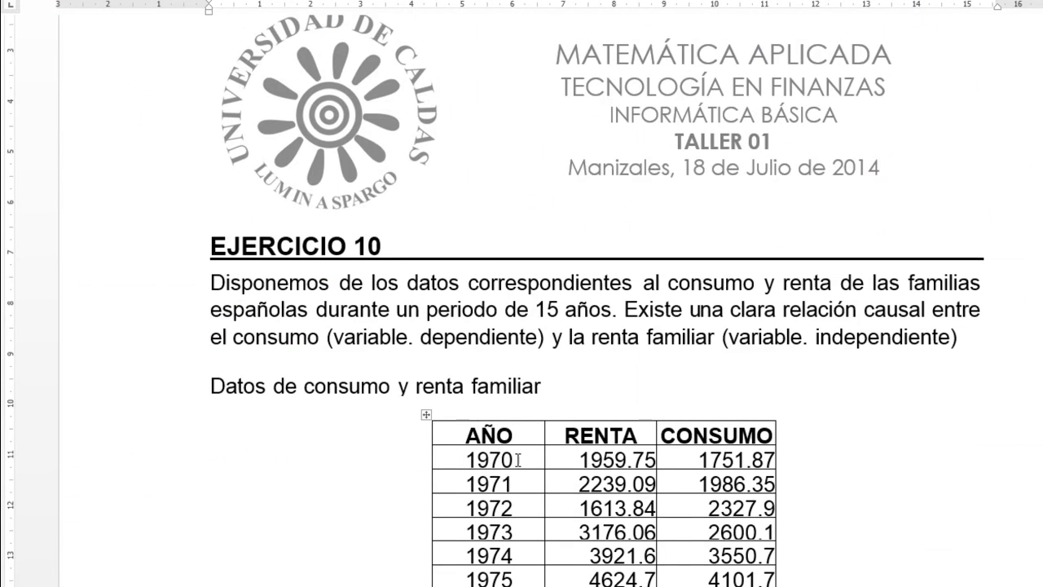
{"action": "scroll", "coordinate": [517, 465], "scroll_direction": "down", "scroll_amount": 15}
{"action": "scroll", "coordinate": [516, 465], "scroll_direction": "down", "scroll_amount": 5}
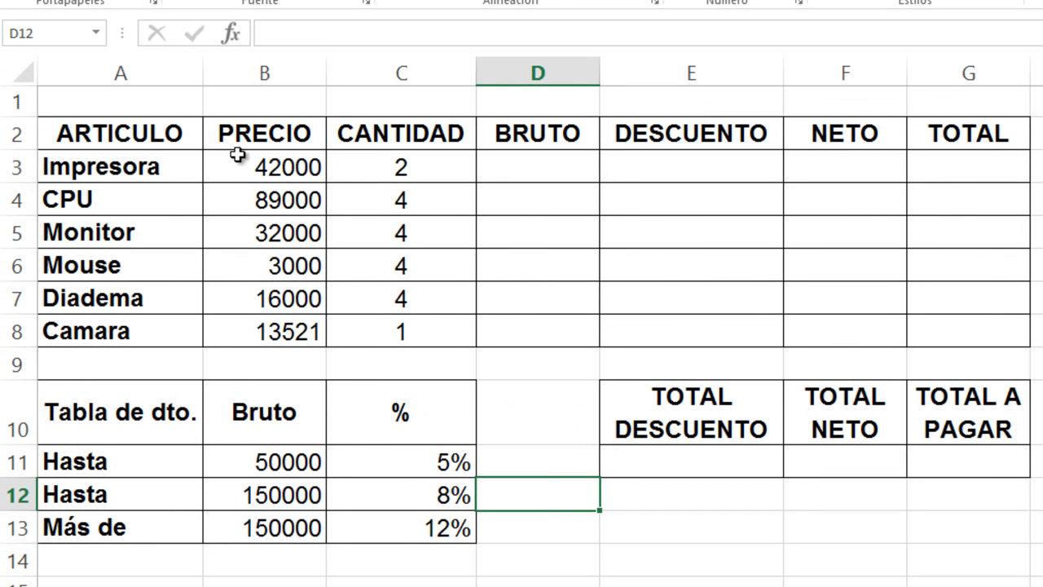
Format the PRECIO values in B3:B8 with the Contabilidad dollar format.
{"action": "left_click_drag", "start_coordinate": [257, 169], "coordinate": [267, 330]}
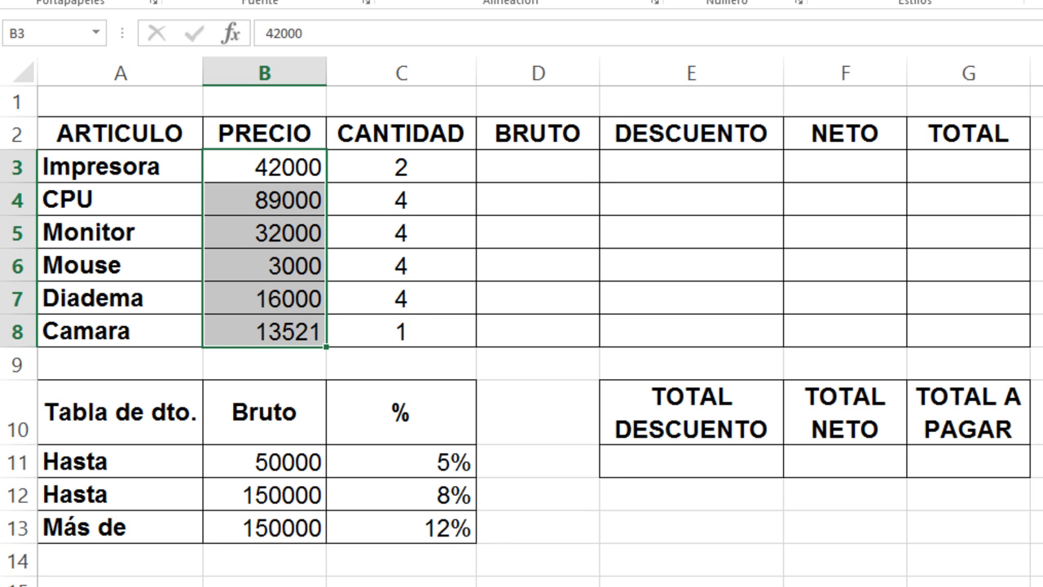
{"action": "key", "text": "ctrl+shift+4"}
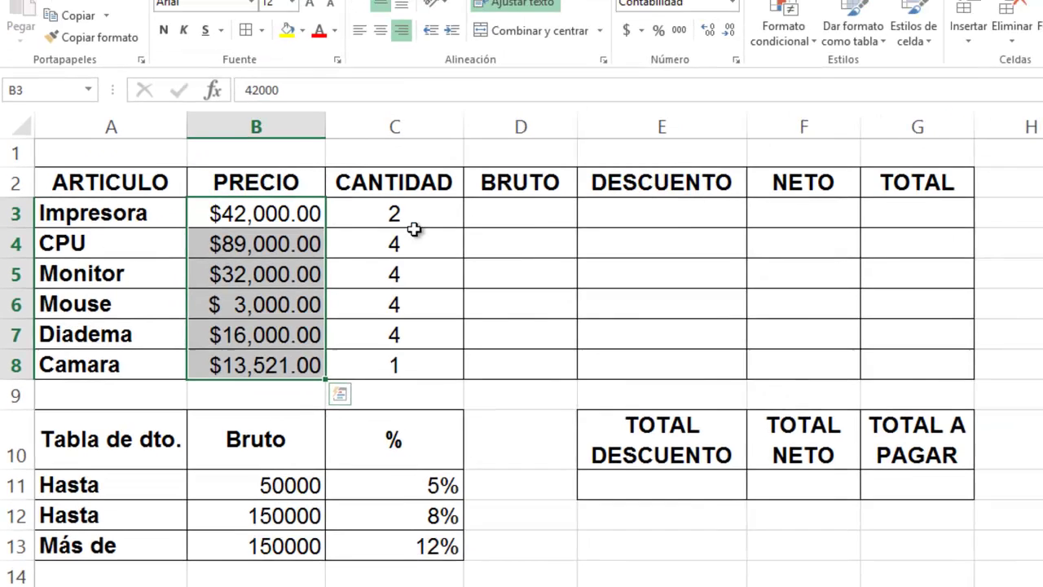
Review the CANTIDAD, BRUTO, DESCUENTO, NETO and TOTAL columns in rows 3 to 8 of the article table.
{"action": "left_click_drag", "start_coordinate": [435, 168], "coordinate": [449, 305]}
{"action": "left_click_drag", "start_coordinate": [408, 359], "coordinate": [405, 369]}
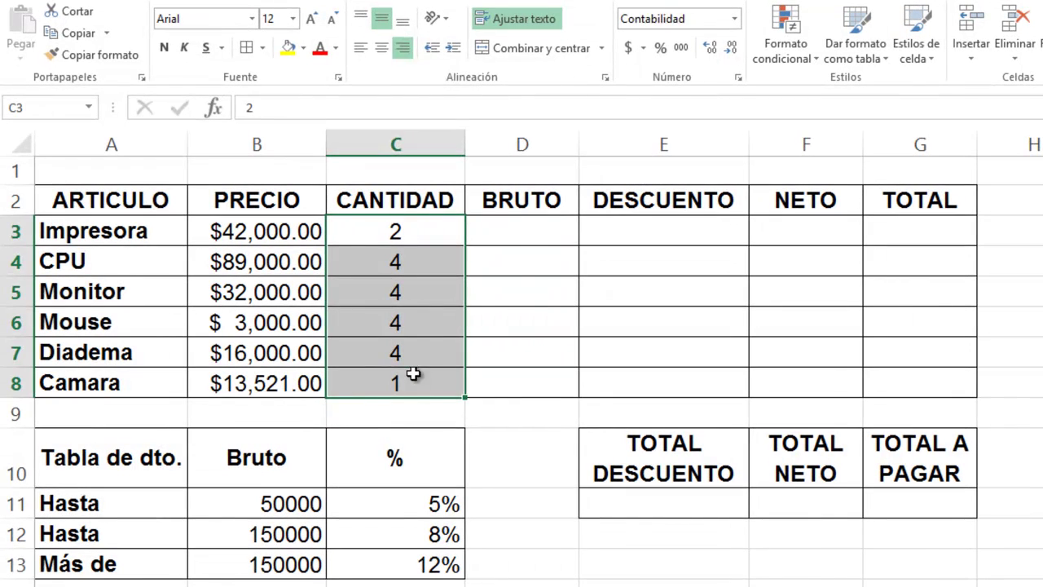
{"action": "left_click_drag", "start_coordinate": [519, 235], "coordinate": [517, 389]}
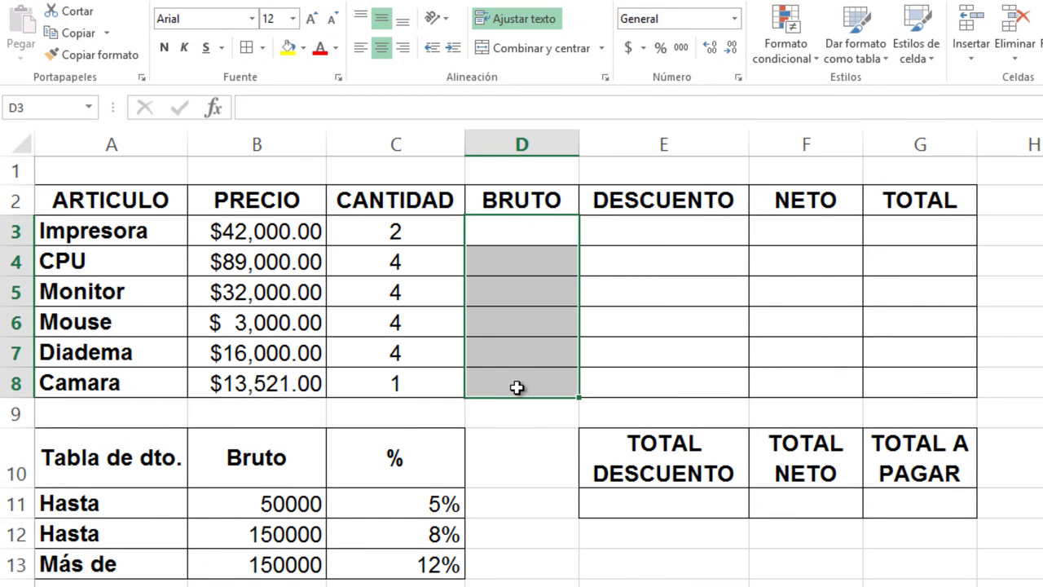
{"action": "left_click_drag", "start_coordinate": [650, 224], "coordinate": [665, 381]}
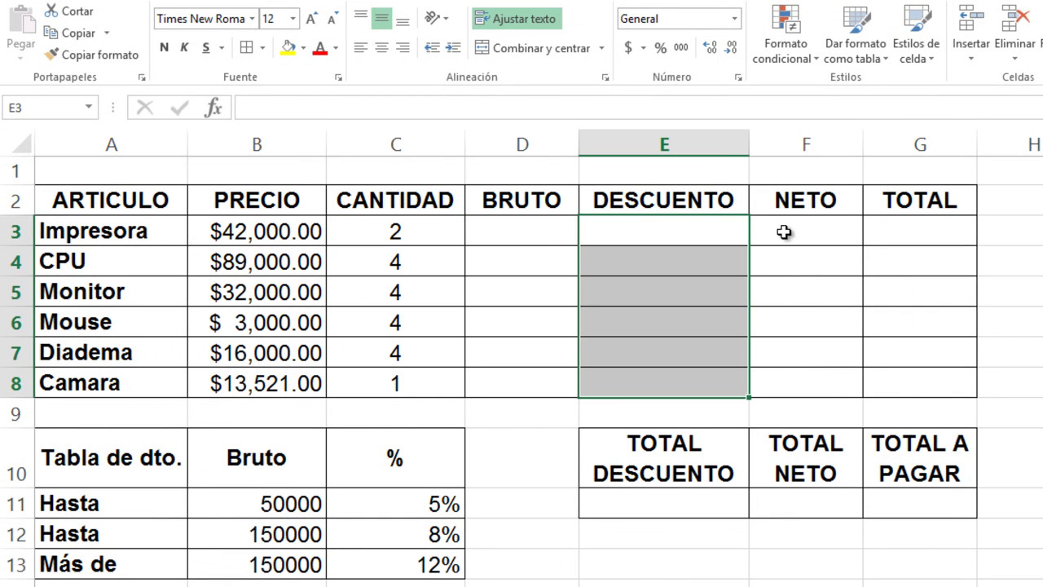
{"action": "left_click_drag", "start_coordinate": [787, 233], "coordinate": [787, 369]}
{"action": "left_click_drag", "start_coordinate": [911, 232], "coordinate": [901, 396]}
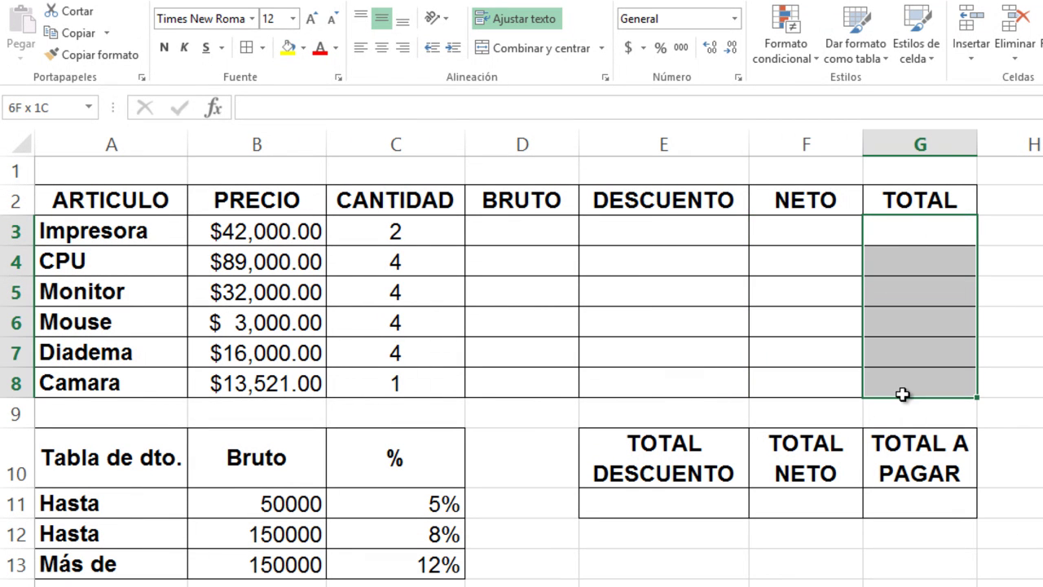
{"action": "left_click", "coordinate": [800, 236]}
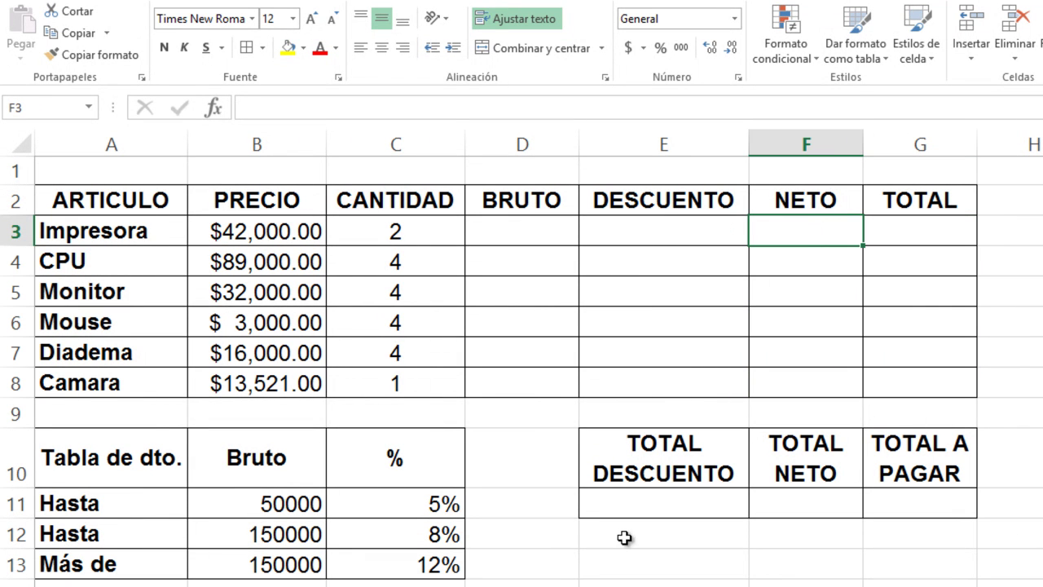
Add the label "Valor del IVA:" in E13 with the rate 16% in F13.
{"action": "left_click", "coordinate": [594, 561]}
{"action": "type", "text": "Iva"}
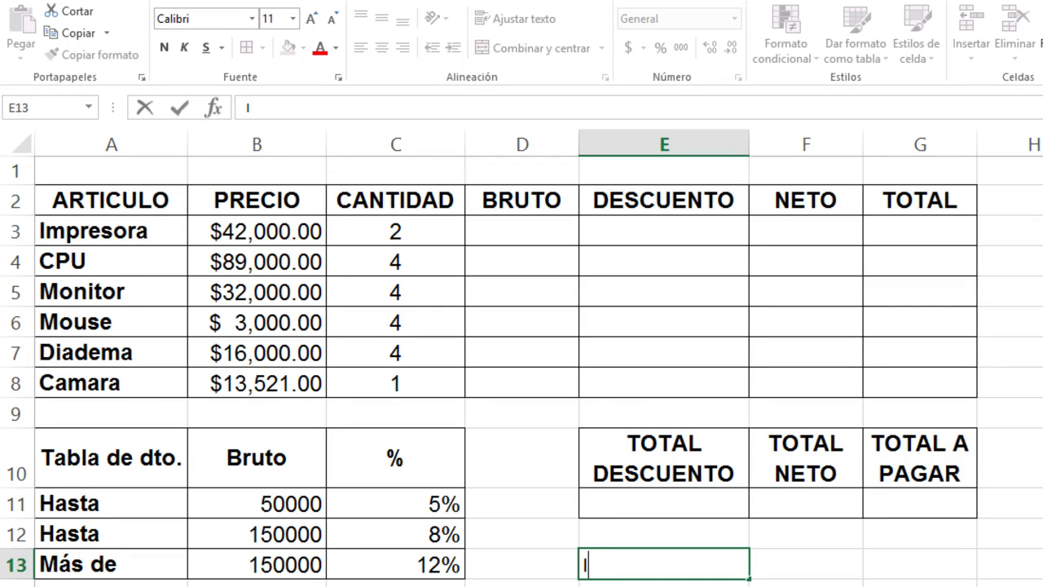
{"action": "key", "text": "BackSpace"}
{"action": "key", "text": "BackSpace"}
{"action": "key", "text": "BackSpace"}
{"action": "type", "text": "Valor del IVA:"}
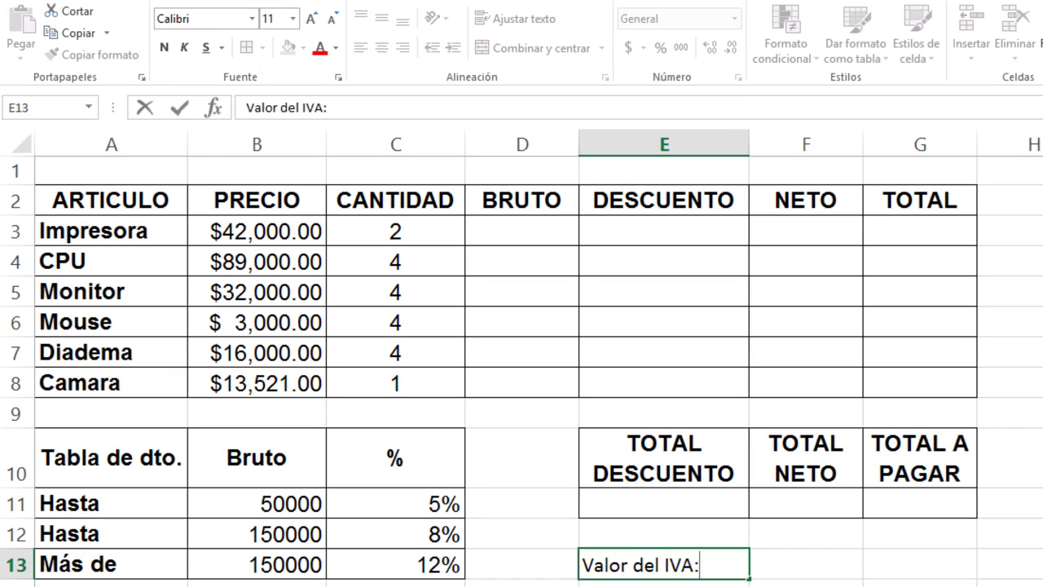
{"action": "key", "text": "Tab"}
{"action": "type", "text": "16%"}
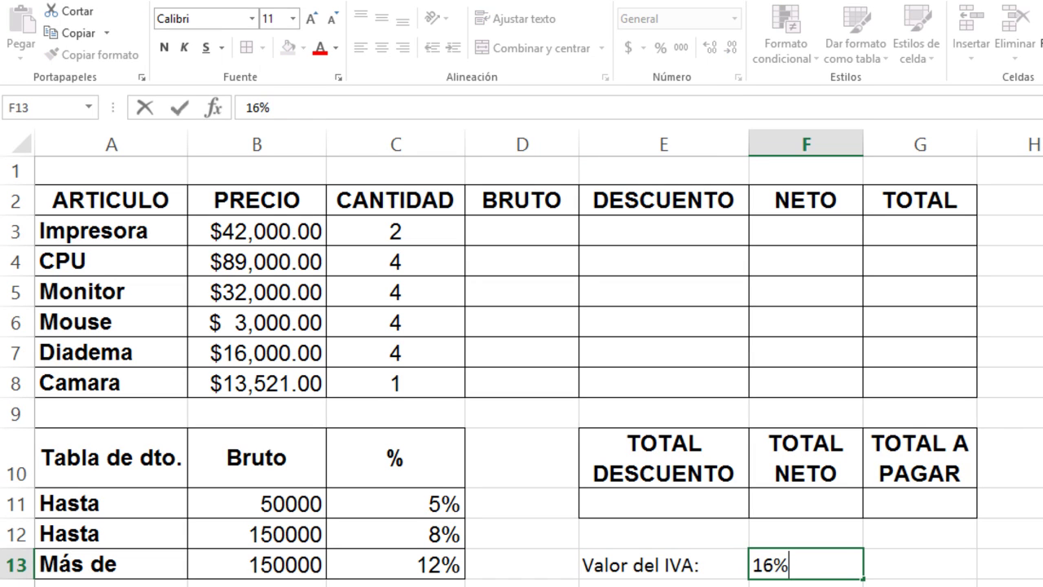
{"action": "key", "text": "Return"}
{"action": "left_click", "coordinate": [663, 564]}
{"action": "left_click", "coordinate": [522, 503]}
{"action": "key", "text": "Up"}
{"action": "key", "text": "Up"}
{"action": "key", "text": "Up"}
{"action": "key", "text": "Up"}
{"action": "key", "text": "Up"}
{"action": "key", "text": "Up"}
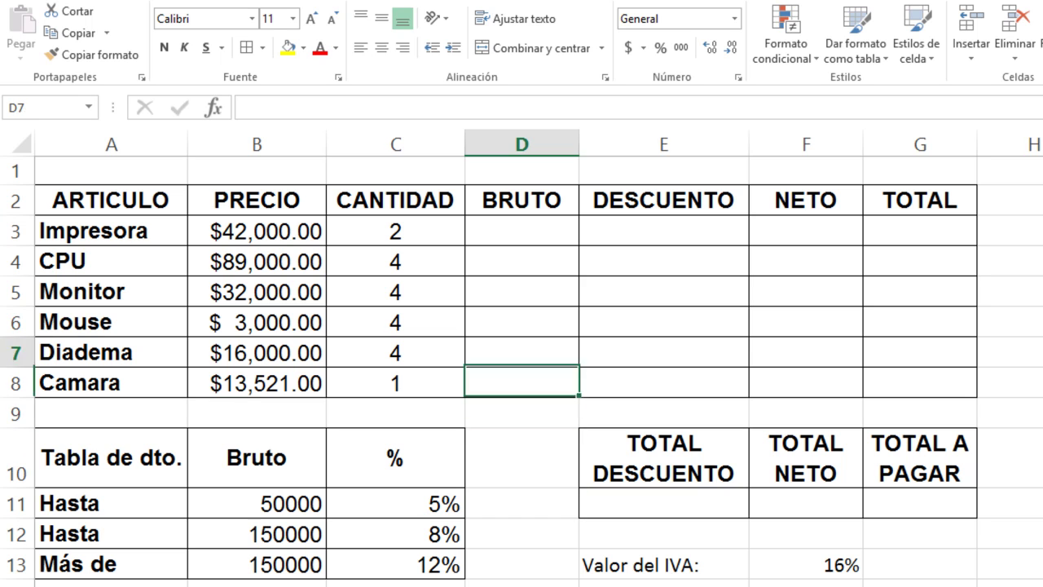
{"action": "key", "text": "Right"}
{"action": "key", "text": "Up"}
{"action": "key", "text": "Up"}
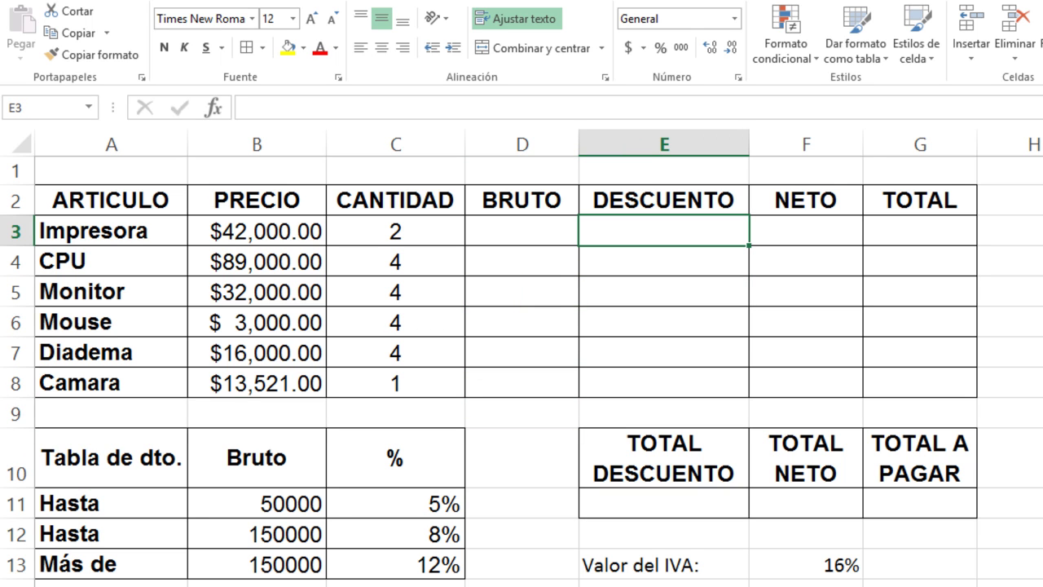
Format the Bruto limits of the discount table, B11:B13, with the Contabilidad dollar format.
{"action": "left_click", "coordinate": [230, 496]}
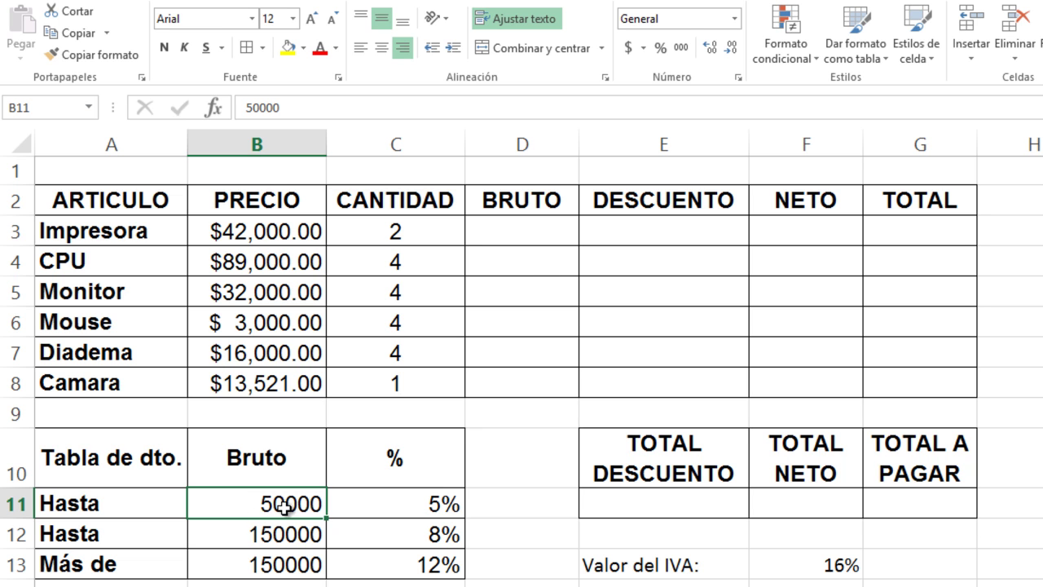
{"action": "left_click_drag", "start_coordinate": [285, 515], "coordinate": [279, 562]}
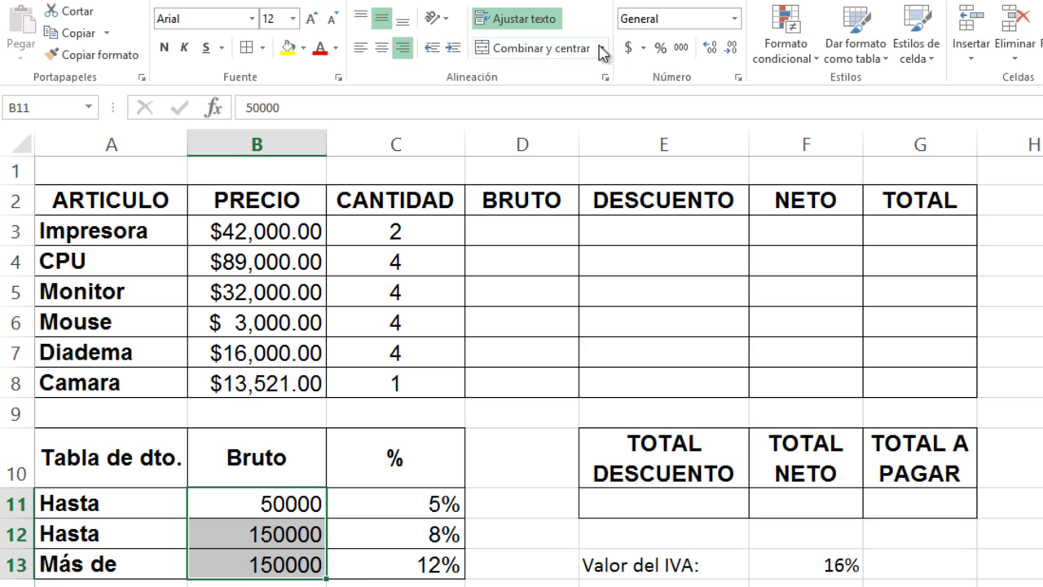
{"action": "left_click", "coordinate": [635, 51]}
Examine the discount table's Bruto limits and percentages in B11:C13, and the DESCUENTO cells where they apply.
{"action": "left_click", "coordinate": [281, 505]}
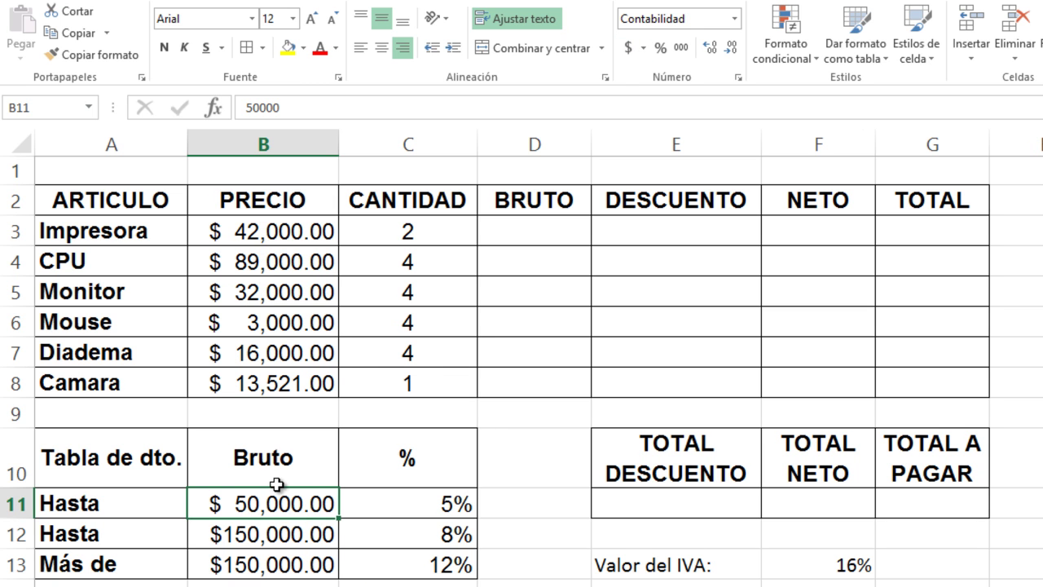
{"action": "left_click", "coordinate": [408, 508]}
{"action": "left_click", "coordinate": [236, 536]}
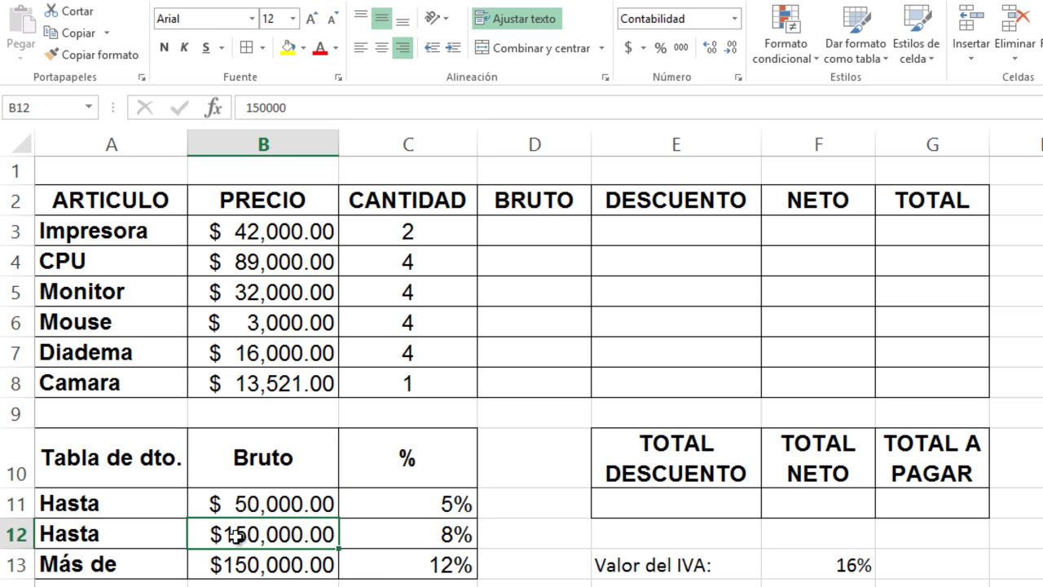
{"action": "left_click", "coordinate": [245, 512]}
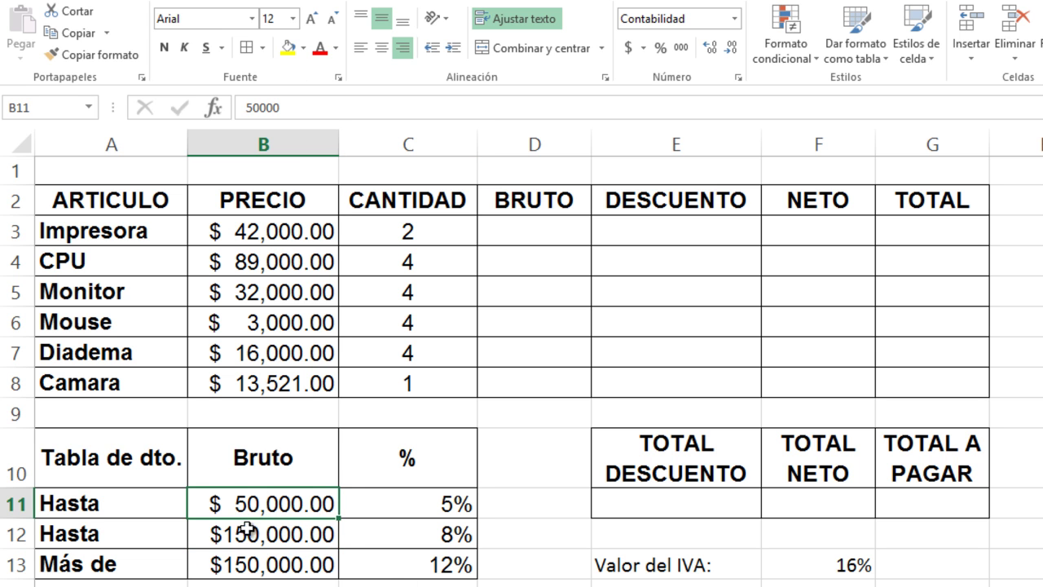
{"action": "left_click", "coordinate": [249, 531]}
{"action": "left_click", "coordinate": [447, 546]}
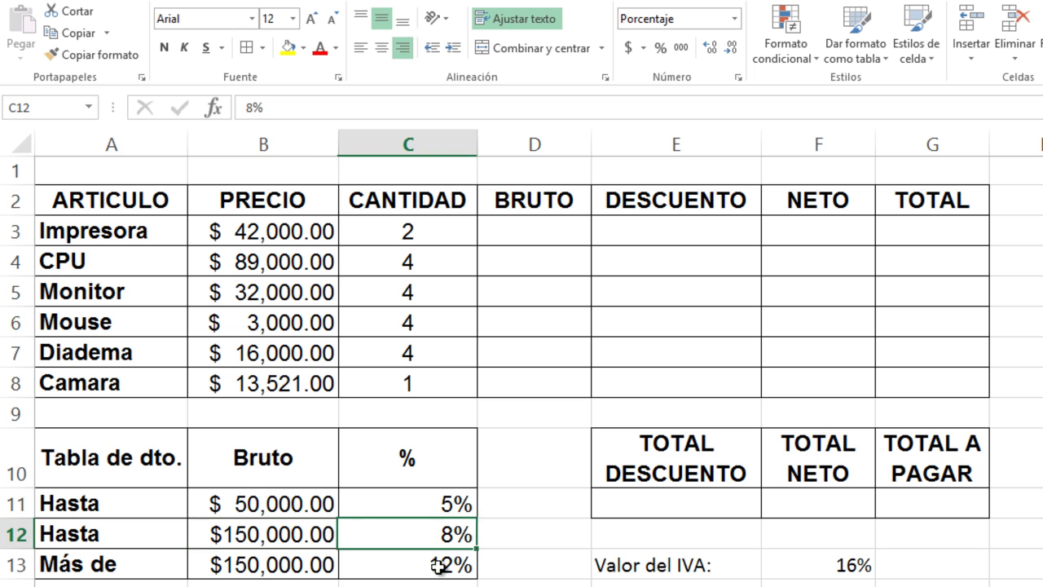
{"action": "left_click", "coordinate": [221, 564]}
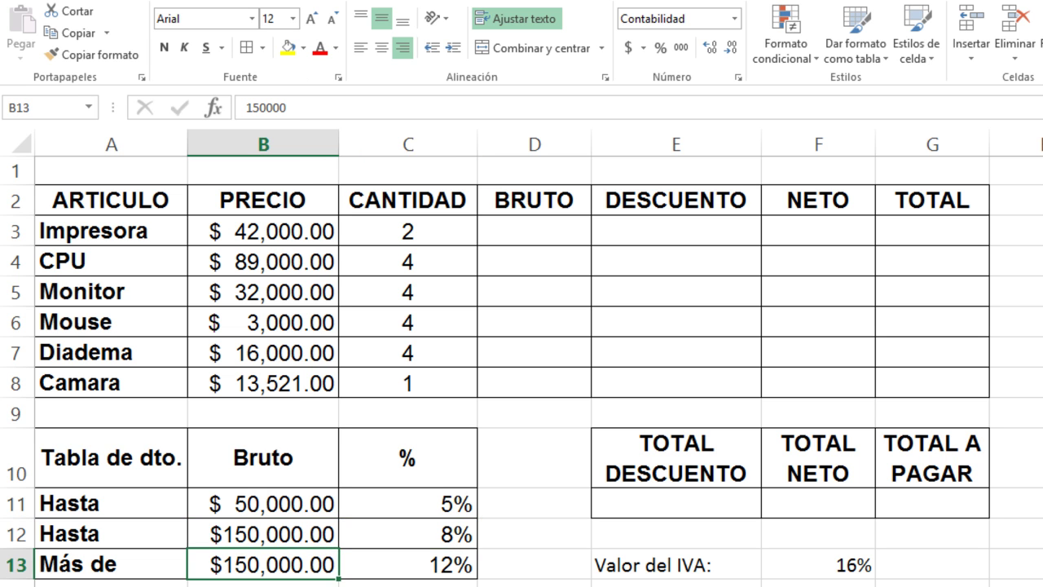
{"action": "left_click", "coordinate": [432, 570]}
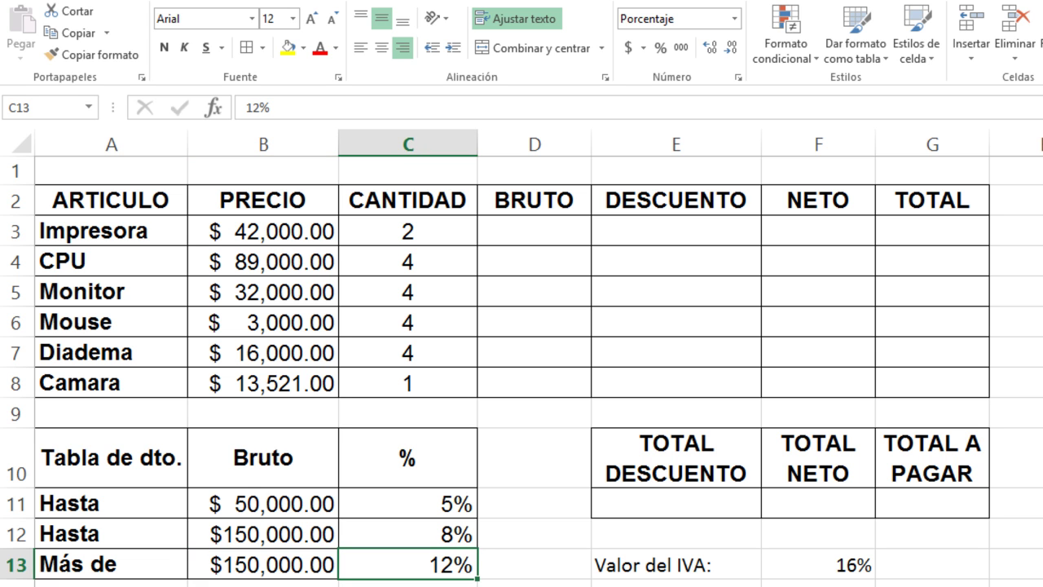
{"action": "double_click", "coordinate": [692, 234]}
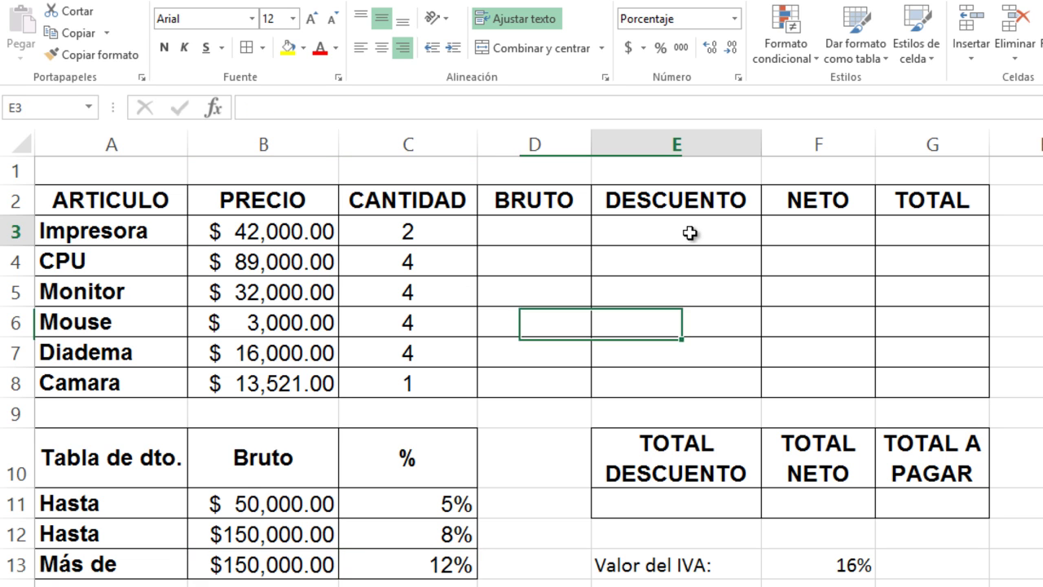
{"action": "left_click", "coordinate": [679, 300]}
{"action": "left_click", "coordinate": [668, 352]}
{"action": "left_click", "coordinate": [662, 382]}
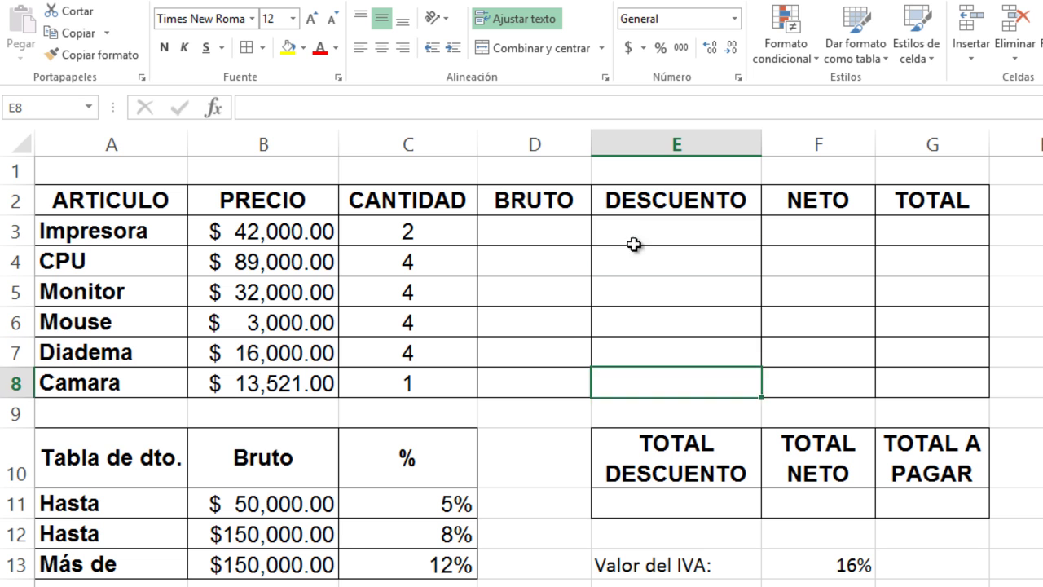
{"action": "left_click", "coordinate": [633, 236]}
Calculate the gross amount of Impresora in D3 with the formula =B3*C3.
{"action": "left_click", "coordinate": [550, 234]}
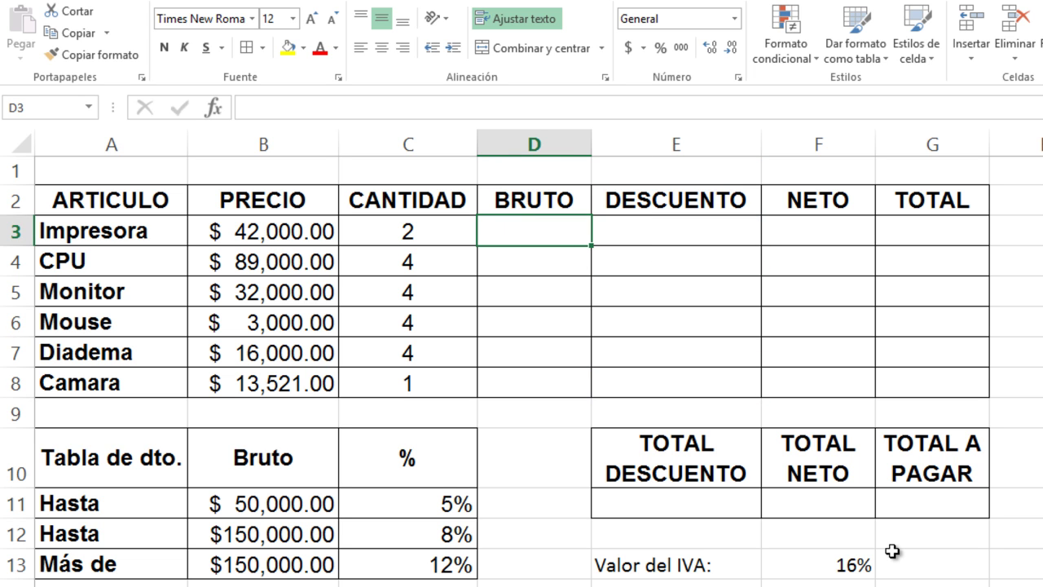
{"action": "type", "text": "="}
{"action": "key", "text": "Left"}
{"action": "key", "text": "Left"}
{"action": "type", "text": "*"}
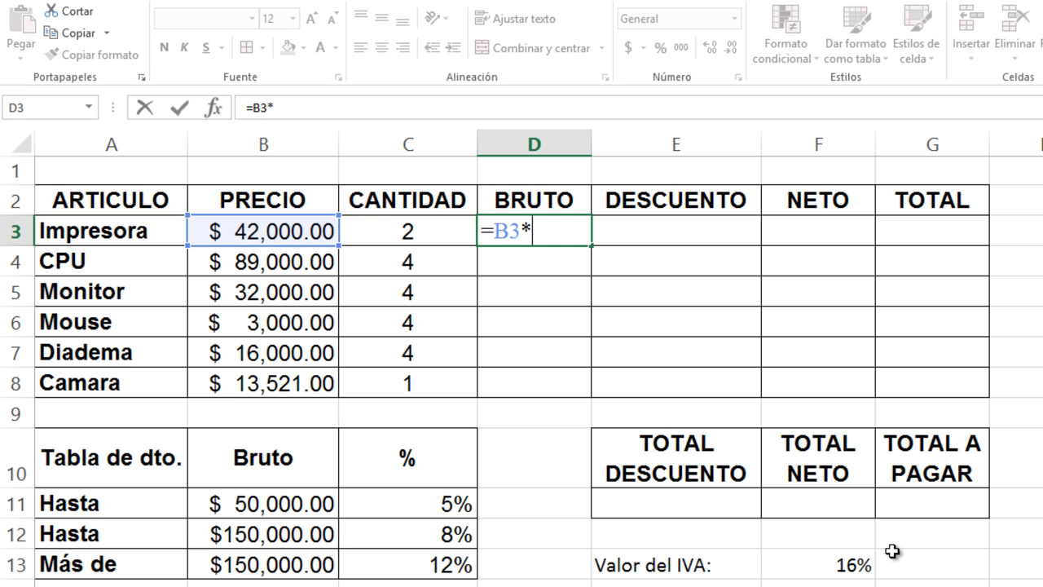
{"action": "key", "text": "Left"}
{"action": "key", "text": "Return"}
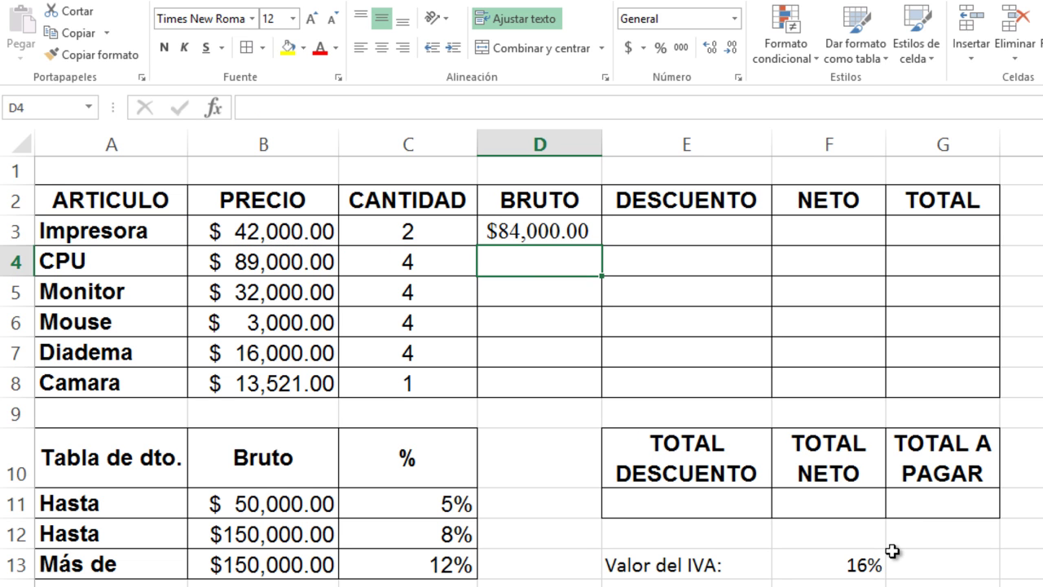
Copy the cell format of C3 onto the BRUTO to TOTAL cells, D3:G8.
{"action": "left_click", "coordinate": [442, 237]}
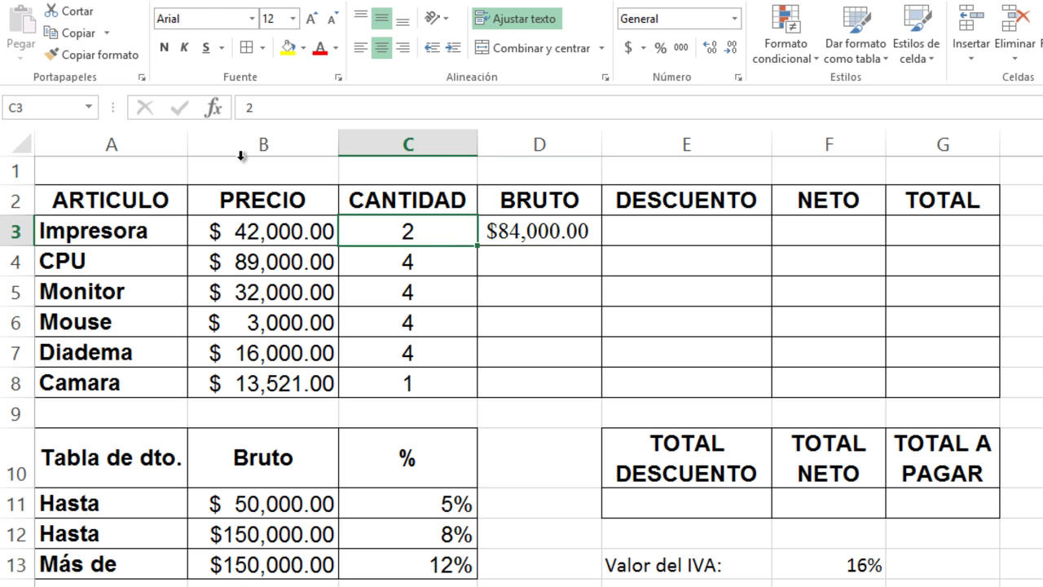
{"action": "left_click", "coordinate": [90, 55]}
{"action": "mouse_move", "coordinate": [518, 234]}
{"action": "left_mouse_down"}
{"action": "mouse_move", "coordinate": [921, 334]}
{"action": "mouse_move", "coordinate": [927, 384]}
{"action": "left_mouse_up"}
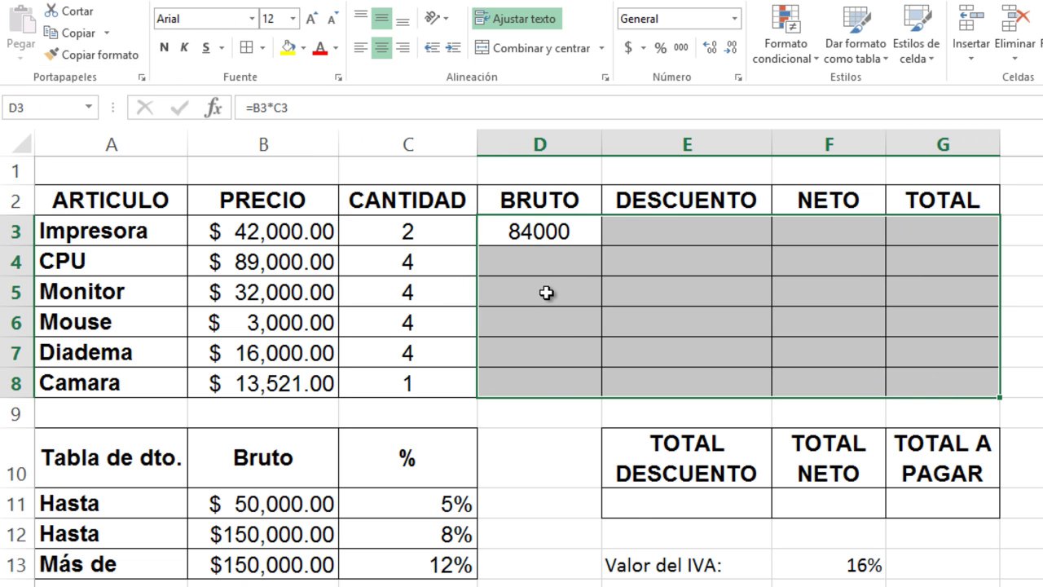
Apply the Contabilidad dollar format to the gross amount in D3.
{"action": "left_click", "coordinate": [545, 291]}
{"action": "left_click", "coordinate": [539, 232]}
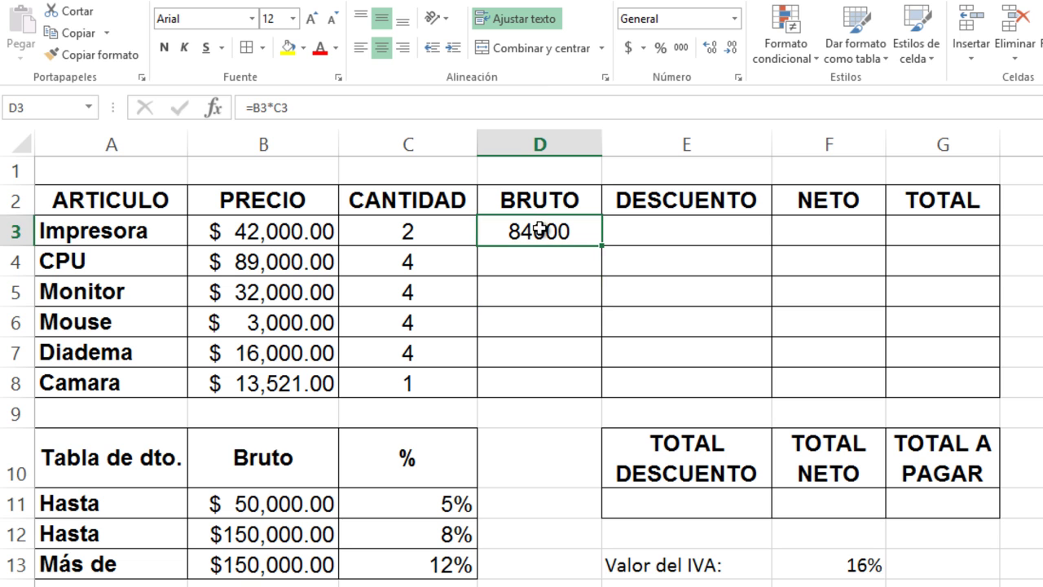
{"action": "left_click", "coordinate": [627, 49]}
{"action": "left_click", "coordinate": [559, 326]}
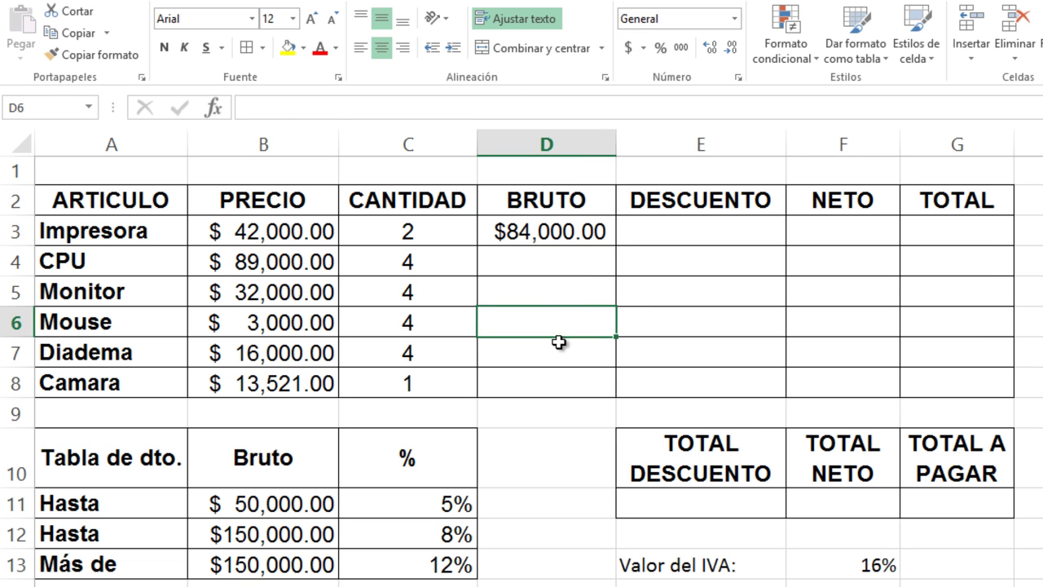
Fill the BRUTO formula from D3 down to D8 and autofit the width of column D.
{"action": "left_click", "coordinate": [560, 238]}
{"action": "left_click_drag", "start_coordinate": [559, 267], "coordinate": [559, 380]}
{"action": "left_click", "coordinate": [540, 233]}
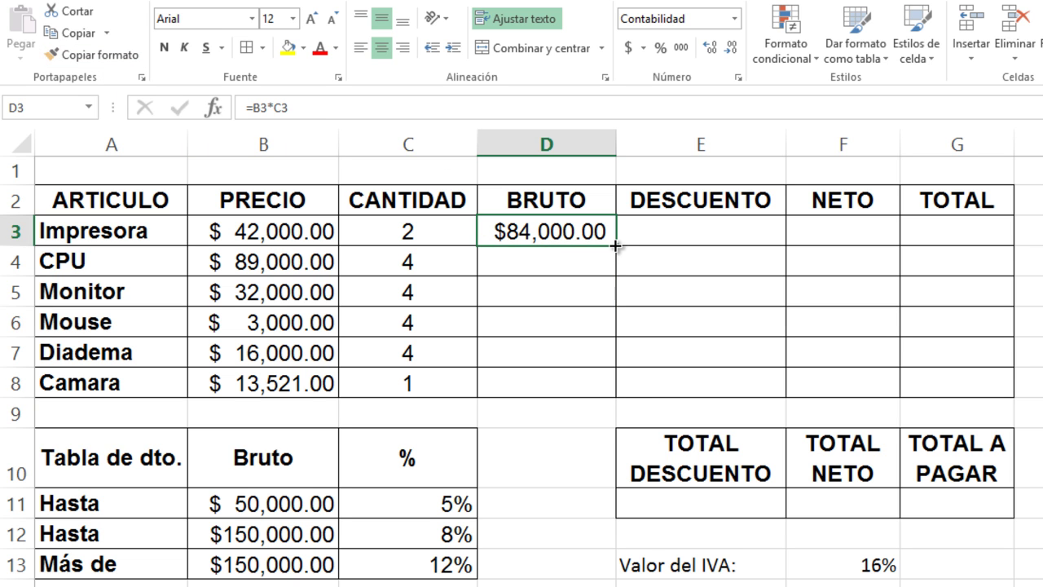
{"action": "left_click_drag", "start_coordinate": [615, 245], "coordinate": [602, 383]}
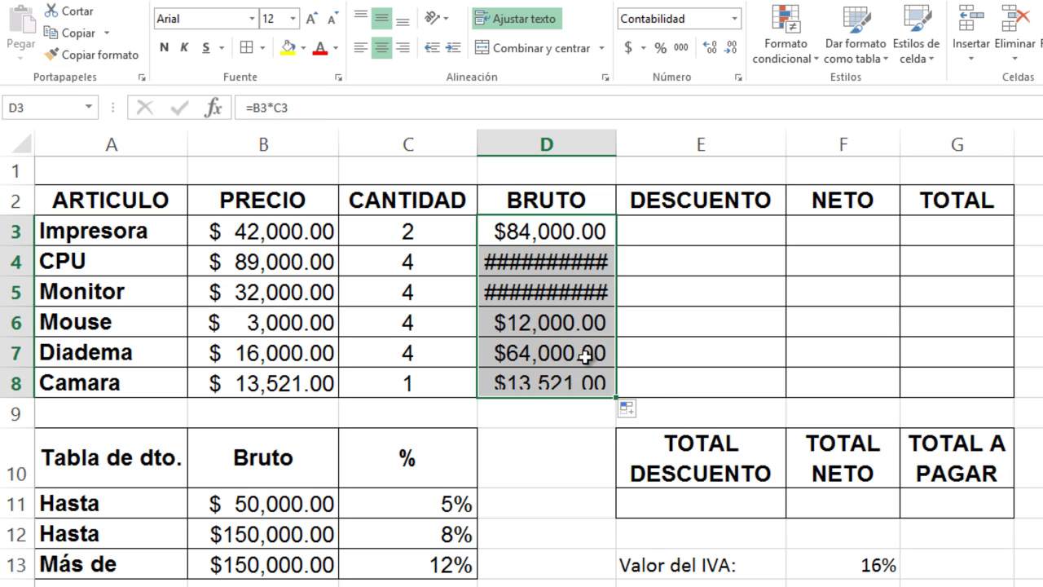
{"action": "double_click", "coordinate": [616, 137]}
{"action": "left_click", "coordinate": [539, 333]}
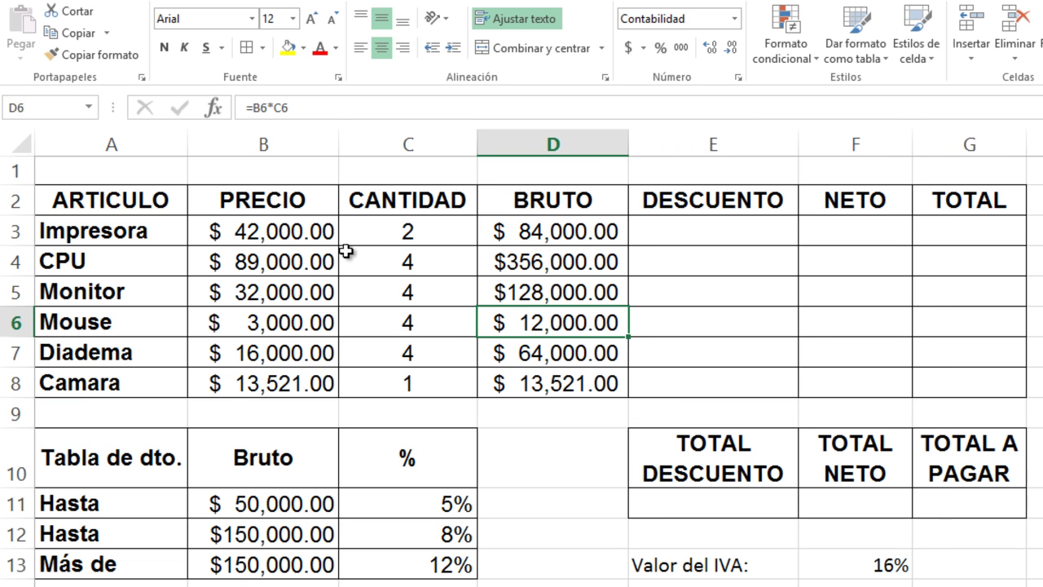
{"action": "left_click", "coordinate": [274, 233]}
{"action": "left_click", "coordinate": [406, 233]}
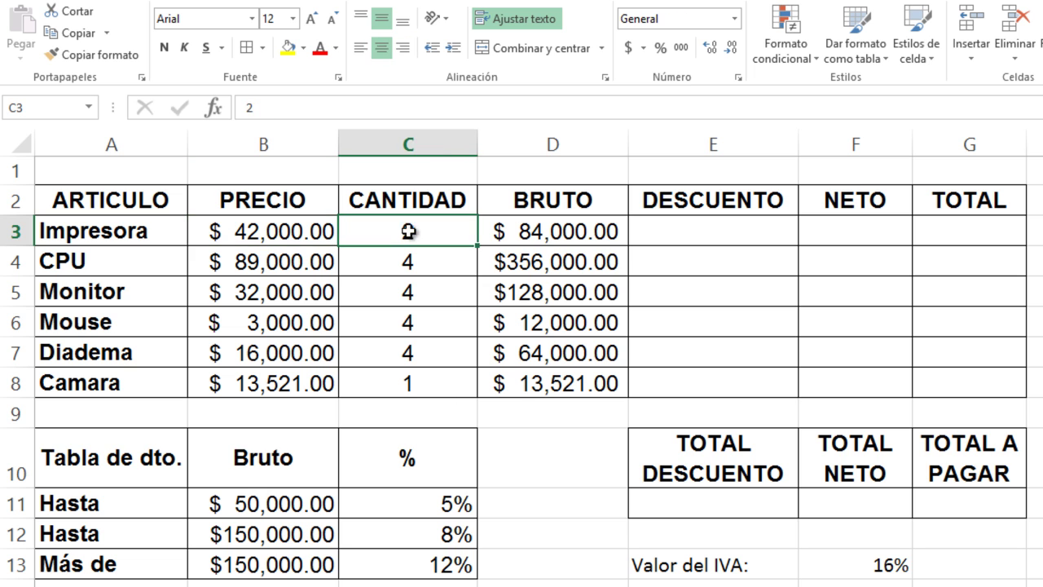
{"action": "left_click", "coordinate": [745, 236]}
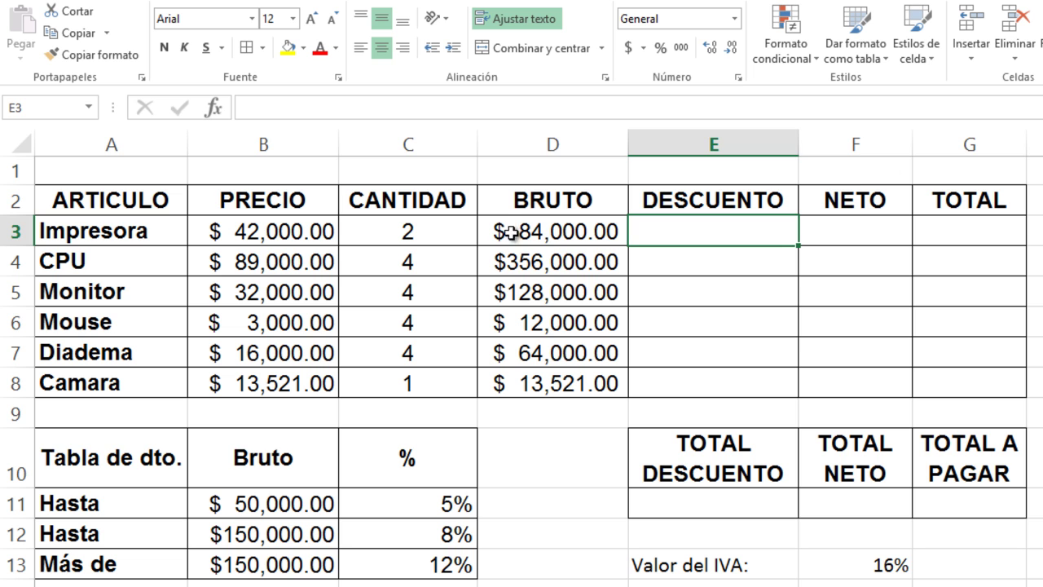
{"action": "left_click", "coordinate": [543, 233]}
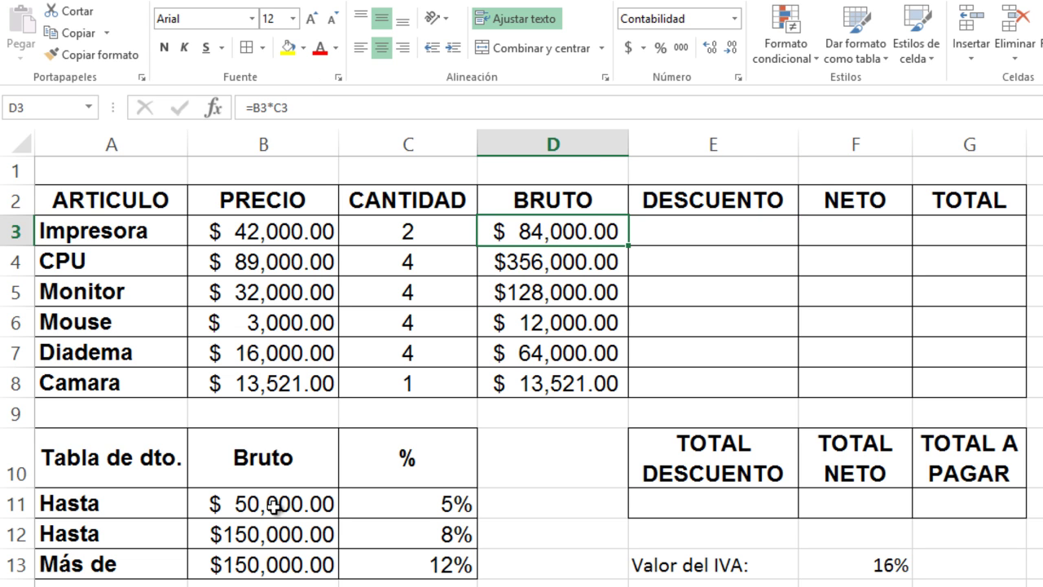
{"action": "left_click", "coordinate": [422, 508]}
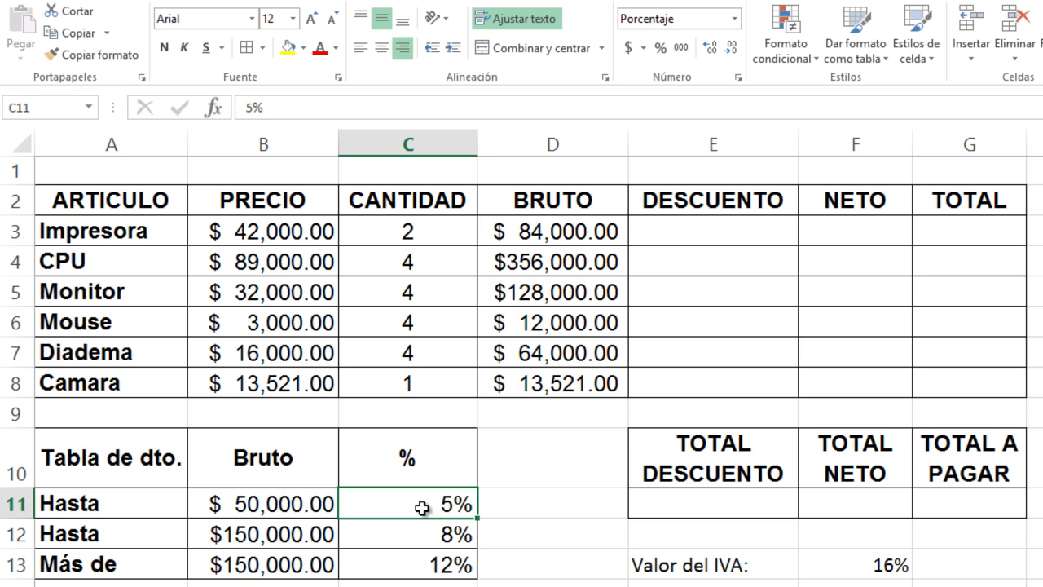
Start the discount formula for Impresora in E3 with the SI condition D3<=$B$11, keeping B11 as an absolute reference.
{"action": "left_click", "coordinate": [758, 231]}
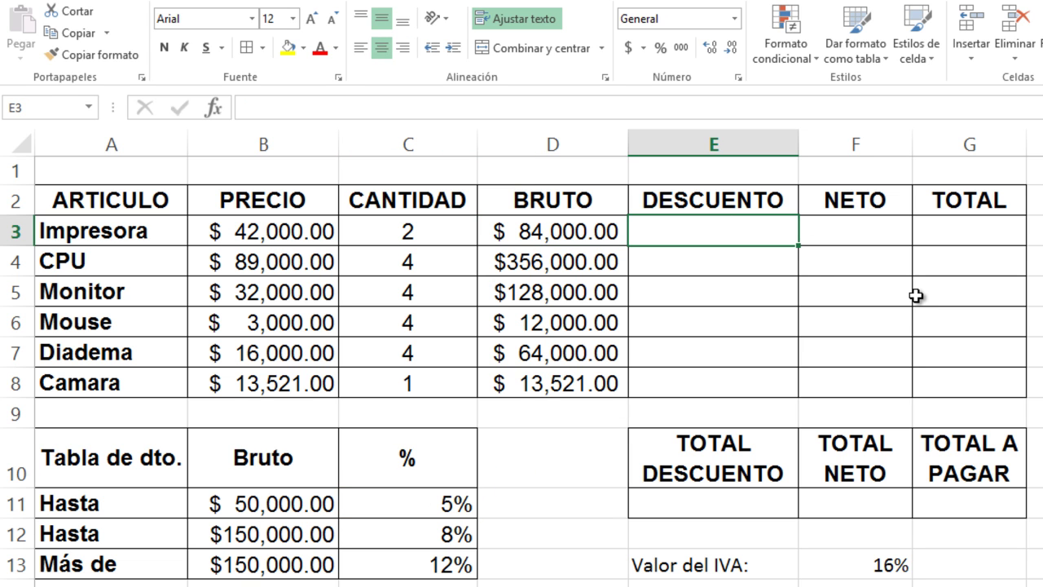
{"action": "type", "text": "=si"}
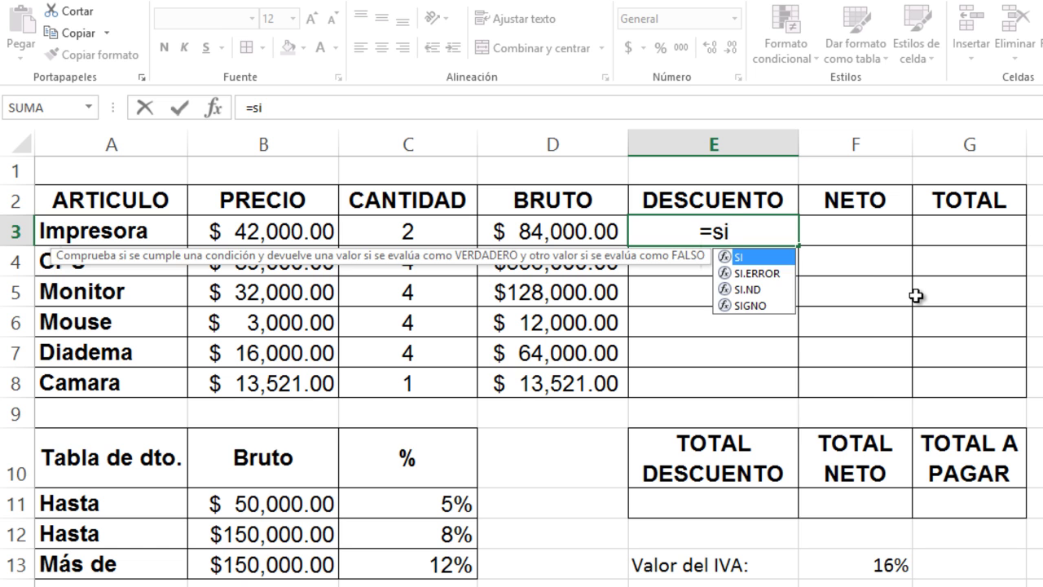
{"action": "key", "text": "BackSpace"}
{"action": "key", "text": "BackSpace"}
{"action": "type", "text": "SI"}
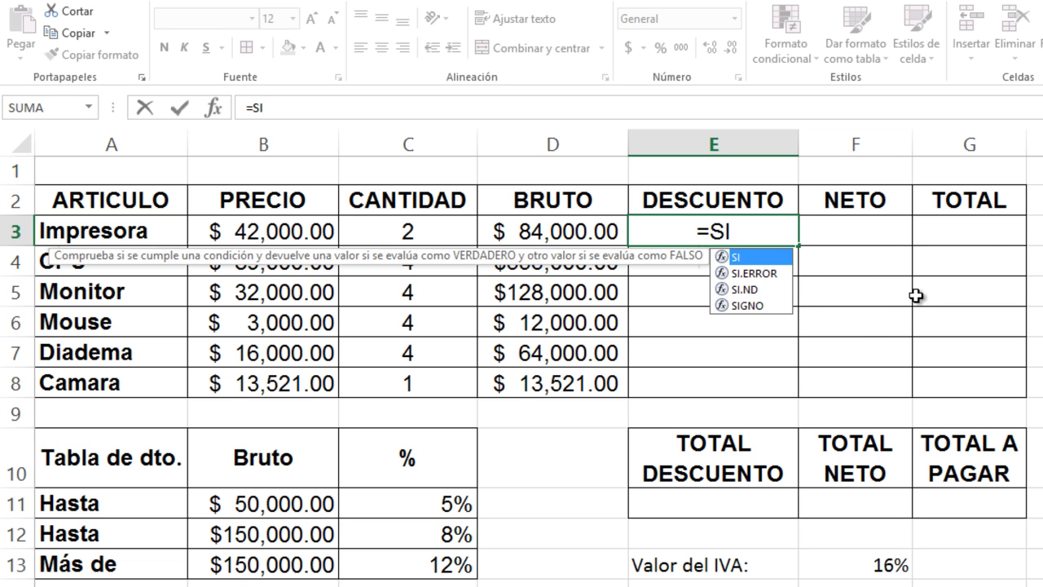
{"action": "type", "text": "("}
{"action": "left_click", "coordinate": [554, 226]}
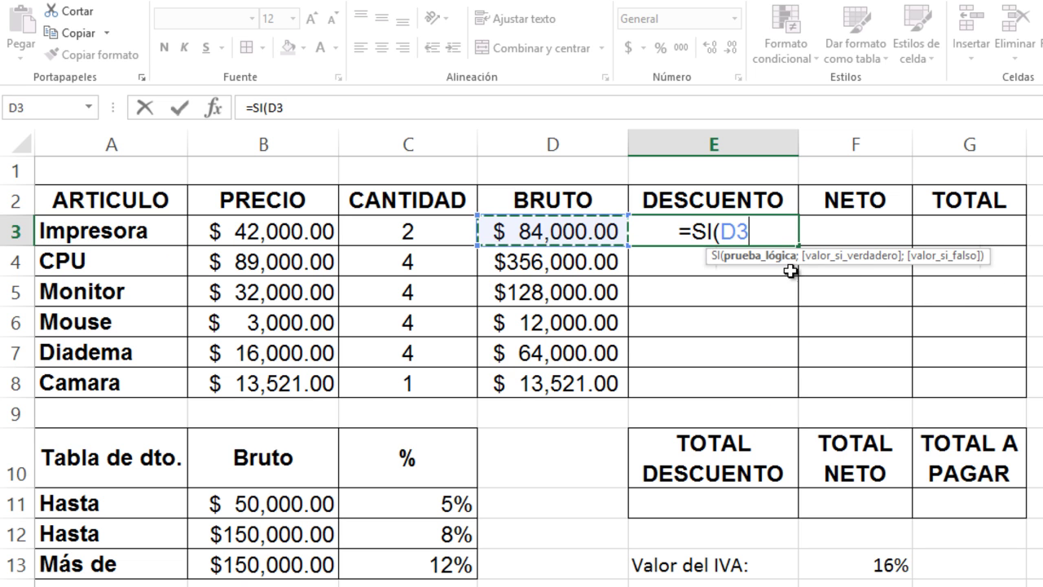
{"action": "type", "text": "<="}
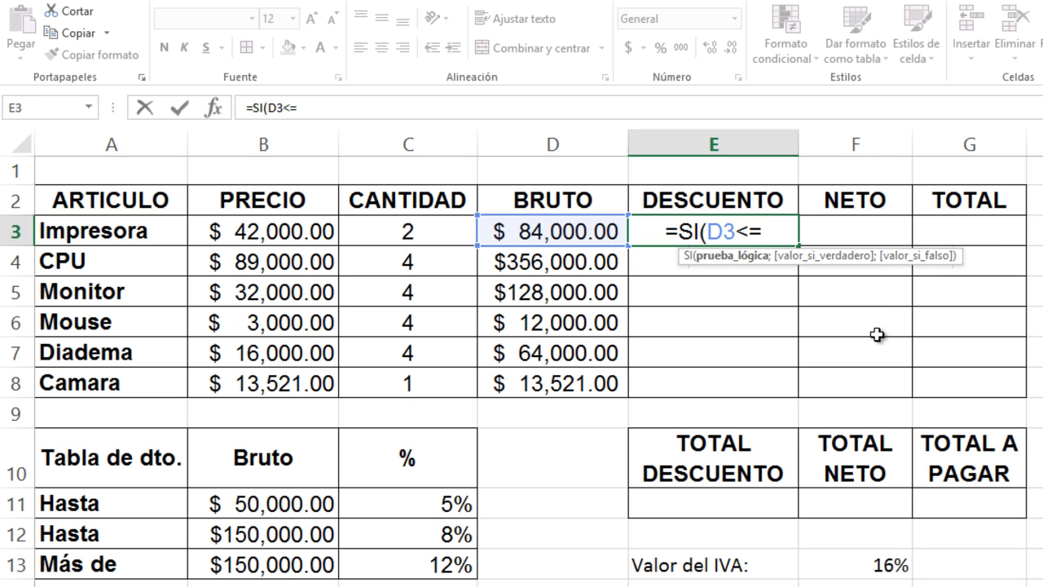
{"action": "left_click", "coordinate": [256, 508]}
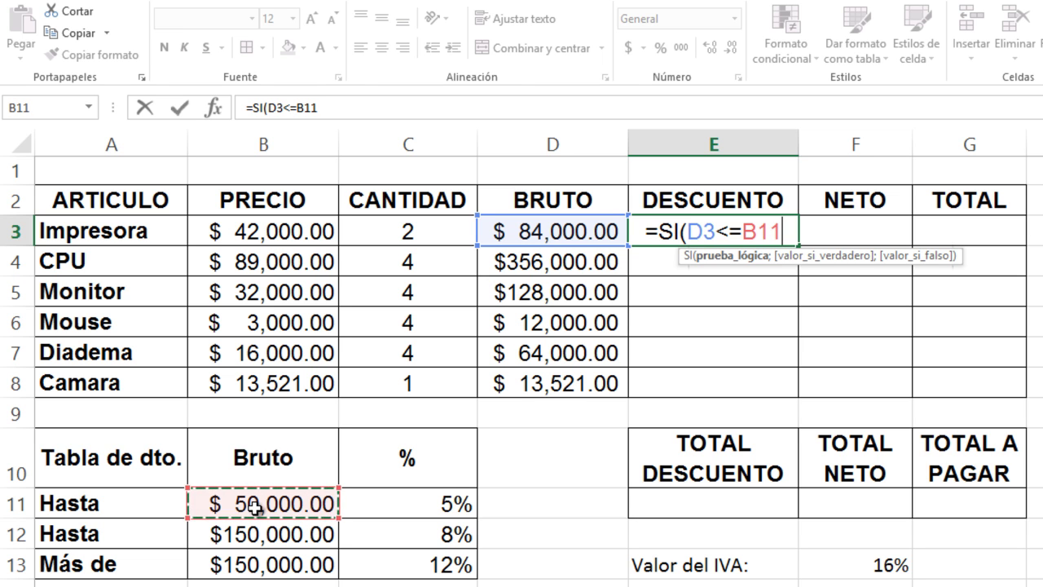
{"action": "key", "text": "F4"}
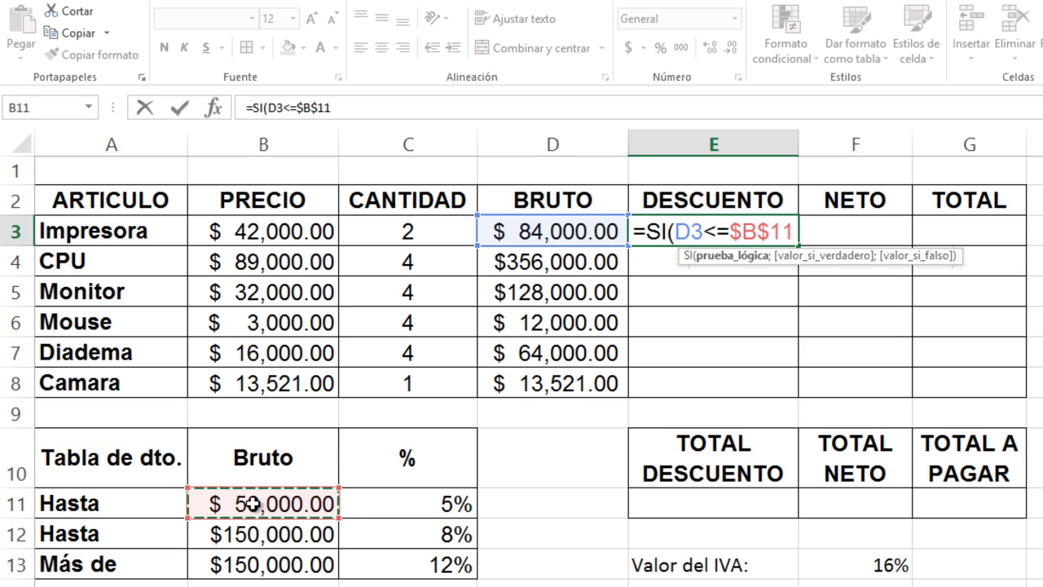
{"action": "type", "text": ";"}
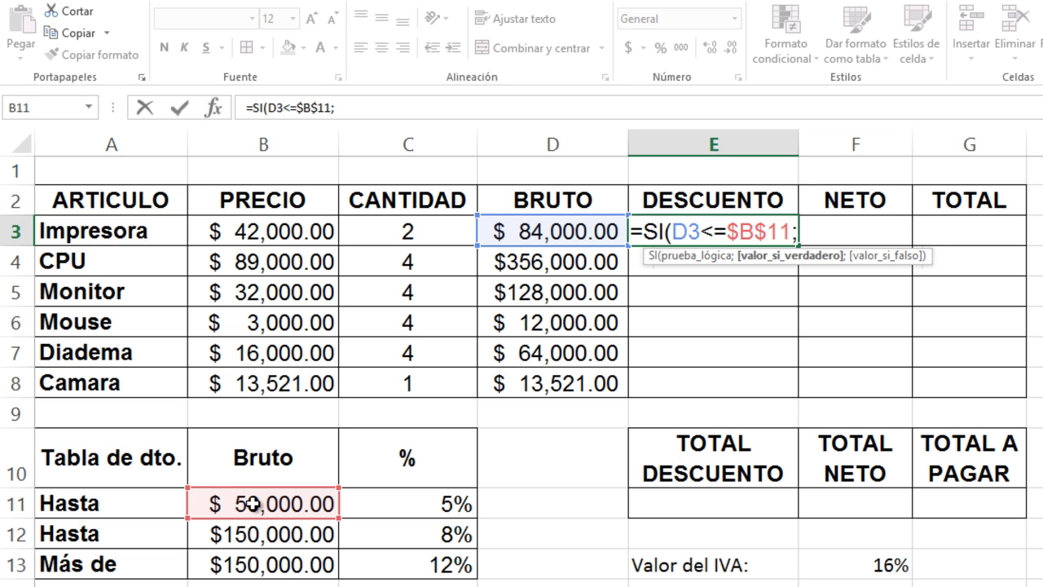
Set the value if true of the SI formula in E3 to D3*$C$11, with C11 as an absolute reference.
{"action": "left_click", "coordinate": [548, 233]}
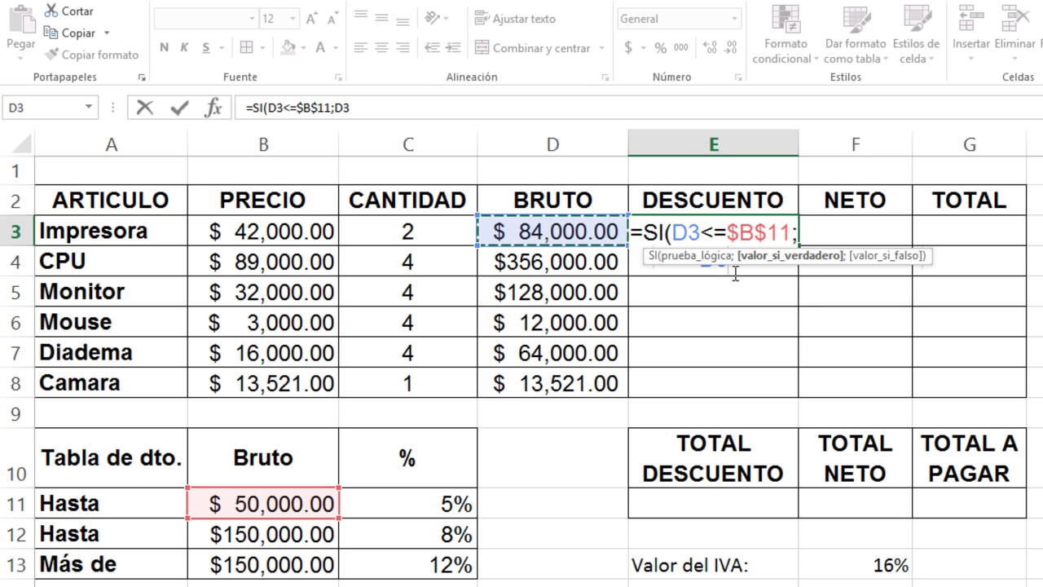
{"action": "left_click", "coordinate": [353, 108]}
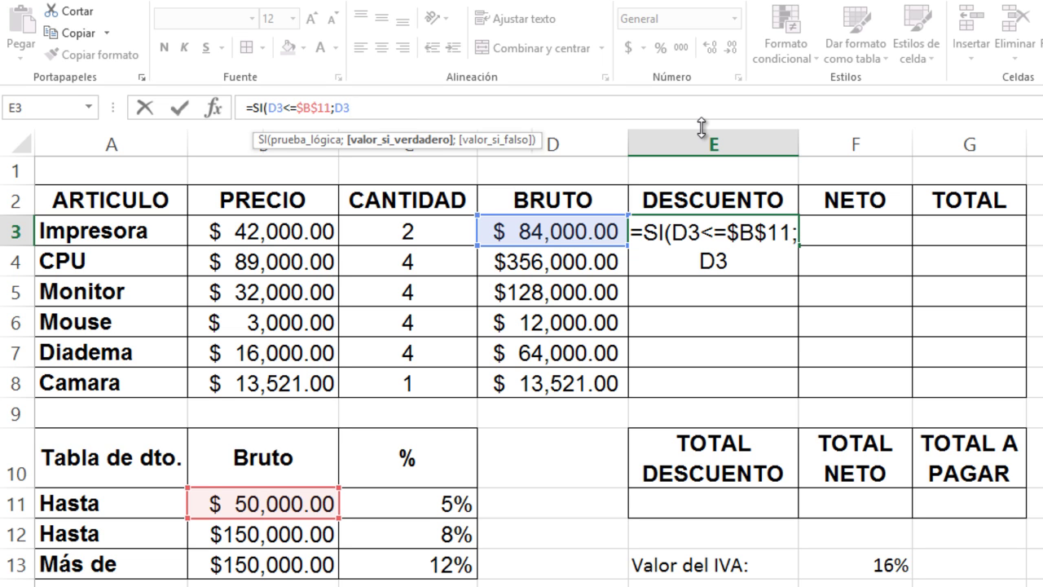
{"action": "type", "text": "*"}
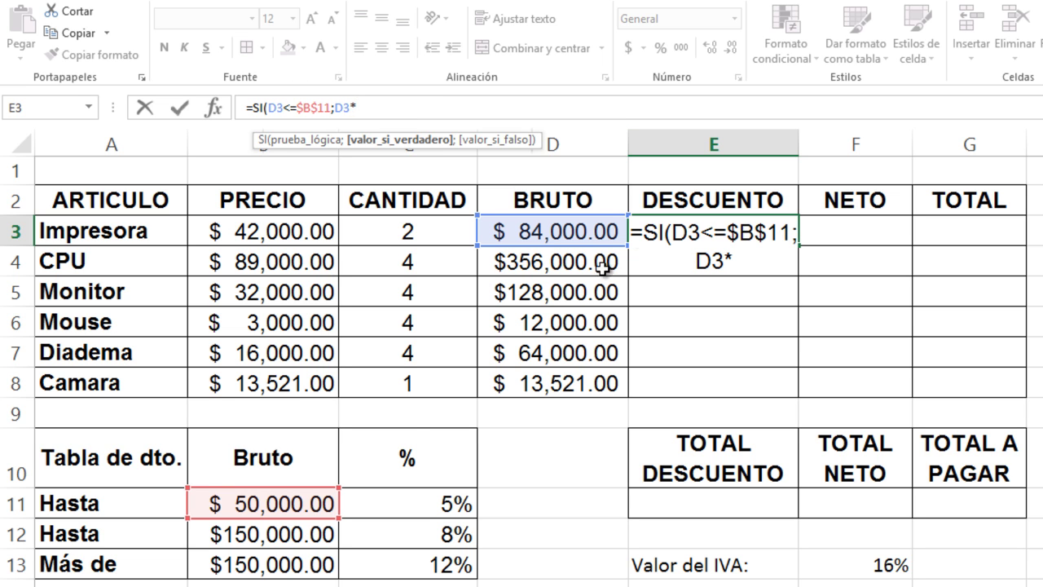
{"action": "left_click", "coordinate": [418, 501]}
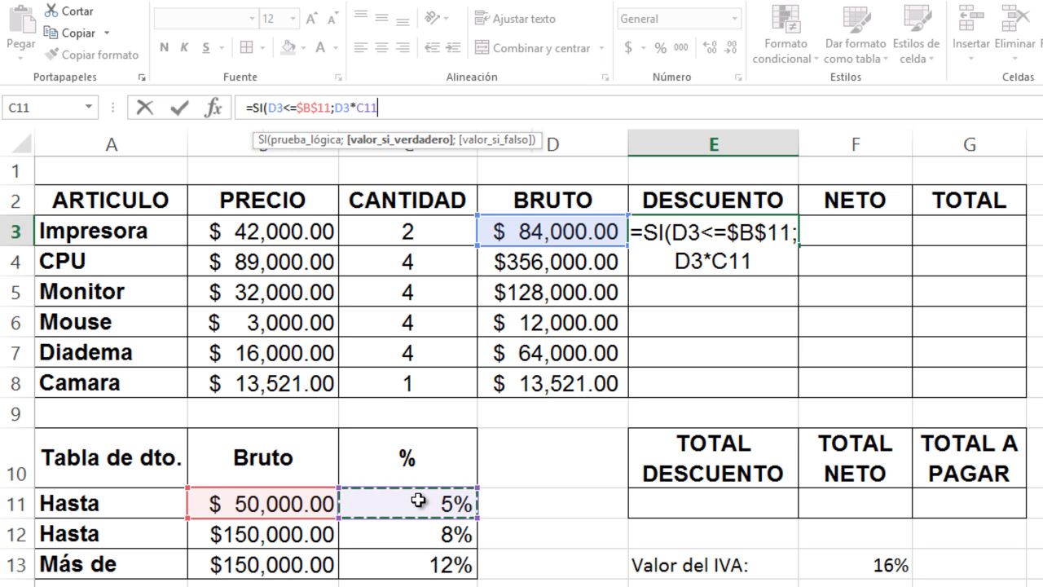
{"action": "key", "text": "F4"}
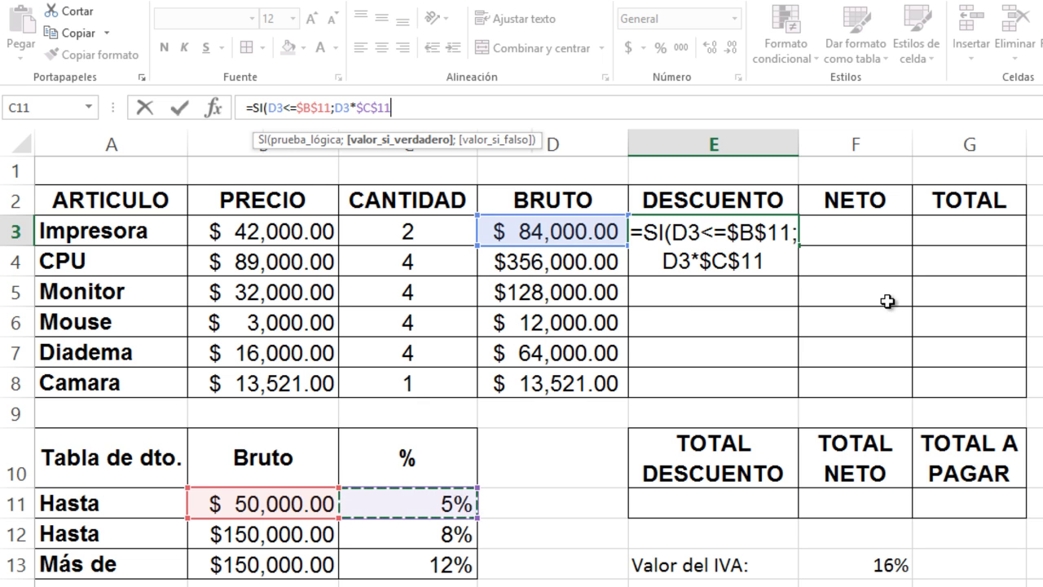
{"action": "left_click", "coordinate": [763, 263]}
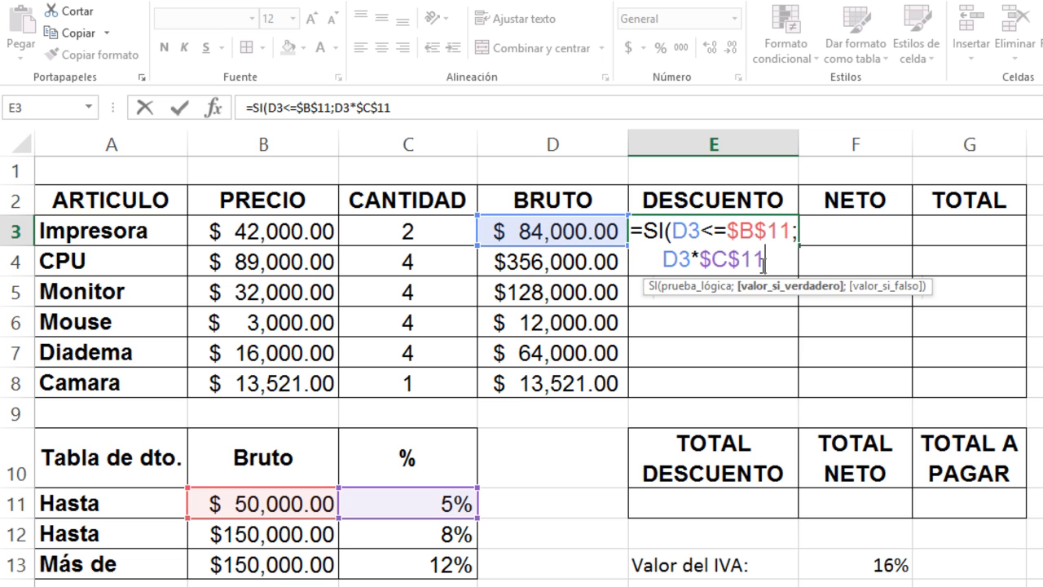
{"action": "type", "text": ";"}
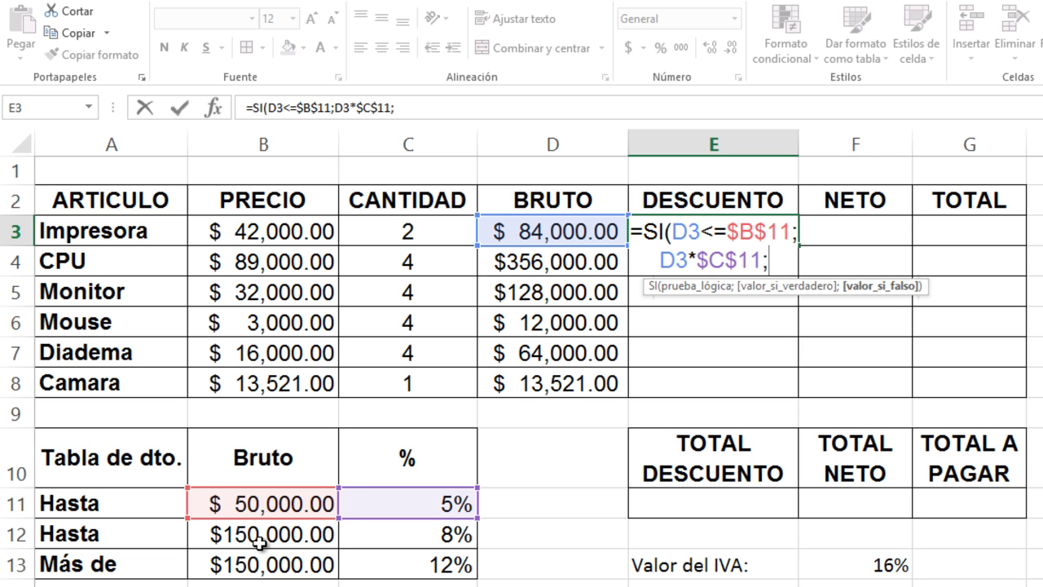
Nest a second SI as the value if false in E3 and begin its condition with D3<=.
{"action": "type", "text": "SI"}
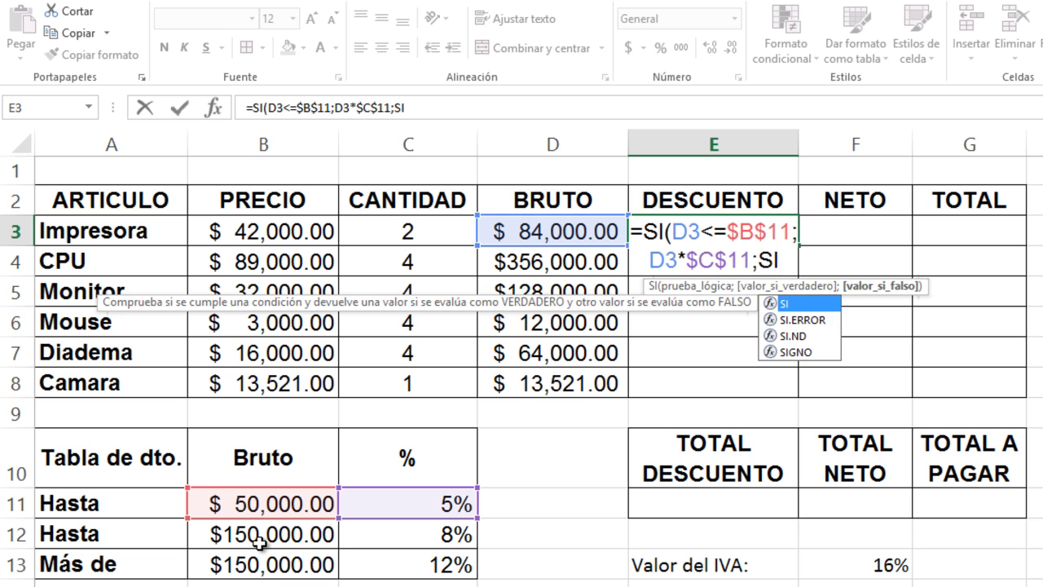
{"action": "type", "text": "("}
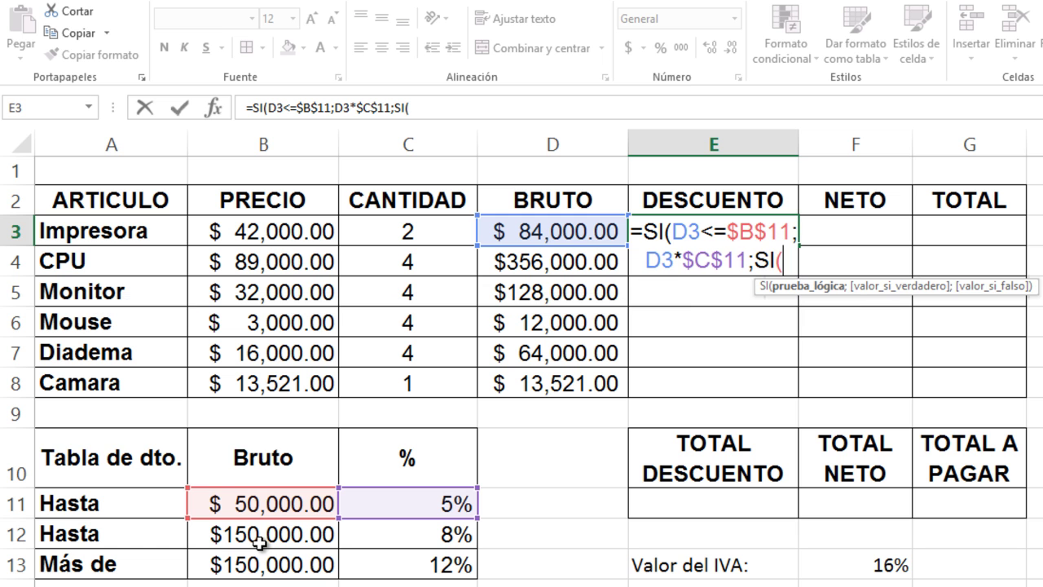
{"action": "left_click", "coordinate": [523, 231]}
{"action": "type", "text": "<="}
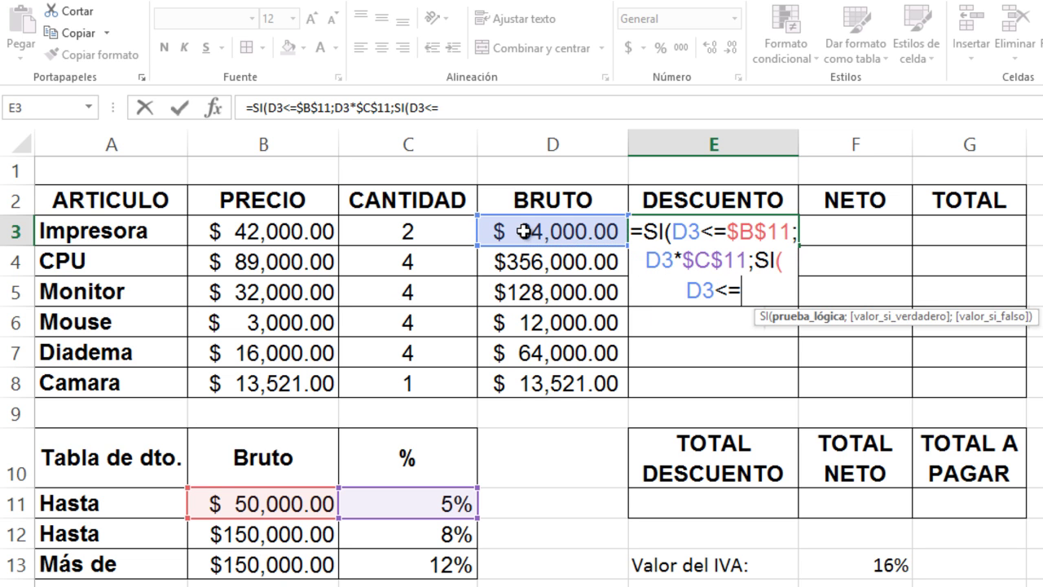
{"action": "type", "text": "0"}
{"action": "key", "text": "BackSpace"}
{"action": "type", "text": "150000"}
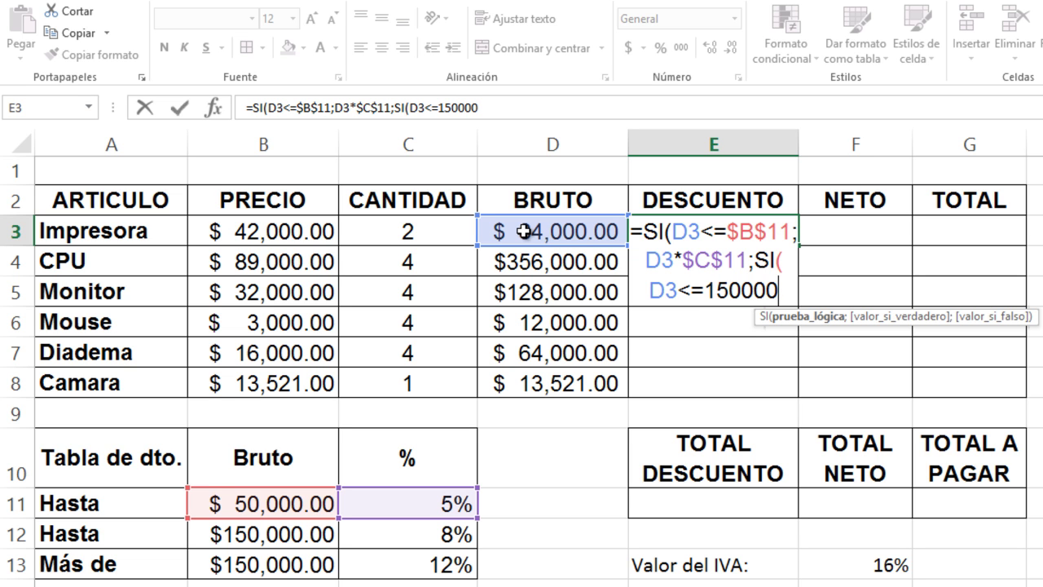
{"action": "key", "text": "BackSpace"}
{"action": "key", "text": "BackSpace"}
{"action": "key", "text": "BackSpace"}
{"action": "key", "text": "BackSpace"}
{"action": "key", "text": "BackSpace"}
{"action": "key", "text": "BackSpace"}
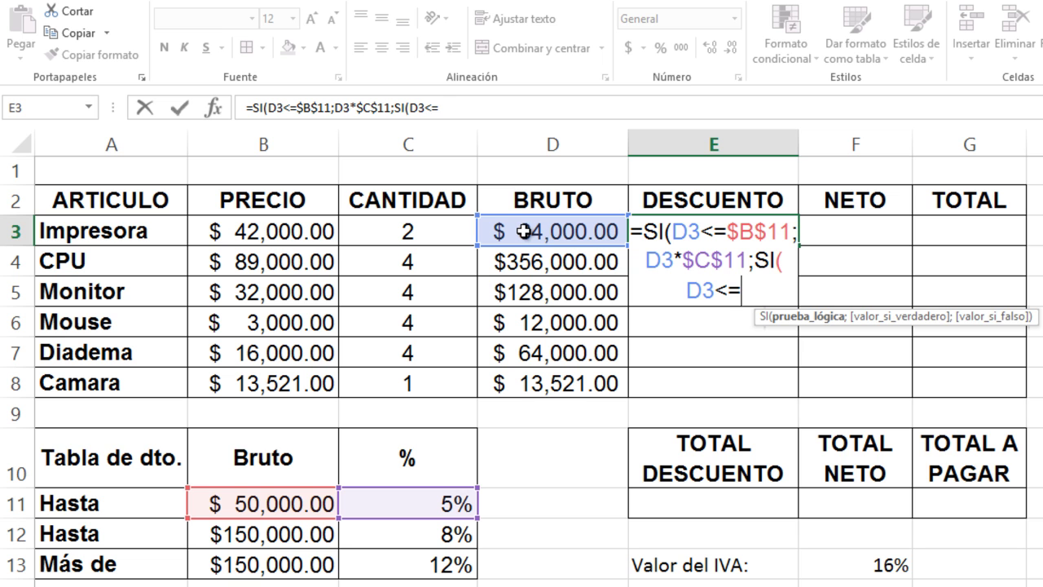
Complete the nested SI condition in E3 with $B$12 and set its value if true to D3*$C$12.
{"action": "left_click", "coordinate": [290, 534]}
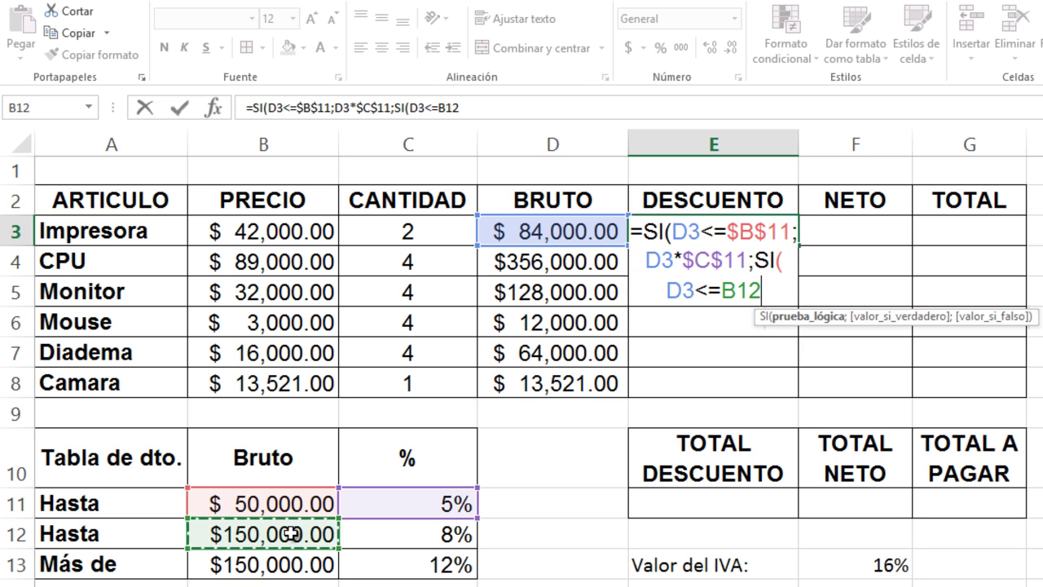
{"action": "key", "text": "F4"}
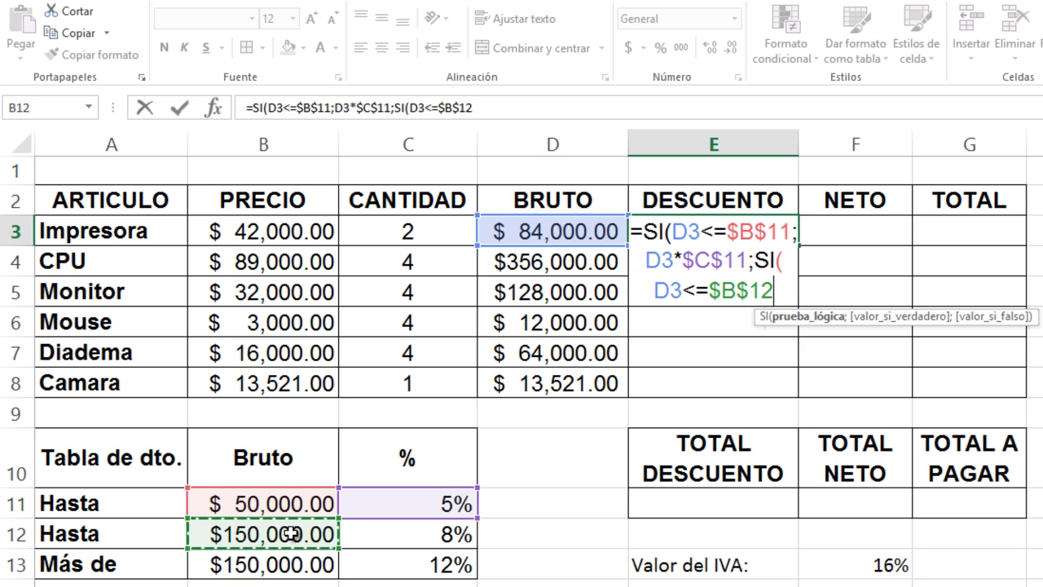
{"action": "type", "text": ";"}
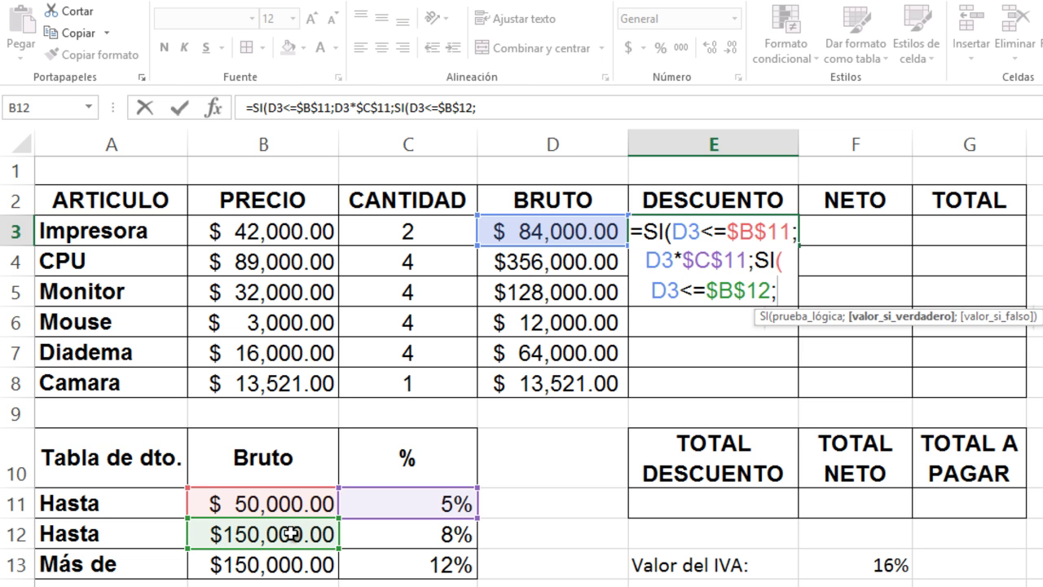
{"action": "left_click", "coordinate": [519, 233]}
{"action": "type", "text": "*"}
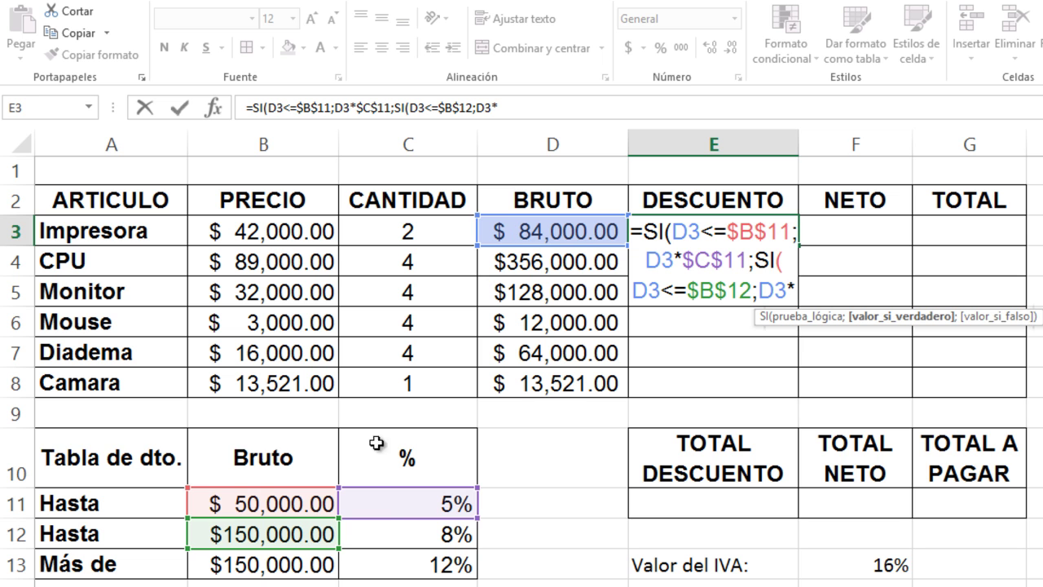
{"action": "left_click", "coordinate": [403, 526]}
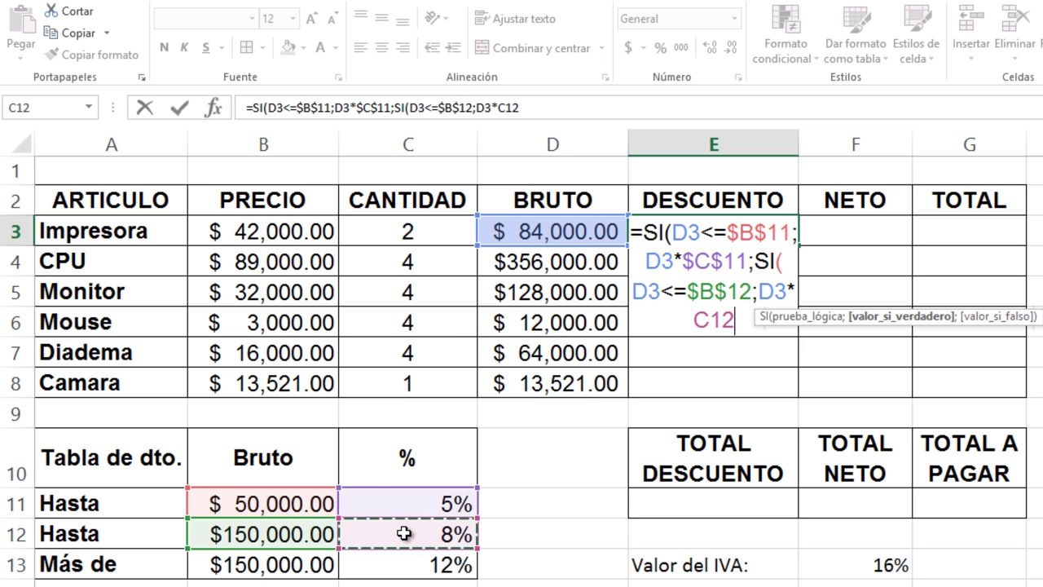
{"action": "key", "text": "F4"}
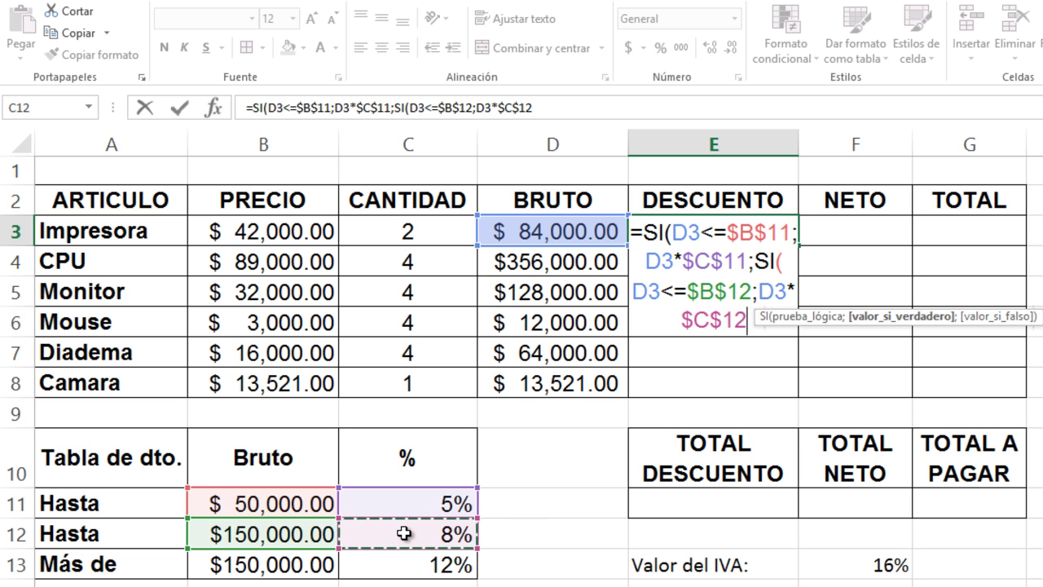
Set the nested SI's value if false to D3*C13, close both functions and enter the discount formula in E3.
{"action": "type", "text": ";"}
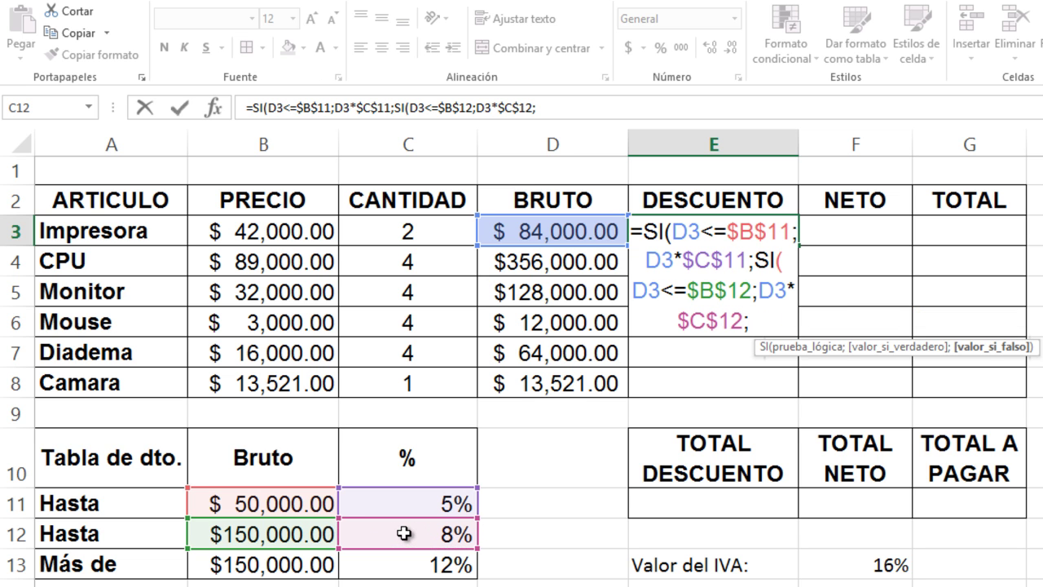
{"action": "left_click", "coordinate": [543, 233]}
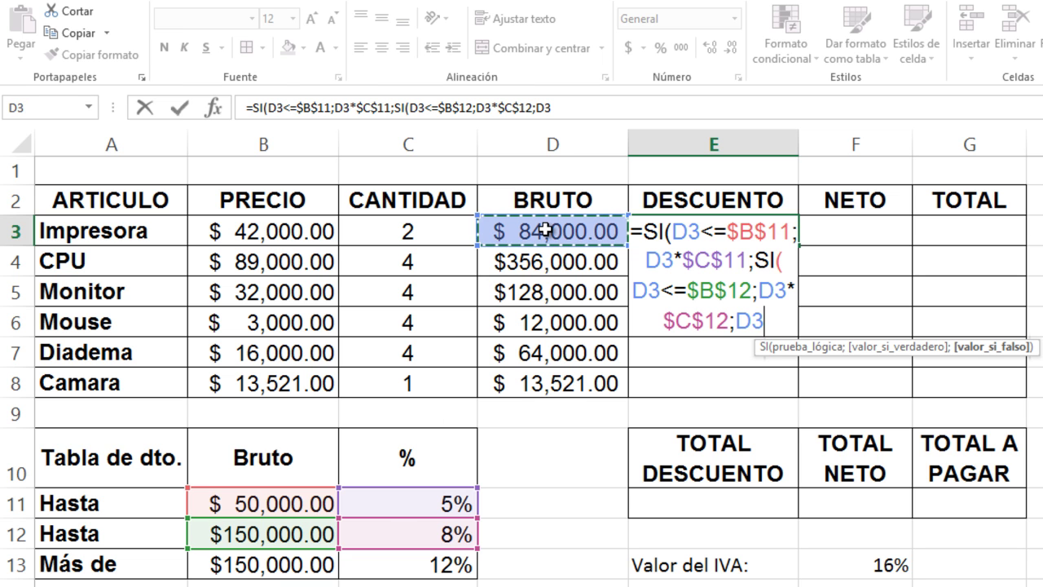
{"action": "type", "text": "*"}
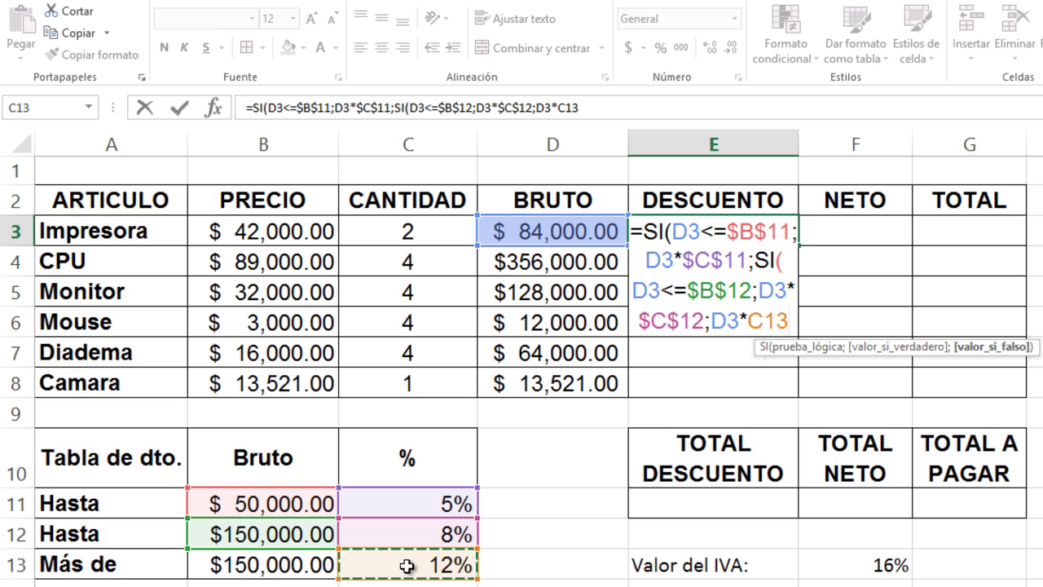
{"action": "type", "text": "))"}
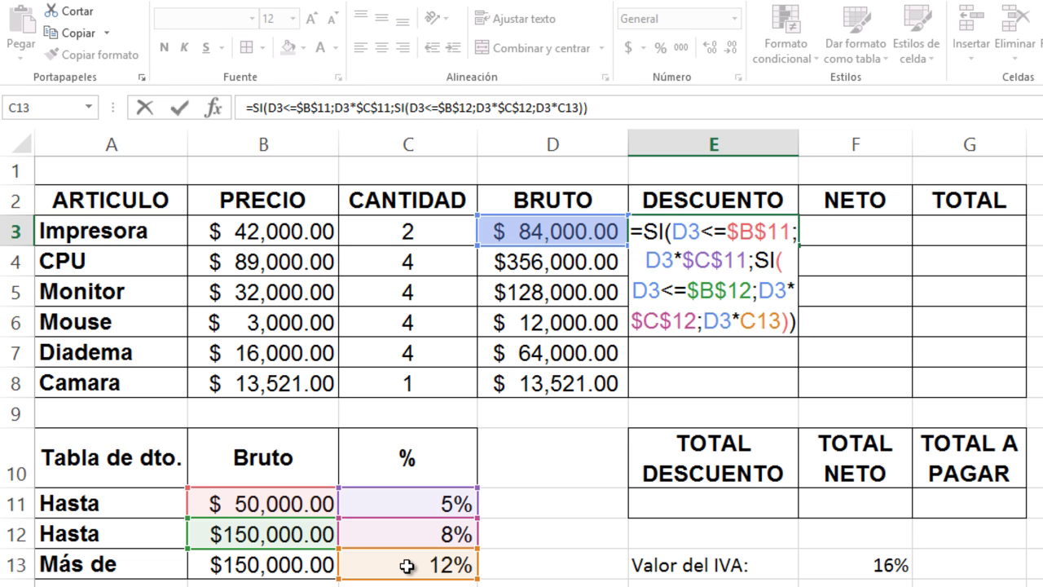
{"action": "key", "text": "Return"}
{"action": "key", "text": "Up"}
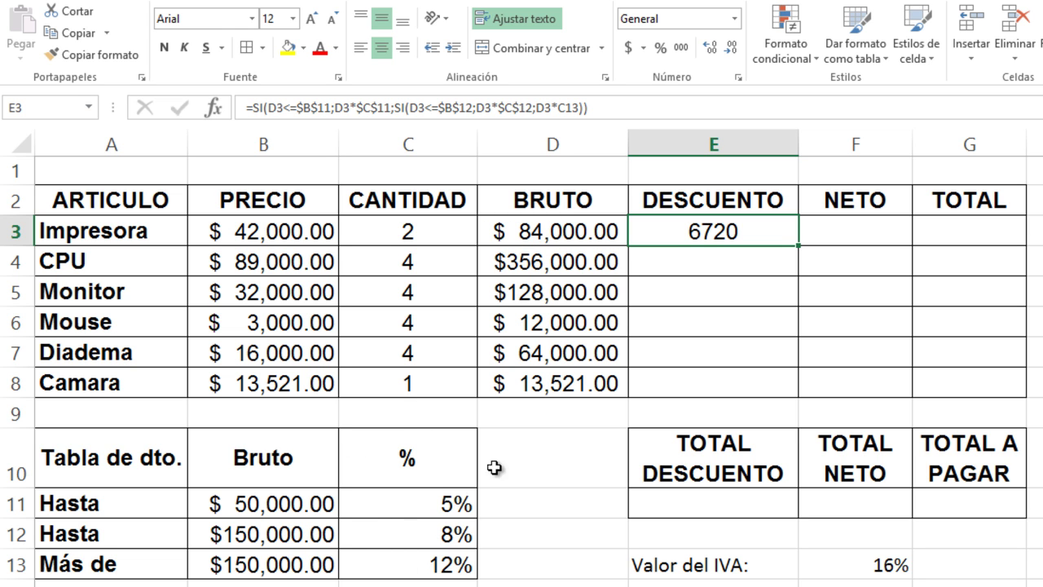
Apply the accounting number format to the DESCUENTO cells E3:E8.
{"action": "left_click_drag", "start_coordinate": [685, 231], "coordinate": [698, 377]}
{"action": "left_click", "coordinate": [633, 49]}
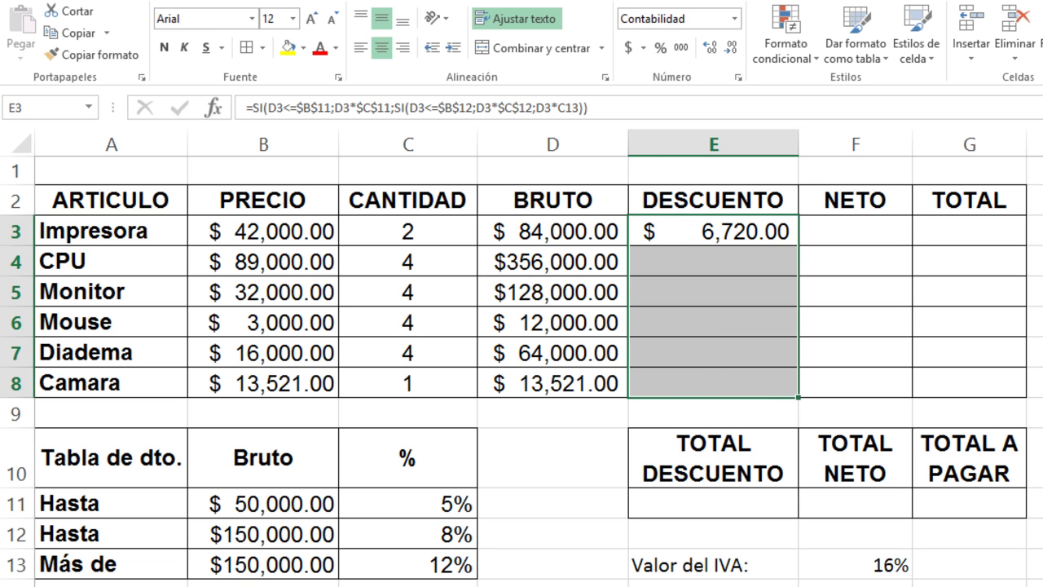
Check the Impresora discount by calculating D3*0.08 in D15, and delete that test calculation.
{"action": "left_click", "coordinate": [493, 559]}
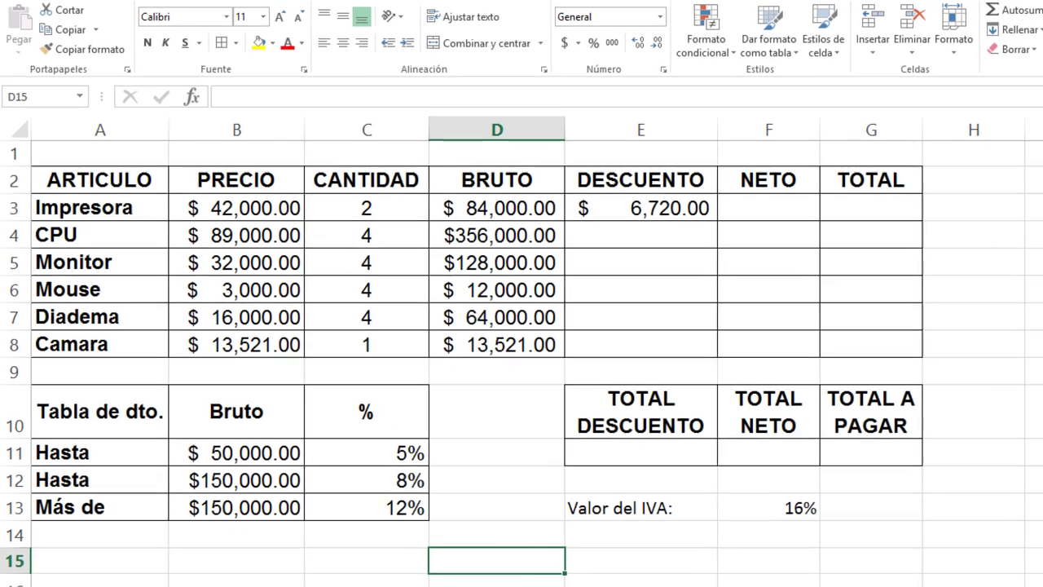
{"action": "type", "text": "="}
{"action": "key", "text": "Up"}
{"action": "key", "text": "Up"}
{"action": "key", "text": "Up"}
{"action": "key", "text": "Up"}
{"action": "key", "text": "Up"}
{"action": "key", "text": "Up"}
{"action": "key", "text": "Up"}
{"action": "key", "text": "Up"}
{"action": "key", "text": "Up"}
{"action": "key", "text": "Up"}
{"action": "key", "text": "Up"}
{"action": "key", "text": "Up"}
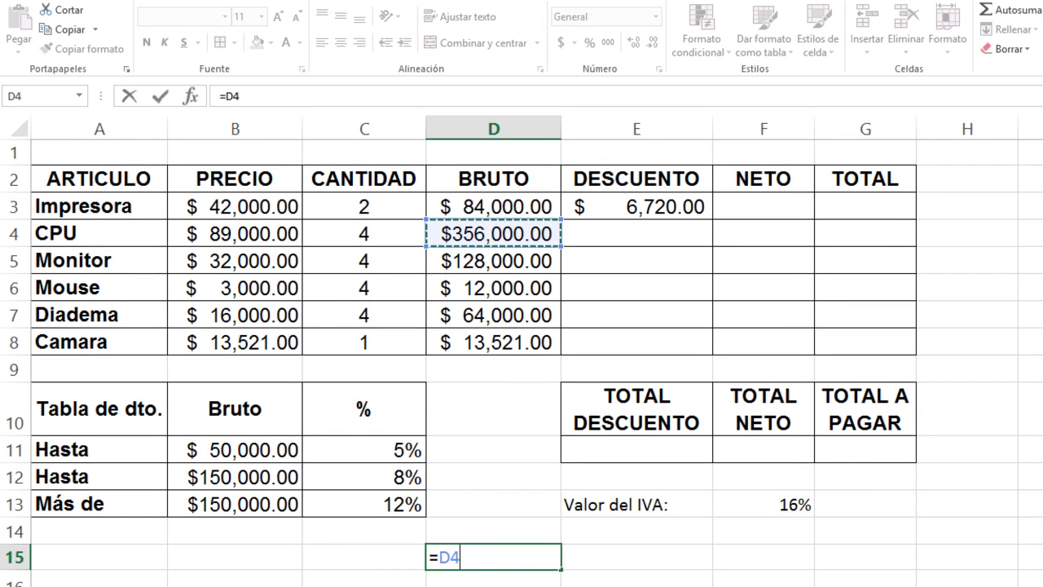
{"action": "type", "text": "*0.08"}
{"action": "key", "text": "Return"}
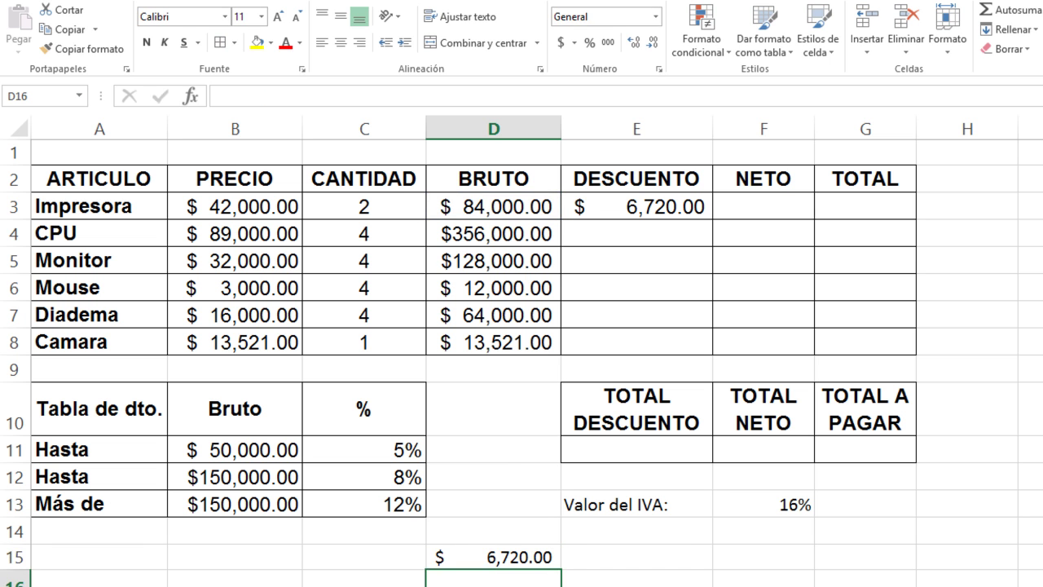
{"action": "key", "text": "Up"}
{"action": "key", "text": "Delete"}
Copy the discount formula from E3 down through E8.
{"action": "key", "text": "Up"}
{"action": "key", "text": "Up"}
{"action": "key", "text": "Up"}
{"action": "key", "text": "Up"}
{"action": "key", "text": "Up"}
{"action": "key", "text": "Up"}
{"action": "key", "text": "Up"}
{"action": "key", "text": "Up"}
{"action": "key", "text": "Up"}
{"action": "key", "text": "Up"}
{"action": "key", "text": "Up"}
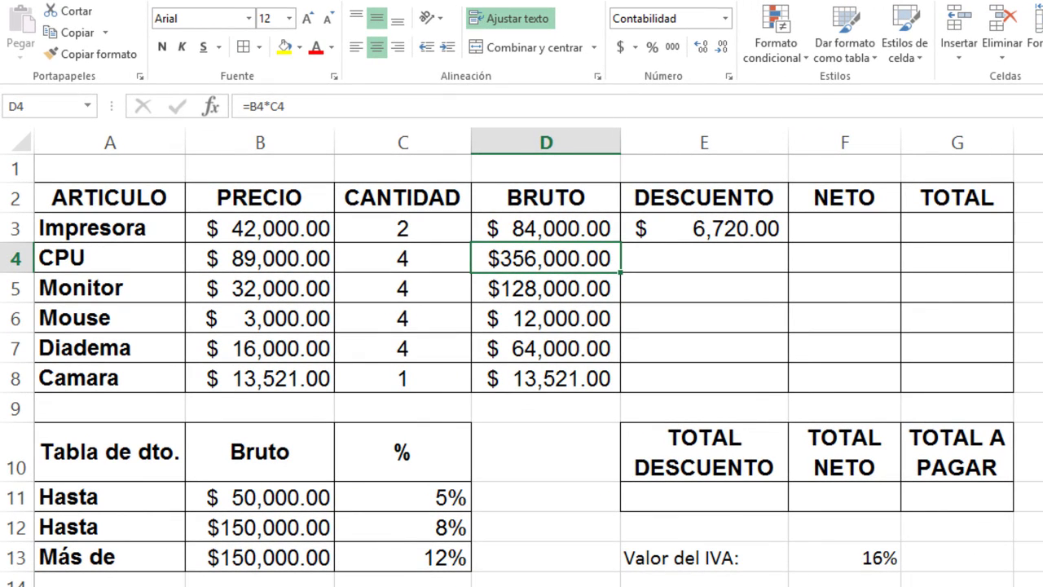
{"action": "left_click", "coordinate": [746, 233]}
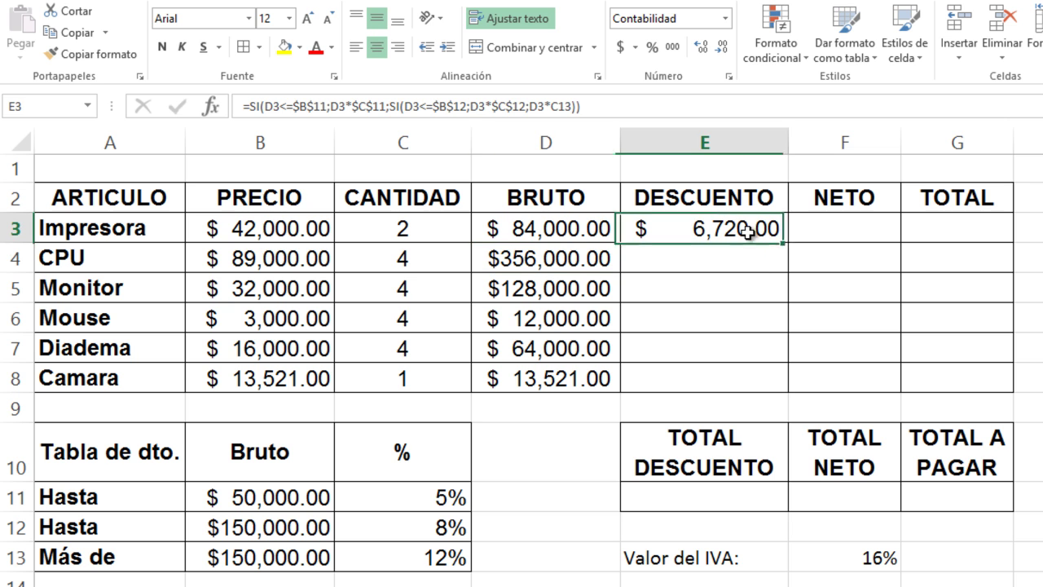
{"action": "double_click", "coordinate": [790, 242]}
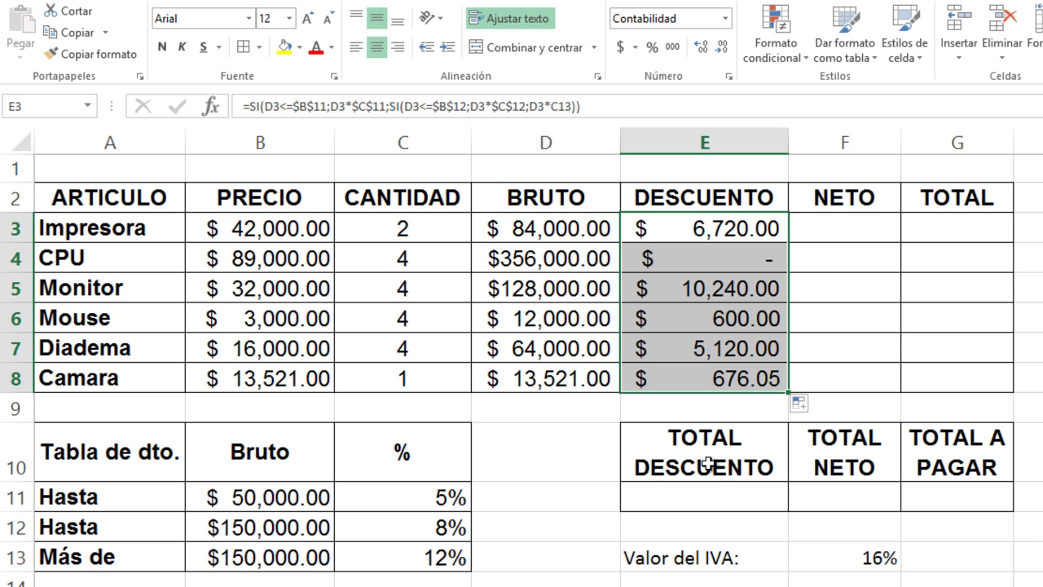
Inspect the copied formula in E4, make the C13 reference in E3 absolute ($C$13) and refill the discount formula down to E8.
{"action": "left_click", "coordinate": [753, 295]}
{"action": "left_click", "coordinate": [751, 261]}
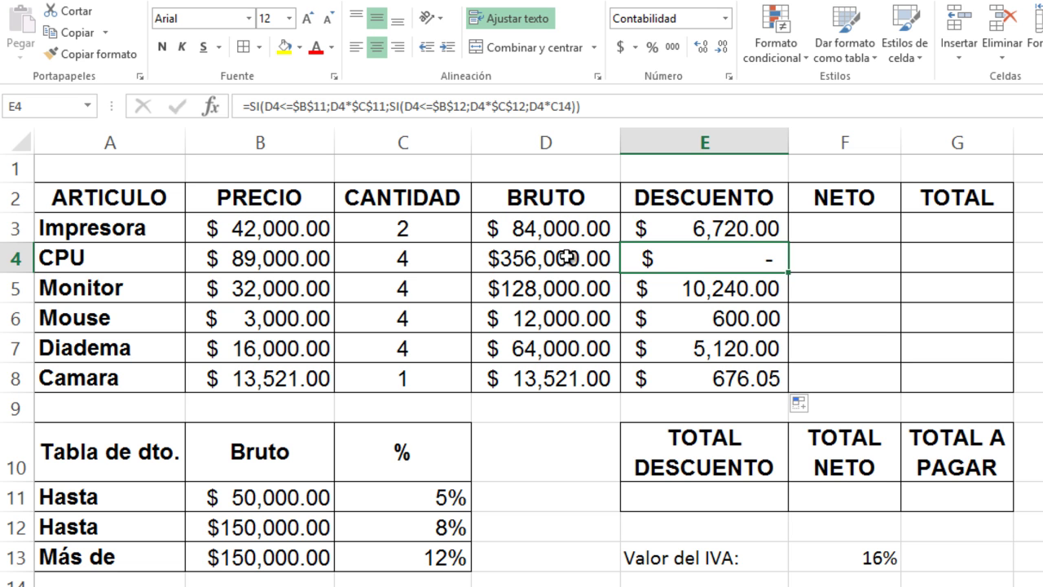
{"action": "double_click", "coordinate": [691, 257]}
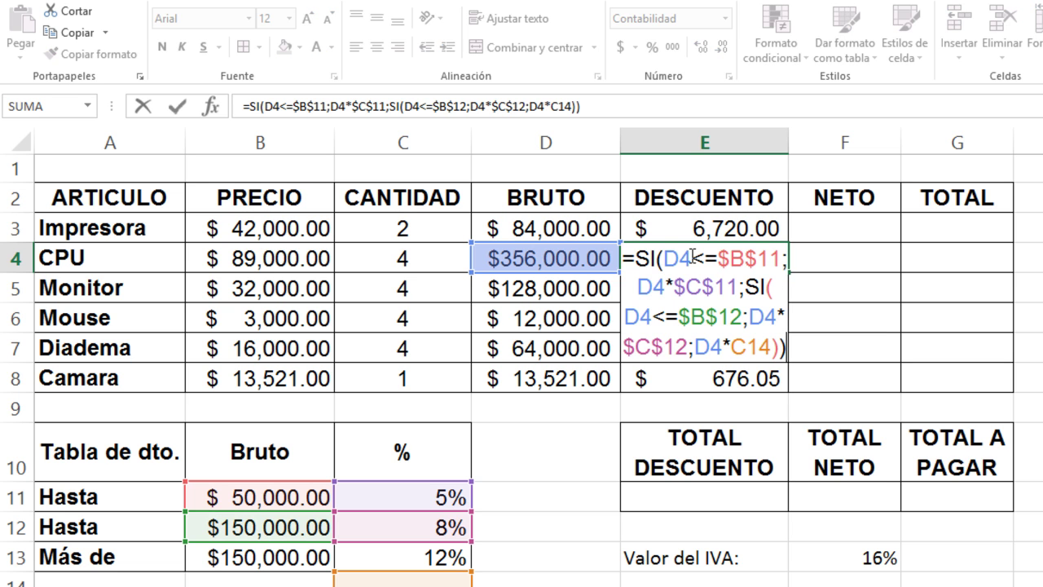
{"action": "key", "text": "Escape"}
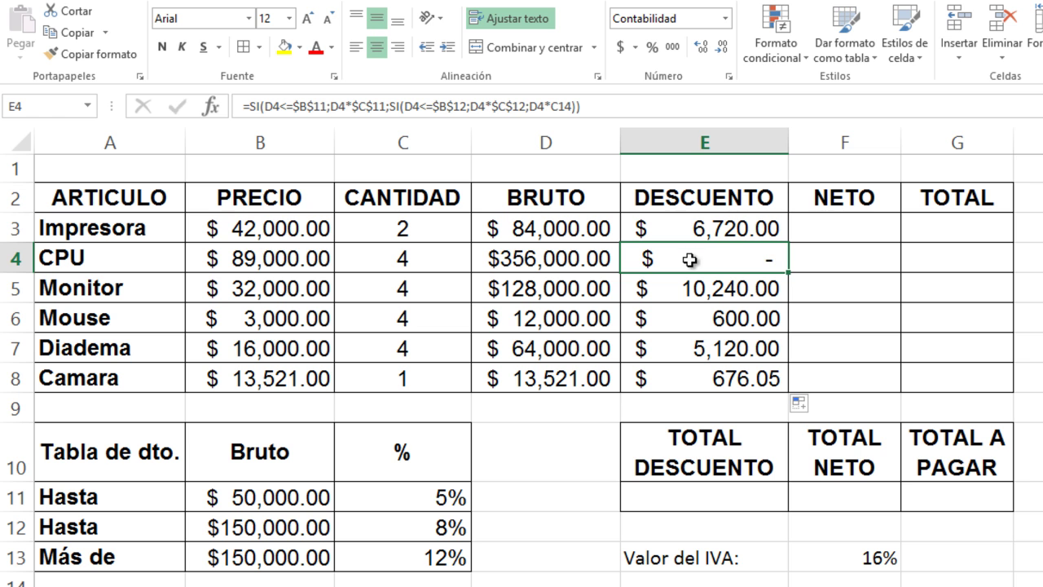
{"action": "left_click", "coordinate": [725, 229]}
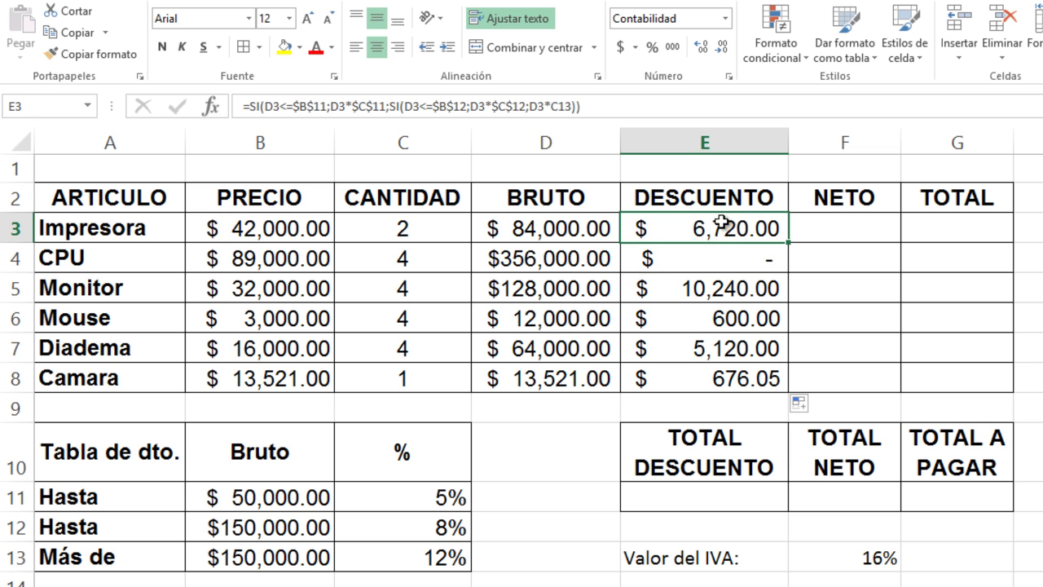
{"action": "double_click", "coordinate": [726, 229]}
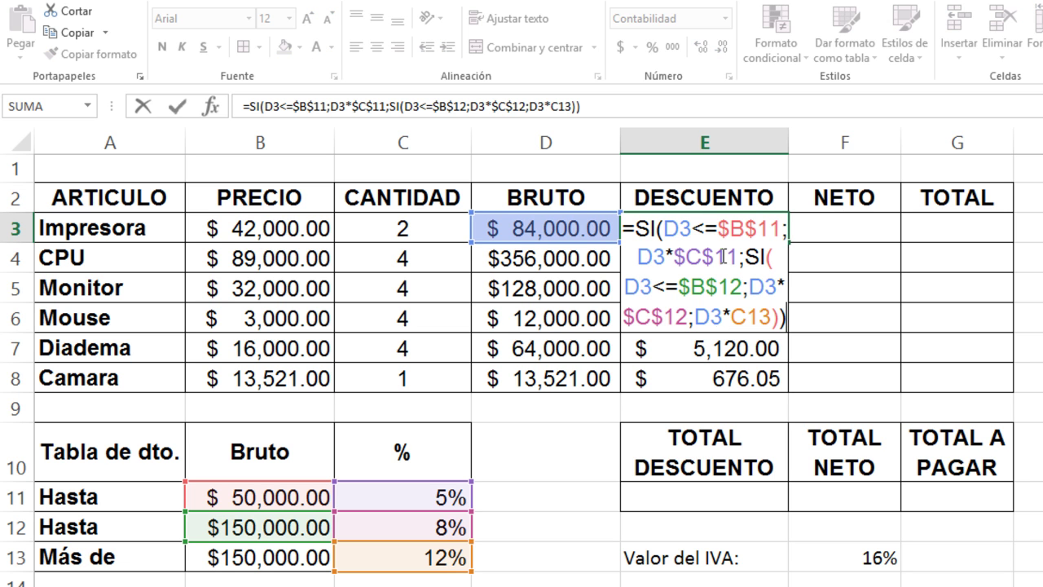
{"action": "left_click", "coordinate": [746, 318]}
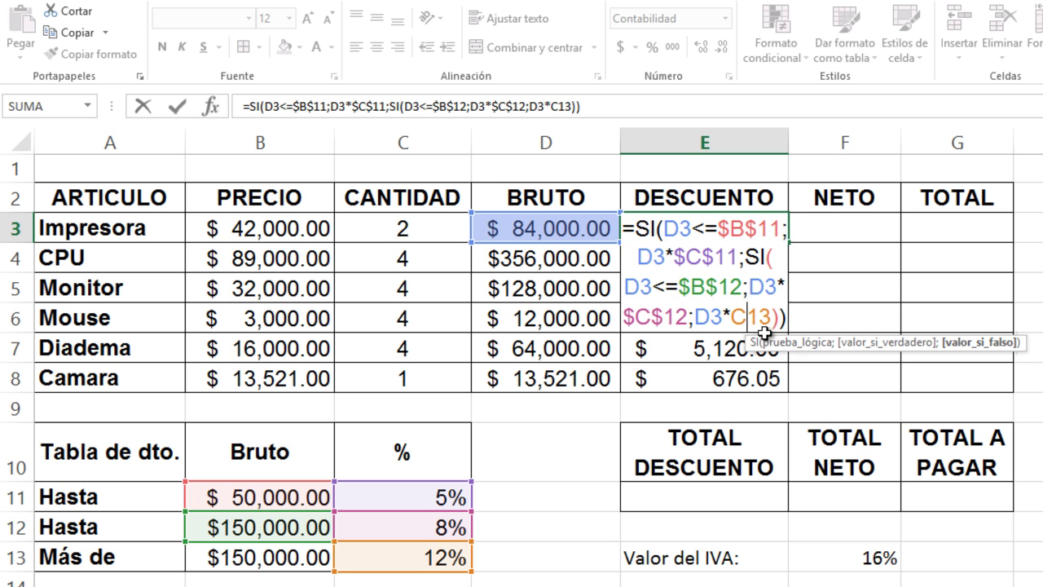
{"action": "key", "text": "F4"}
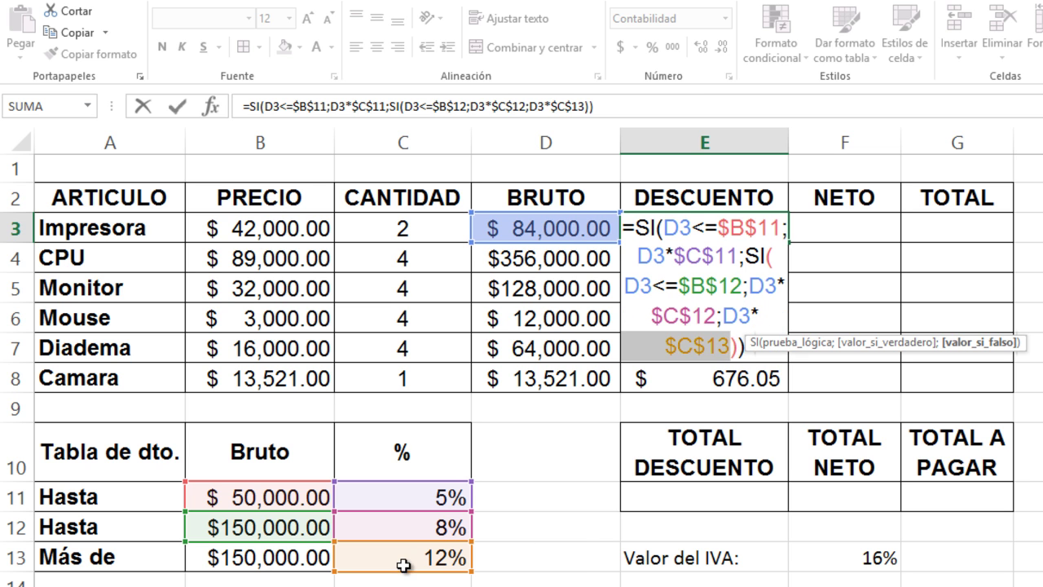
{"action": "key", "text": "Return"}
{"action": "key", "text": "Up"}
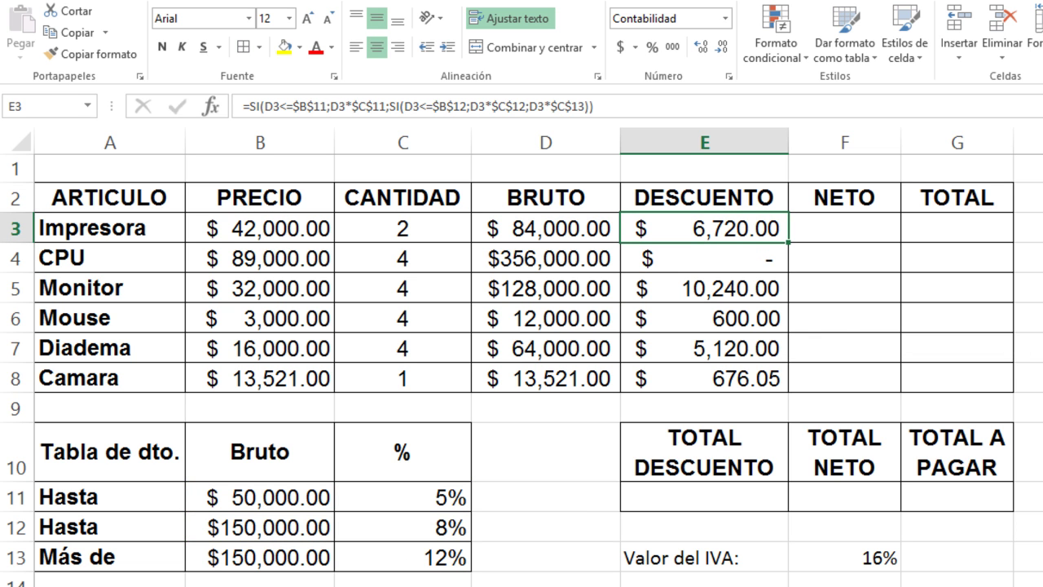
{"action": "double_click", "coordinate": [787, 242]}
{"action": "left_click", "coordinate": [778, 317]}
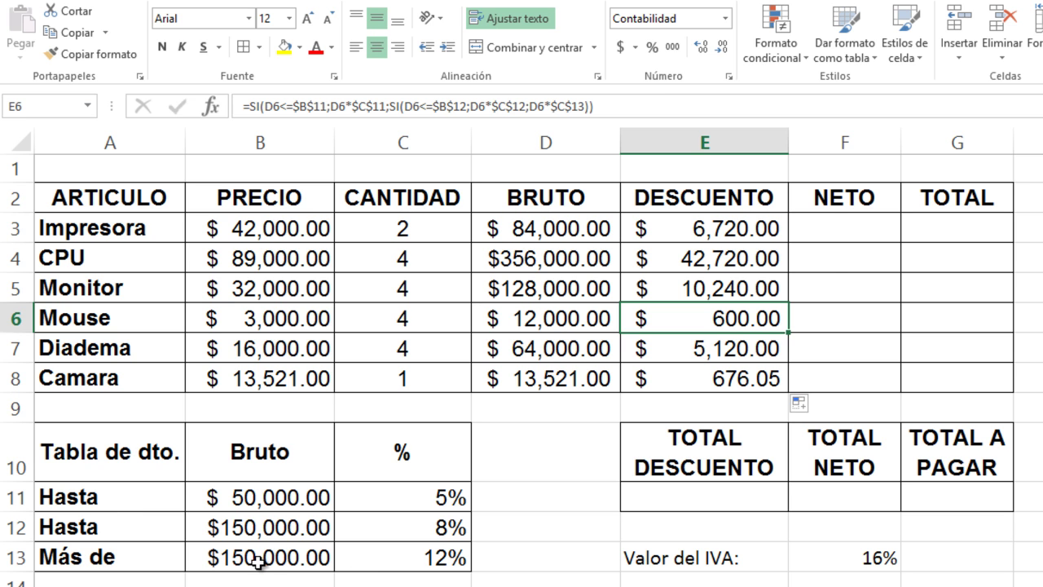
Calculate the net amount for Impresora in F3 with the formula =D3-E3.
{"action": "left_click", "coordinate": [833, 223]}
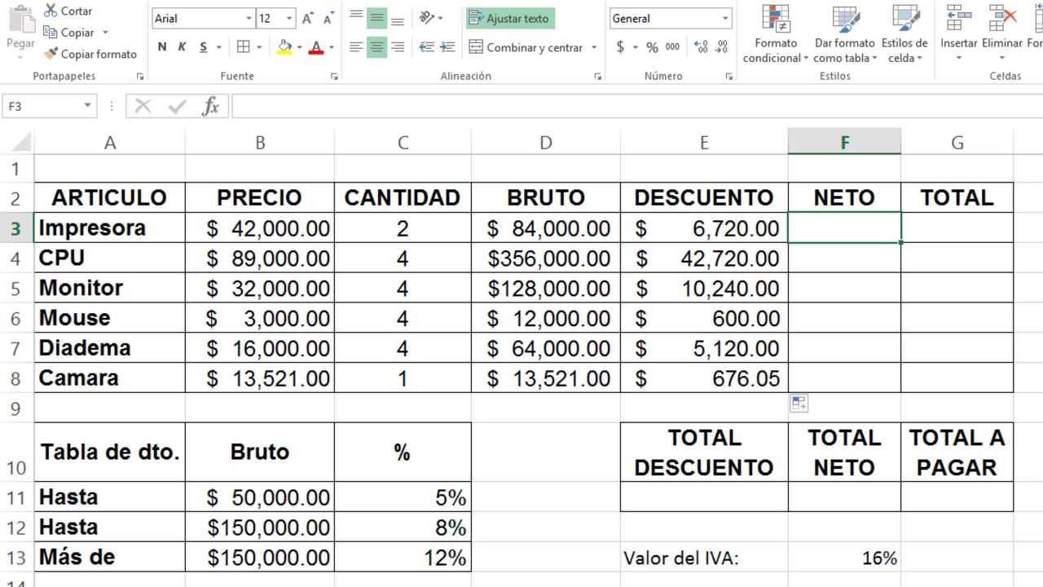
{"action": "type", "text": "="}
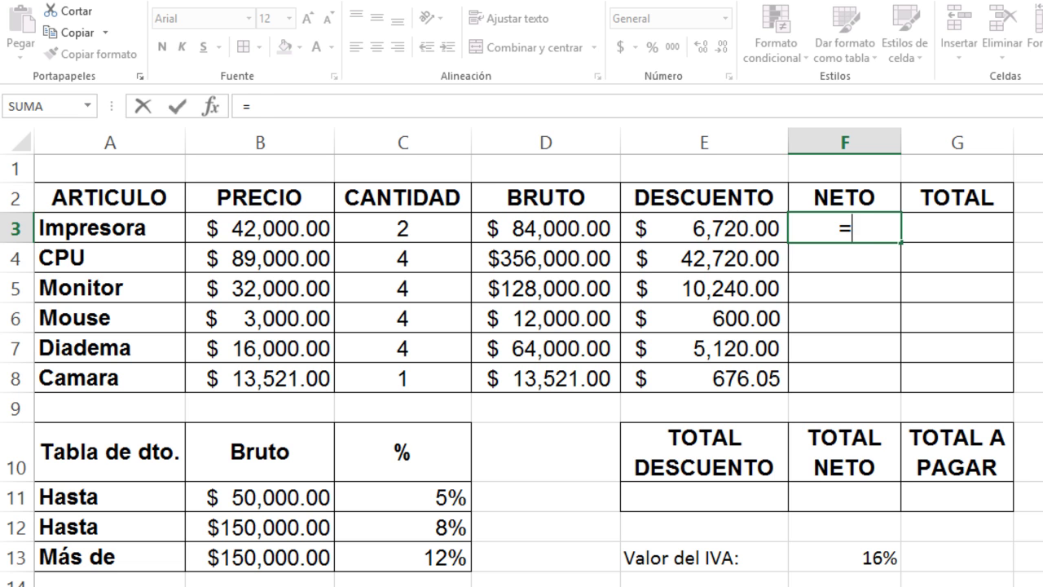
{"action": "key", "text": "Left"}
{"action": "key", "text": "Left"}
{"action": "type", "text": "-"}
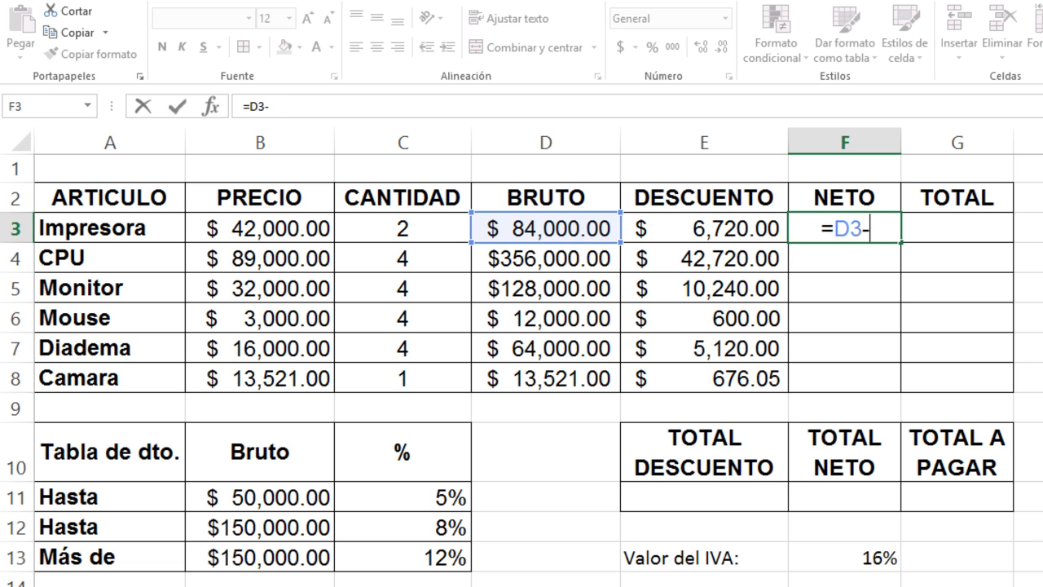
{"action": "key", "text": "Left"}
{"action": "key", "text": "Return"}
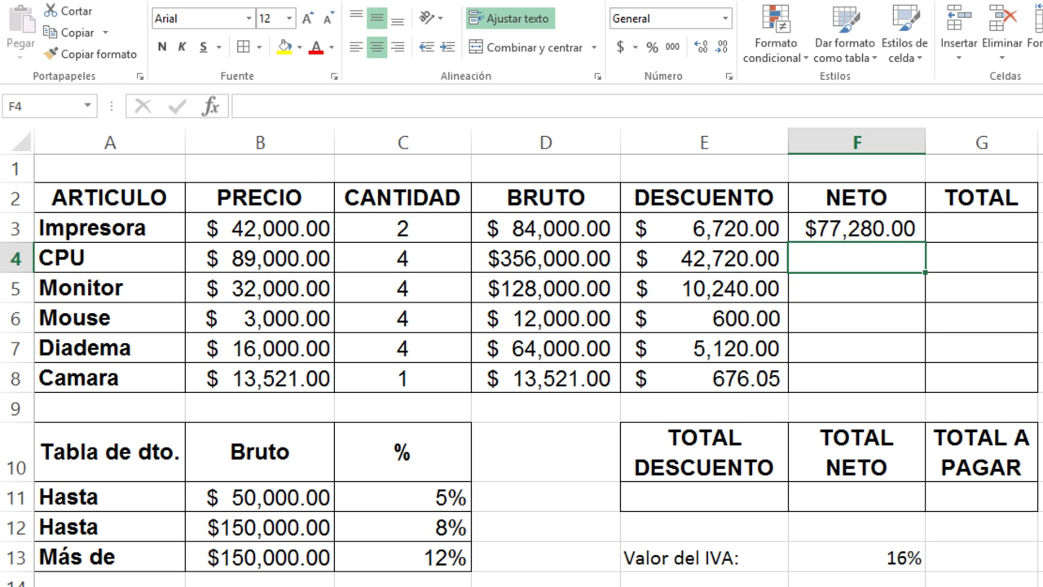
Add the IVA to the net formula in F3, making it =(D3-E3)*(1+$F$13).
{"action": "key", "text": "Up"}
{"action": "key", "text": "F2"}
{"action": "key", "text": "Left"}
{"action": "key", "text": "Left"}
{"action": "key", "text": "Left"}
{"action": "key", "text": "Left"}
{"action": "type", "text": "("}
{"action": "key", "text": "Right"}
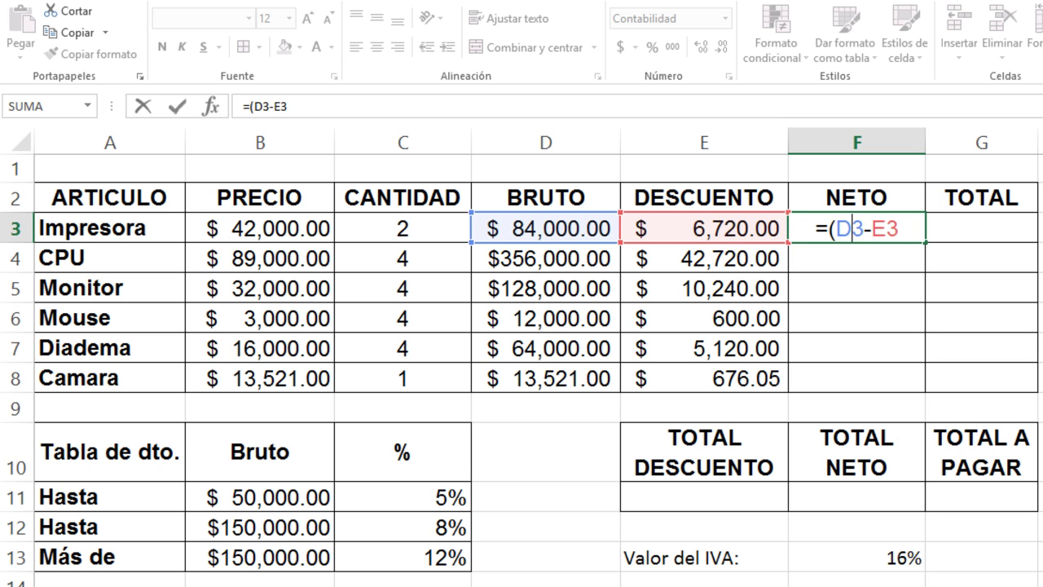
{"action": "key", "text": "Right"}
{"action": "type", "text": ")*"}
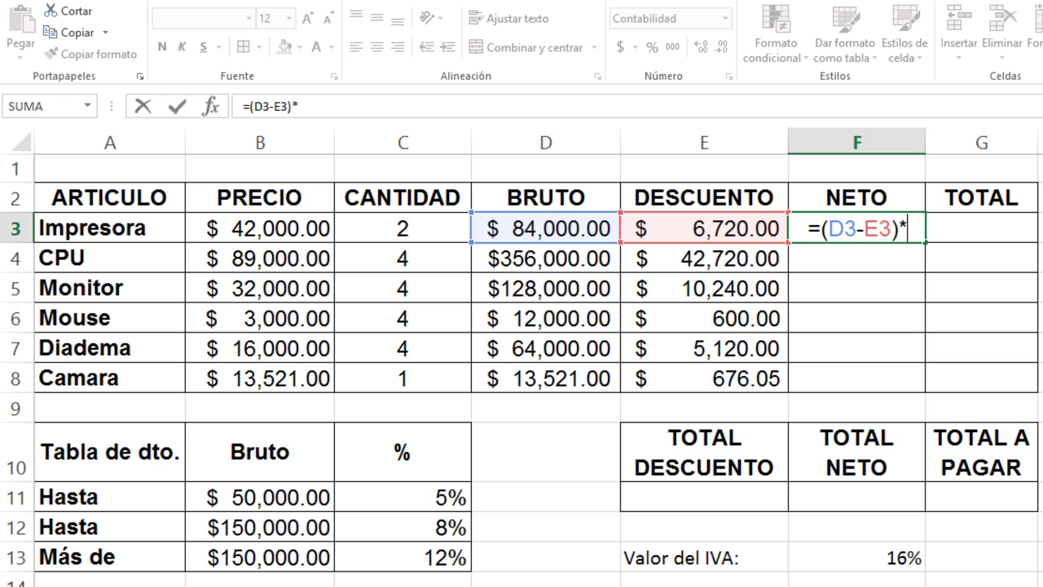
{"action": "type", "text": "(1+"}
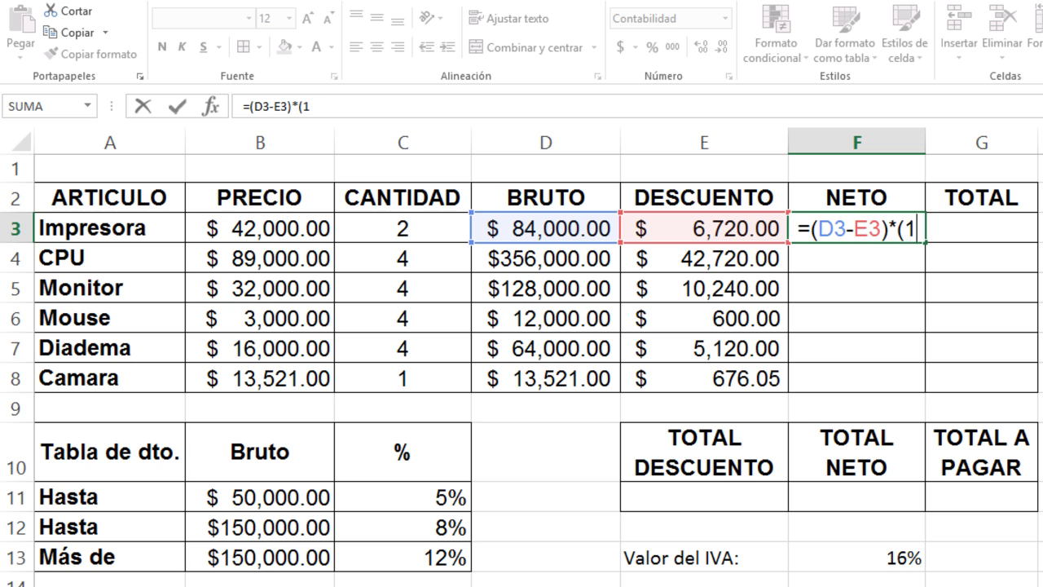
{"action": "left_click", "coordinate": [901, 559]}
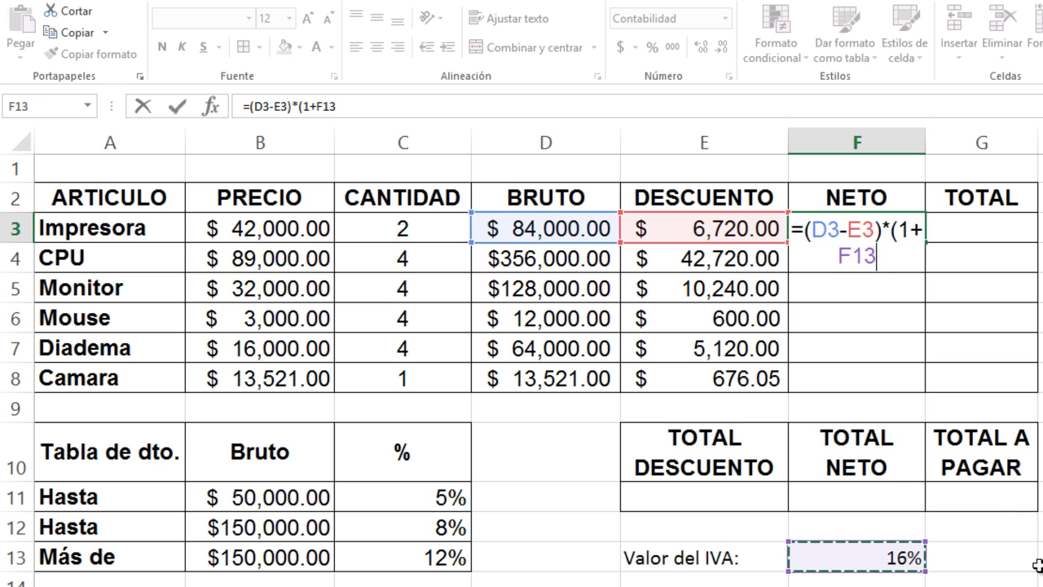
{"action": "key", "text": "F4"}
{"action": "type", "text": ")"}
{"action": "key", "text": "Return"}
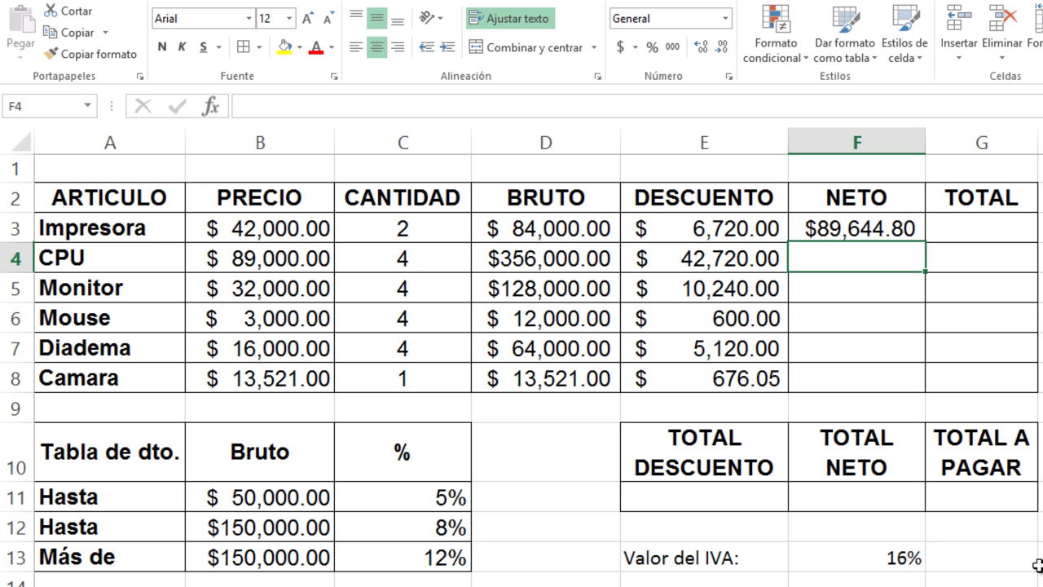
Erase the IVA version of the formula in F3 and enter =D3-E3 in its place.
{"action": "key", "text": "Up"}
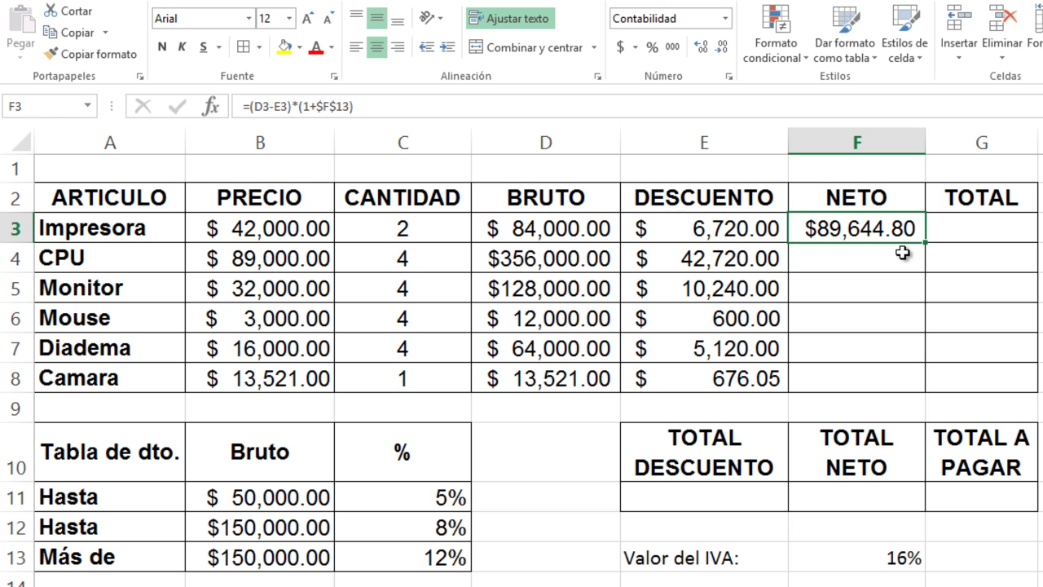
{"action": "key", "text": "F2"}
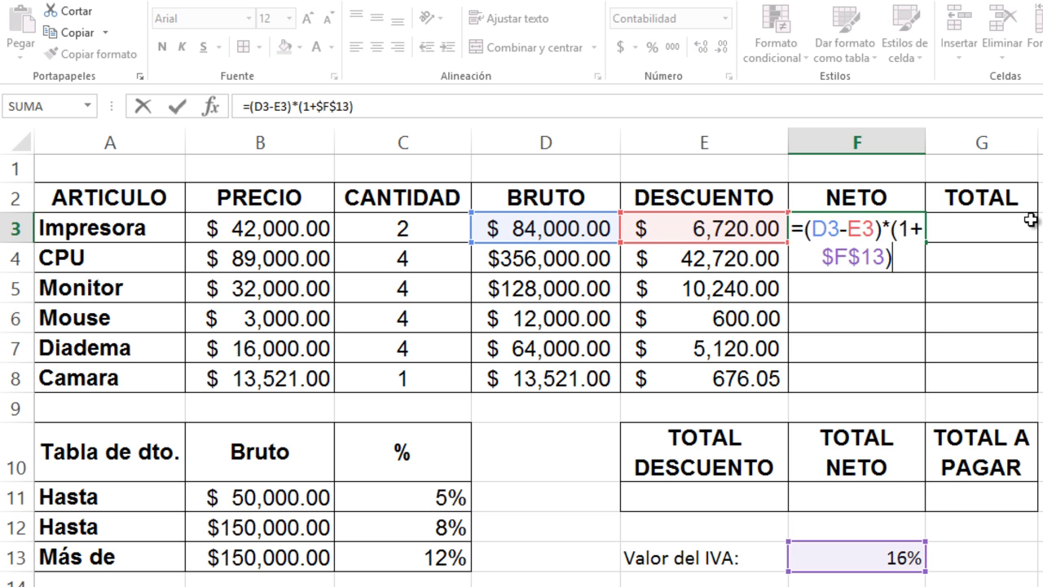
{"action": "key", "text": "BackSpace"}
{"action": "key", "text": "BackSpace"}
{"action": "key", "text": "BackSpace"}
{"action": "key", "text": "BackSpace"}
{"action": "key", "text": "BackSpace"}
{"action": "key", "text": "BackSpace"}
{"action": "key", "text": "BackSpace"}
{"action": "key", "text": "BackSpace"}
{"action": "key", "text": "BackSpace"}
{"action": "key", "text": "BackSpace"}
{"action": "key", "text": "BackSpace"}
{"action": "key", "text": "BackSpace"}
{"action": "key", "text": "BackSpace"}
{"action": "key", "text": "BackSpace"}
{"action": "key", "text": "BackSpace"}
{"action": "key", "text": "BackSpace"}
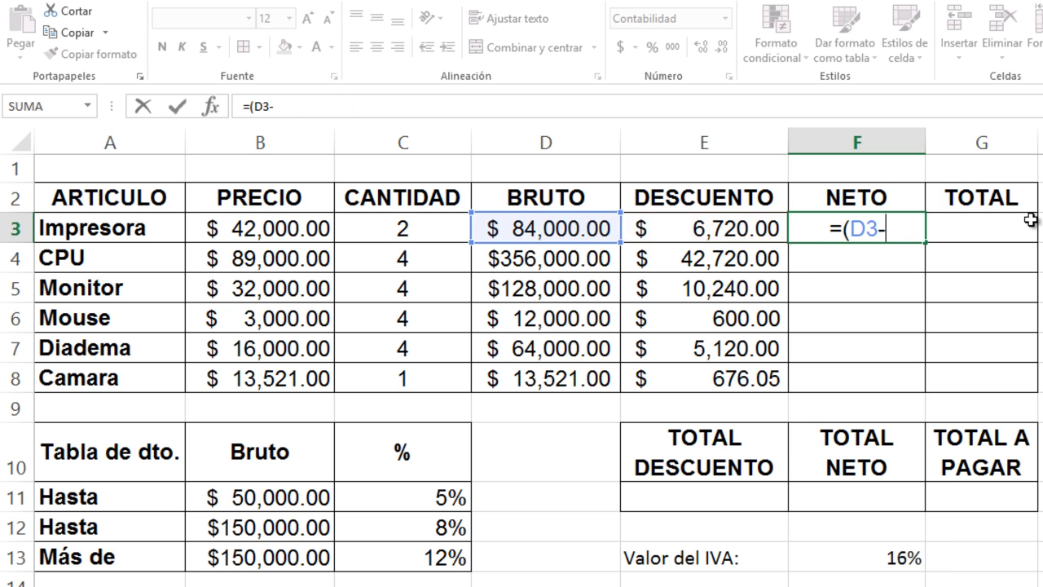
{"action": "key", "text": "BackSpace"}
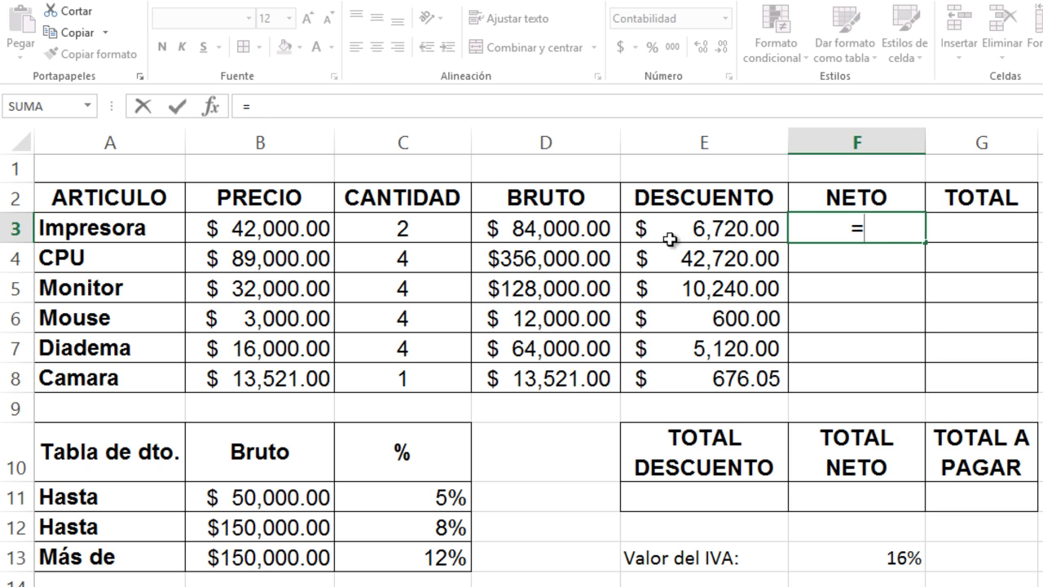
{"action": "left_click", "coordinate": [584, 228]}
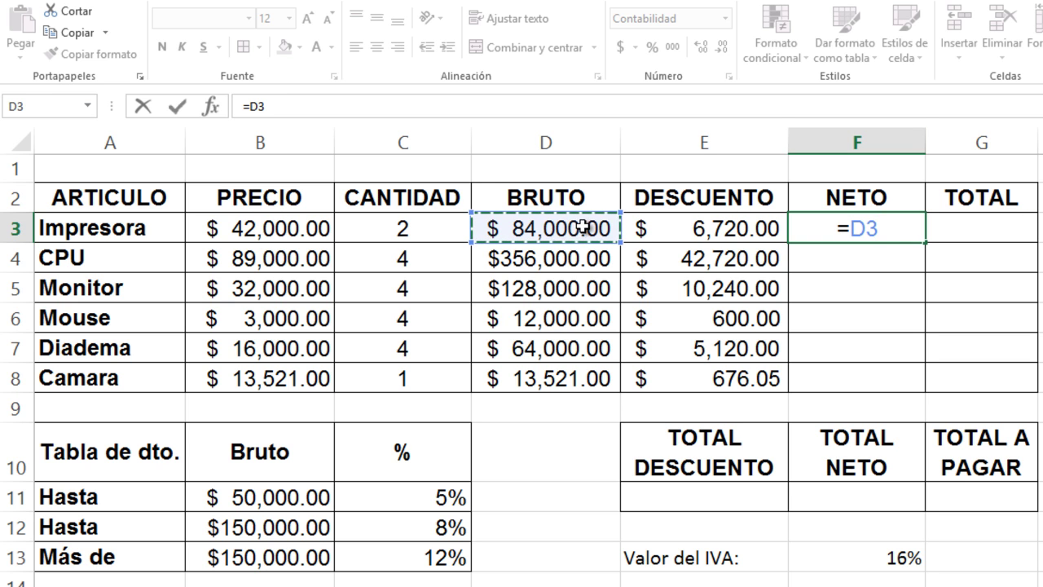
{"action": "type", "text": "-"}
{"action": "left_click", "coordinate": [685, 217]}
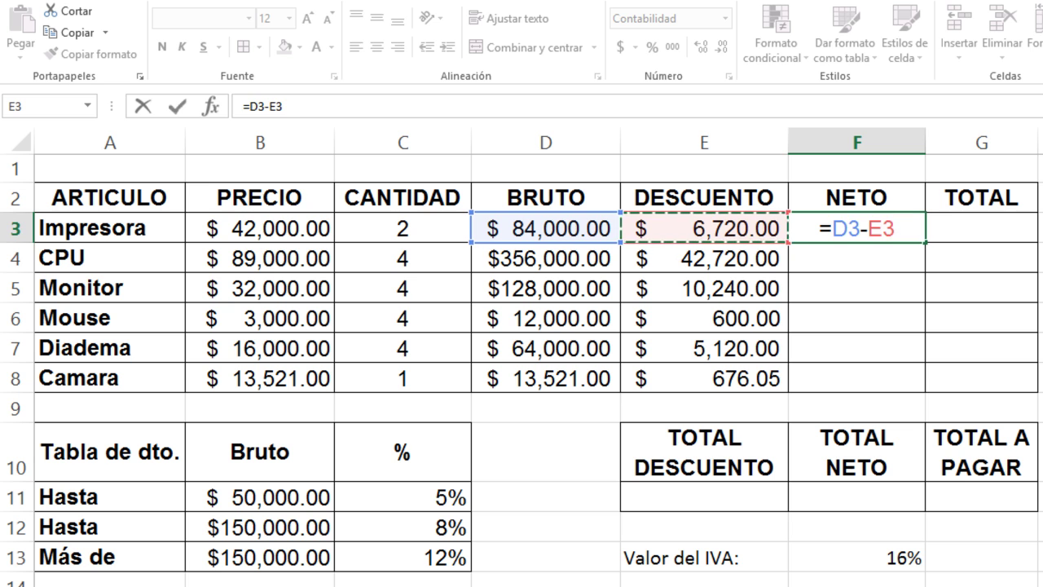
{"action": "key", "text": "Return"}
Copy the net formula from F3 down through F8 and autofit the width of column F.
{"action": "left_click", "coordinate": [856, 228]}
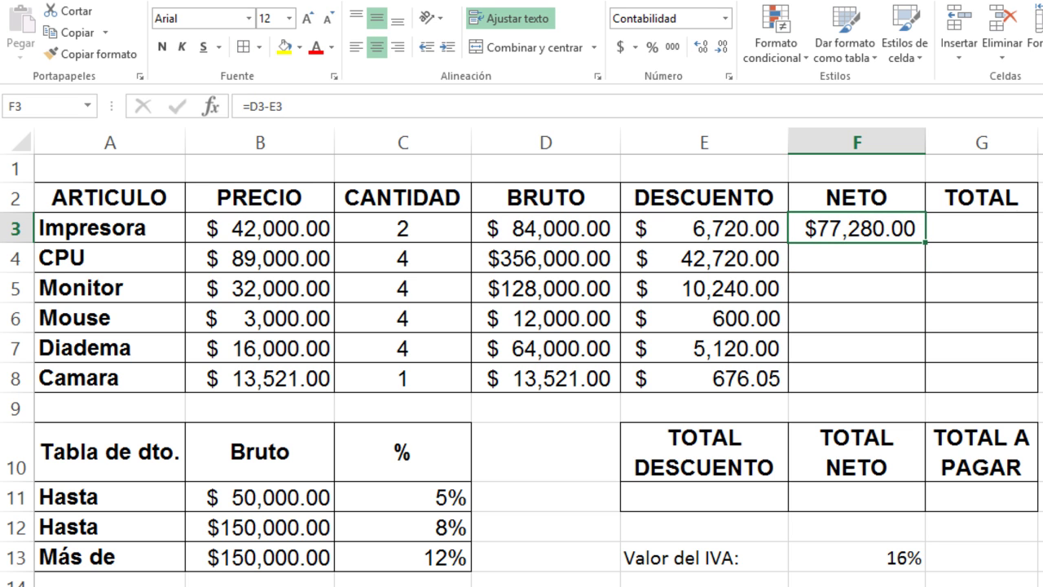
{"action": "double_click", "coordinate": [925, 242]}
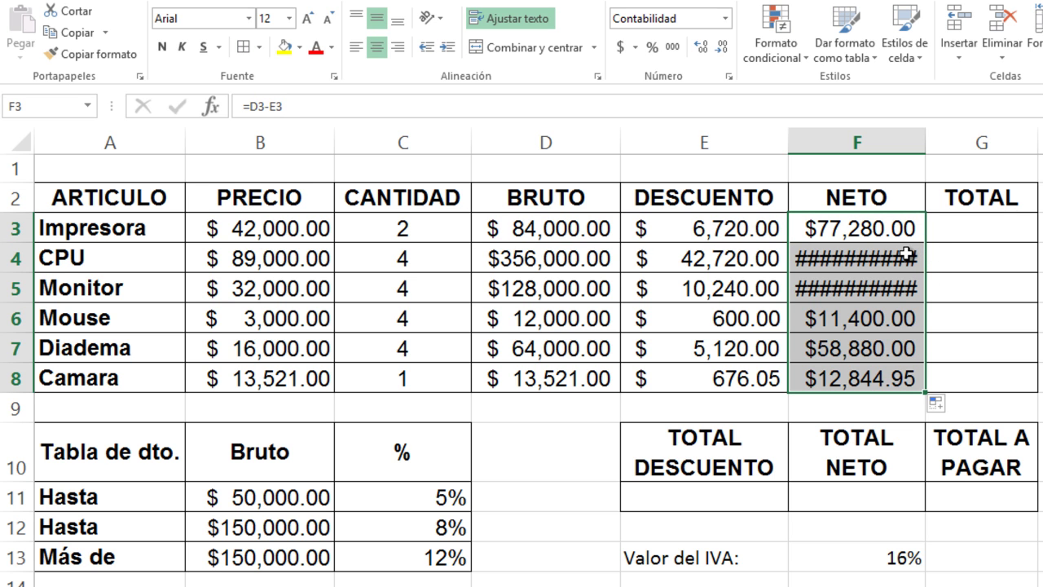
{"action": "double_click", "coordinate": [928, 141]}
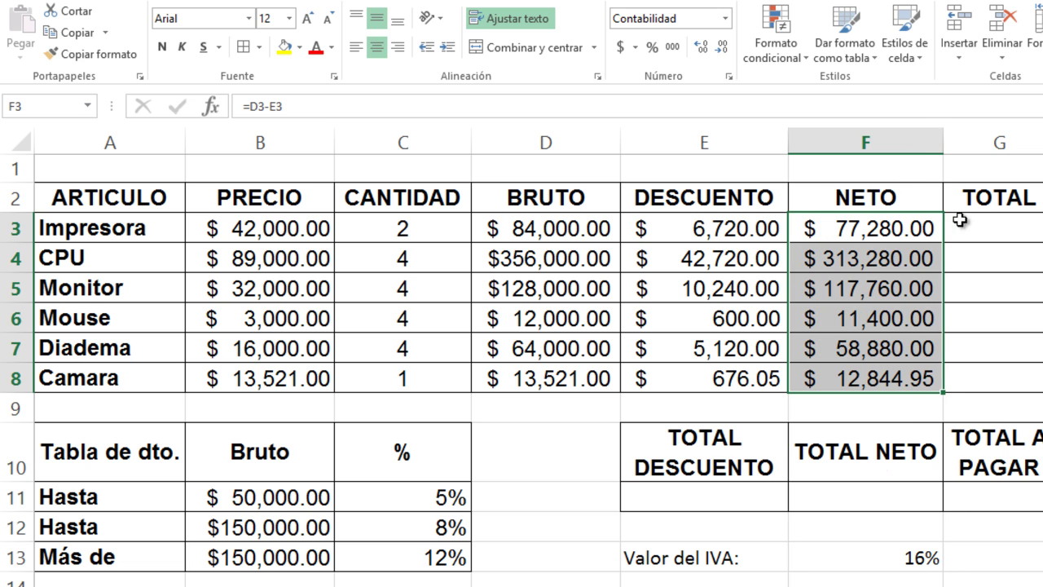
Calculate the total with IVA for Impresora in G3 with the formula =F3*(1+$F$13).
{"action": "left_click", "coordinate": [981, 227]}
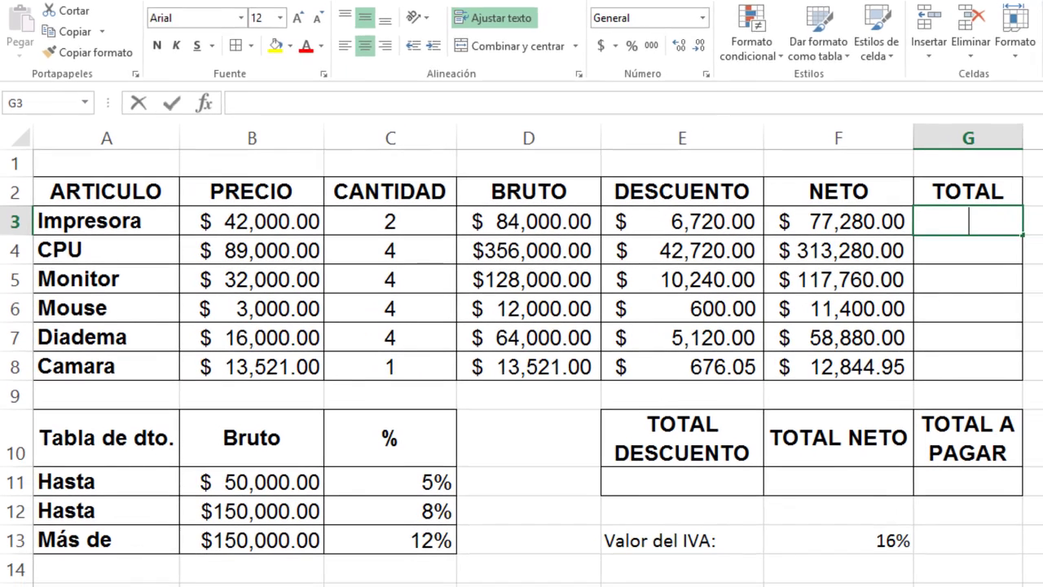
{"action": "type", "text": "="}
{"action": "left_click", "coordinate": [840, 221]}
{"action": "type", "text": "*(1+"}
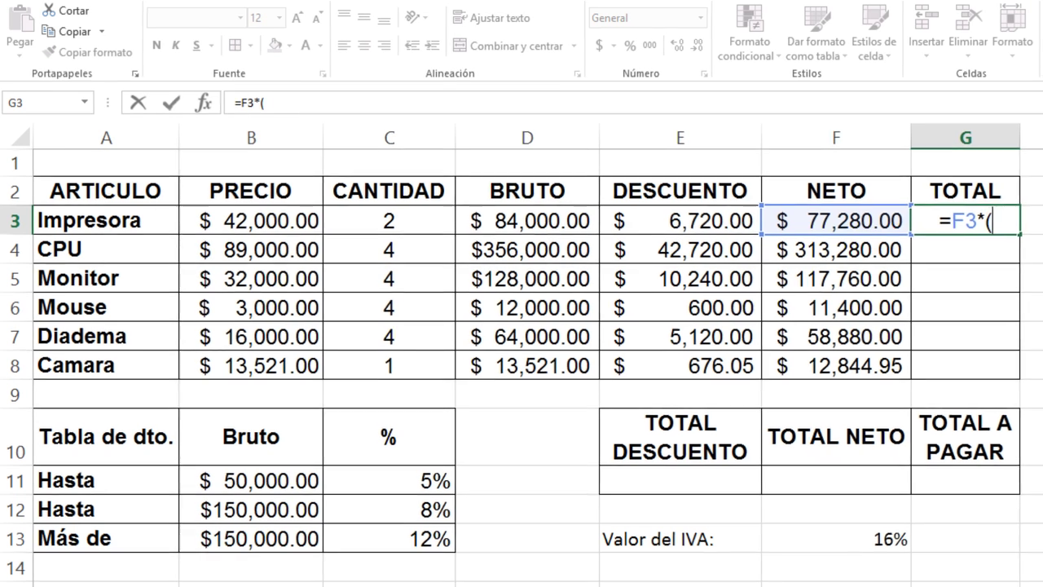
{"action": "left_click", "coordinate": [867, 542]}
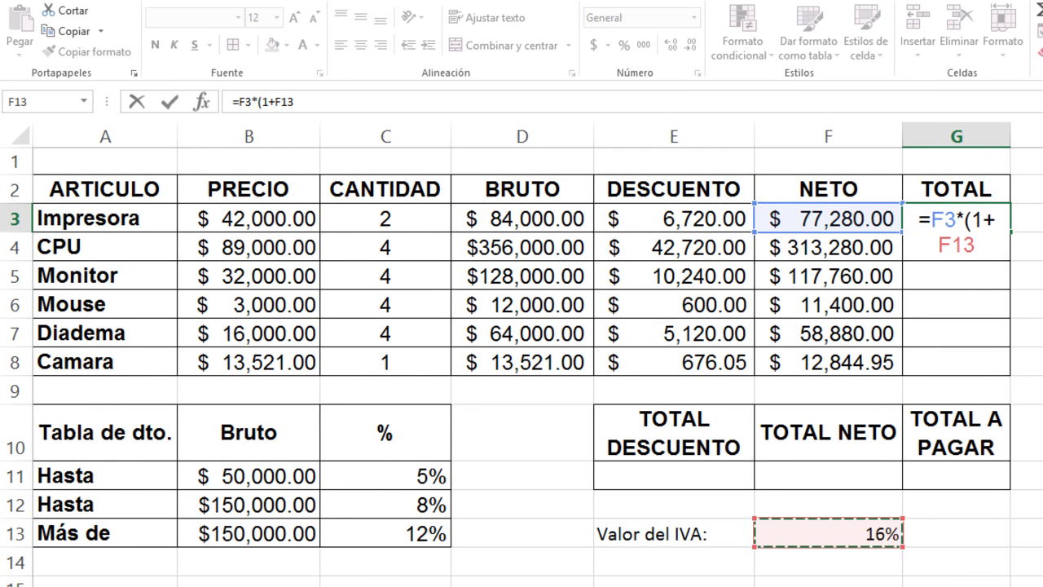
{"action": "key", "text": "F4"}
{"action": "type", "text": ")"}
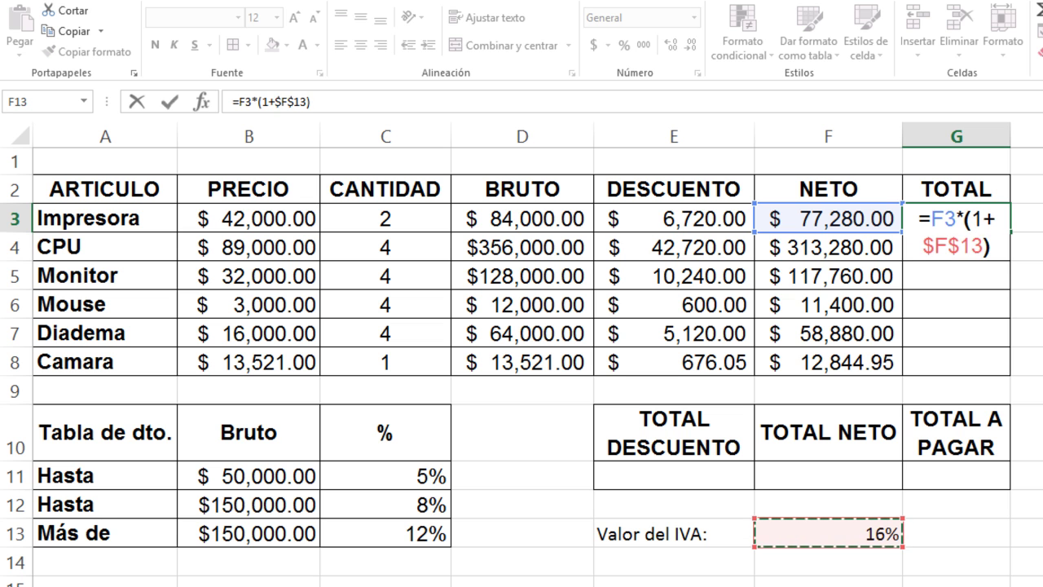
{"action": "key", "text": "Return"}
Format G3 as accounting currency, copy its formula down through G8 and autofit the width of column G.
{"action": "left_click", "coordinate": [1002, 218]}
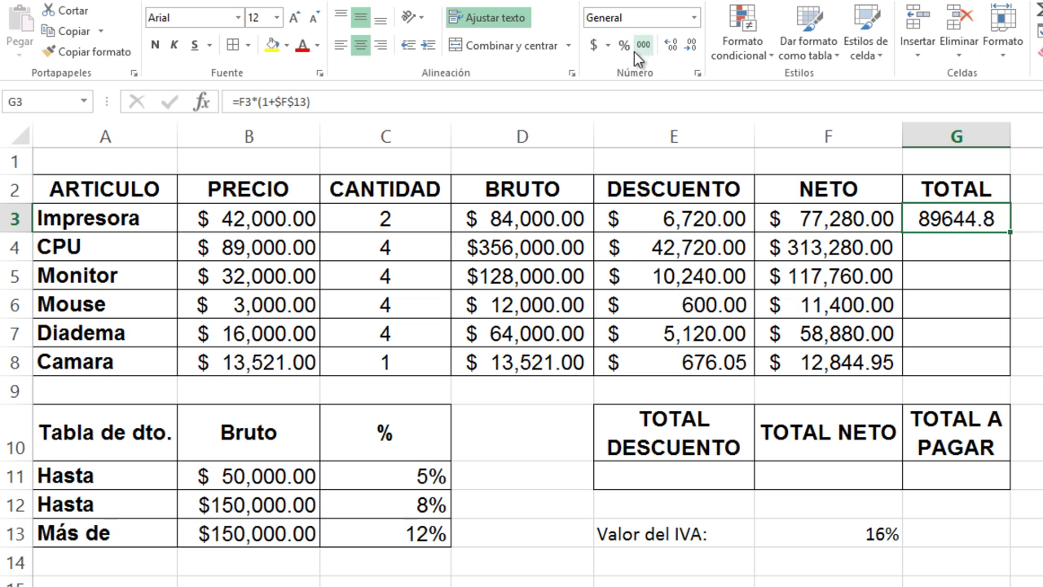
{"action": "left_click", "coordinate": [594, 44]}
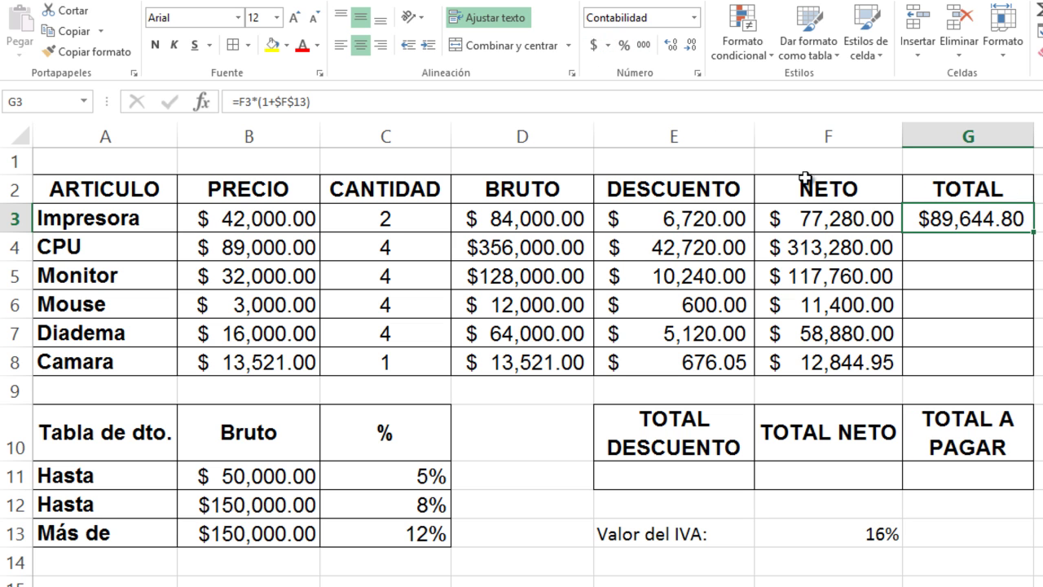
{"action": "double_click", "coordinate": [1025, 230]}
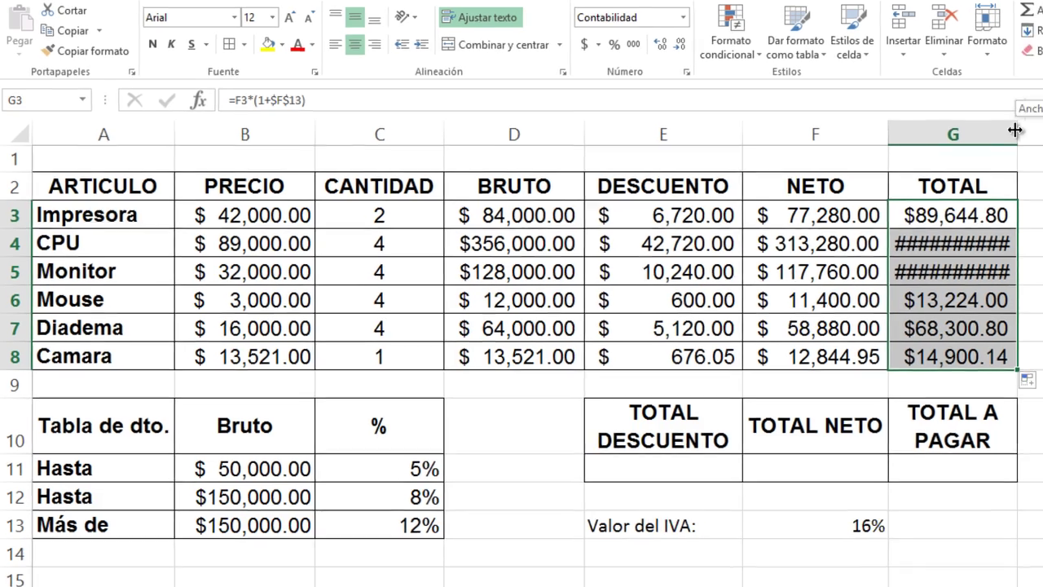
{"action": "double_click", "coordinate": [1033, 121]}
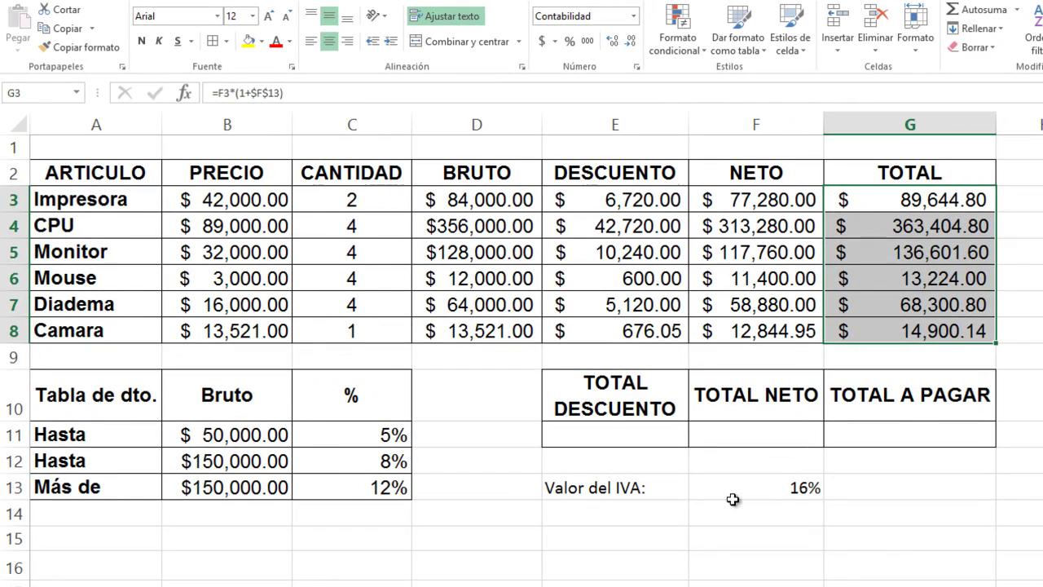
Add up the discounts under TOTAL DESCUENTO in E11 with the formula =SUMA(E3:E8).
{"action": "left_click", "coordinate": [618, 440]}
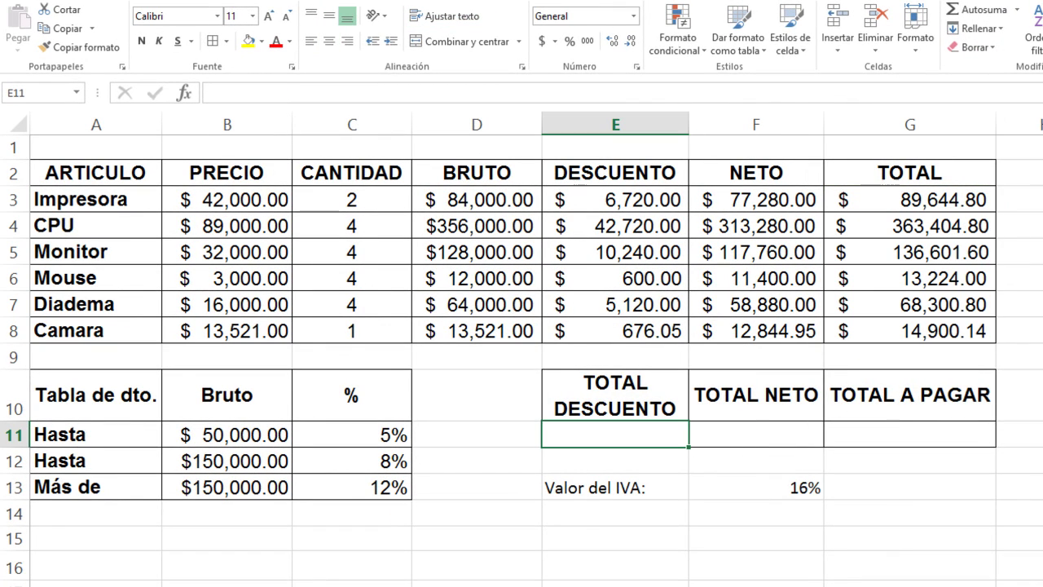
{"action": "type", "text": "=SUMA"}
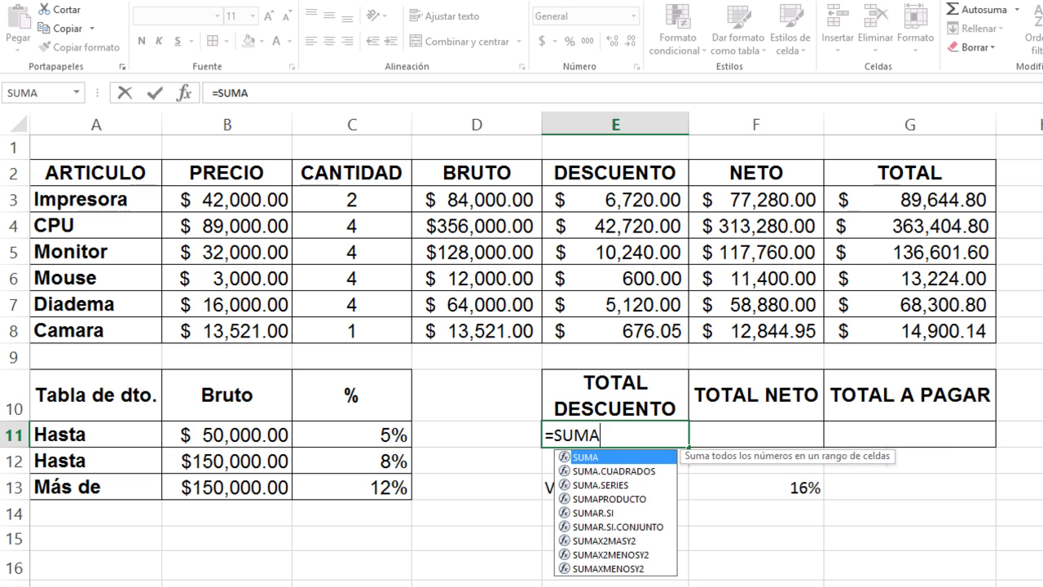
{"action": "type", "text": "("}
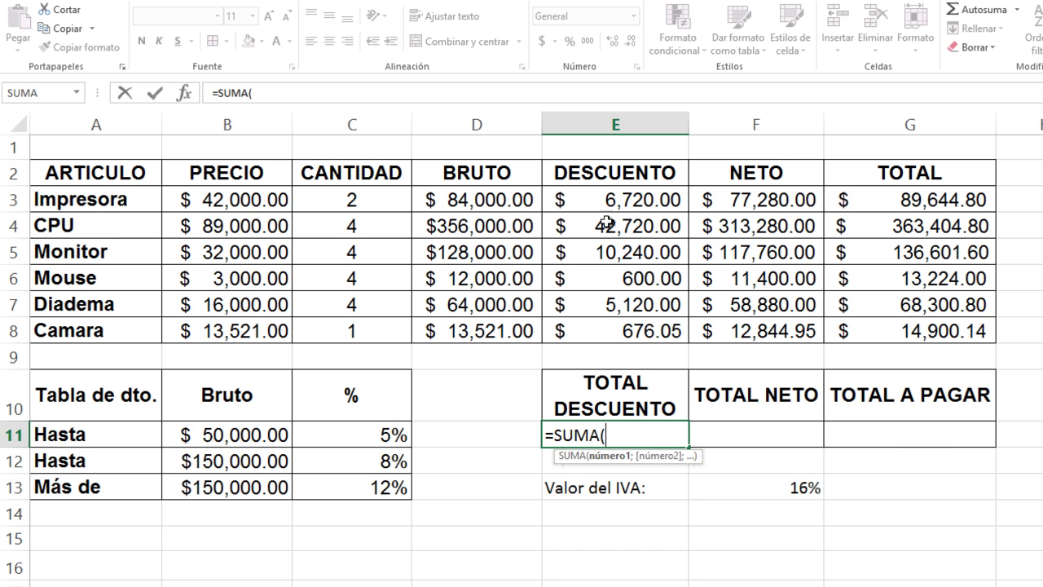
{"action": "left_click_drag", "start_coordinate": [611, 204], "coordinate": [622, 327]}
{"action": "type", "text": ")"}
{"action": "key", "text": "Return"}
Copy the sum formula from E11 into F11:G11 for TOTAL NETO and TOTAL A PAGAR.
{"action": "key", "text": "Up"}
{"action": "key", "text": "ctrl+c"}
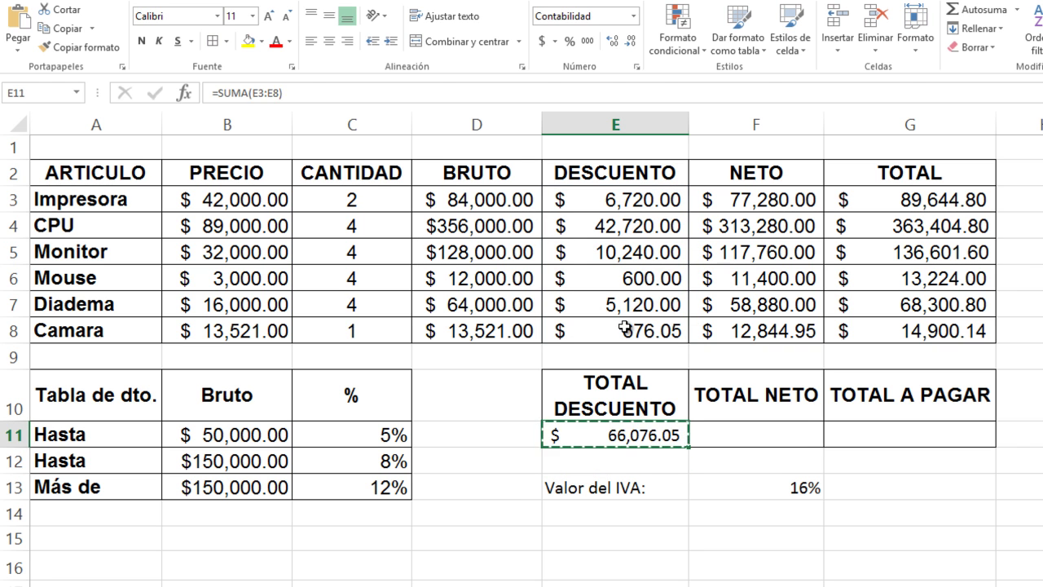
{"action": "key", "text": "Right"}
{"action": "key", "text": "shift+Right"}
{"action": "key", "text": "ctrl+v"}
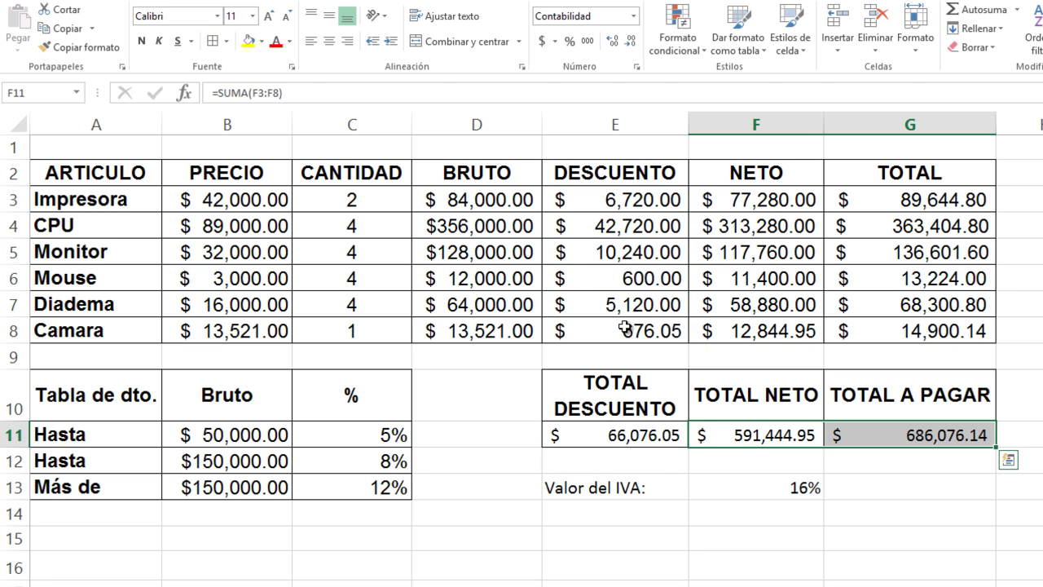
Check which ranges the sum formulas in F11 and G11 refer to, leaving both formulas as they are.
{"action": "left_click", "coordinate": [802, 481]}
{"action": "left_click", "coordinate": [789, 436]}
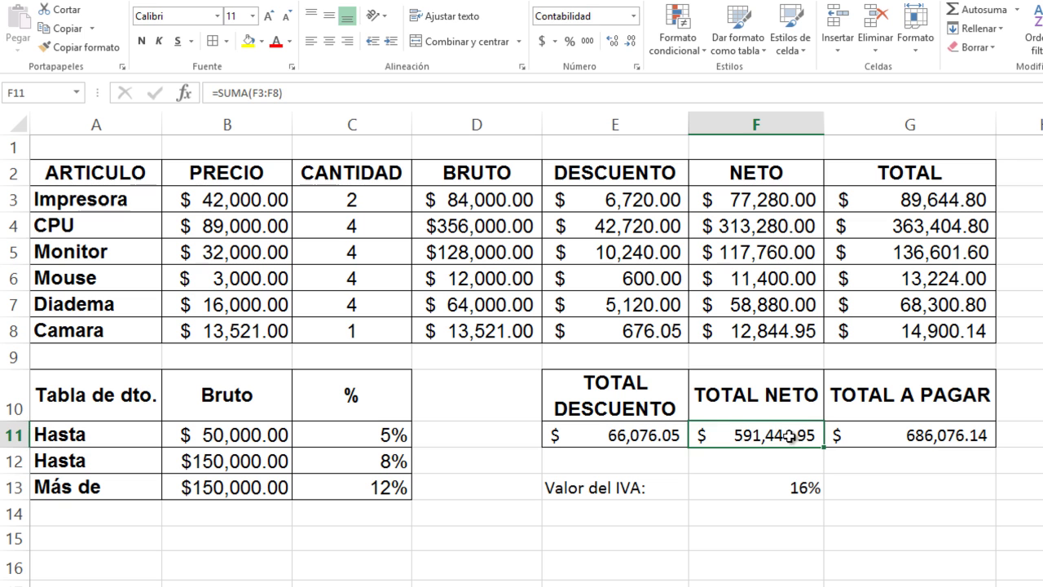
{"action": "double_click", "coordinate": [789, 435]}
{"action": "key", "text": "Escape"}
{"action": "double_click", "coordinate": [893, 432]}
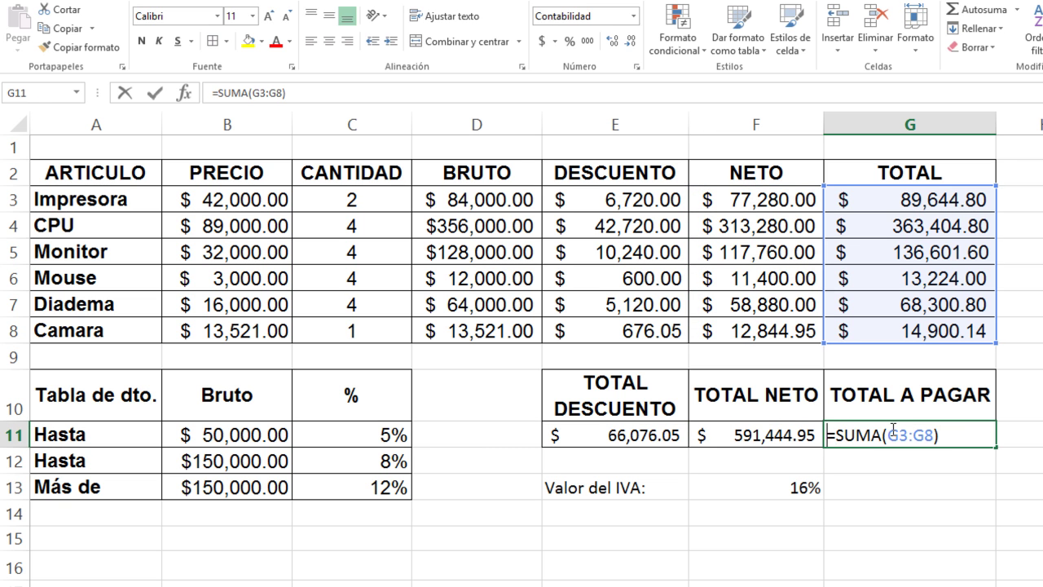
{"action": "key", "text": "Escape"}
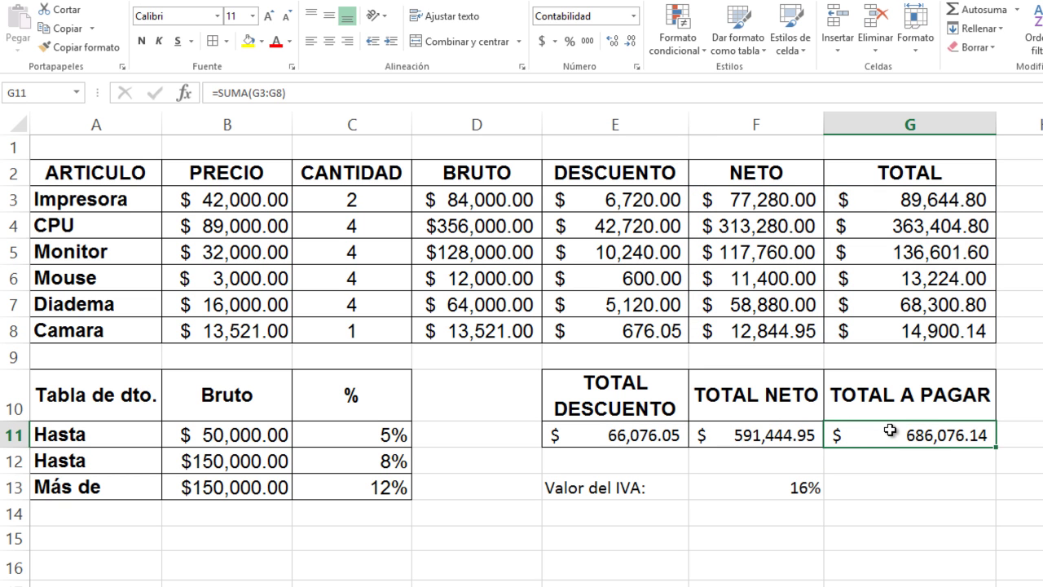
Match the totals in E11:G11 to the article table by setting their font to Arial, size 12.
{"action": "left_click", "coordinate": [634, 244]}
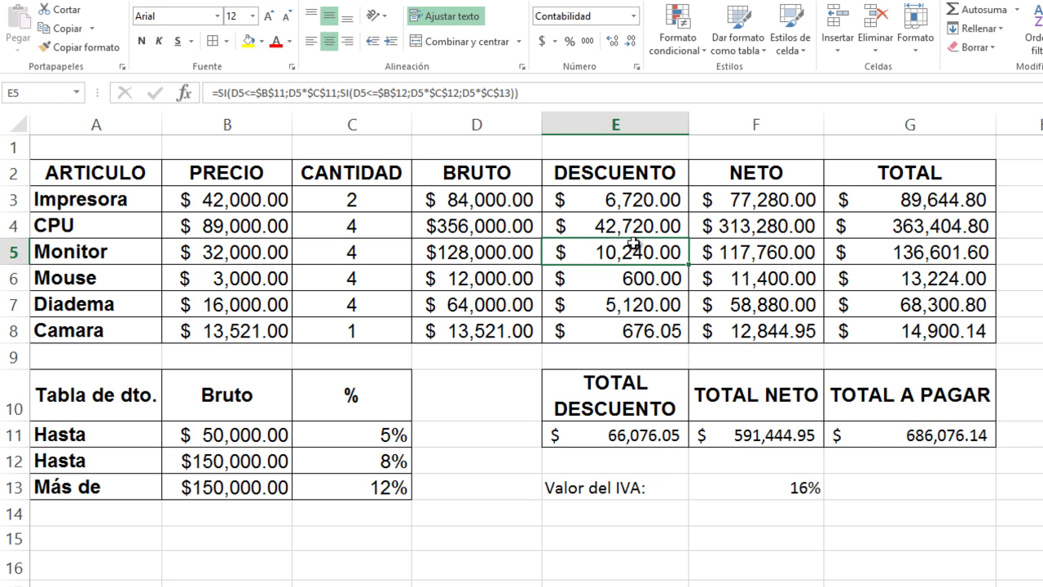
{"action": "left_click_drag", "start_coordinate": [619, 434], "coordinate": [896, 442]}
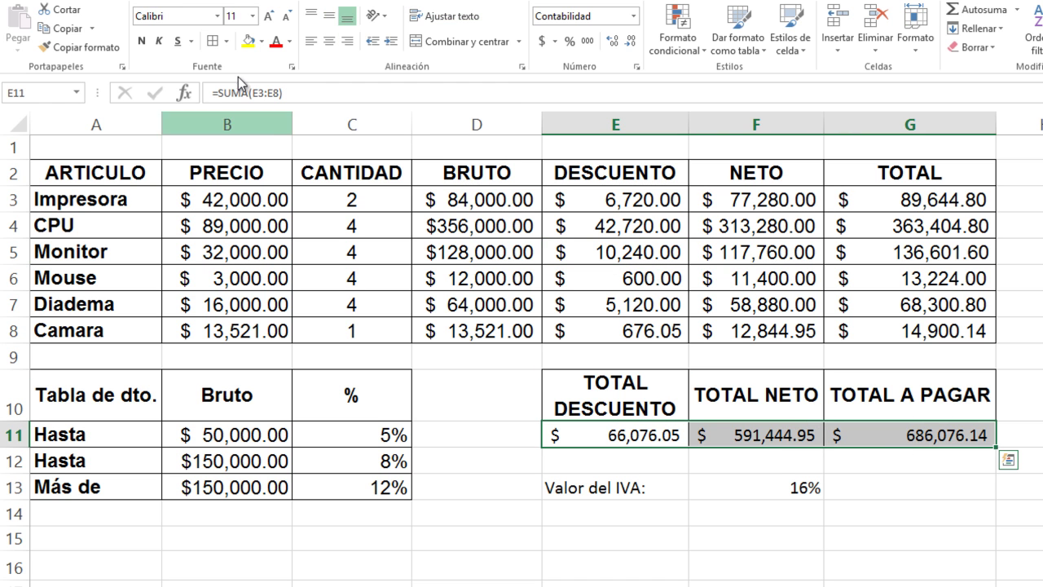
{"action": "left_click", "coordinate": [252, 15]}
{"action": "left_click", "coordinate": [255, 18]}
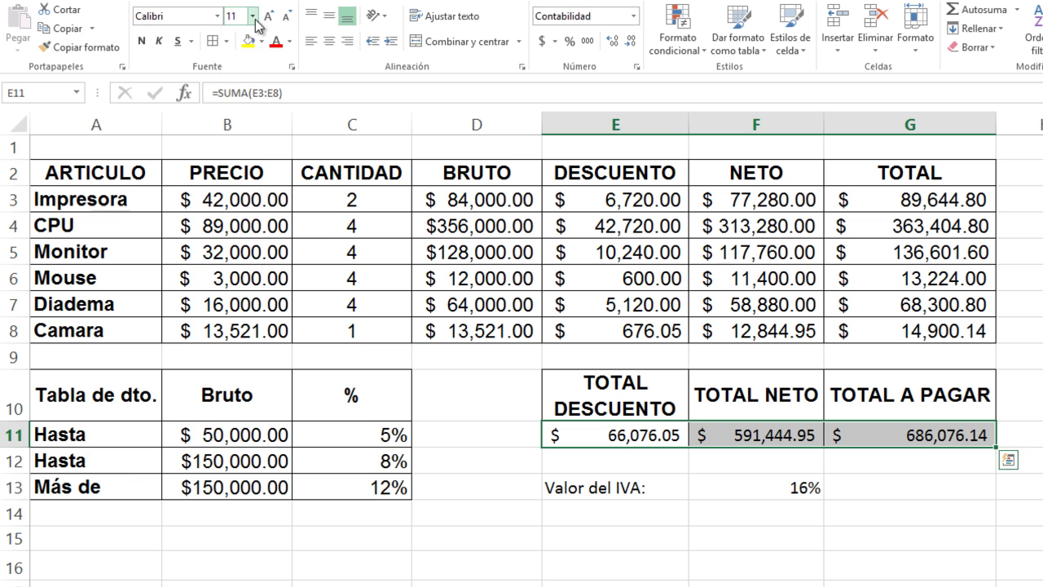
{"action": "left_click", "coordinate": [217, 16]}
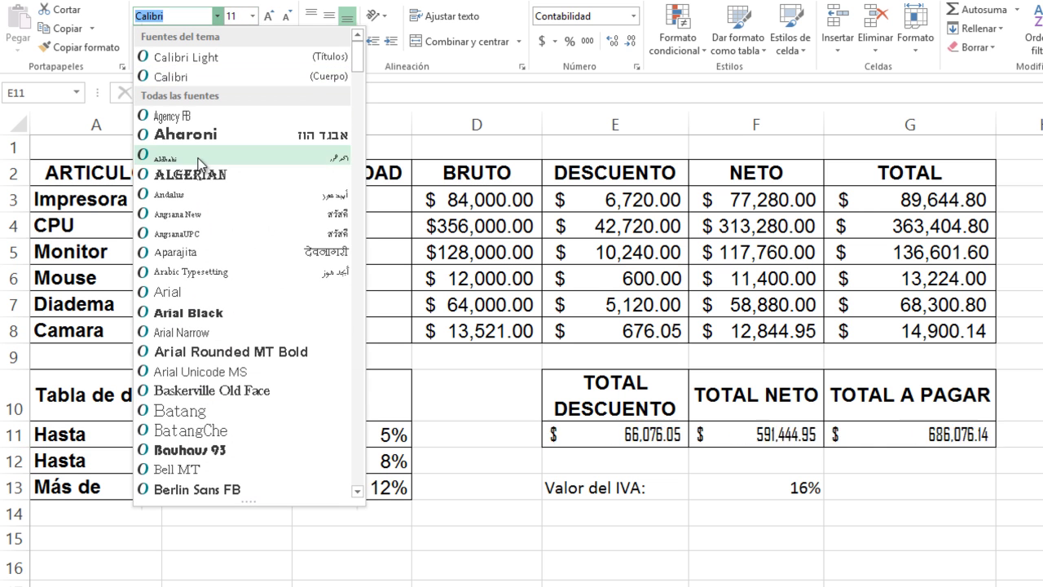
{"action": "left_click", "coordinate": [187, 292]}
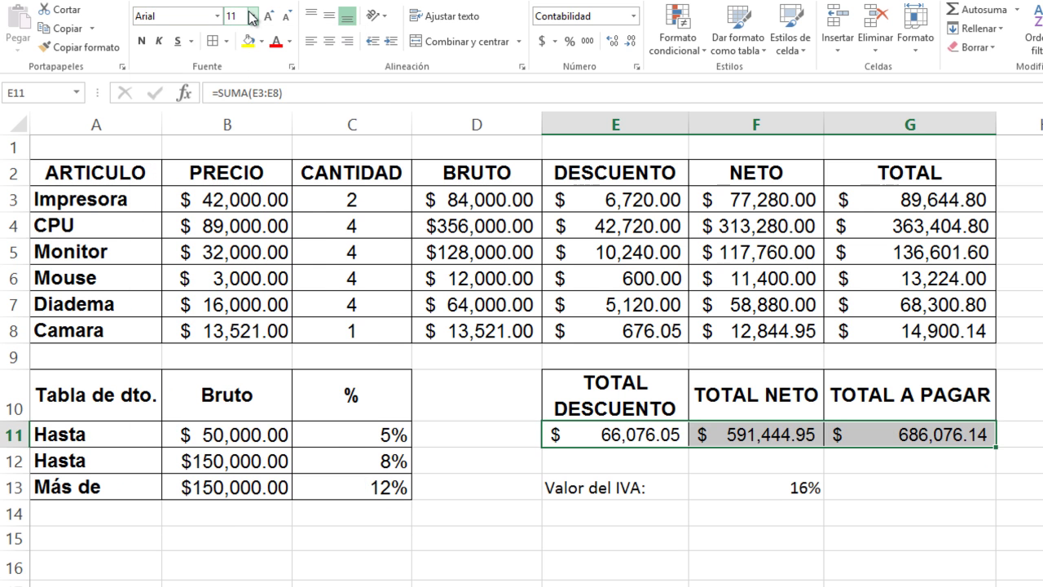
{"action": "left_click", "coordinate": [252, 17]}
{"action": "left_click", "coordinate": [236, 102]}
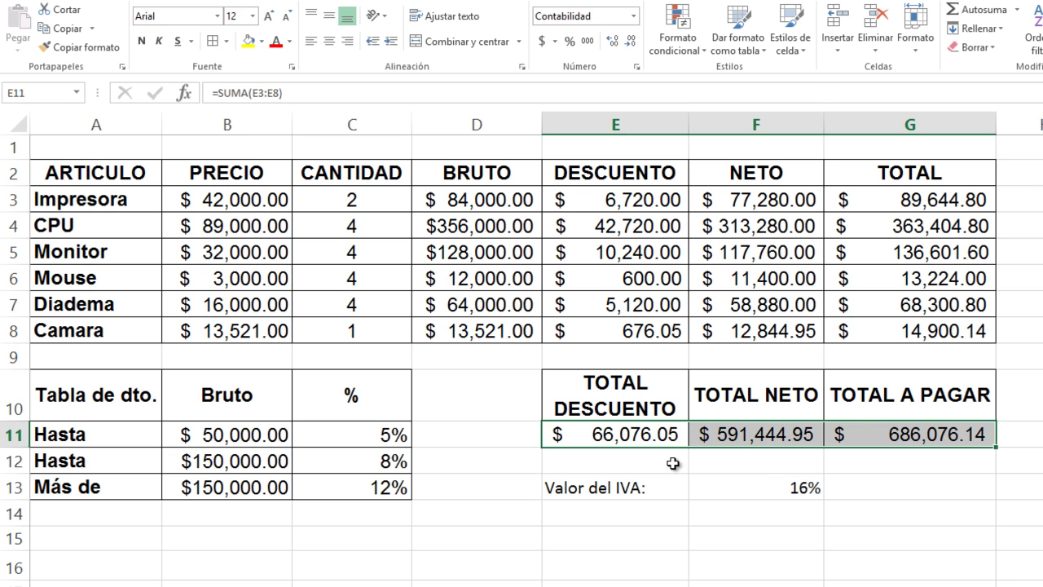
Review the IVA rate in F13, the gross formula in D3 and the nested SI discount formula in E3.
{"action": "left_click", "coordinate": [771, 490]}
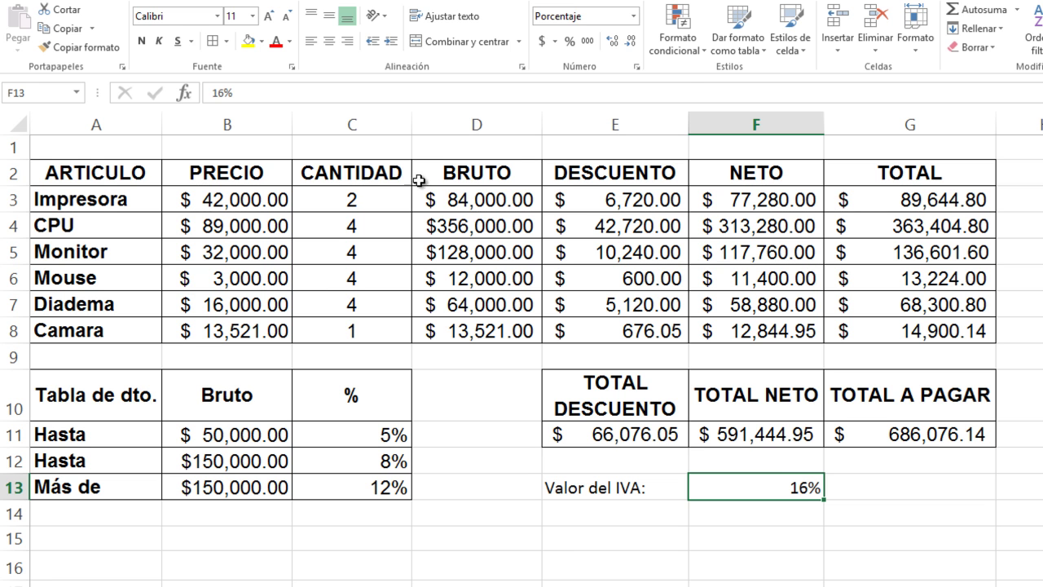
{"action": "left_click", "coordinate": [456, 196]}
{"action": "key", "text": "F2"}
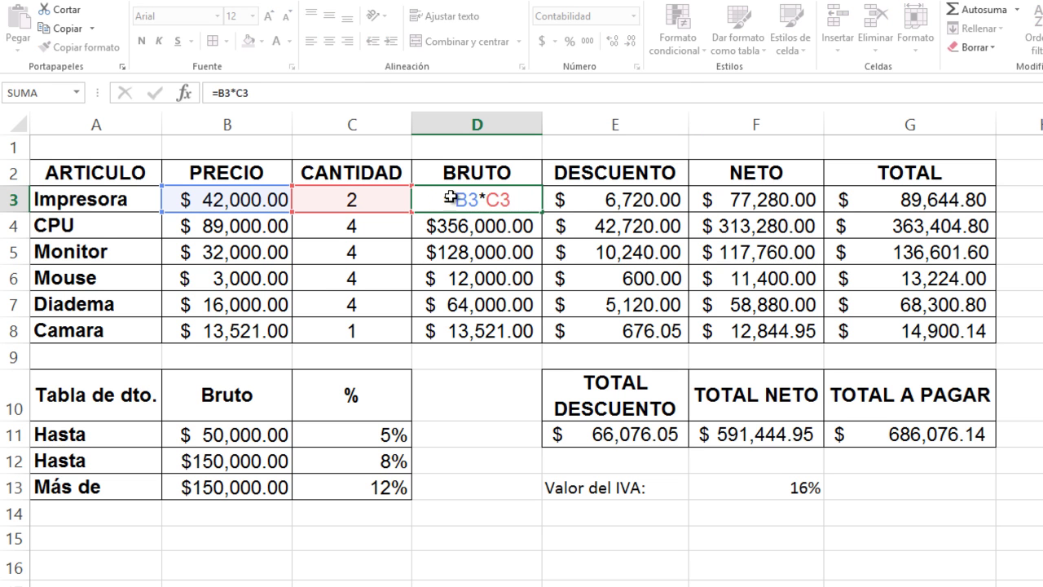
{"action": "key", "text": "Escape"}
{"action": "left_click", "coordinate": [594, 203]}
{"action": "key", "text": "F2"}
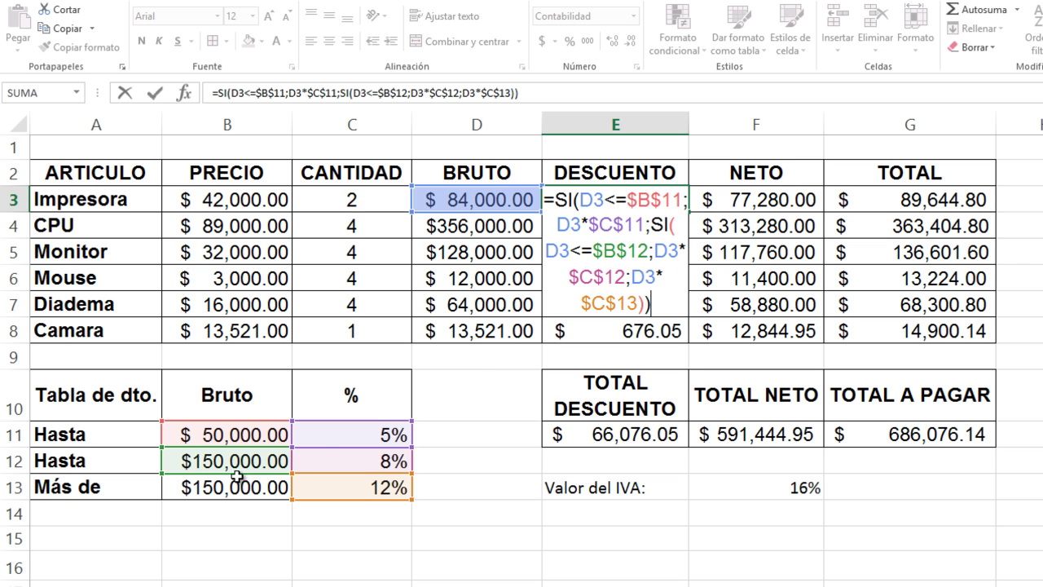
Switch to the Word exercise document and read Ejercicio 12, including its sales table, commission table and requested calculations.
{"action": "left_click", "coordinate": [483, 472]}
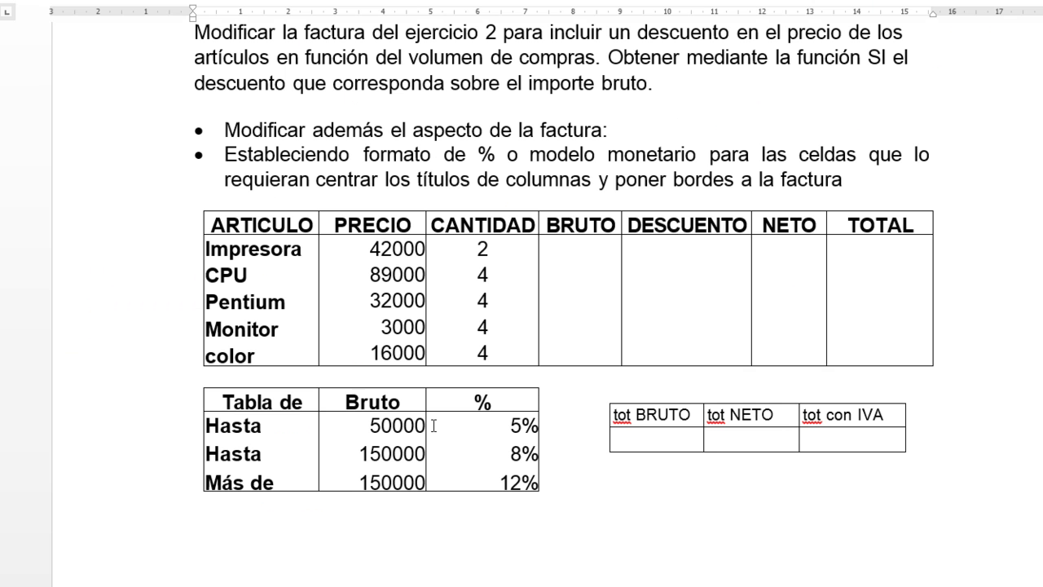
{"action": "scroll", "coordinate": [505, 243], "scroll_direction": "down", "scroll_amount": 15}
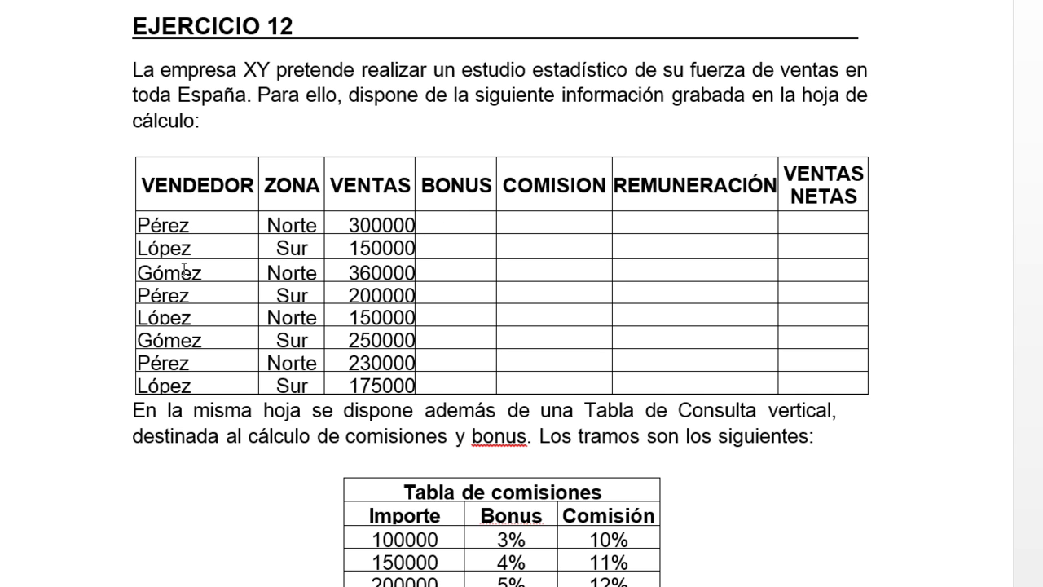
{"action": "scroll", "coordinate": [184, 269], "scroll_direction": "down", "scroll_amount": 1}
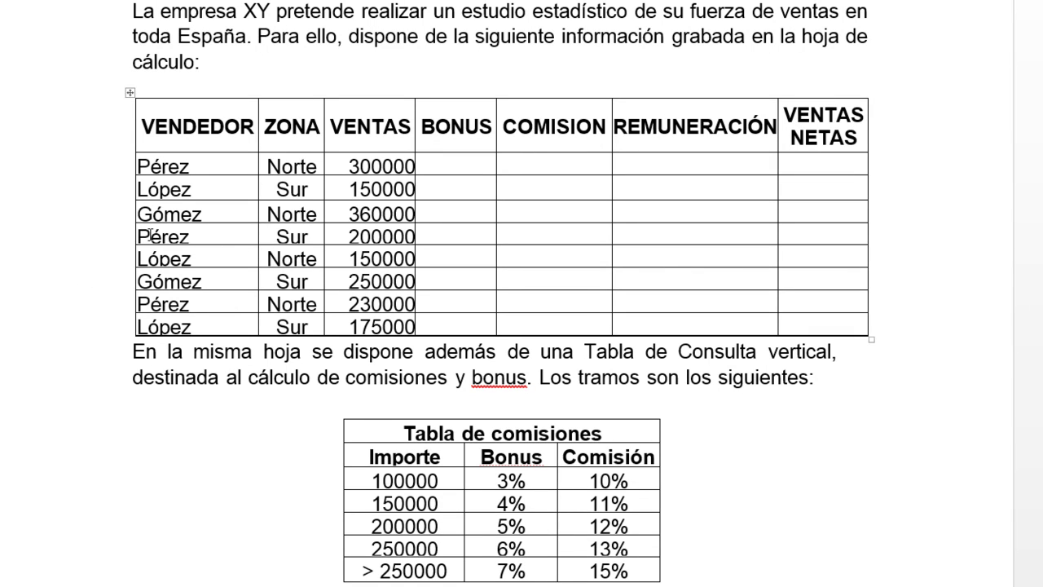
{"action": "left_click", "coordinate": [150, 236]}
{"action": "scroll", "coordinate": [212, 272], "scroll_direction": "down", "scroll_amount": 3}
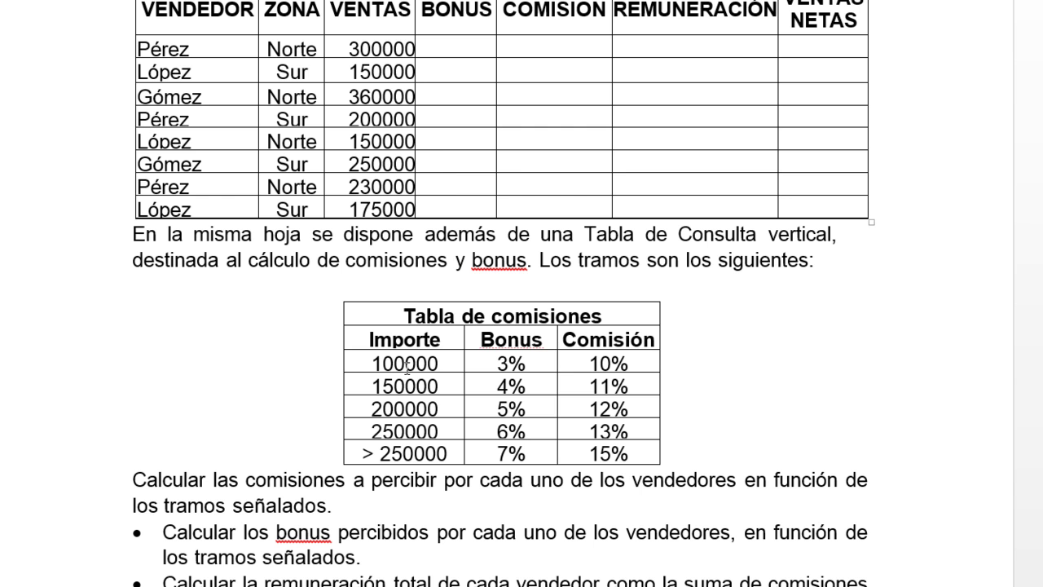
{"action": "scroll", "coordinate": [378, 334], "scroll_direction": "up", "scroll_amount": 1}
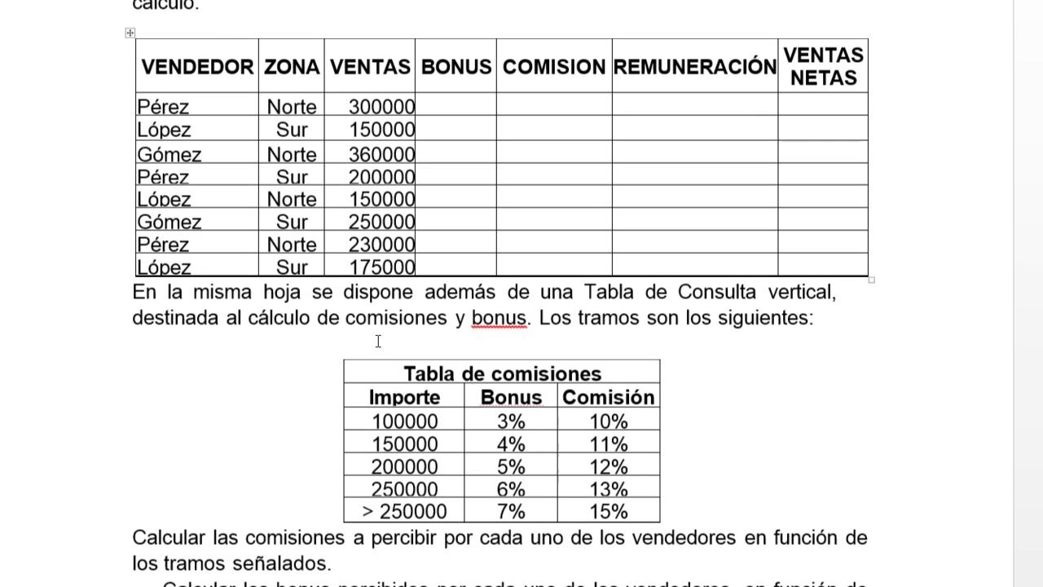
{"action": "scroll", "coordinate": [421, 364], "scroll_direction": "down", "scroll_amount": 1}
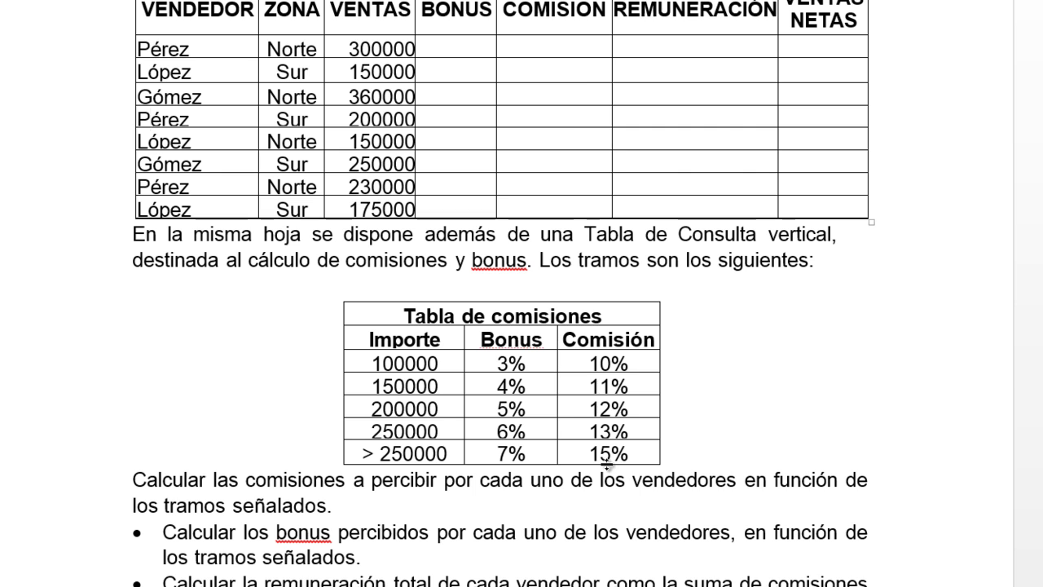
{"action": "scroll", "coordinate": [607, 462], "scroll_direction": "up", "scroll_amount": 3}
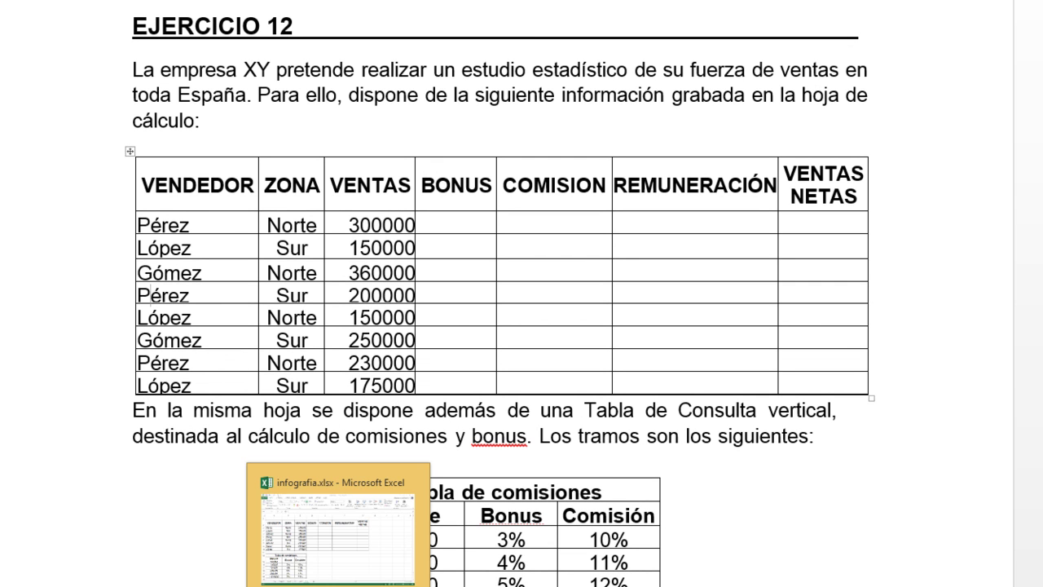
Switch to the infografia.xlsx workbook and start the bonus formula in D3 with the SI test C3<=A14.
{"action": "left_click", "coordinate": [338, 586]}
{"action": "left_click", "coordinate": [364, 362]}
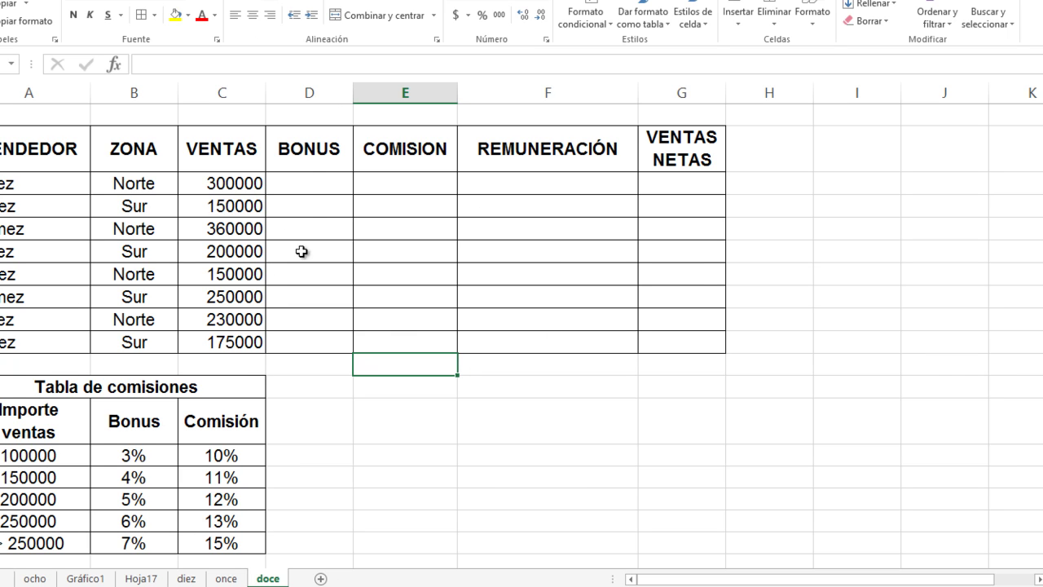
{"action": "left_click", "coordinate": [306, 191]}
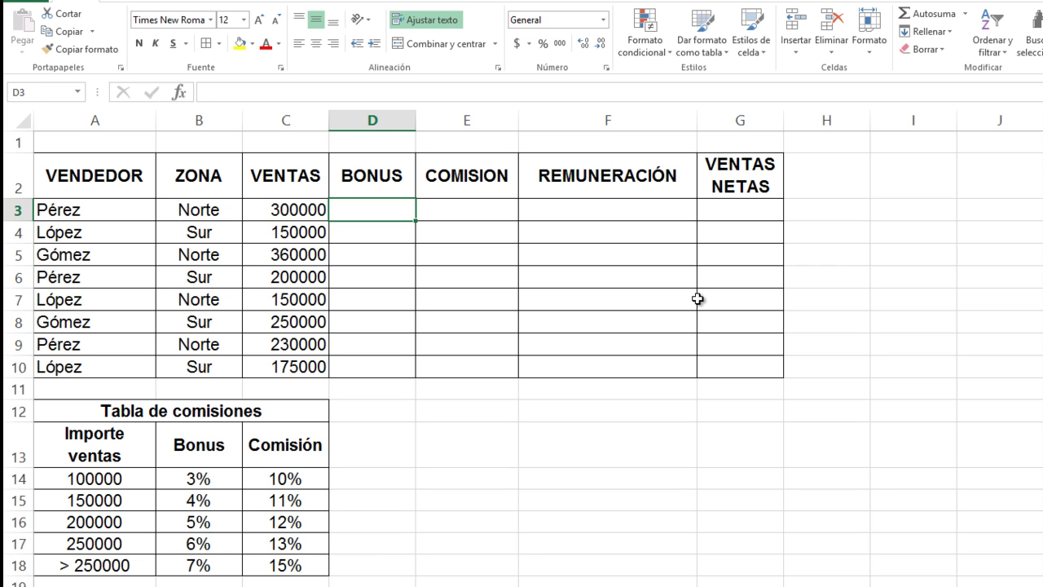
{"action": "type", "text": "="}
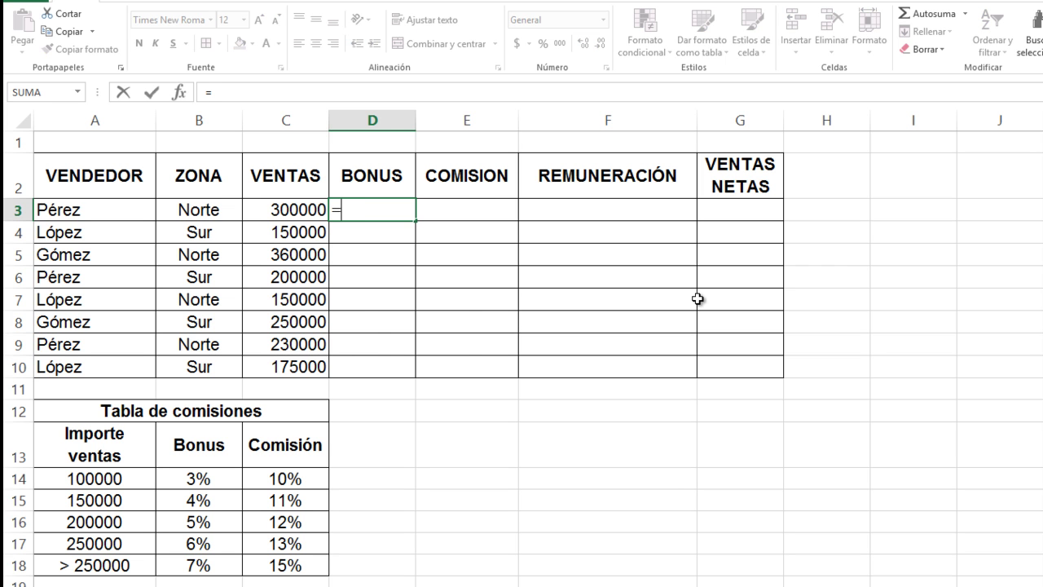
{"action": "type", "text": "SI"}
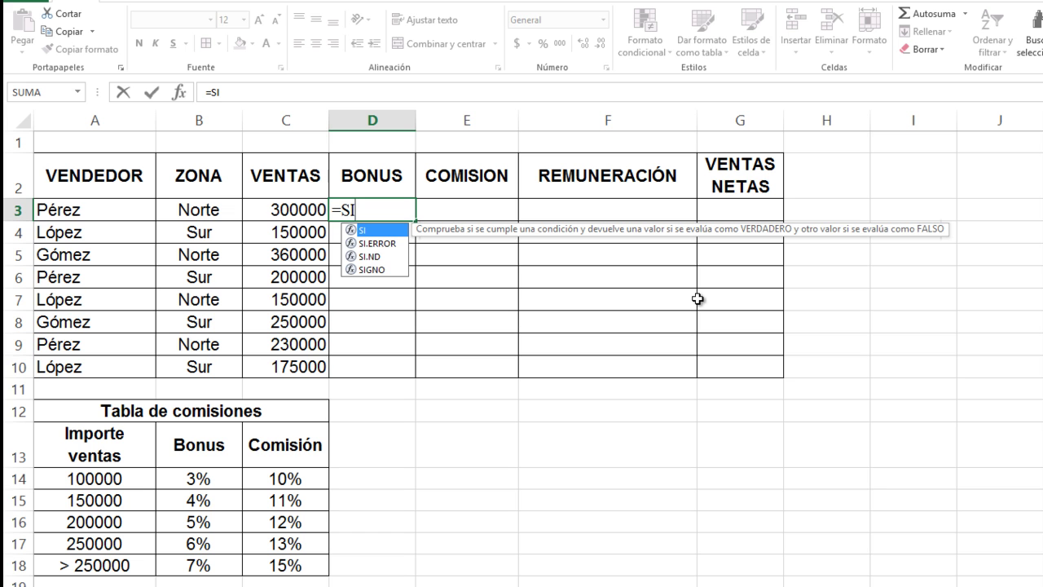
{"action": "type", "text": "("}
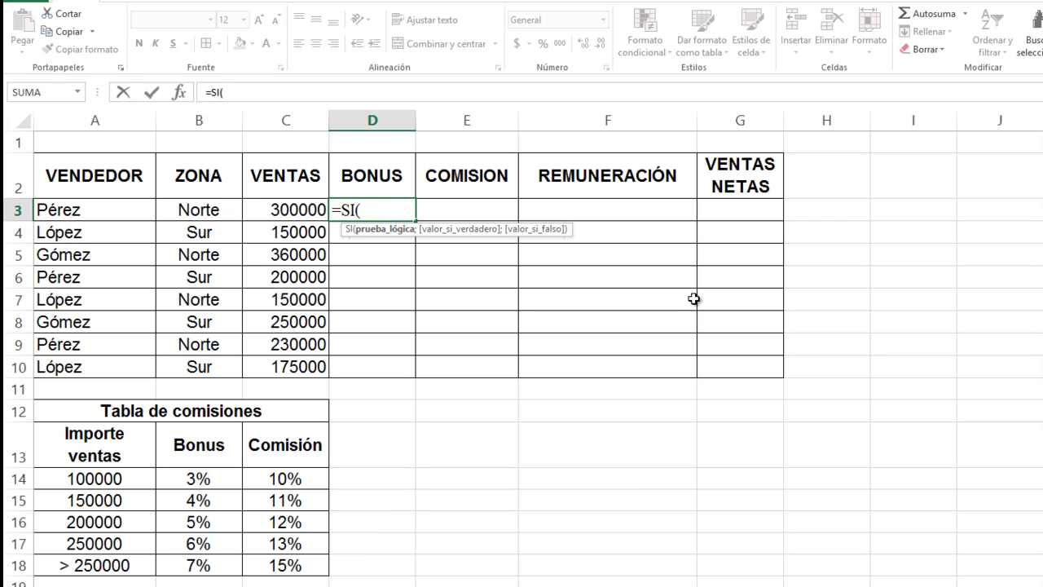
{"action": "left_click", "coordinate": [292, 211]}
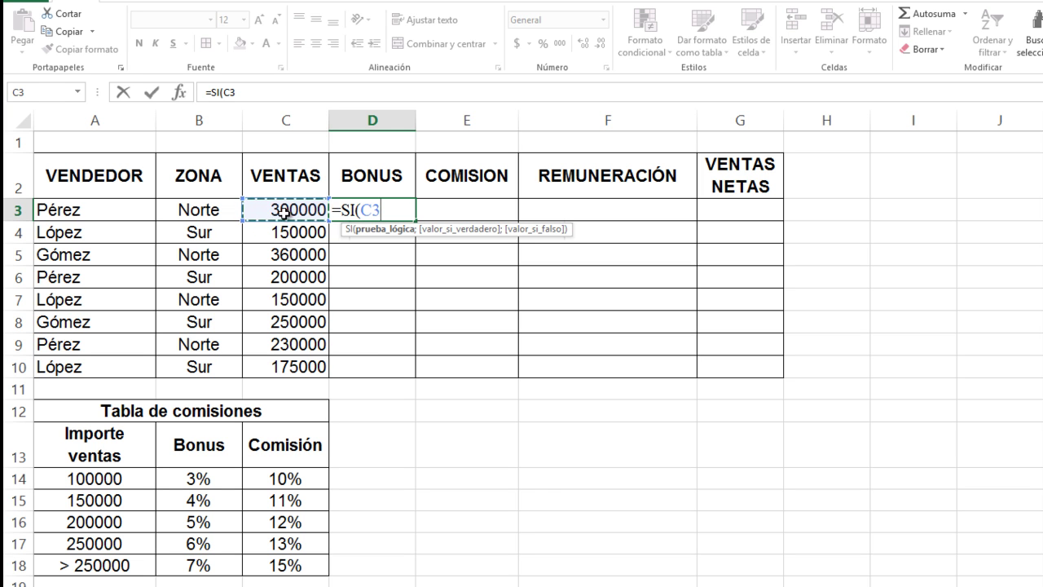
{"action": "type", "text": "<="}
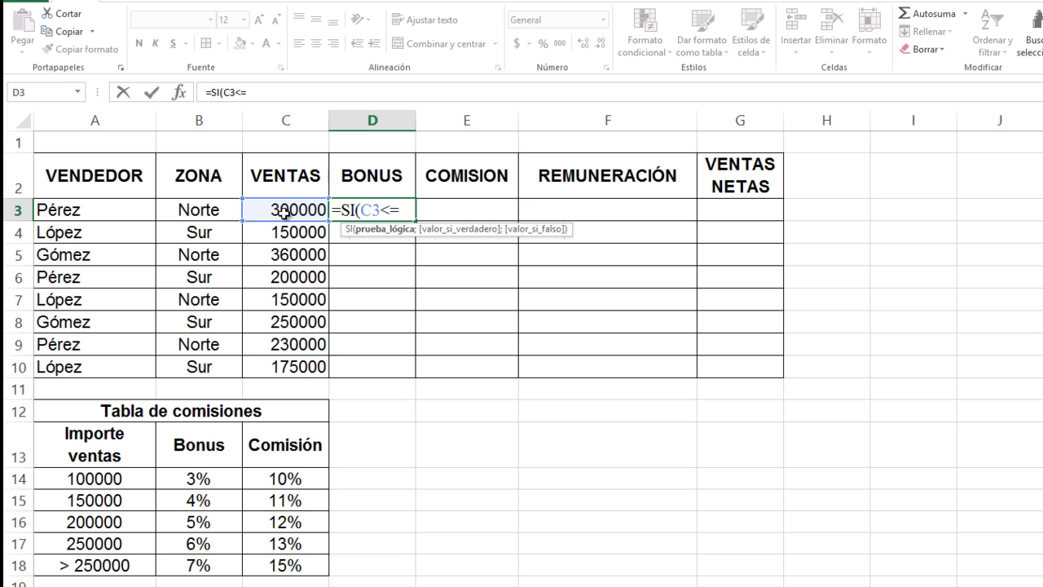
{"action": "left_click", "coordinate": [92, 473]}
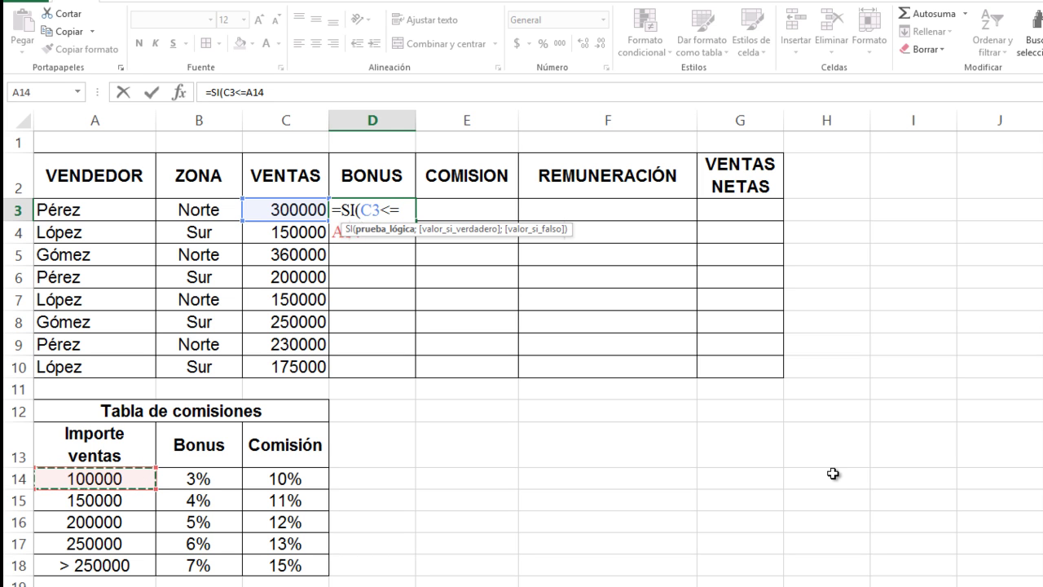
Set the true value of the first SI in D3 to C3*$B$14, with an absolute bonus reference.
{"action": "type", "text": ";"}
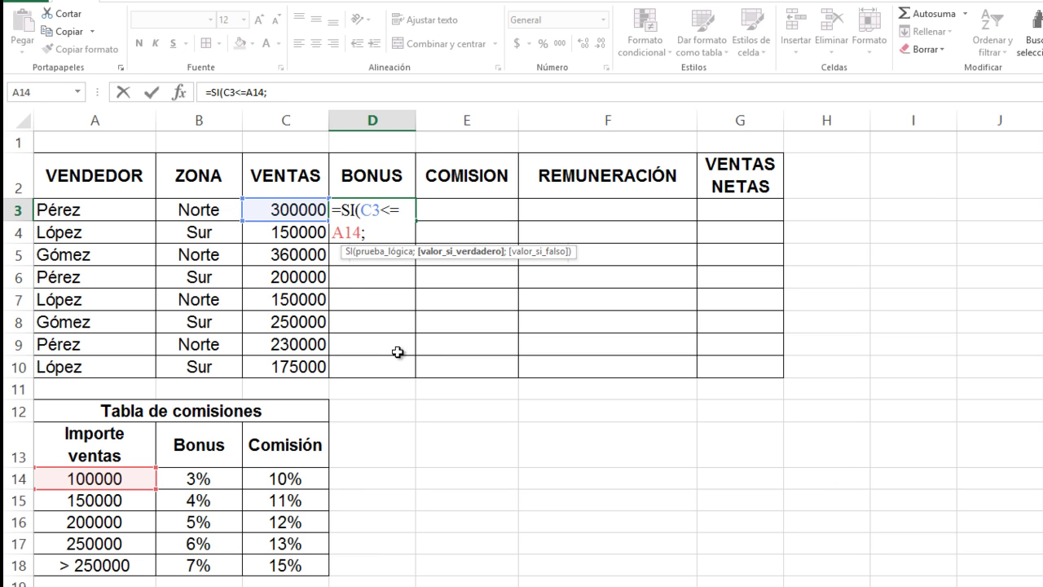
{"action": "left_click", "coordinate": [291, 213]}
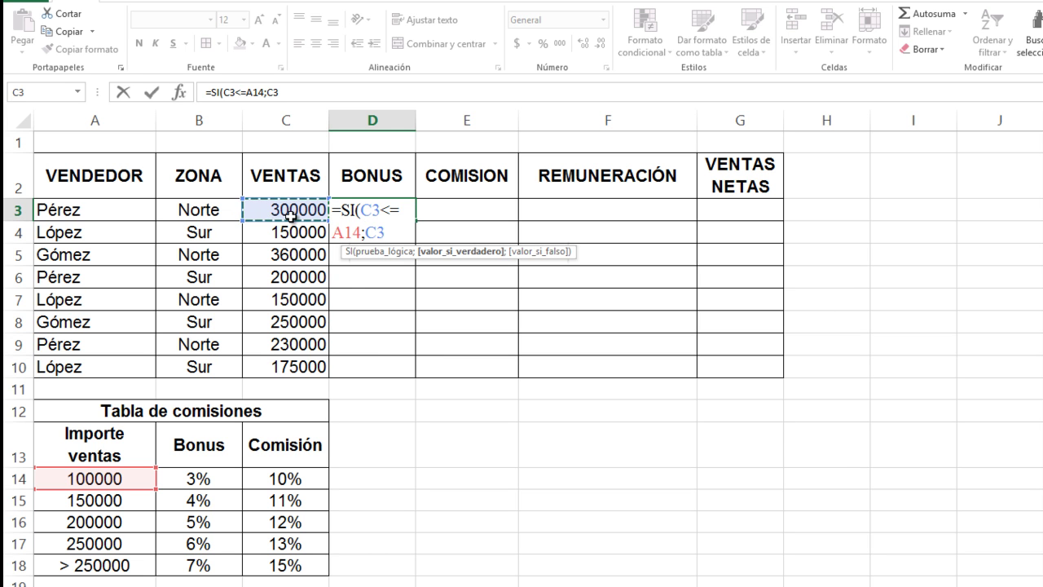
{"action": "type", "text": "*"}
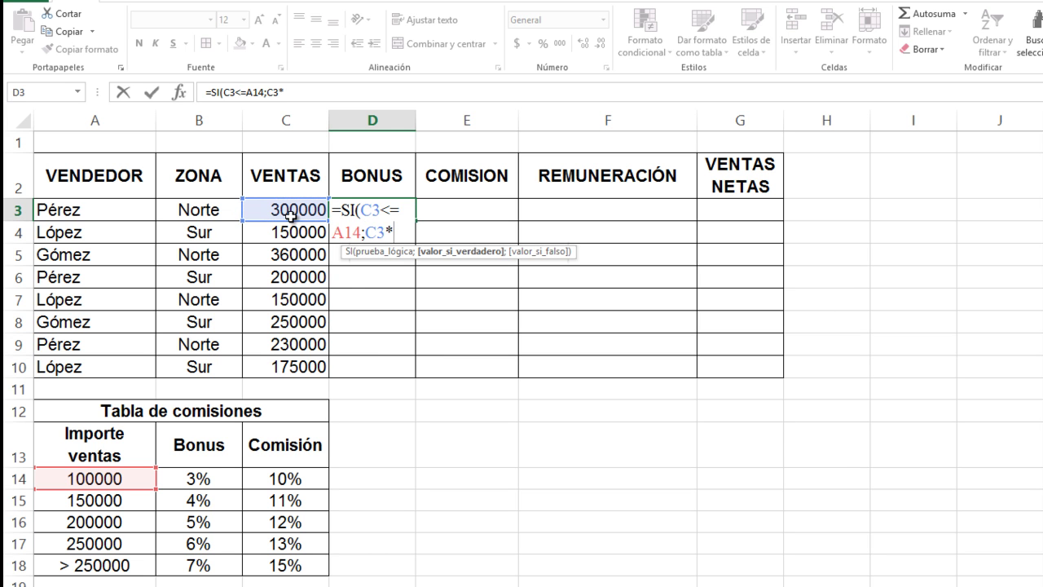
{"action": "left_click", "coordinate": [202, 478]}
{"action": "key", "text": "F4"}
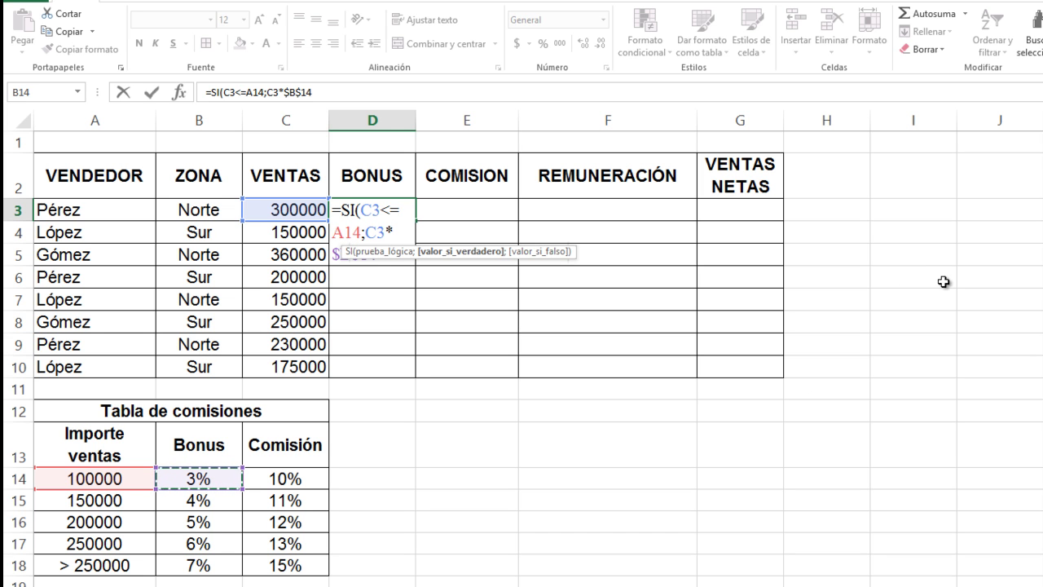
Nest a second SI as the false value in D3, starting its test with C3<=.
{"action": "type", "text": ";"}
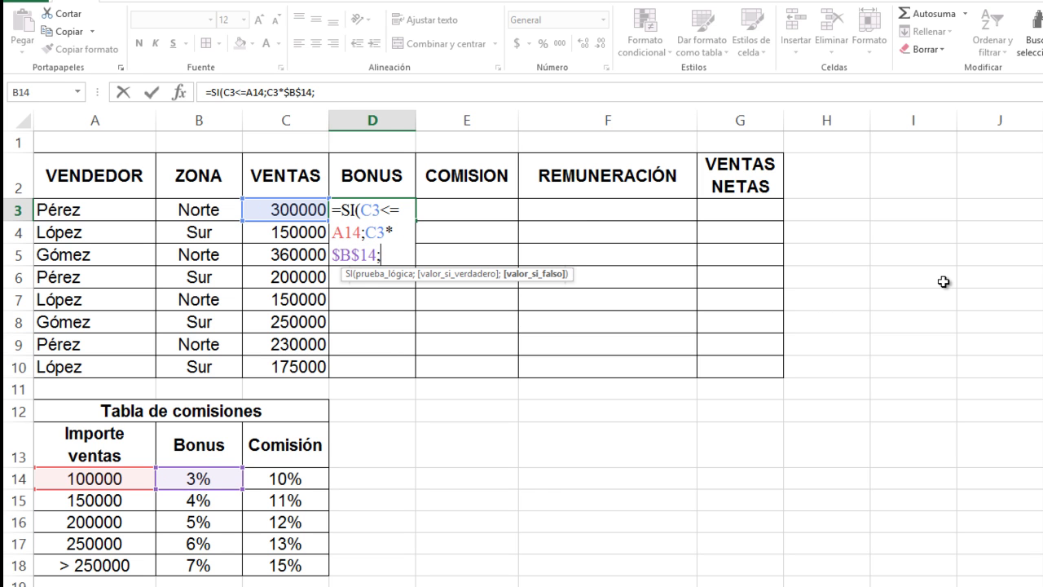
{"action": "type", "text": "SI("}
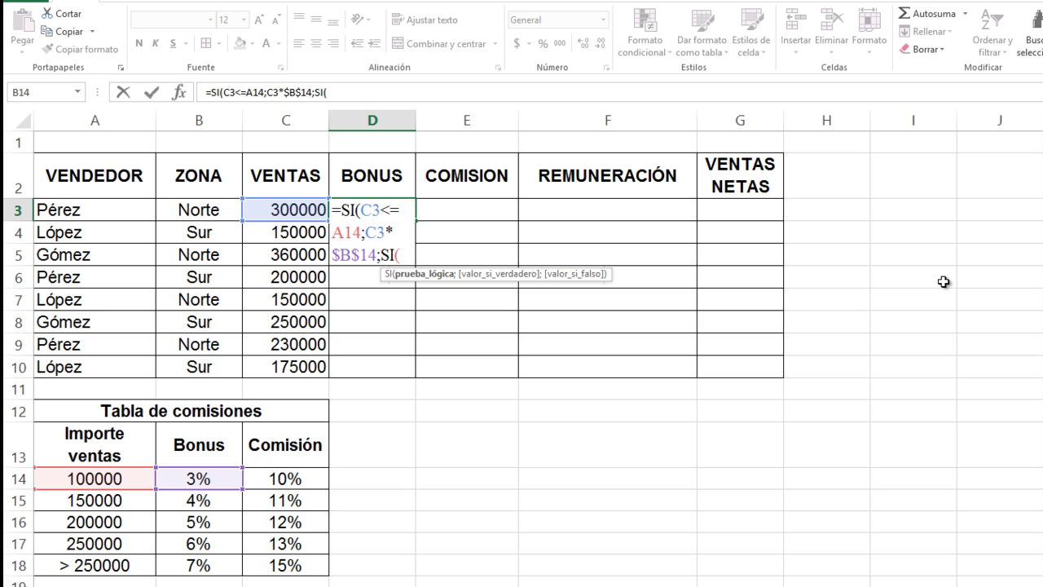
{"action": "left_click", "coordinate": [281, 211]}
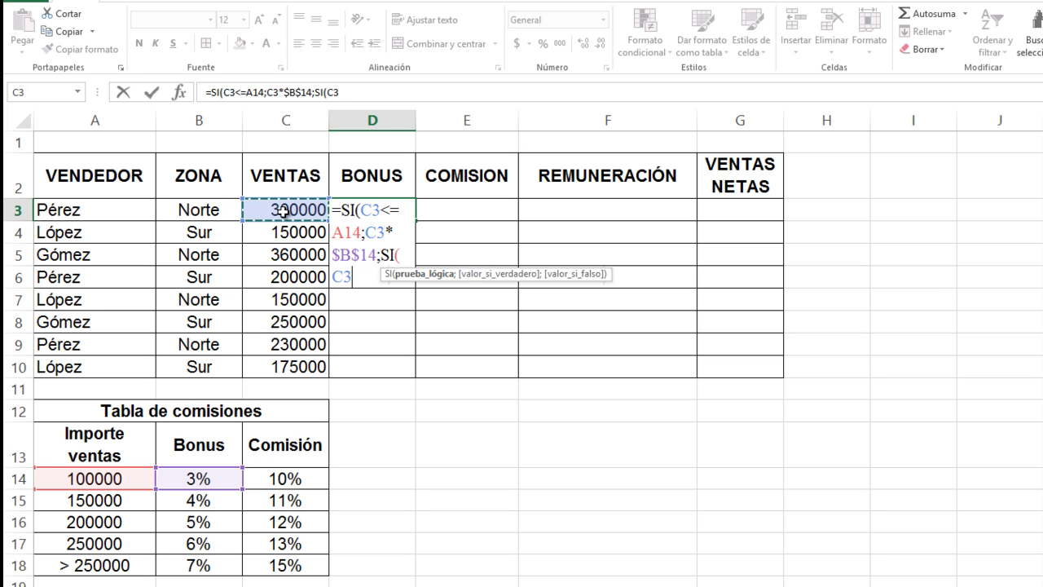
{"action": "type", "text": "<="}
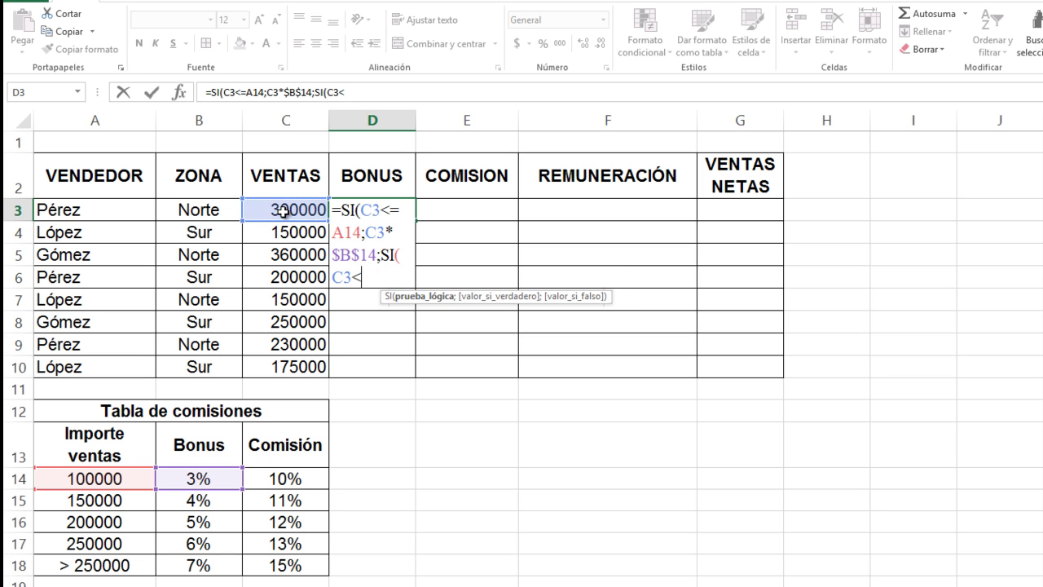
{"action": "left_click", "coordinate": [87, 506]}
{"action": "key", "text": "F4"}
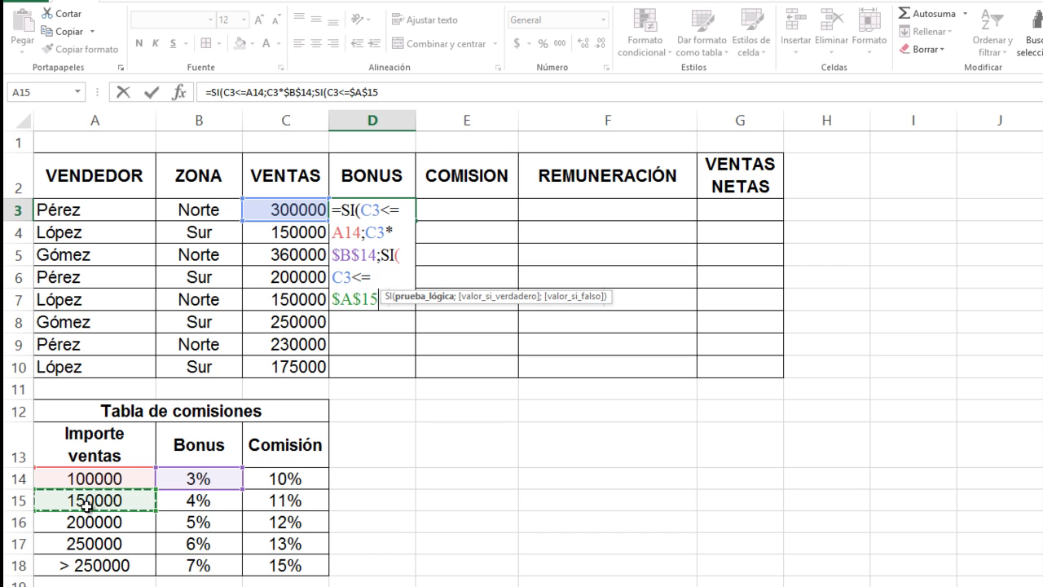
{"action": "left_click", "coordinate": [86, 505], "text": "shift"}
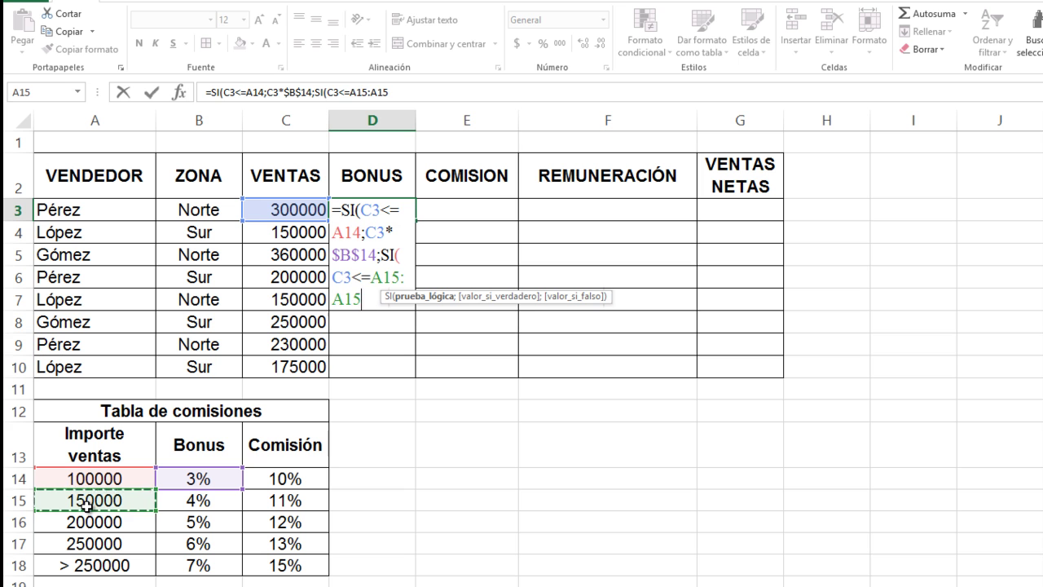
{"action": "left_click", "coordinate": [277, 210], "text": "shift"}
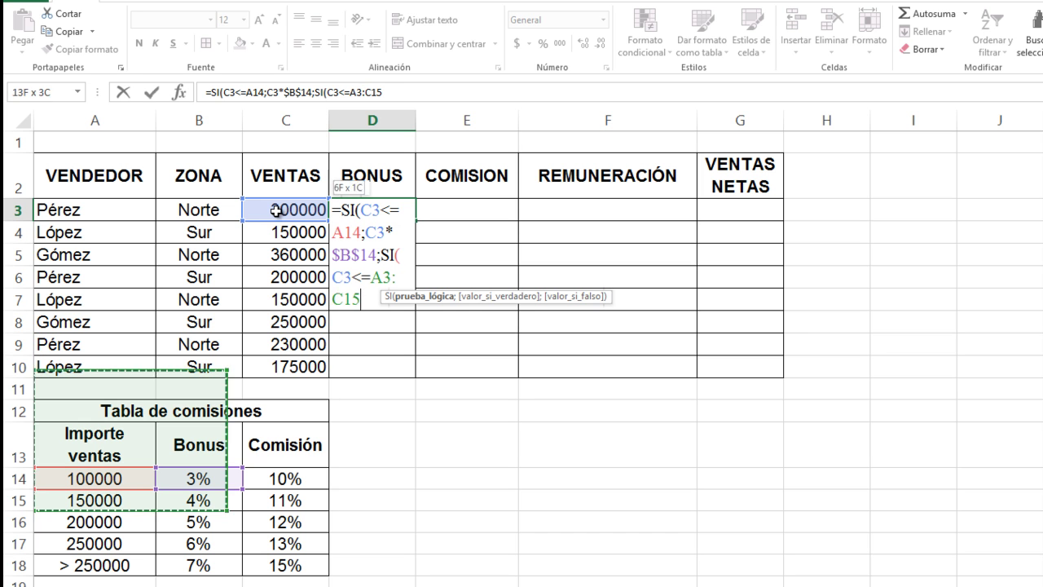
{"action": "double_click", "coordinate": [371, 279]}
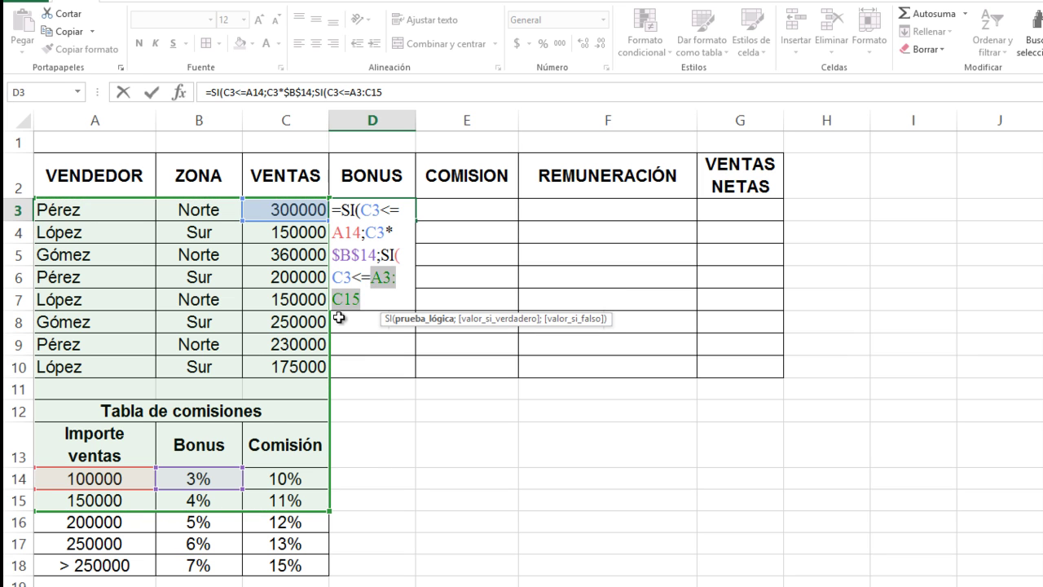
{"action": "key", "text": "BackSpace"}
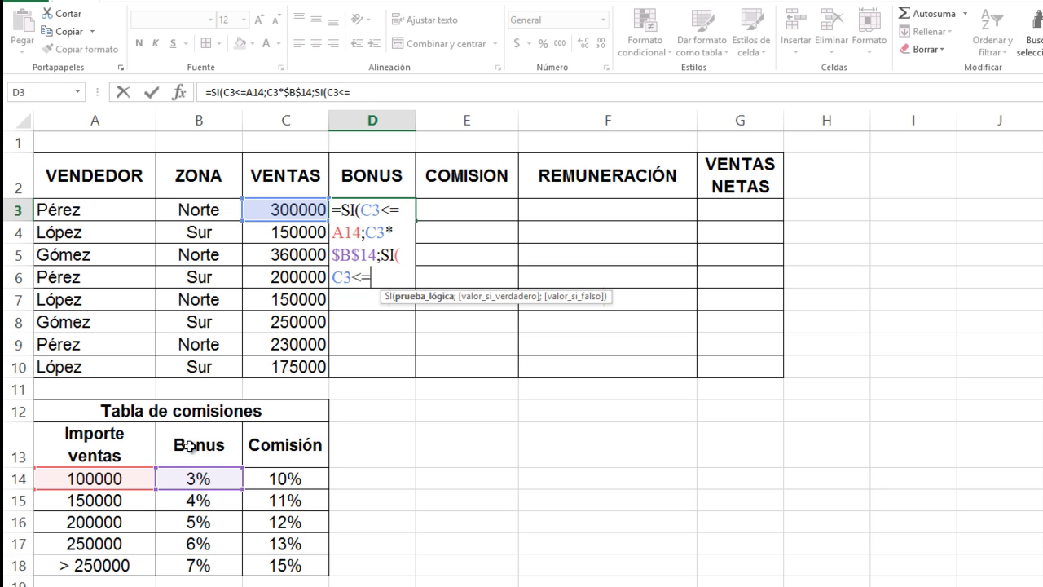
Complete the second SI in D3 with the limit $A$15 and the true value C3*$B$15, making both table references absolute.
{"action": "left_click", "coordinate": [124, 500]}
{"action": "type", "text": ";"}
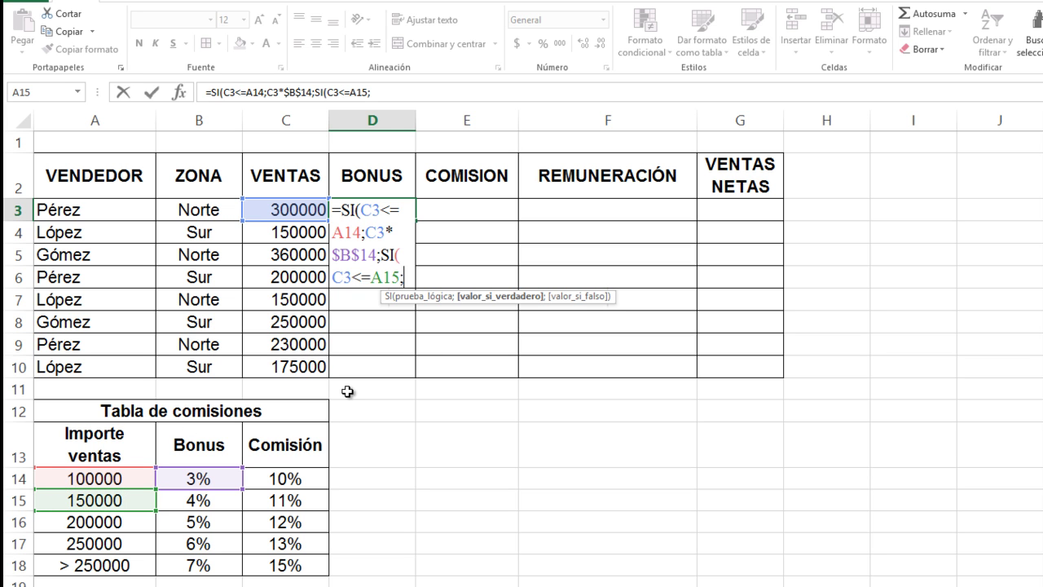
{"action": "left_click", "coordinate": [277, 209]}
{"action": "type", "text": "*"}
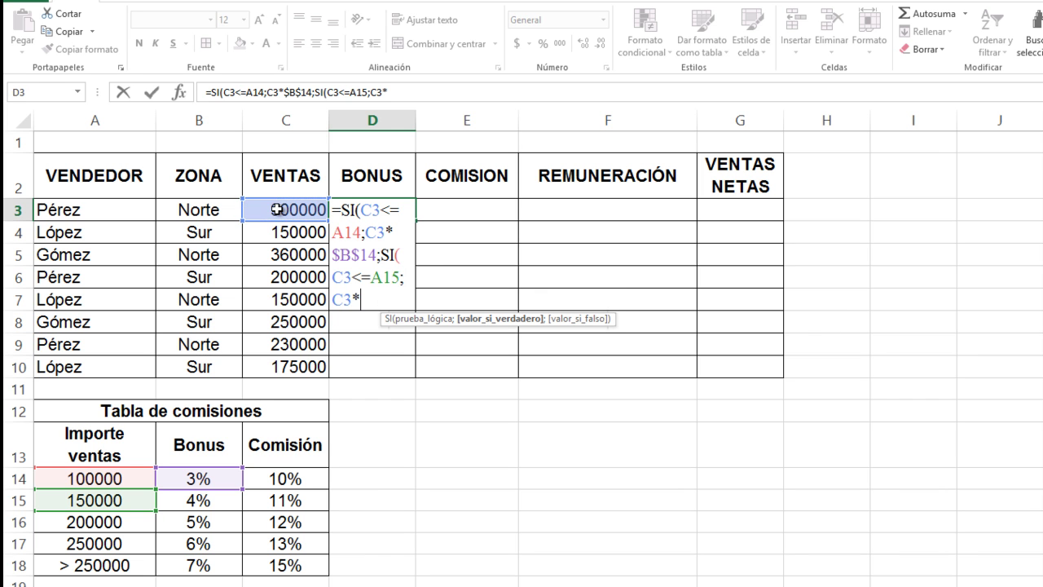
{"action": "left_click", "coordinate": [202, 500]}
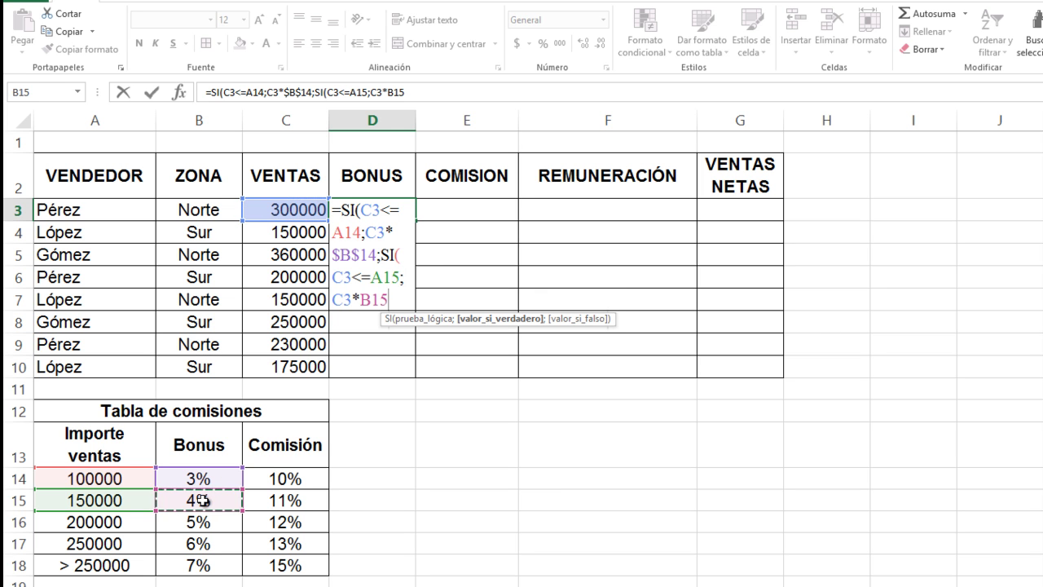
{"action": "key", "text": "F4"}
{"action": "double_click", "coordinate": [377, 278]}
{"action": "key", "text": "F4"}
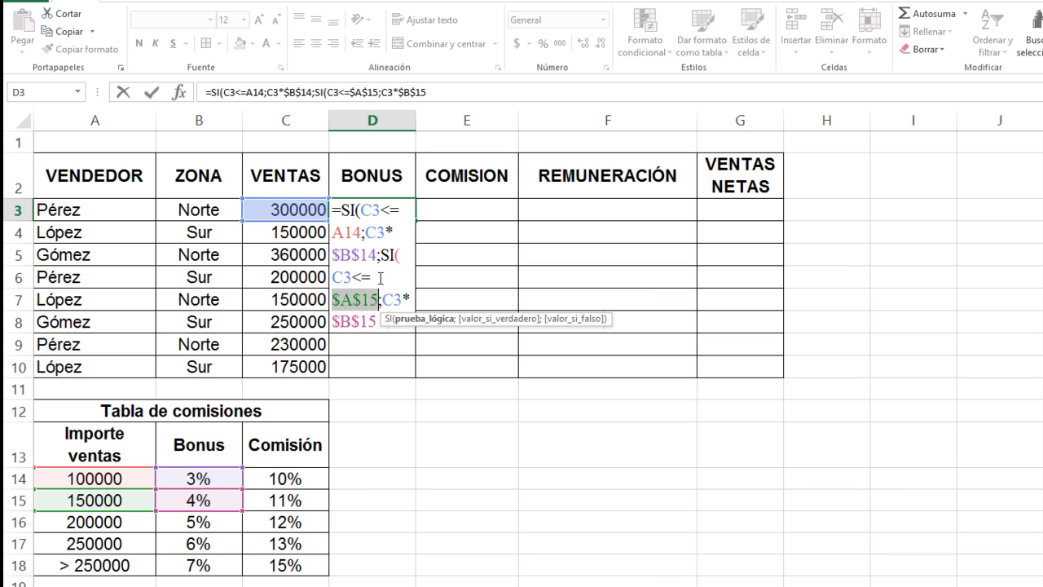
{"action": "left_click", "coordinate": [379, 323]}
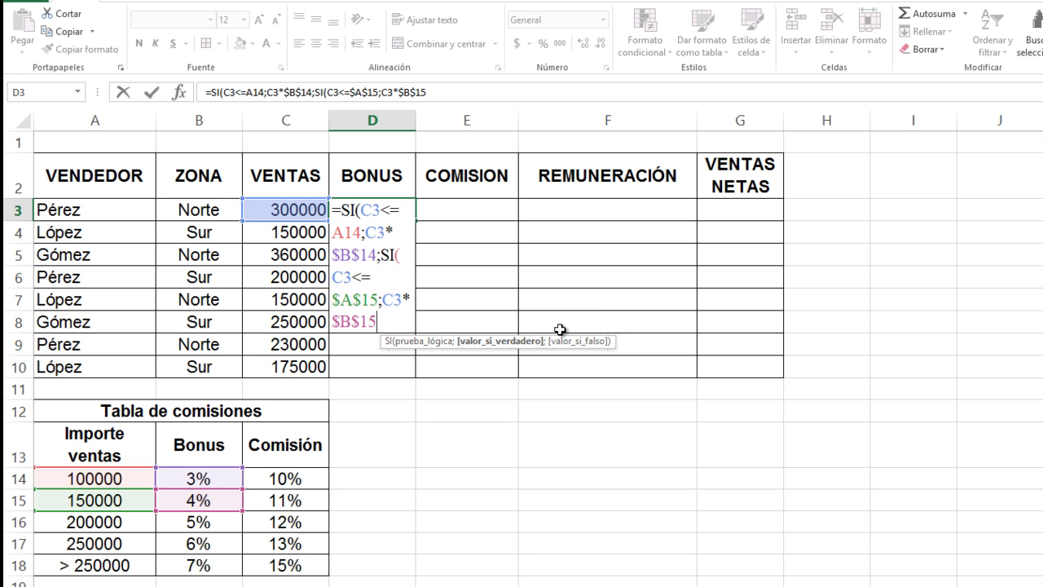
Nest a third SI in the D3 formula that tests C3<=$A$16.
{"action": "type", "text": ";SI"}
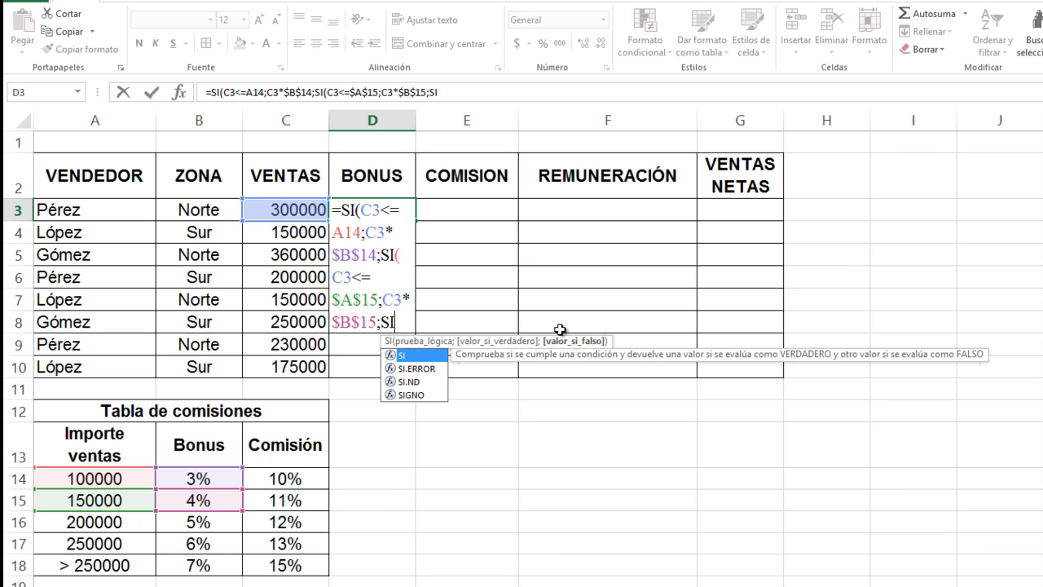
{"action": "type", "text": "("}
{"action": "left_click", "coordinate": [283, 209]}
{"action": "type", "text": "<"}
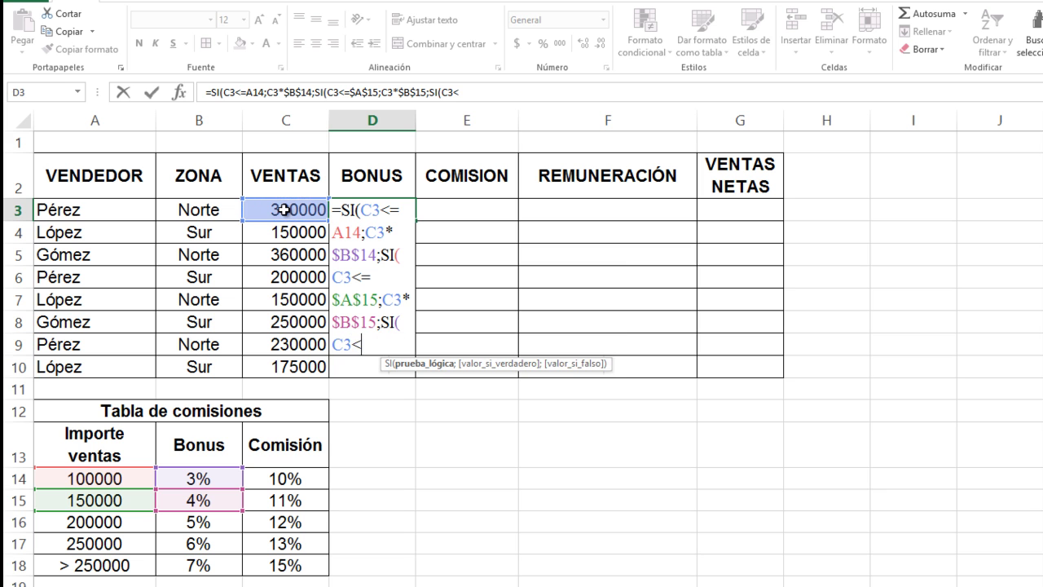
{"action": "type", "text": "="}
{"action": "left_click", "coordinate": [97, 522]}
{"action": "key", "text": "F4"}
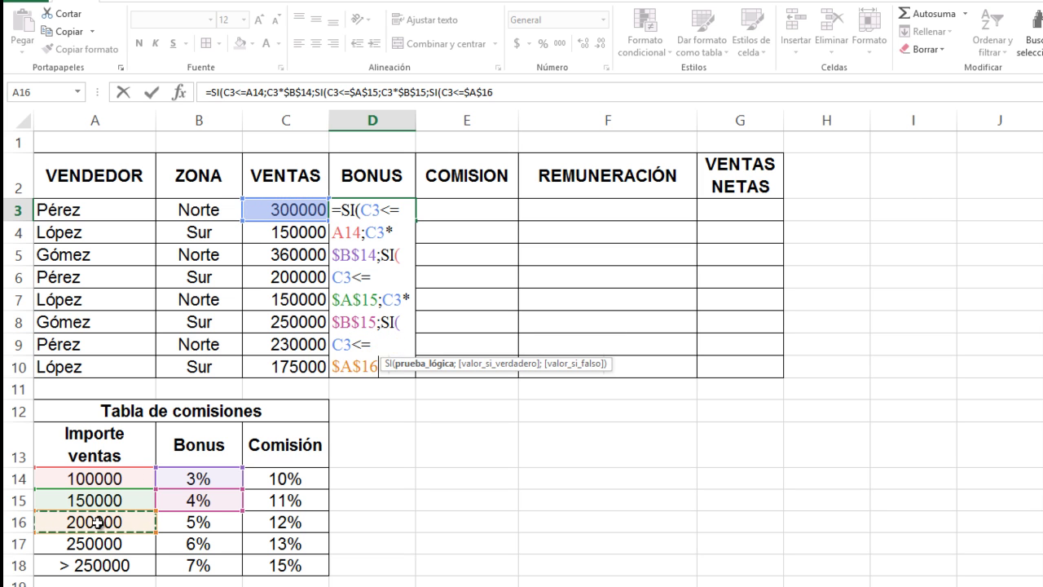
Set the true value of the third SI in D3 to C3*$B$16.
{"action": "type", "text": ";"}
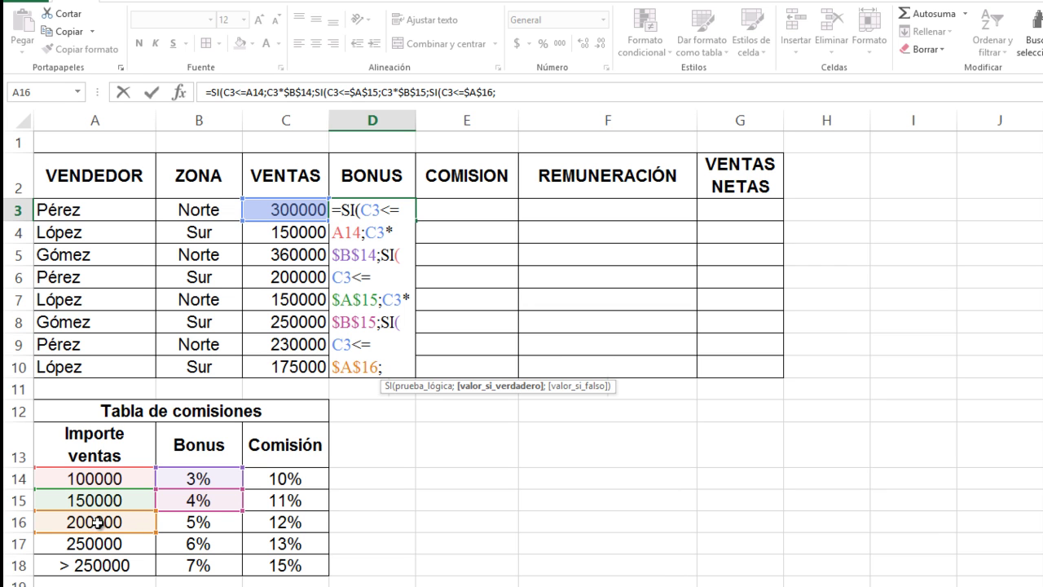
{"action": "left_click", "coordinate": [255, 211]}
{"action": "type", "text": "*"}
{"action": "left_click", "coordinate": [212, 523]}
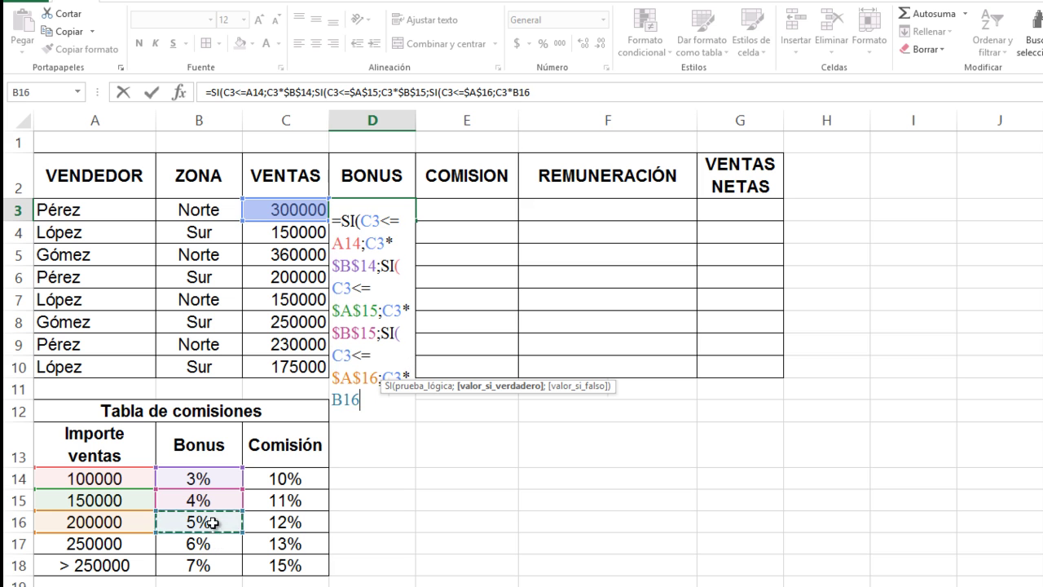
{"action": "key", "text": "F4"}
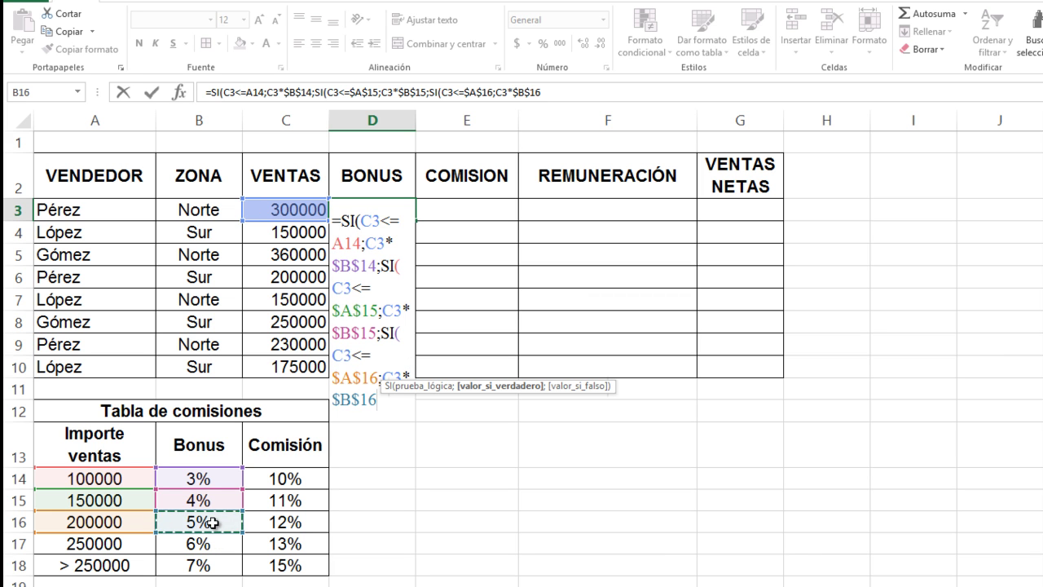
Nest a fourth SI as the false value in the D3 formula, testing C3<=A17.
{"action": "type", "text": ";"}
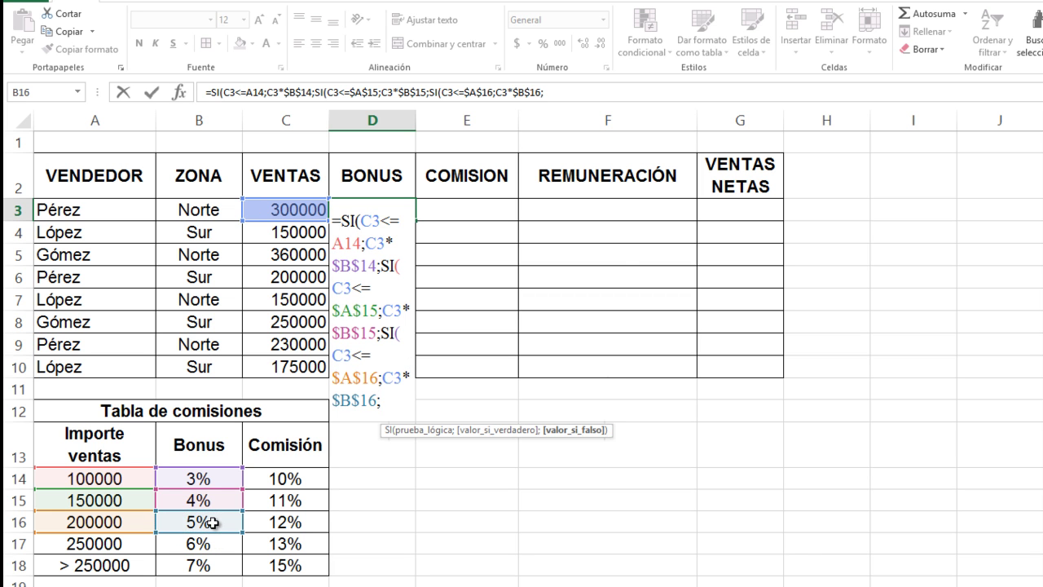
{"action": "type", "text": "SI"}
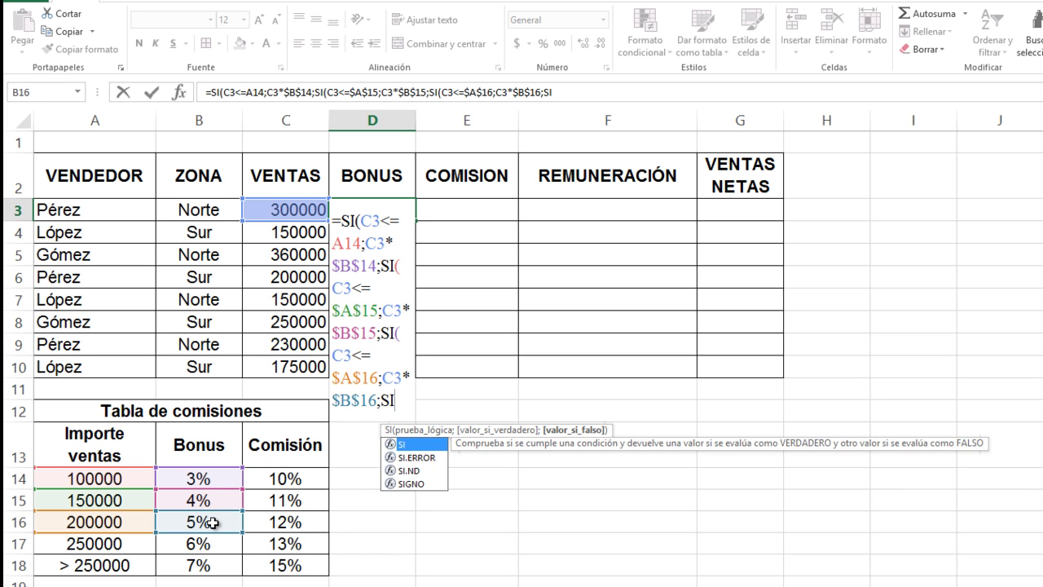
{"action": "type", "text": "("}
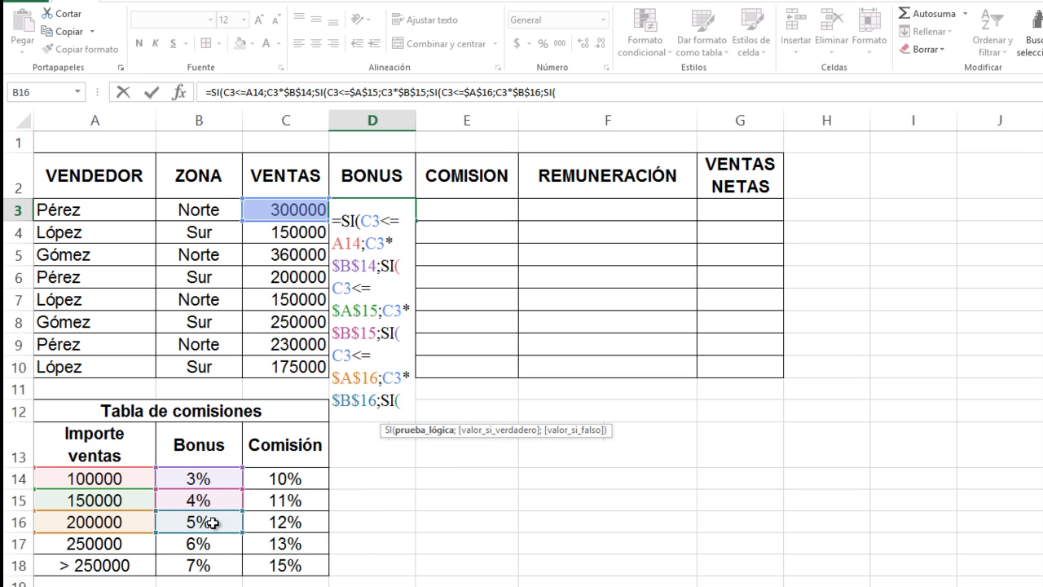
{"action": "left_click", "coordinate": [259, 206]}
{"action": "type", "text": "<"}
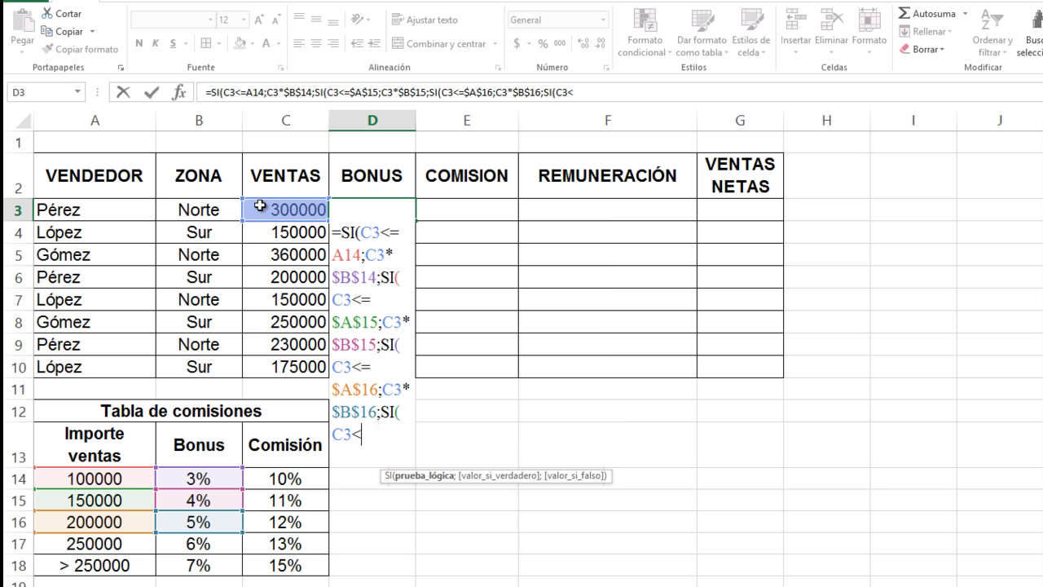
{"action": "type", "text": "="}
{"action": "left_click", "coordinate": [76, 544]}
{"action": "type", "text": ";"}
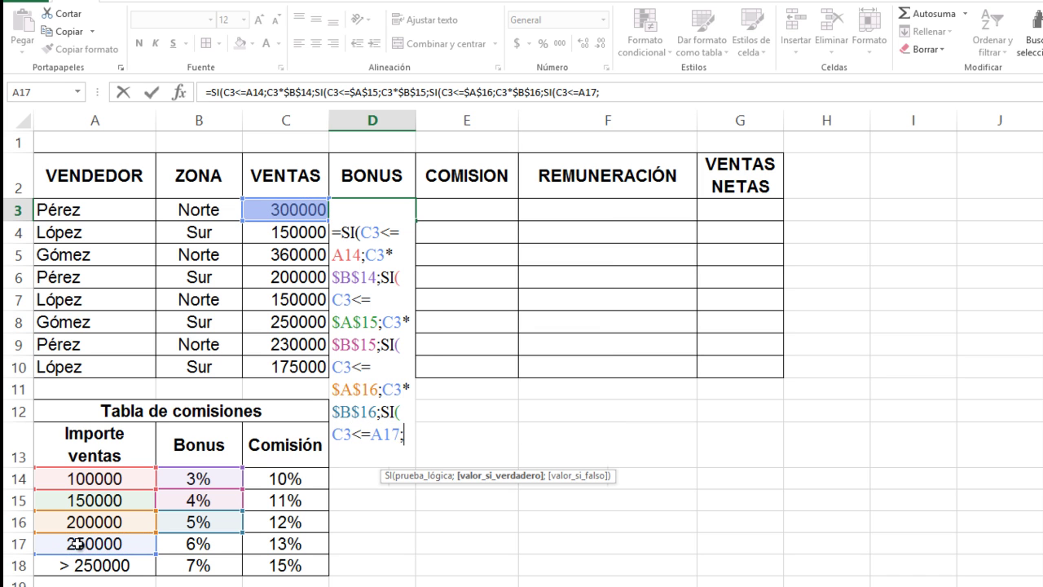
Set the fourth SI's true value to C3*$B$17 and make its limit reference absolute as $A$17.
{"action": "left_click", "coordinate": [294, 206]}
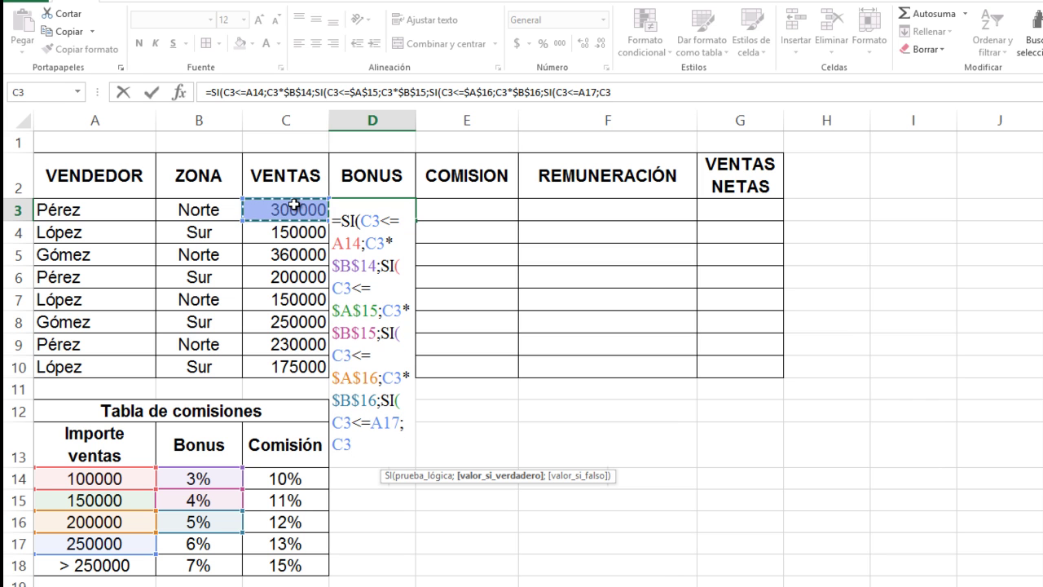
{"action": "type", "text": "*"}
{"action": "left_click", "coordinate": [208, 544]}
{"action": "key", "text": "F4"}
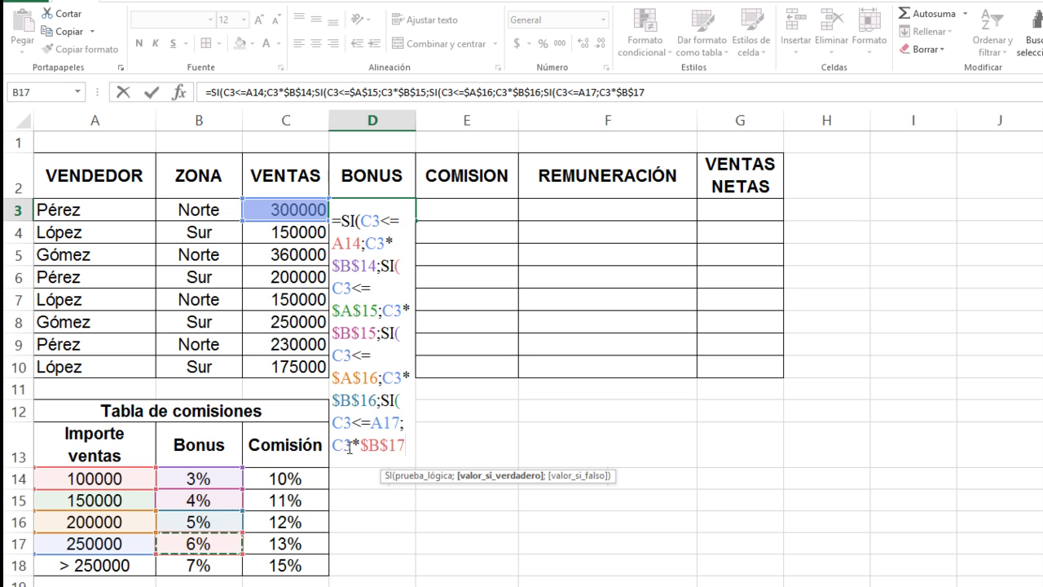
{"action": "left_click", "coordinate": [379, 423]}
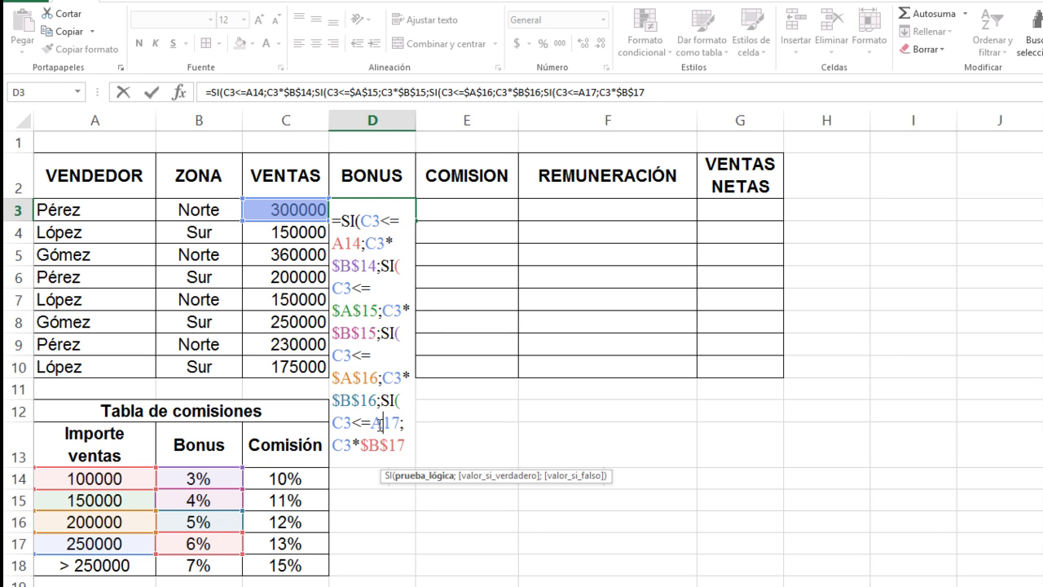
{"action": "key", "text": "F4"}
{"action": "left_click", "coordinate": [389, 441]}
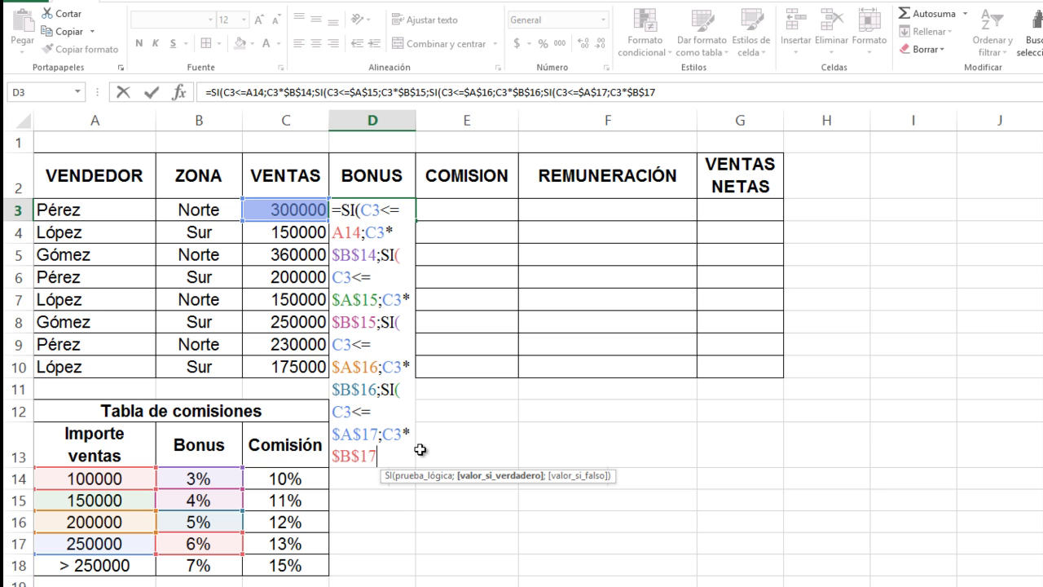
Set the final false value in D3 to C3*$B$18, close all four SI functions and enter the formula.
{"action": "type", "text": ";"}
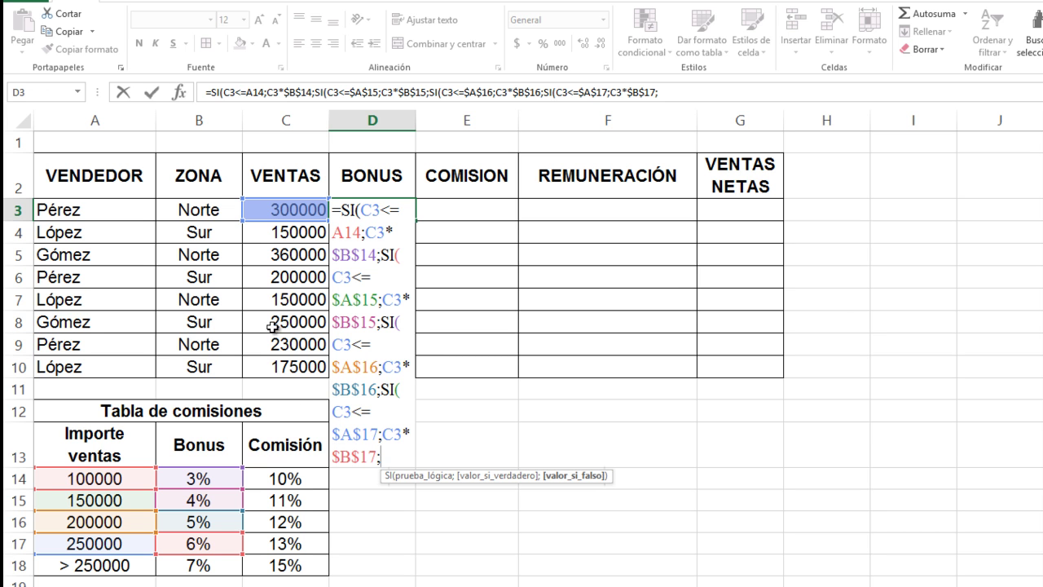
{"action": "left_click", "coordinate": [269, 209]}
{"action": "type", "text": "*"}
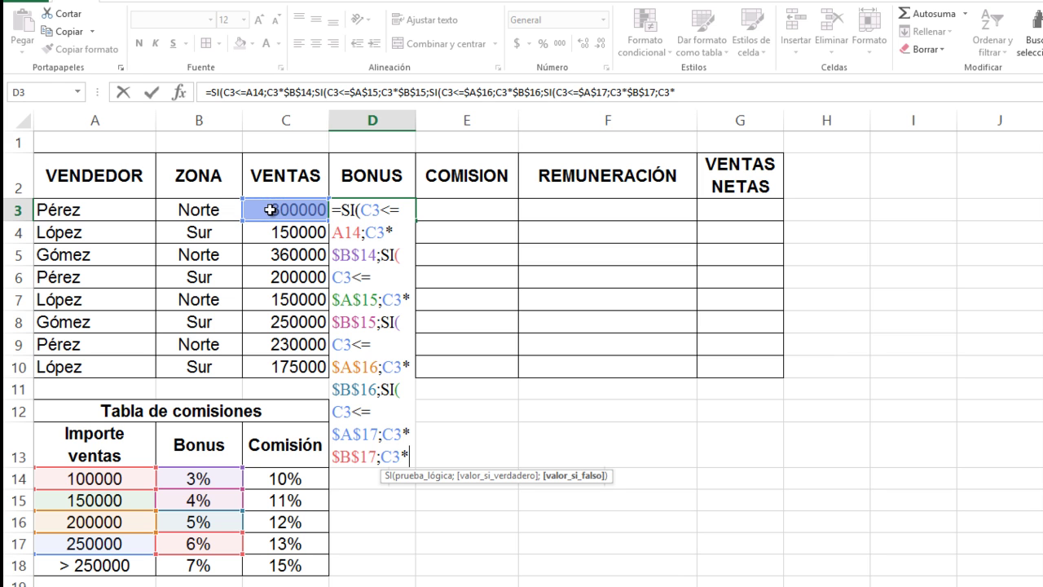
{"action": "left_click", "coordinate": [194, 563]}
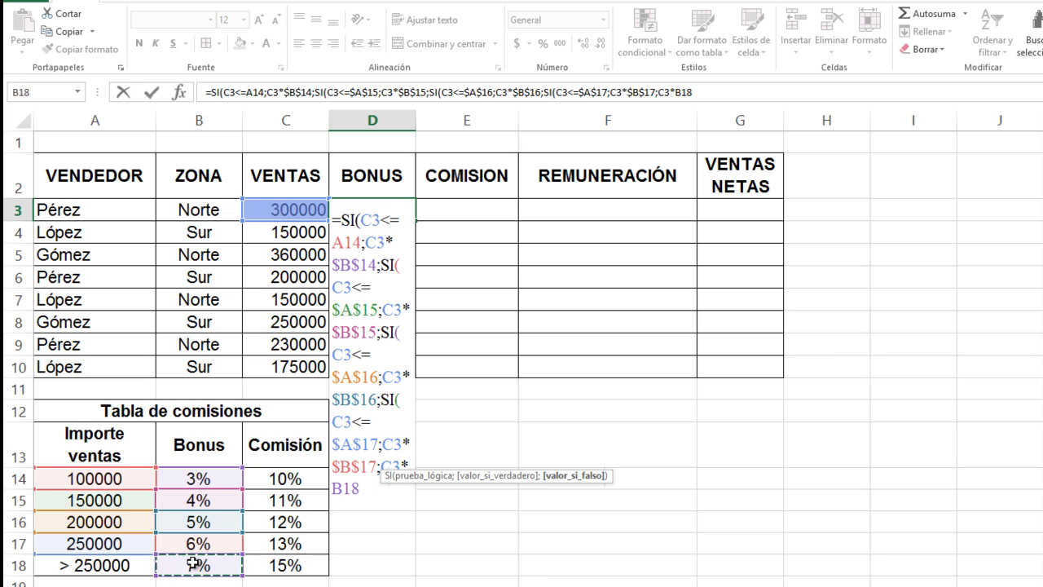
{"action": "key", "text": "F4"}
{"action": "type", "text": ")"}
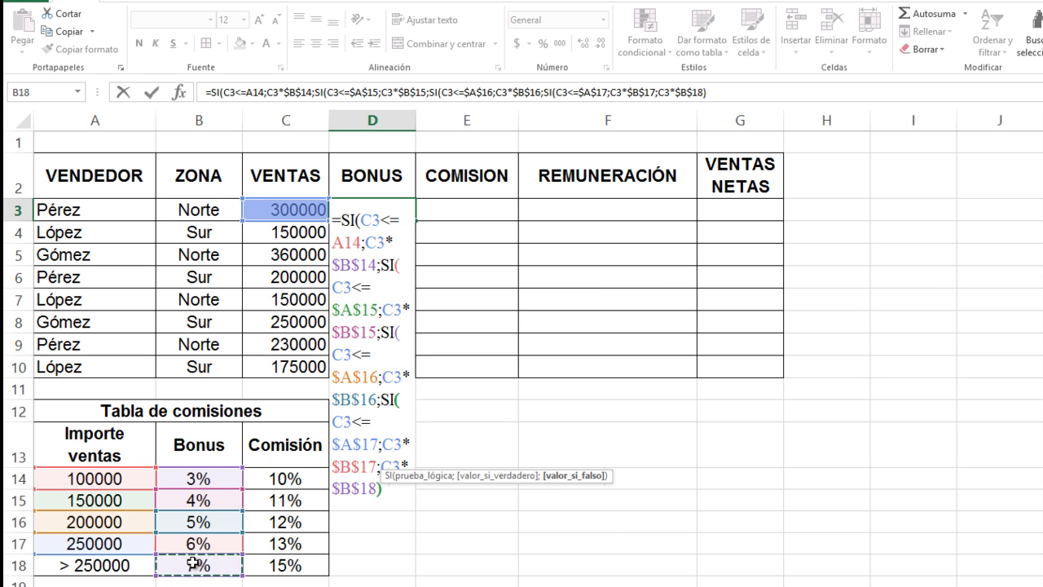
{"action": "type", "text": ")"}
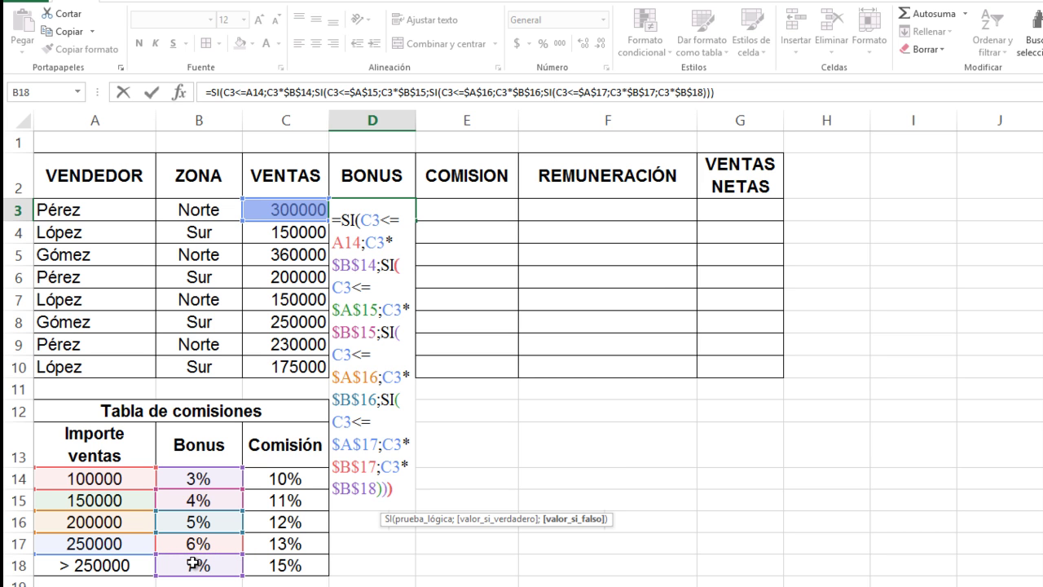
{"action": "key", "text": "Return"}
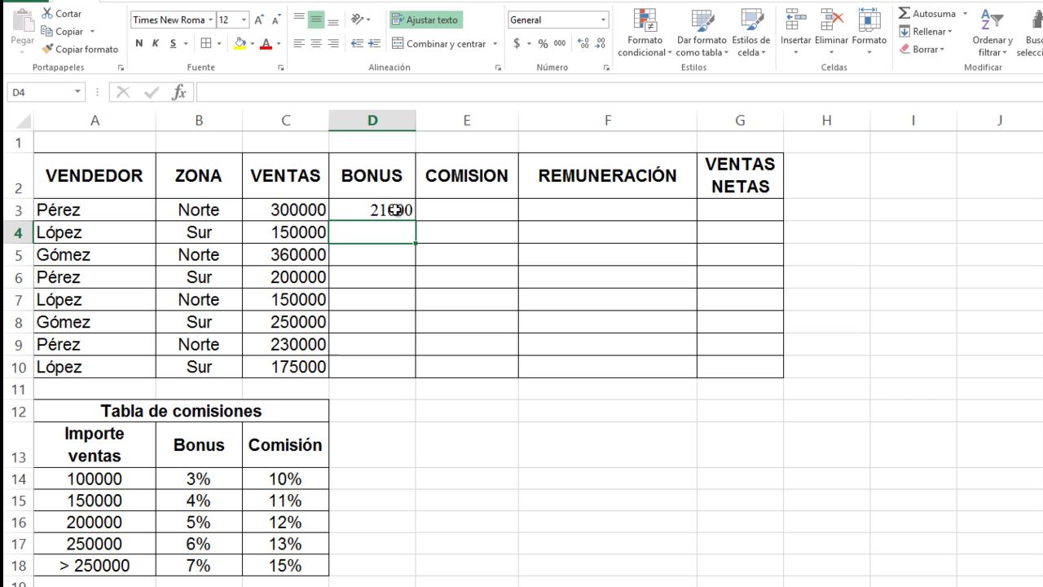
Apply the accounting number format to the sales in C3:C10 and to the range D3:G10.
{"action": "left_click_drag", "start_coordinate": [308, 209], "coordinate": [326, 368]}
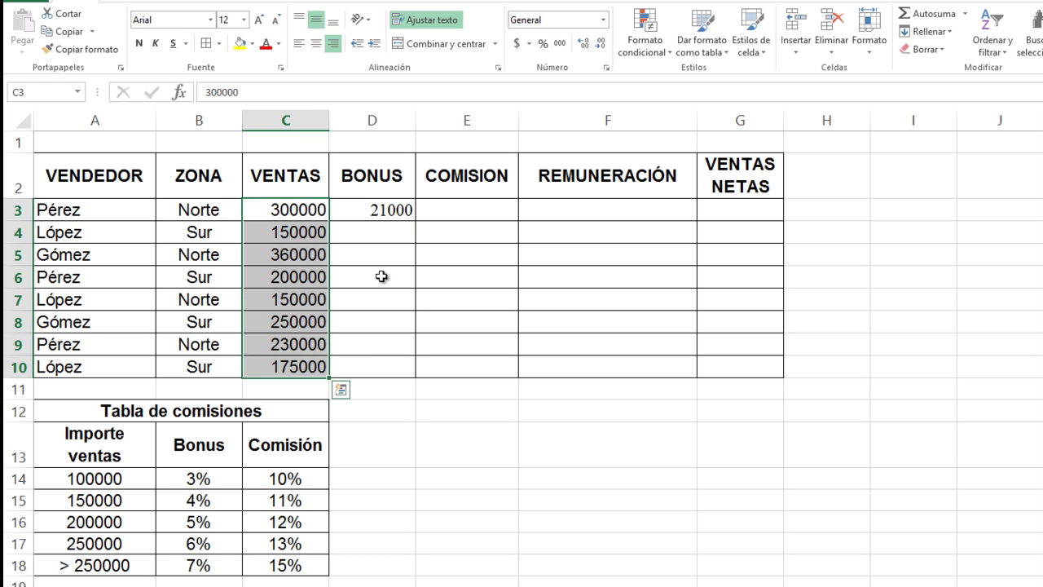
{"action": "left_click", "coordinate": [517, 44]}
{"action": "left_click_drag", "start_coordinate": [416, 210], "coordinate": [778, 368]}
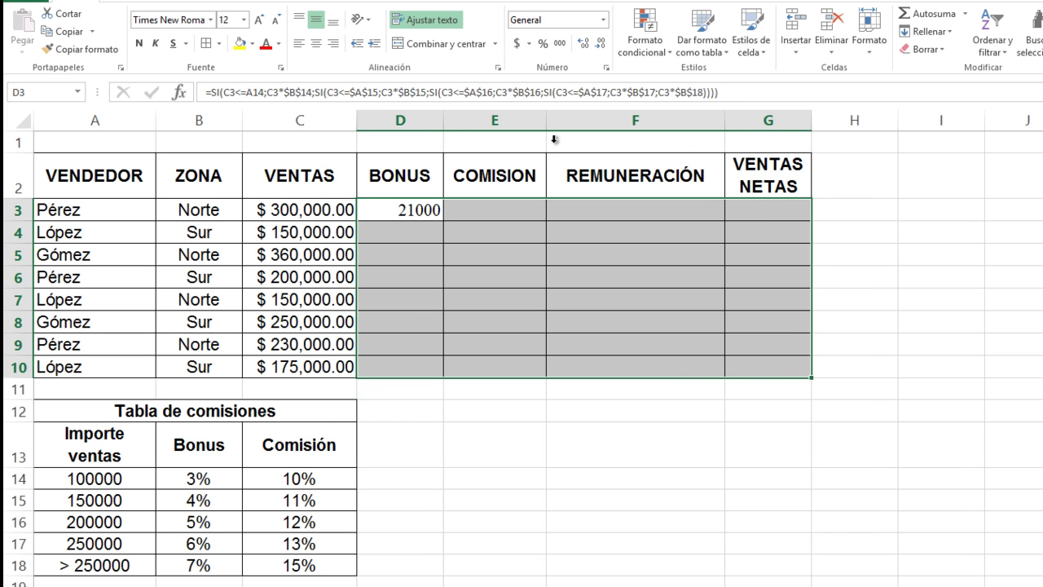
{"action": "left_click", "coordinate": [517, 44]}
{"action": "left_click", "coordinate": [433, 241]}
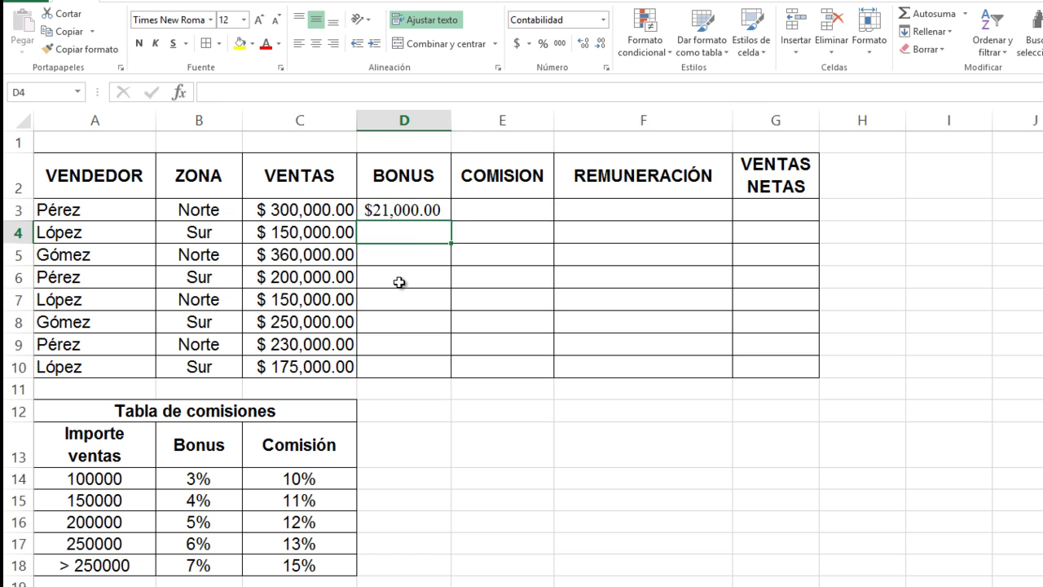
Fill the D3 bonus formula down the BONUS column to D10.
{"action": "left_click", "coordinate": [427, 214]}
{"action": "double_click", "coordinate": [450, 220]}
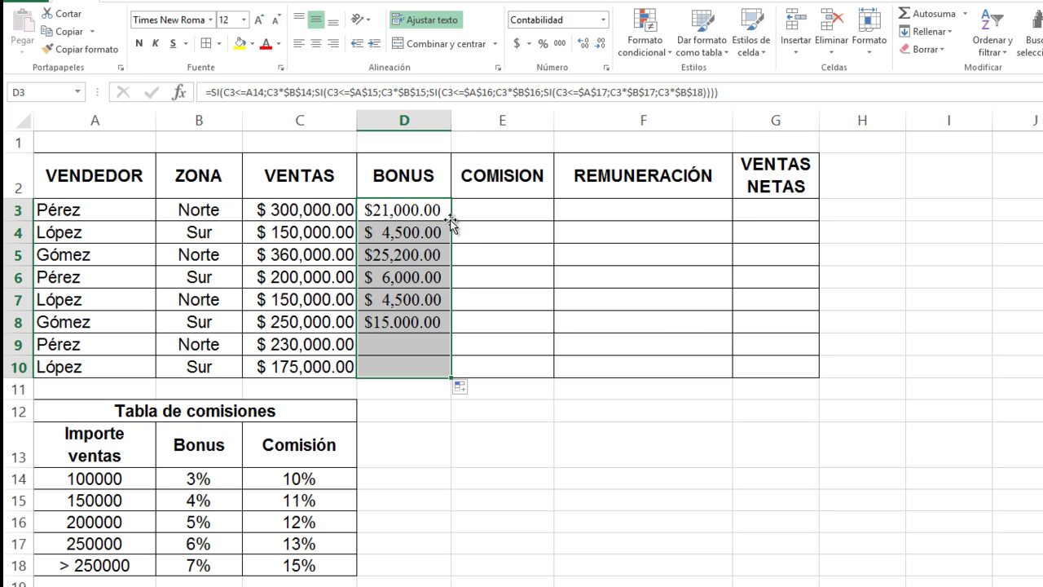
{"action": "left_click", "coordinate": [447, 295]}
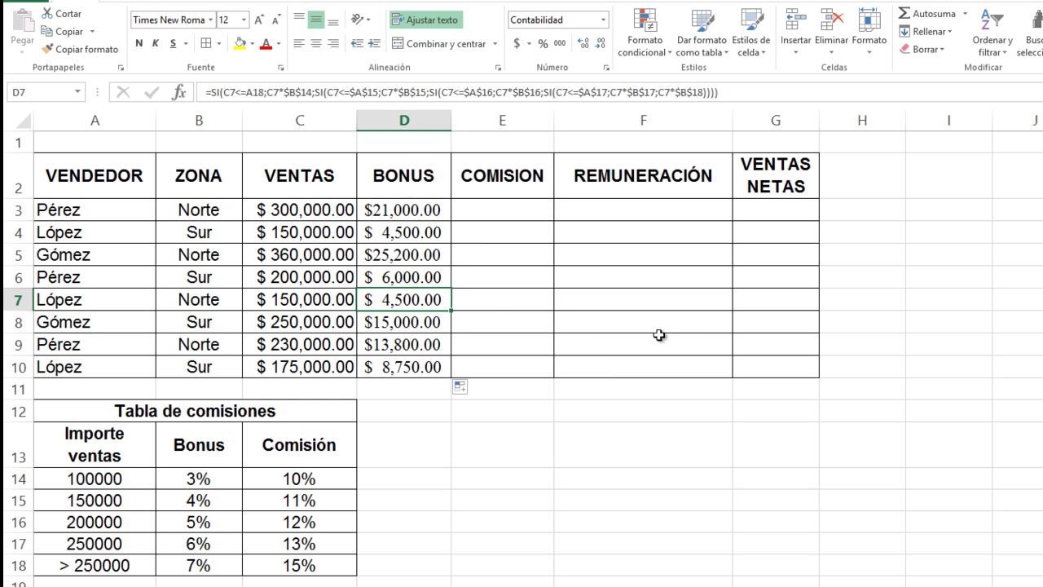
Copy the formatting of sales cell C3 to D3:G10 and autofit the width of column D.
{"action": "left_click", "coordinate": [265, 211]}
{"action": "left_click", "coordinate": [86, 49]}
{"action": "mouse_move", "coordinate": [431, 210]}
{"action": "left_mouse_down"}
{"action": "mouse_move", "coordinate": [645, 340]}
{"action": "mouse_move", "coordinate": [717, 375]}
{"action": "mouse_move", "coordinate": [740, 379]}
{"action": "mouse_move", "coordinate": [748, 369]}
{"action": "left_mouse_up"}
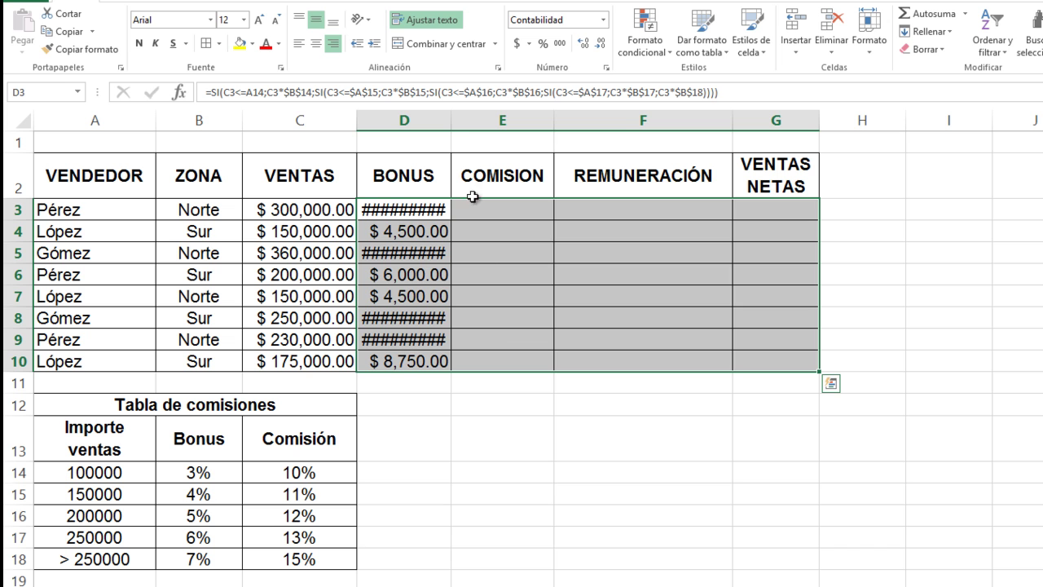
{"action": "double_click", "coordinate": [452, 121]}
{"action": "left_click", "coordinate": [526, 316]}
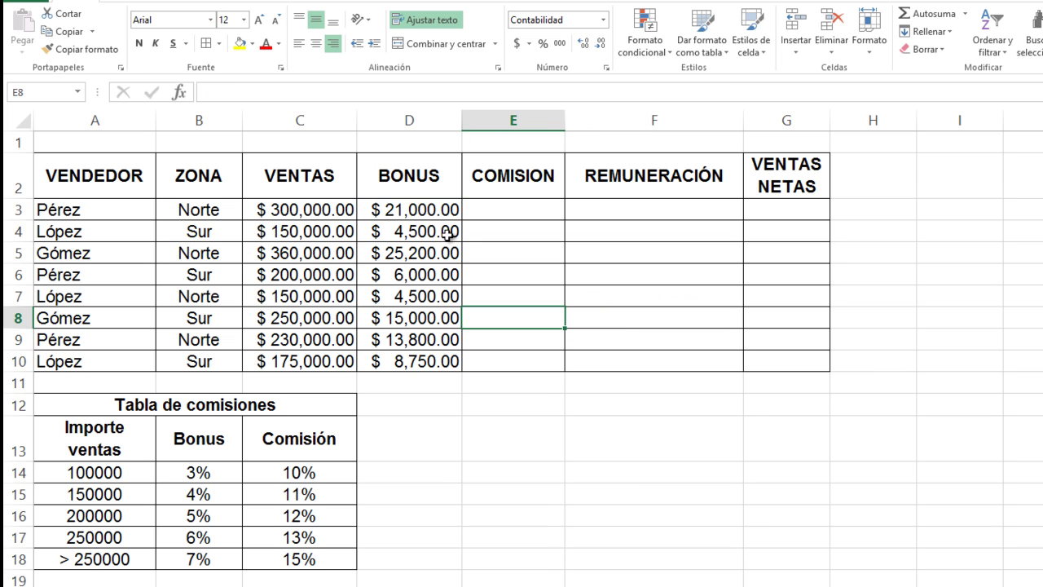
Copy the bonus formula's text from D3 and enter it unchanged in E3 under COMISION.
{"action": "left_click", "coordinate": [424, 210]}
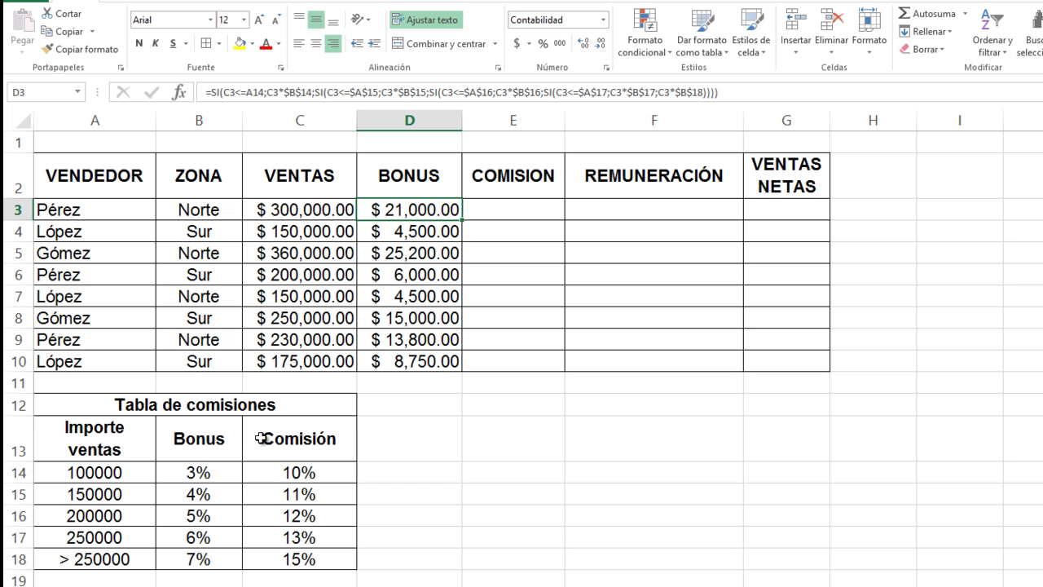
{"action": "double_click", "coordinate": [422, 205]}
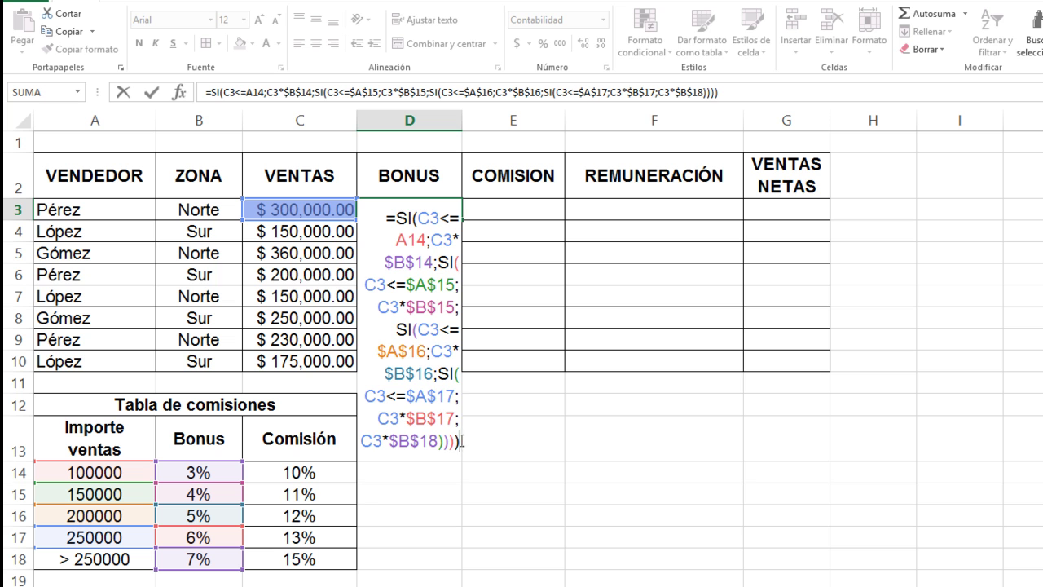
{"action": "left_click_drag", "start_coordinate": [458, 441], "coordinate": [377, 224]}
{"action": "key", "text": "ctrl+c"}
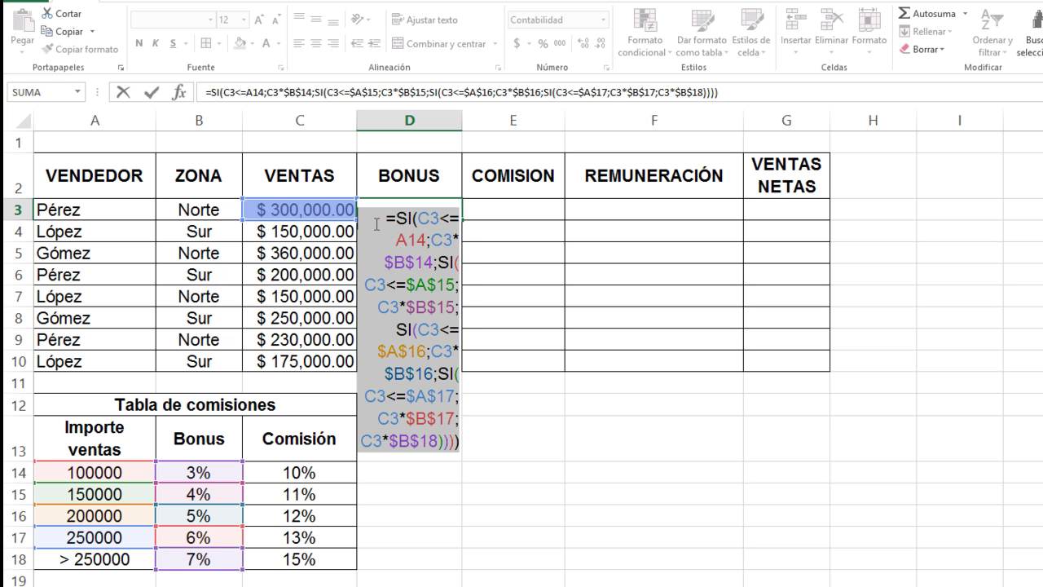
{"action": "key", "text": "Escape"}
{"action": "left_click", "coordinate": [518, 210]}
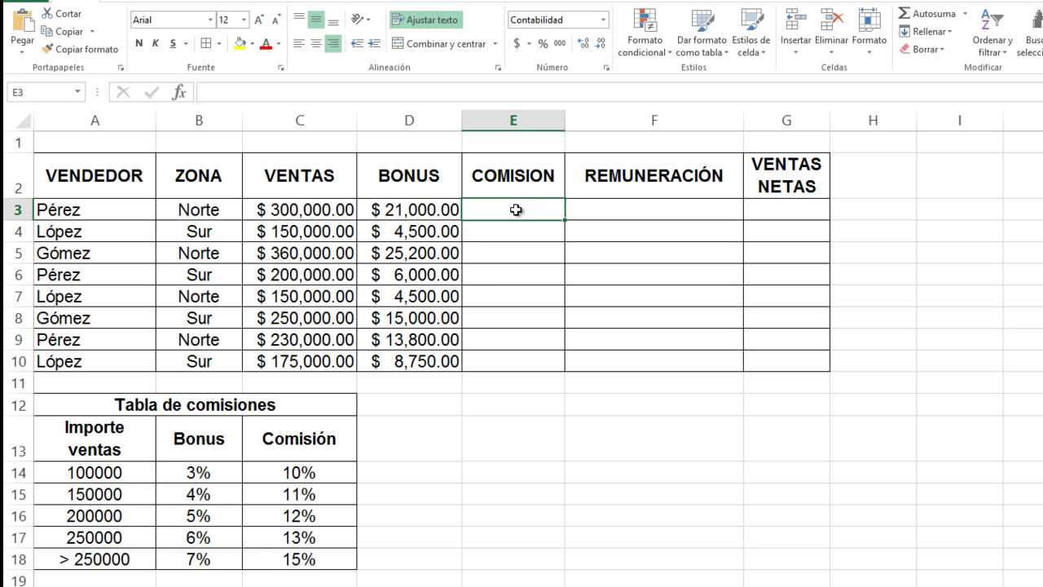
{"action": "key", "text": "ctrl+v"}
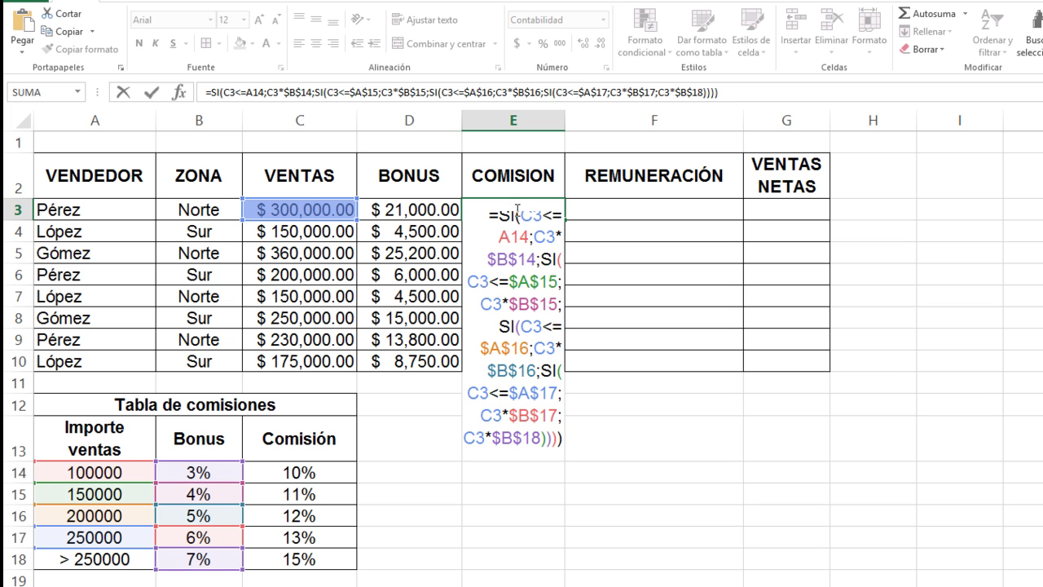
{"action": "key", "text": "Return"}
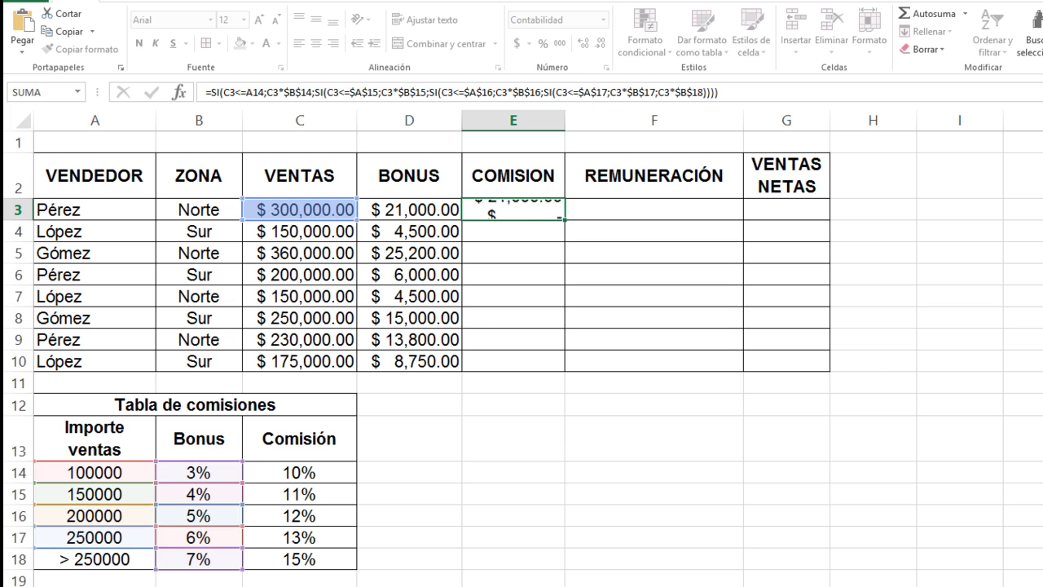
Edit the E3 formula so its percentage references point to the Comisión column, $C$14 through $C$18, instead of column B.
{"action": "double_click", "coordinate": [546, 210]}
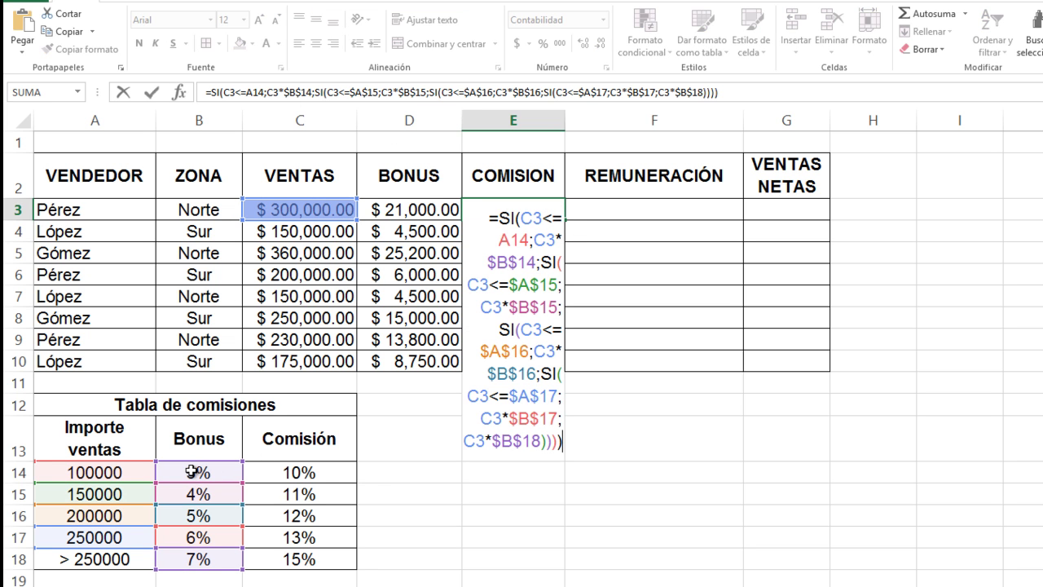
{"action": "left_click", "coordinate": [291, 94]}
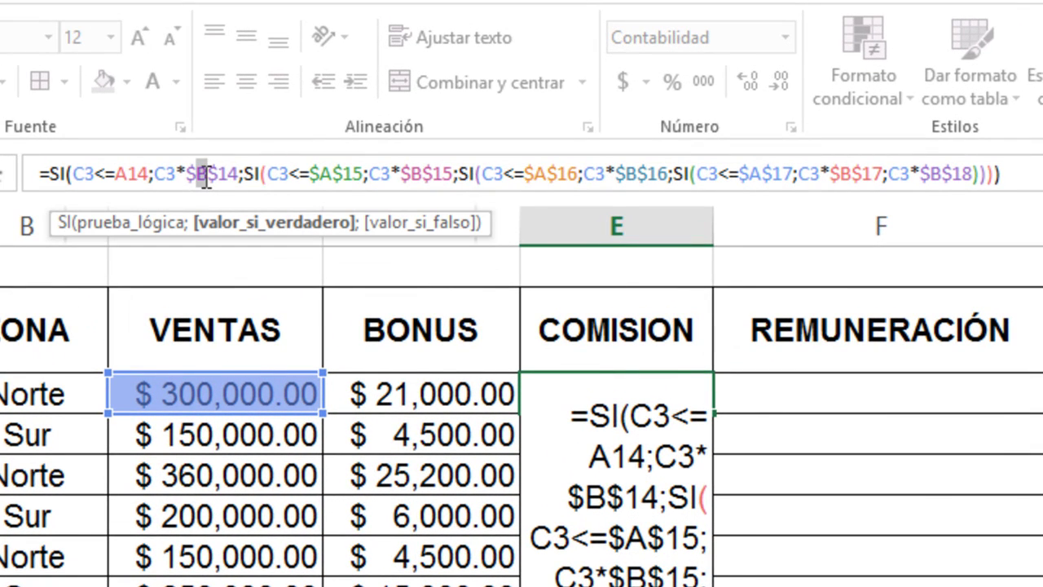
{"action": "type", "text": "C"}
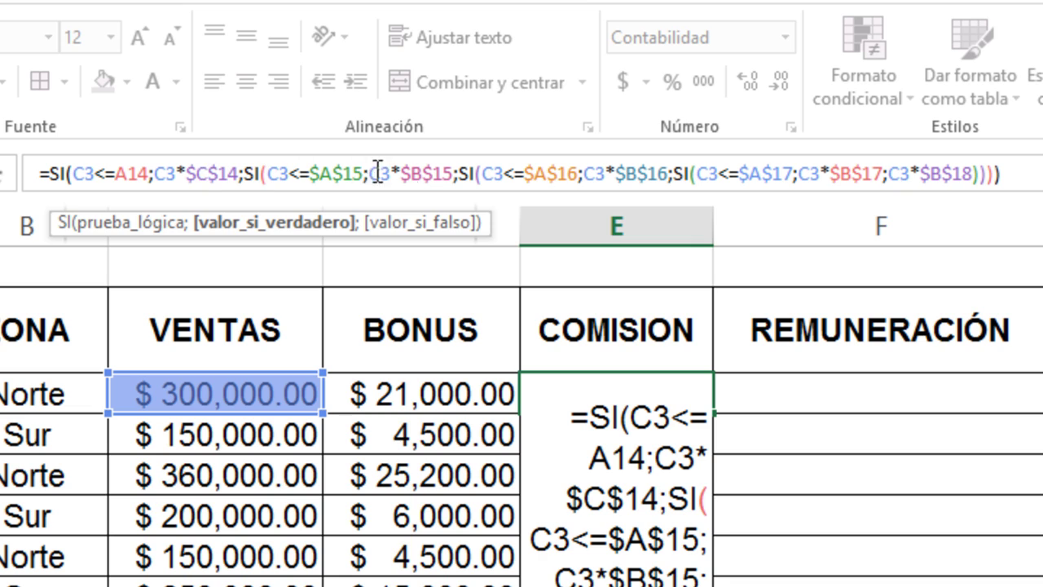
{"action": "left_click_drag", "start_coordinate": [417, 174], "coordinate": [408, 173]}
{"action": "type", "text": "C"}
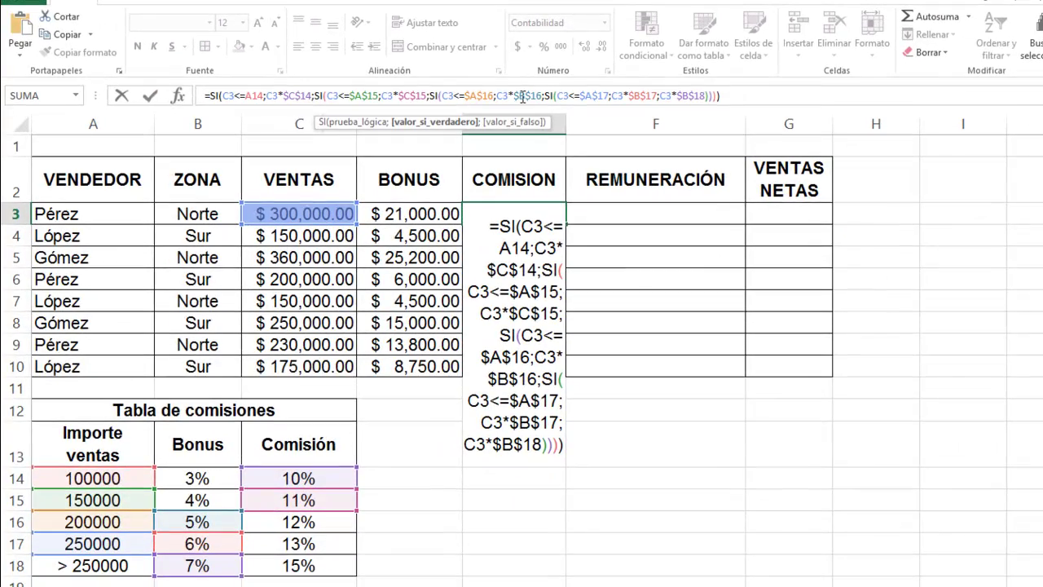
{"action": "left_click_drag", "start_coordinate": [532, 108], "coordinate": [540, 110]}
{"action": "type", "text": "C"}
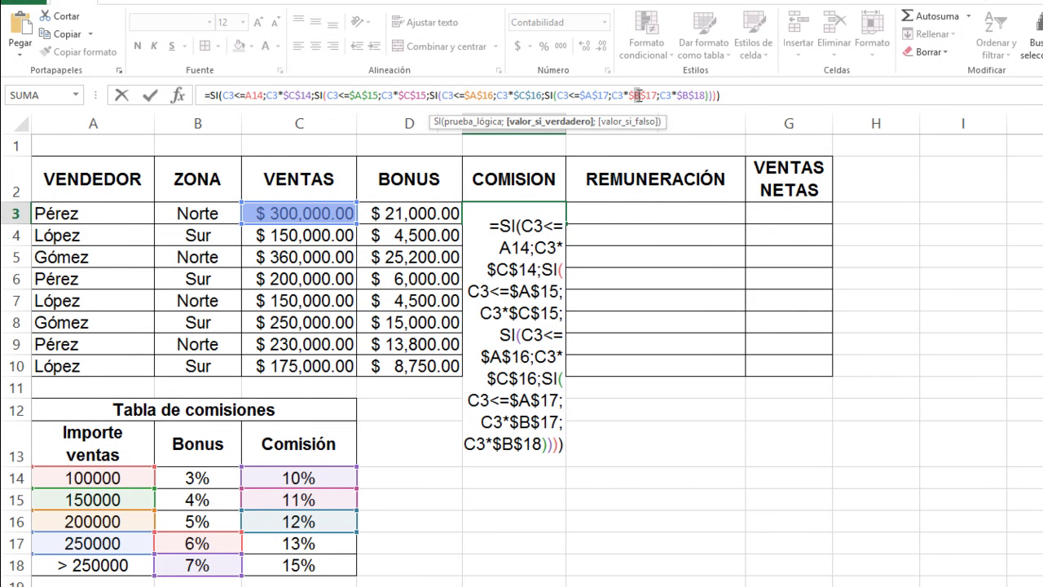
{"action": "type", "text": "C"}
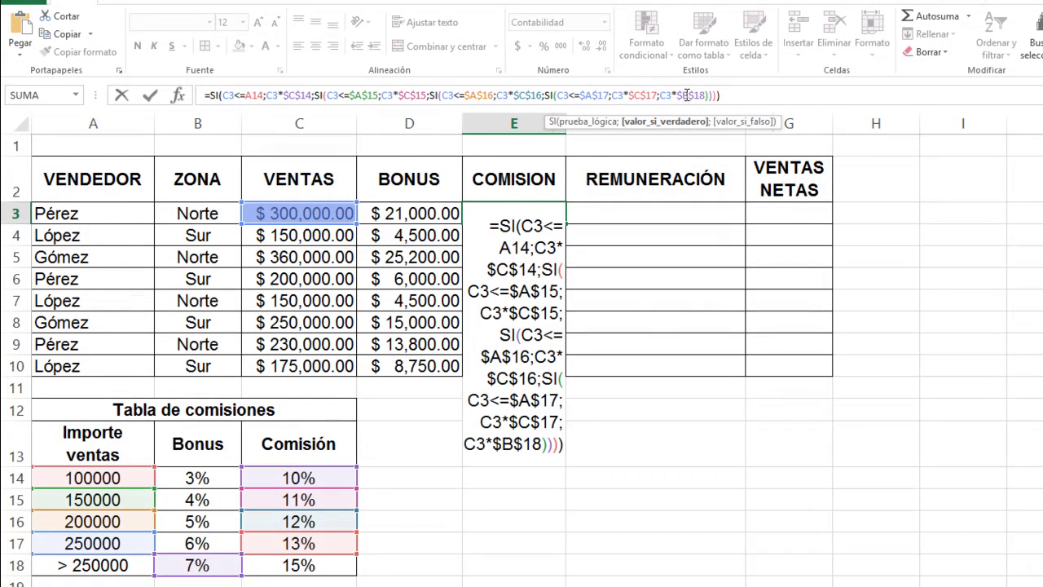
{"action": "type", "text": "C"}
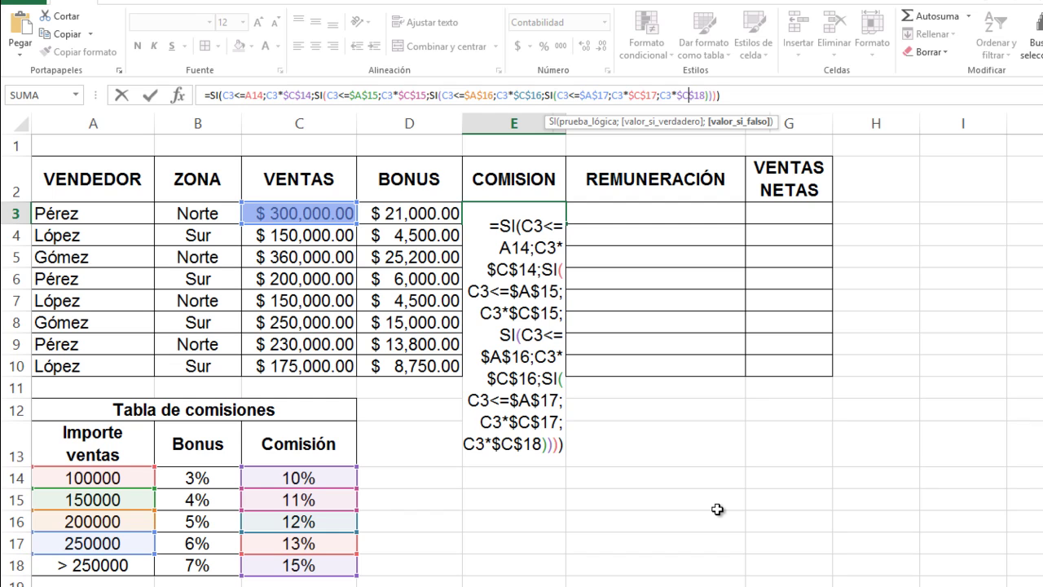
Confirm the commission formula in E3 and fill it down the COMISION column to E10.
{"action": "key", "text": "Return"}
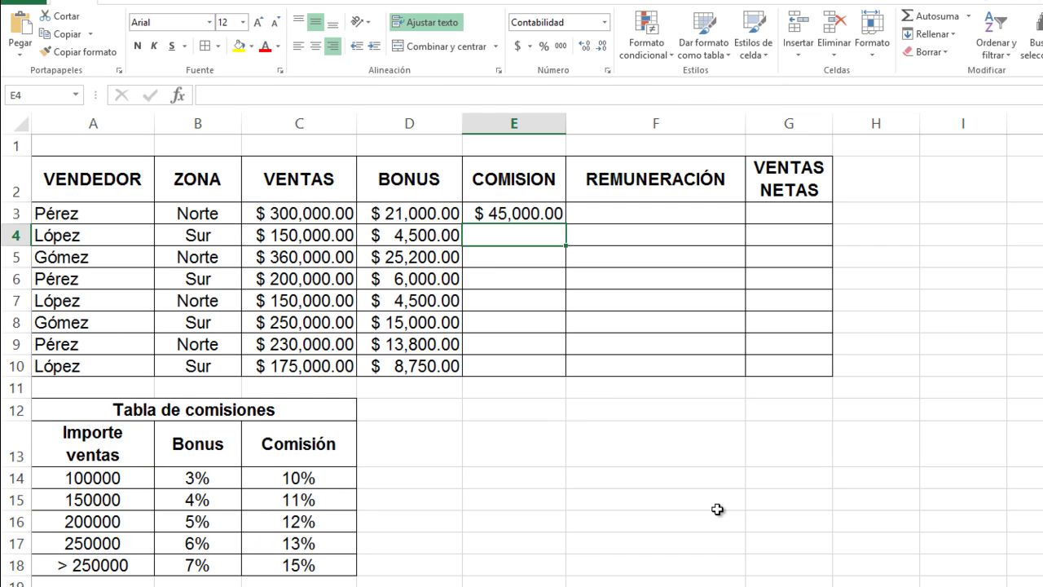
{"action": "left_click", "coordinate": [515, 213]}
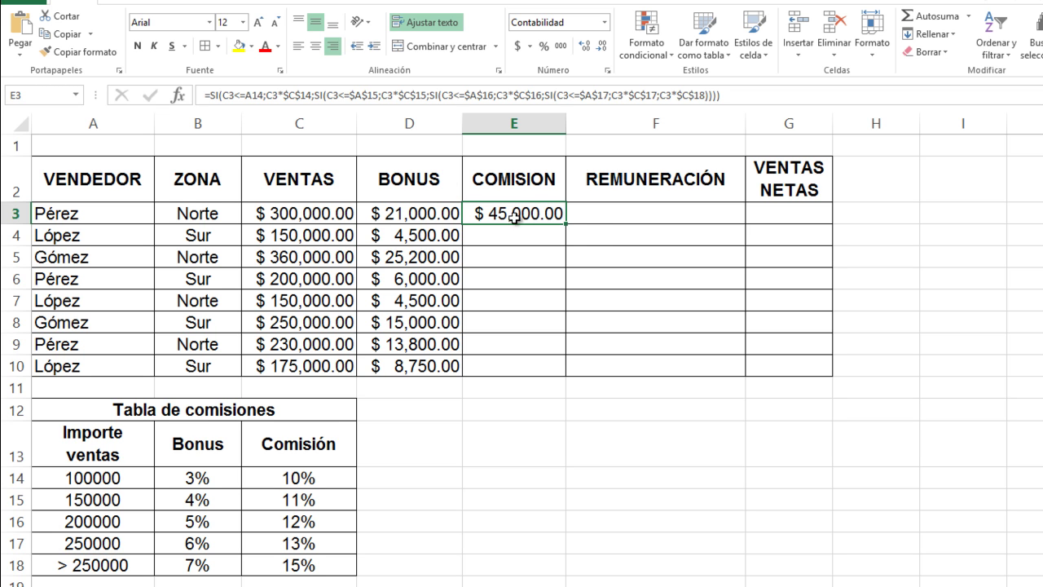
{"action": "double_click", "coordinate": [568, 223]}
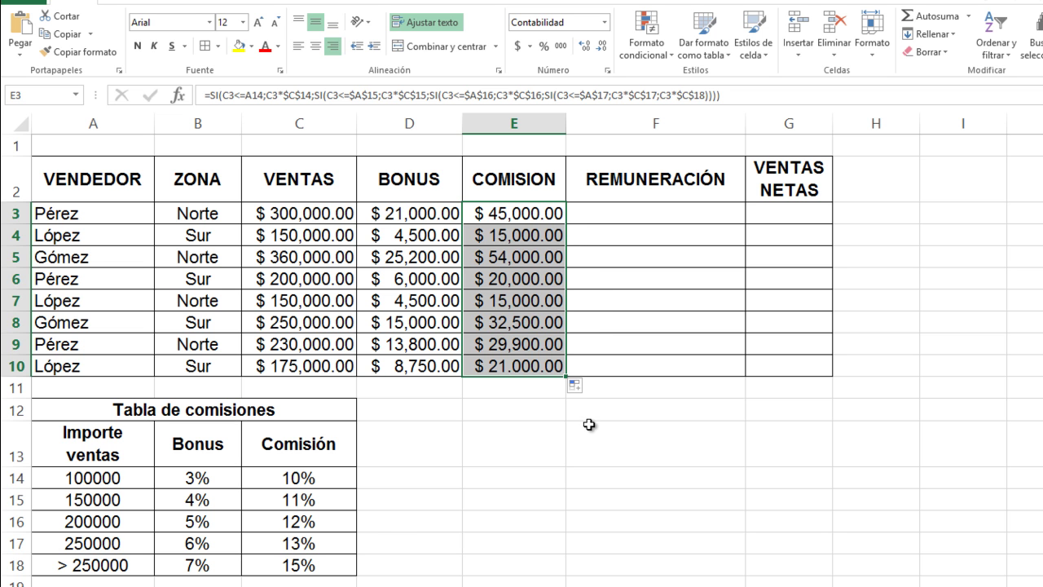
Enter =D3+E3 in F3 under REMUNERACIÓN to add bonus and commission, and fill it down to F10.
{"action": "left_click", "coordinate": [621, 211]}
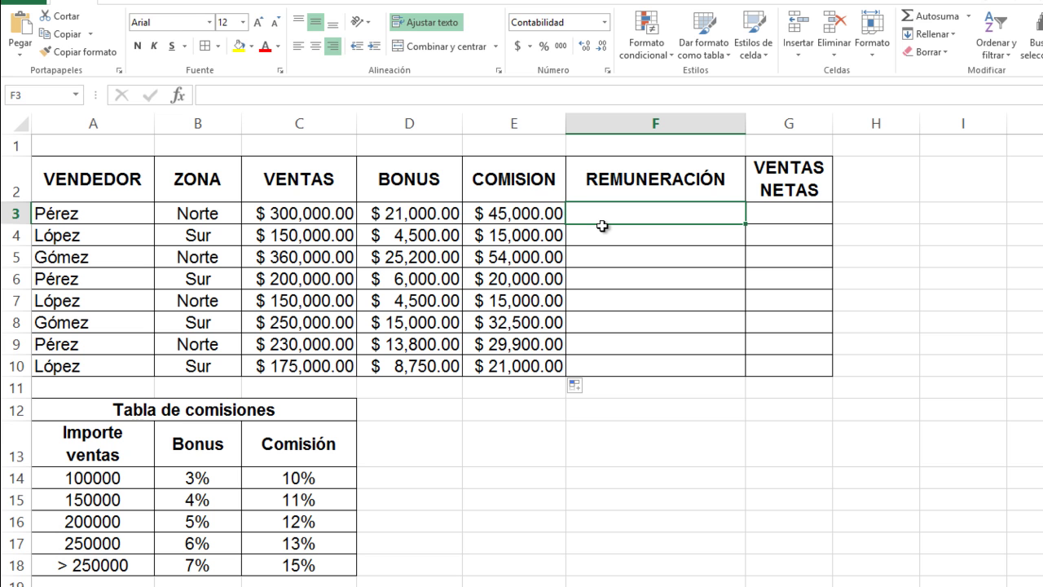
{"action": "type", "text": "="}
{"action": "key", "text": "Left"}
{"action": "key", "text": "Left"}
{"action": "type", "text": "+"}
{"action": "key", "text": "Left"}
{"action": "key", "text": "Return"}
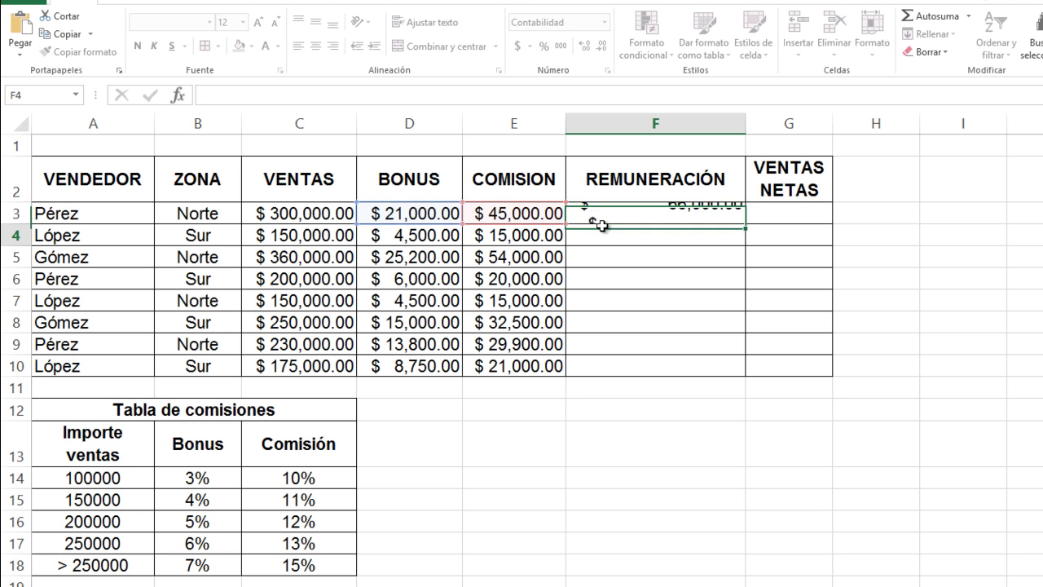
{"action": "key", "text": "Up"}
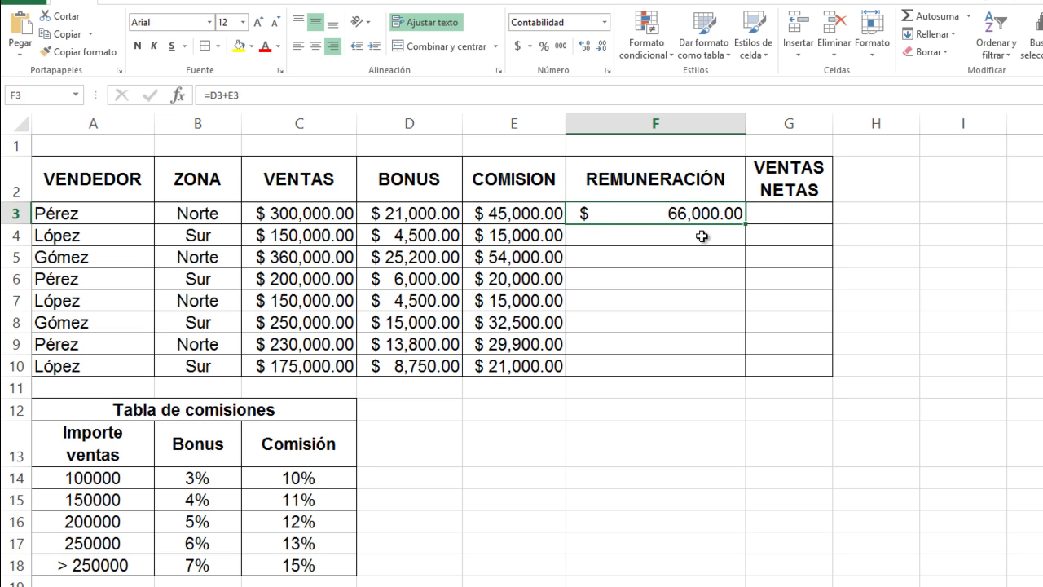
{"action": "double_click", "coordinate": [748, 223]}
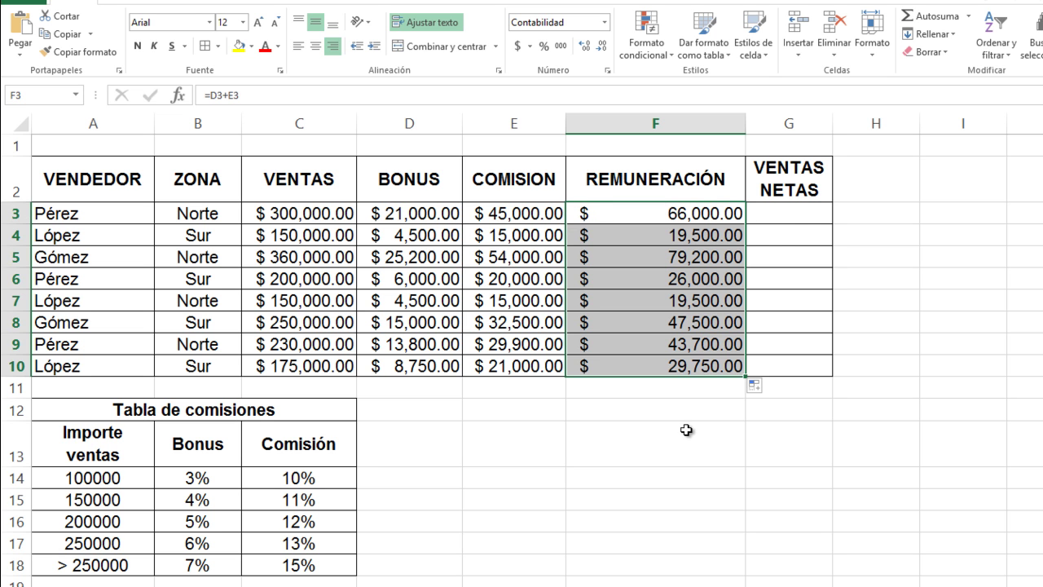
Enter =C3-F3 in G3 under VENTAS NETAS to subtract remuneration from sales, and fill it down to G10.
{"action": "left_click", "coordinate": [784, 220]}
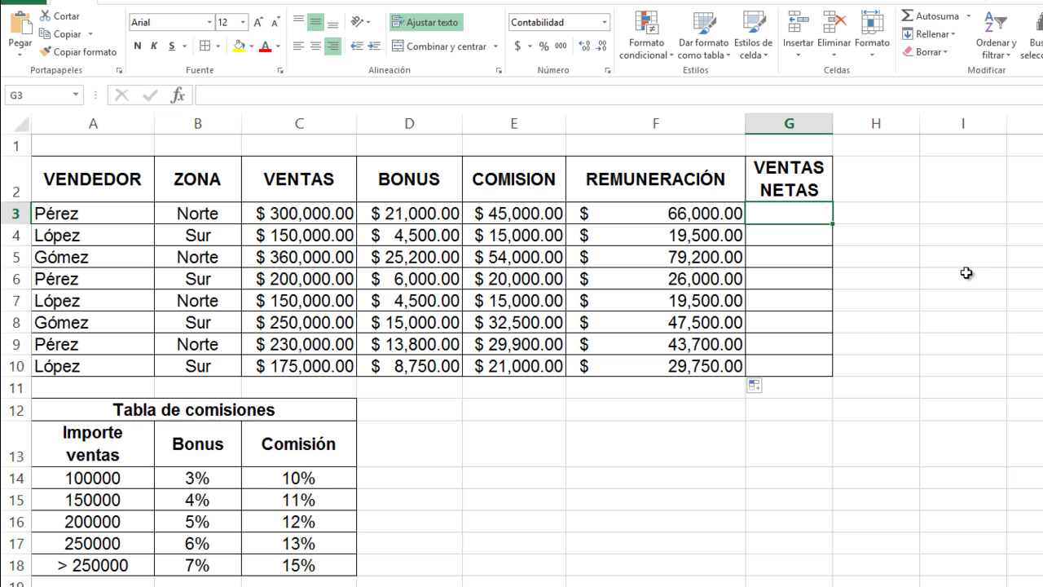
{"action": "type", "text": "="}
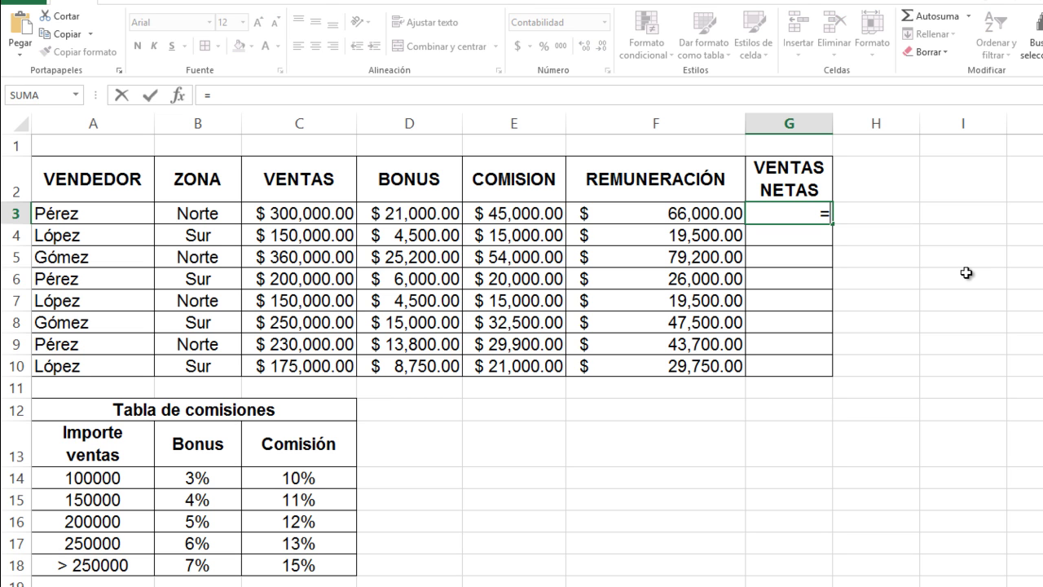
{"action": "key", "text": "Left"}
{"action": "key", "text": "Left"}
{"action": "key", "text": "Left"}
{"action": "key", "text": "Left"}
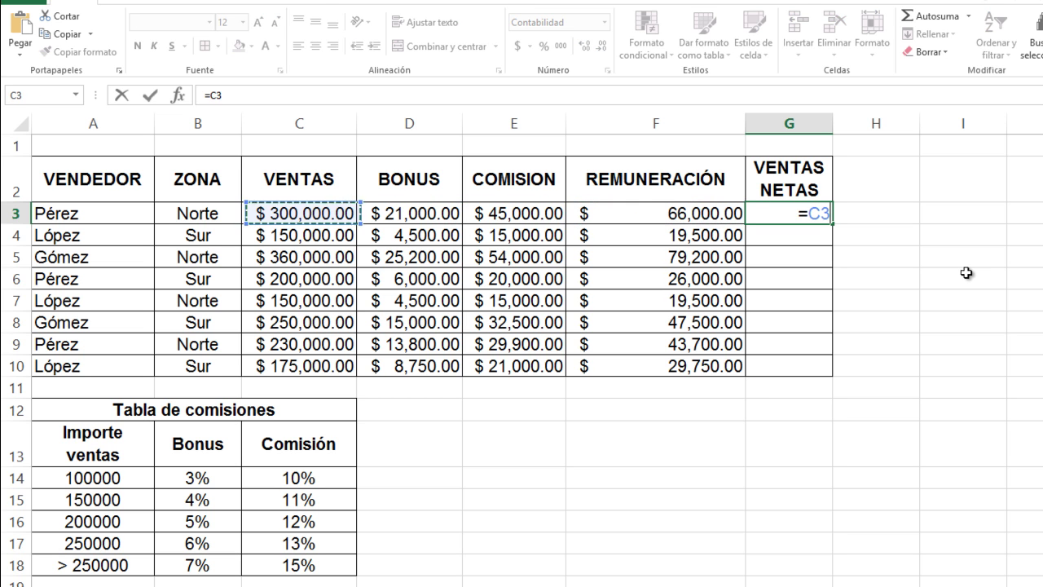
{"action": "type", "text": "-"}
{"action": "key", "text": "Left"}
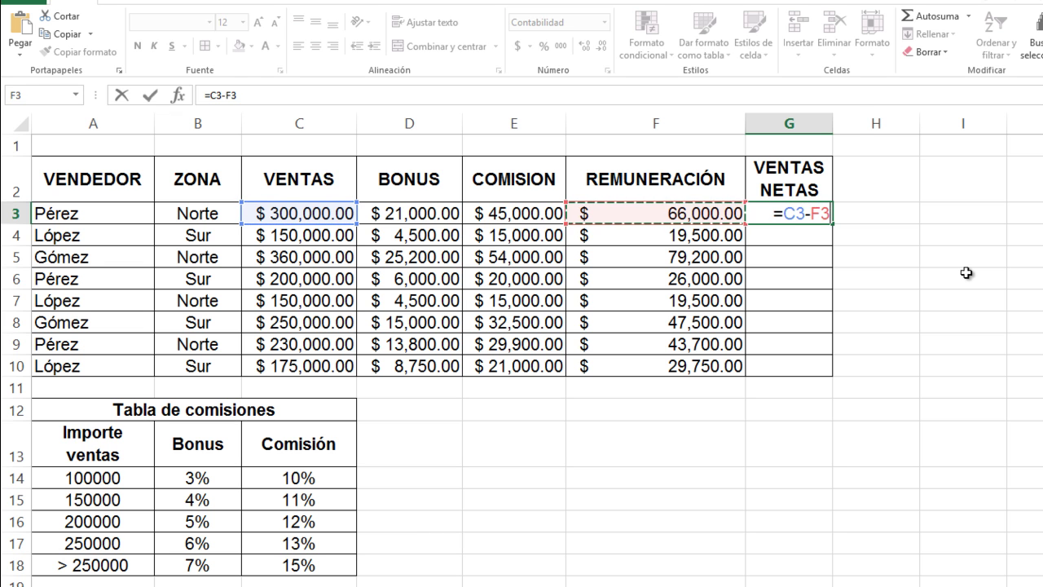
{"action": "key", "text": "Return"}
{"action": "left_click", "coordinate": [825, 217]}
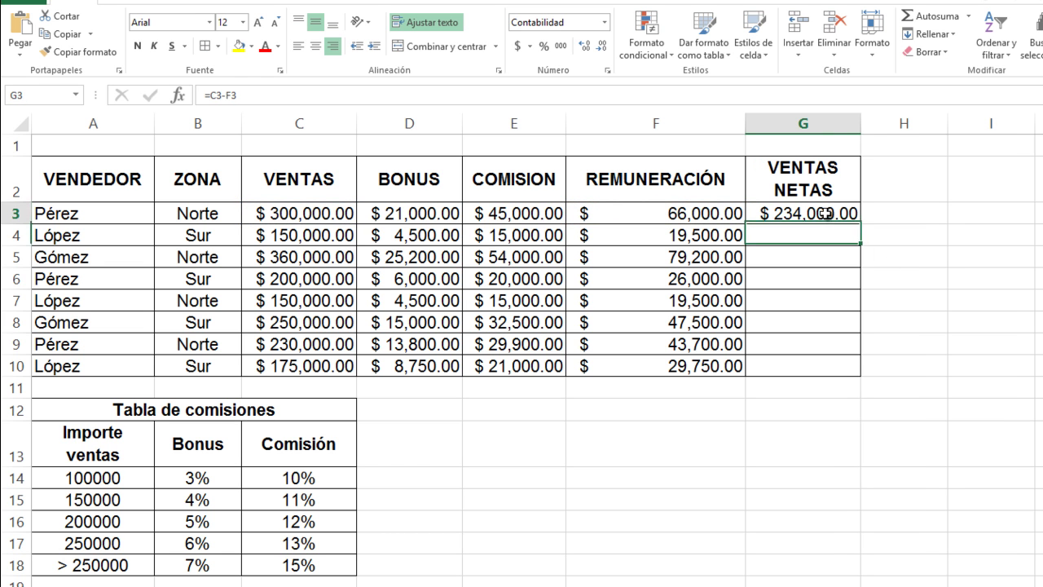
{"action": "double_click", "coordinate": [861, 222]}
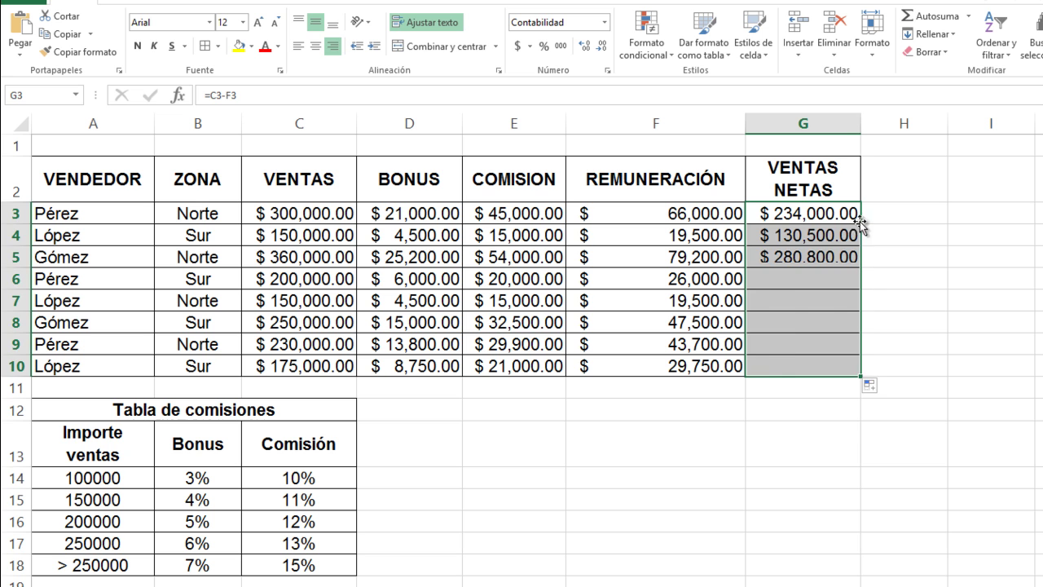
{"action": "left_click", "coordinate": [786, 405]}
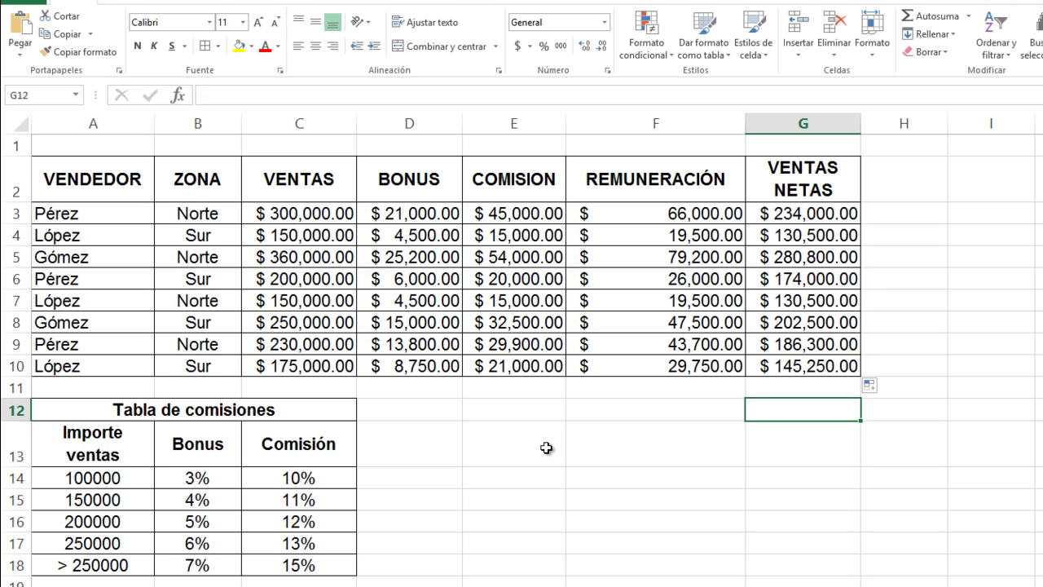